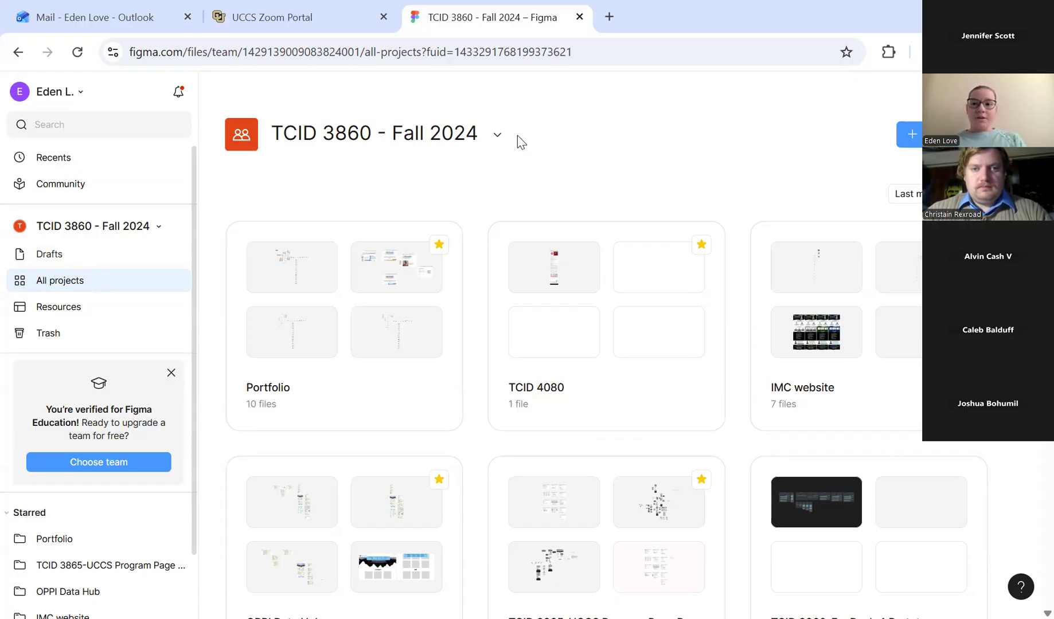
Create a team project named "figma test" with the invite permission kept at can edit.
click(910, 134)
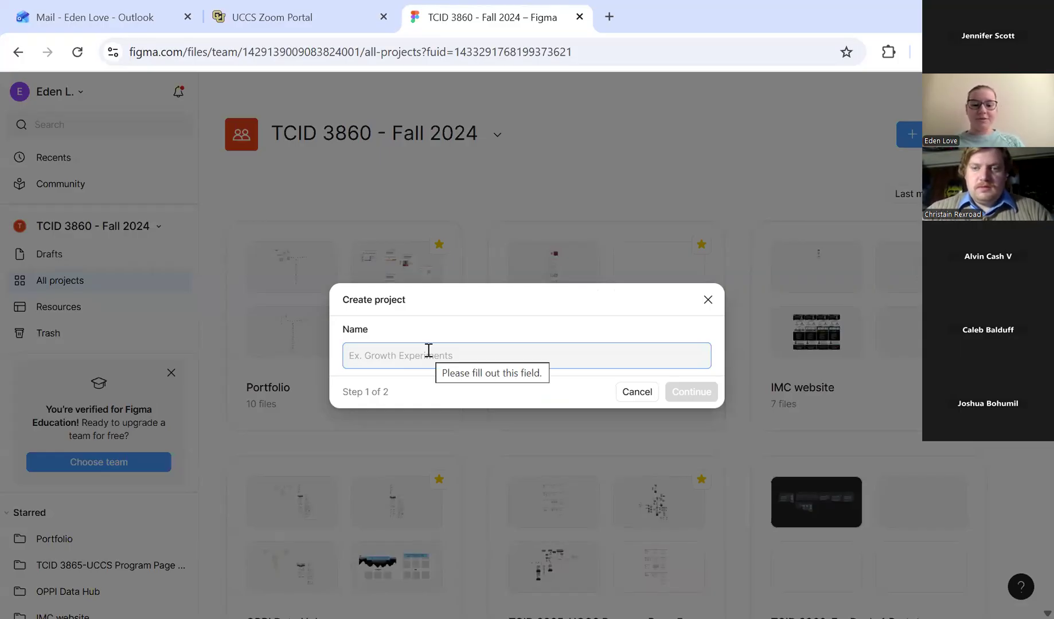
text(figma test)
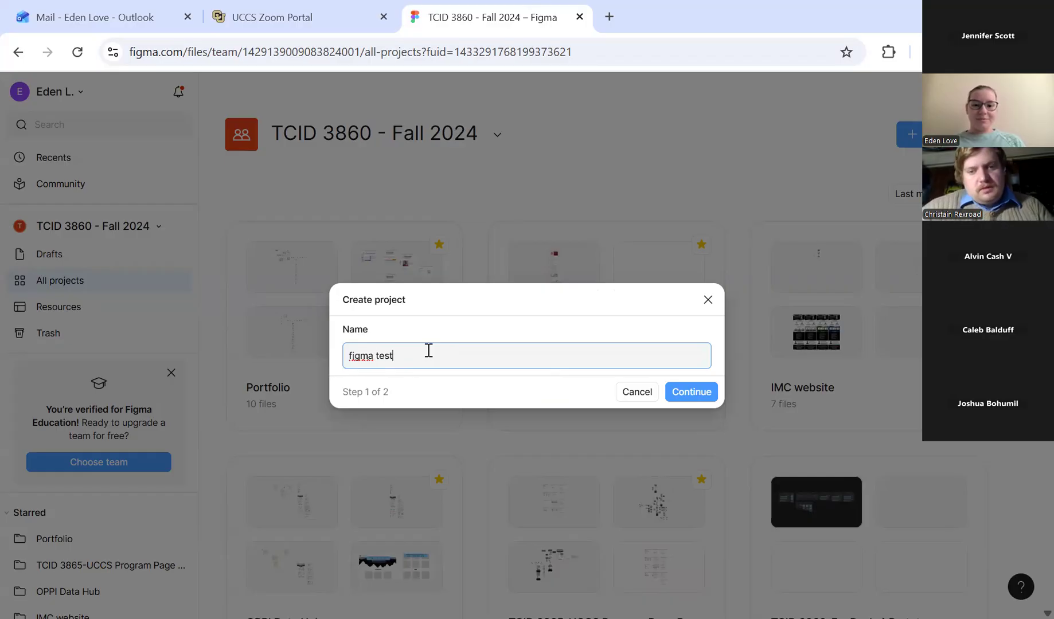
click(679, 392)
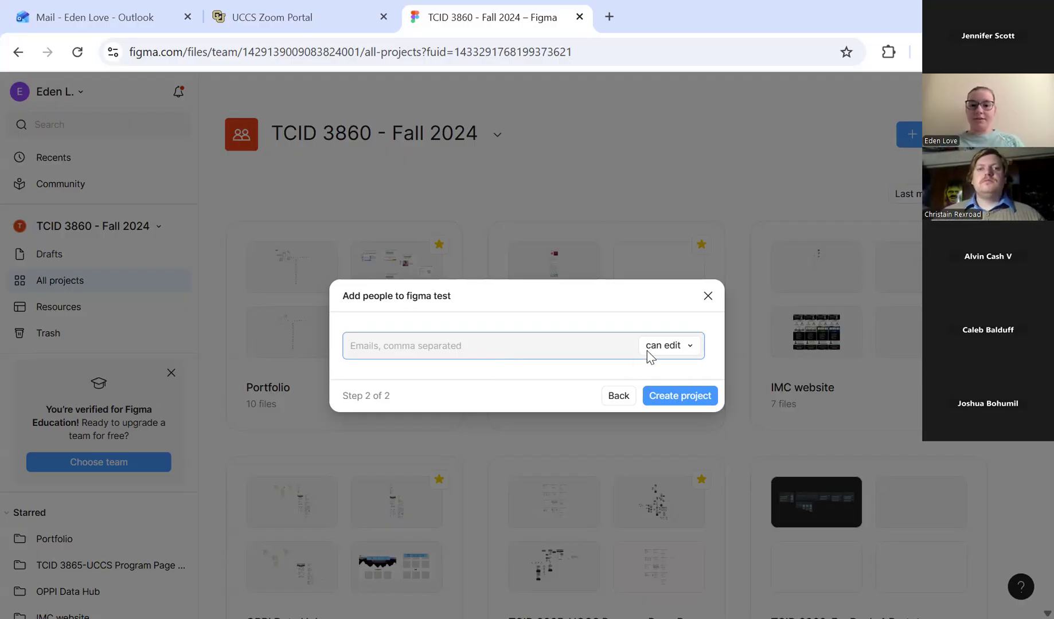
click(673, 348)
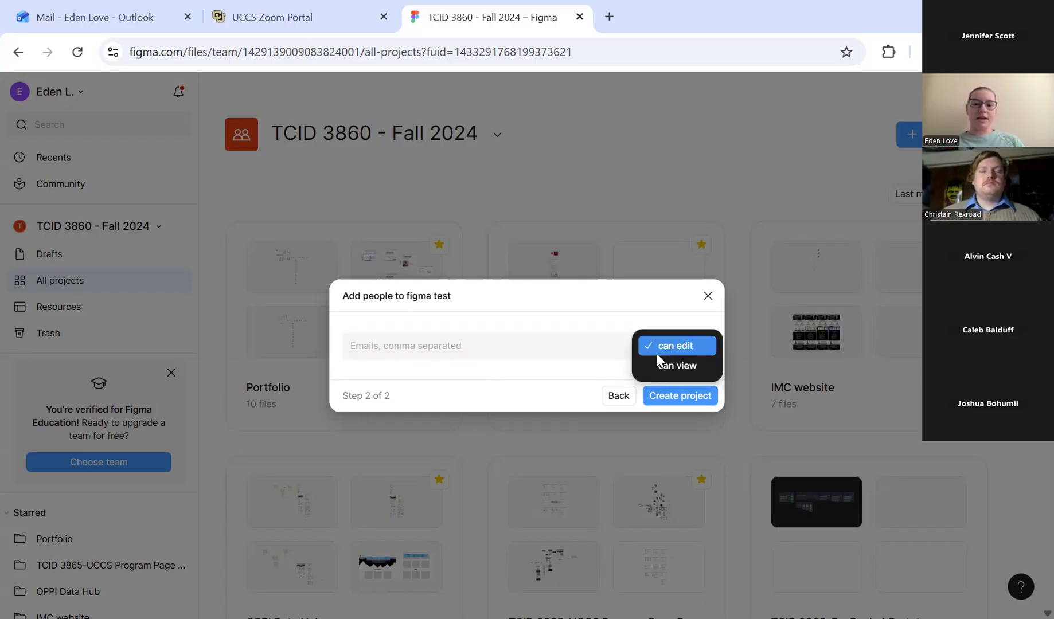
click(671, 397)
click(678, 395)
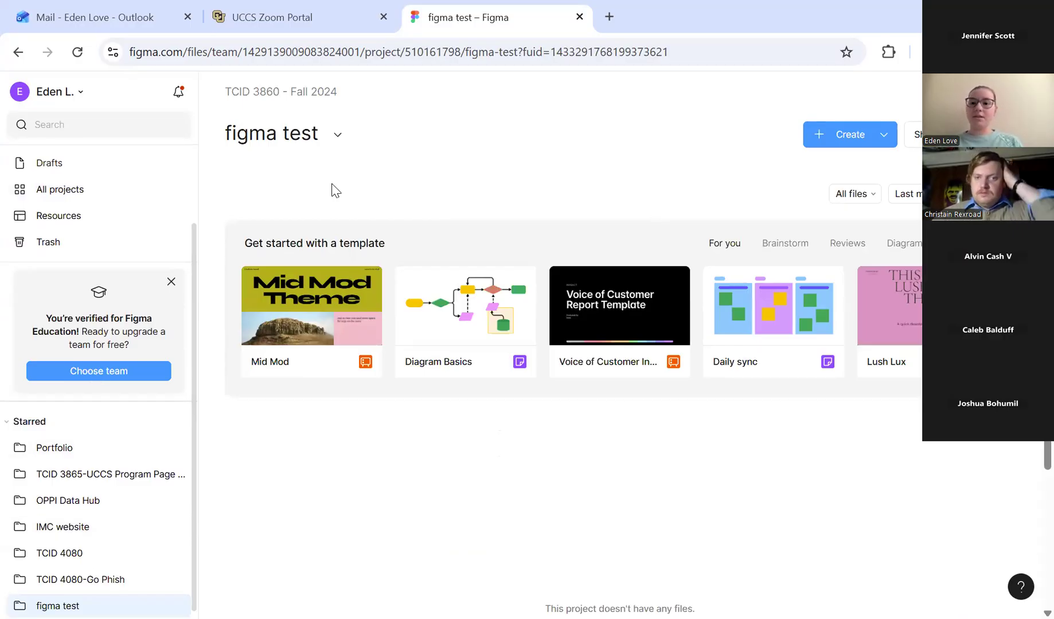
Create a new Design file in the project and rename it "Low fi prototype".
click(885, 136)
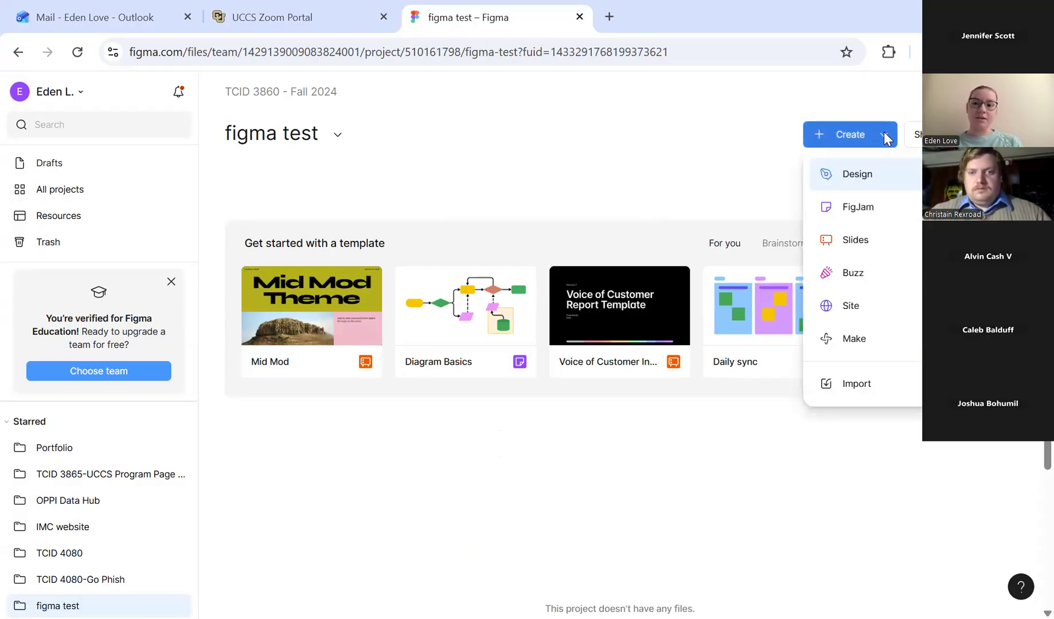
click(857, 174)
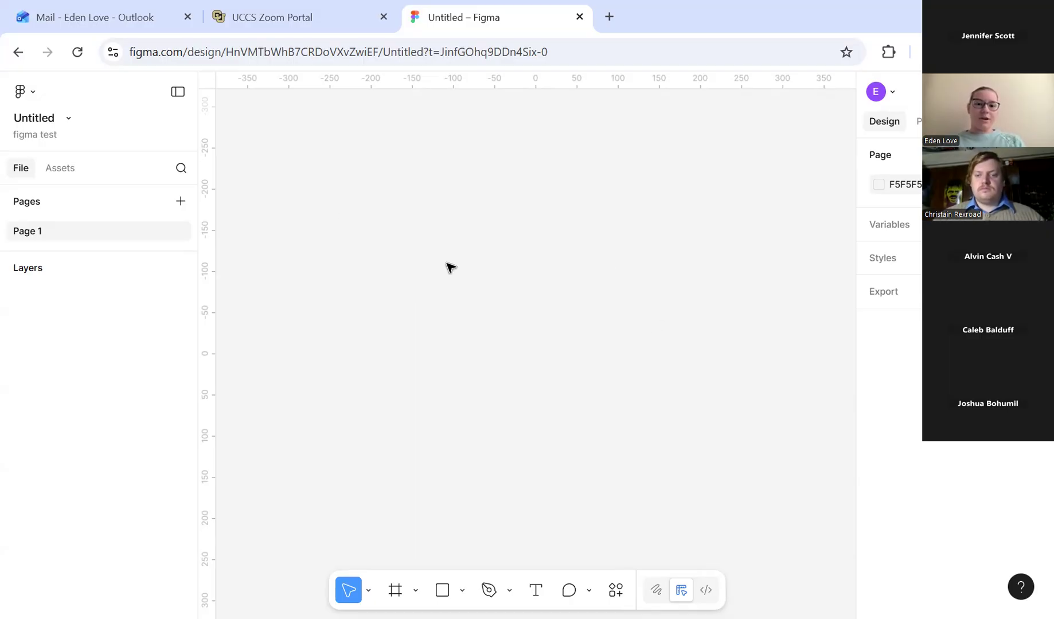
click(67, 118)
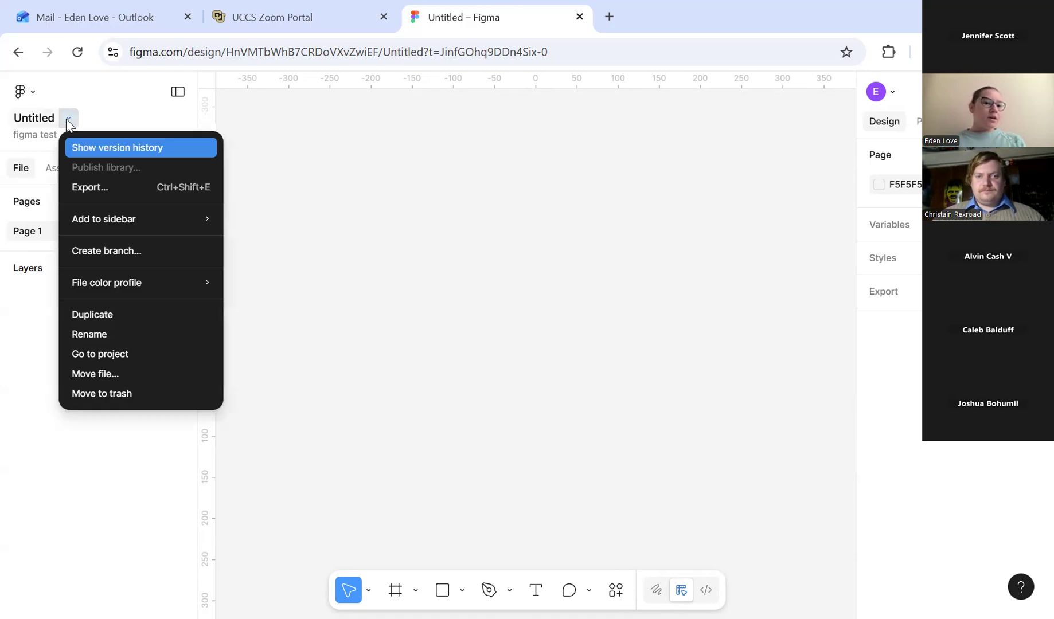
click(33, 119)
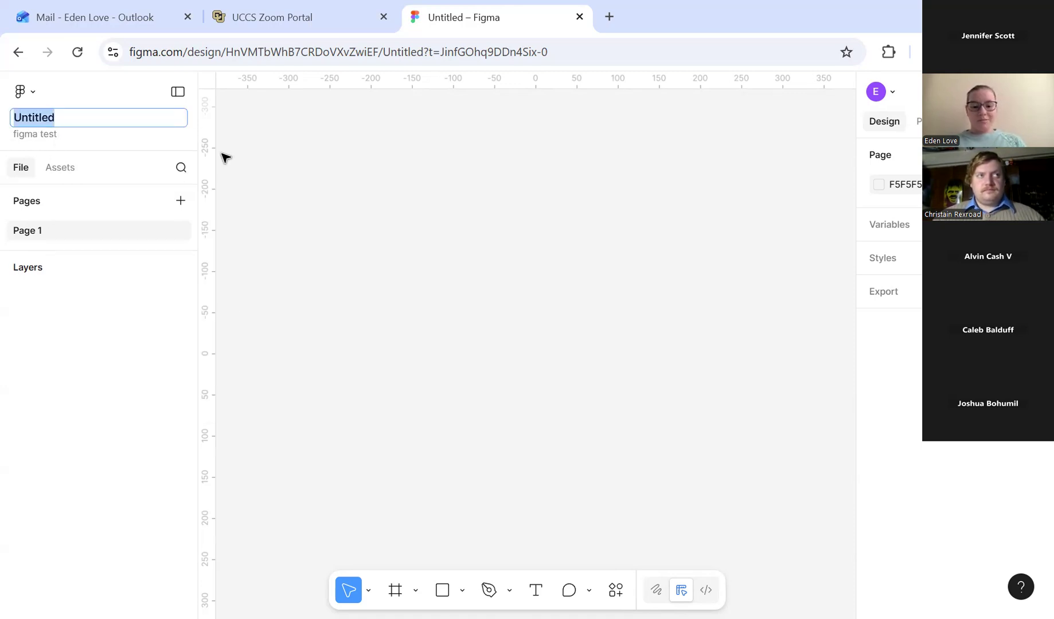
text(Low fi )
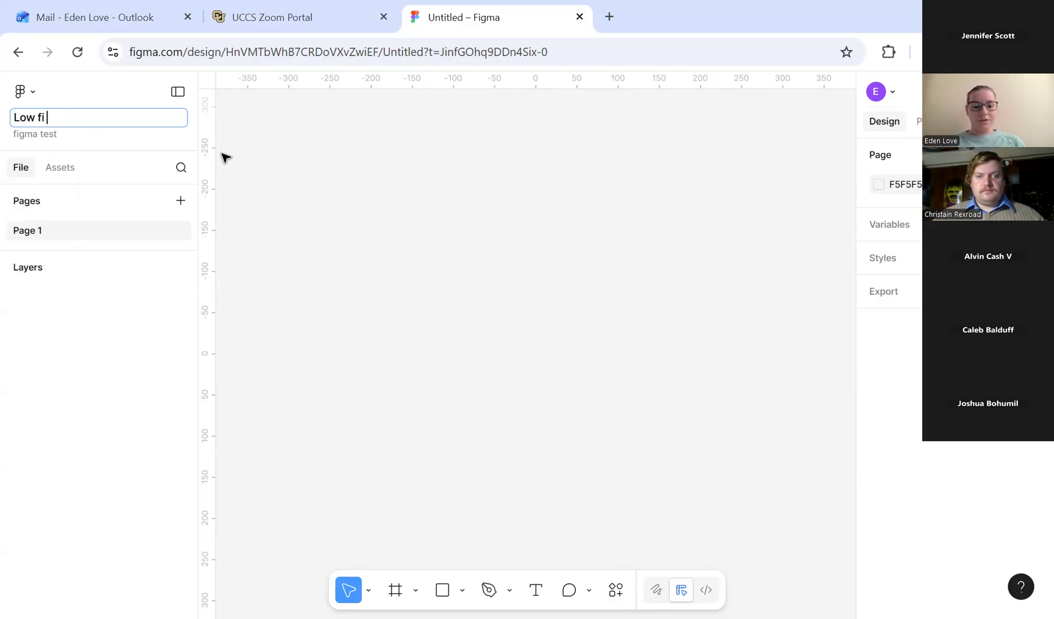
text(prto)
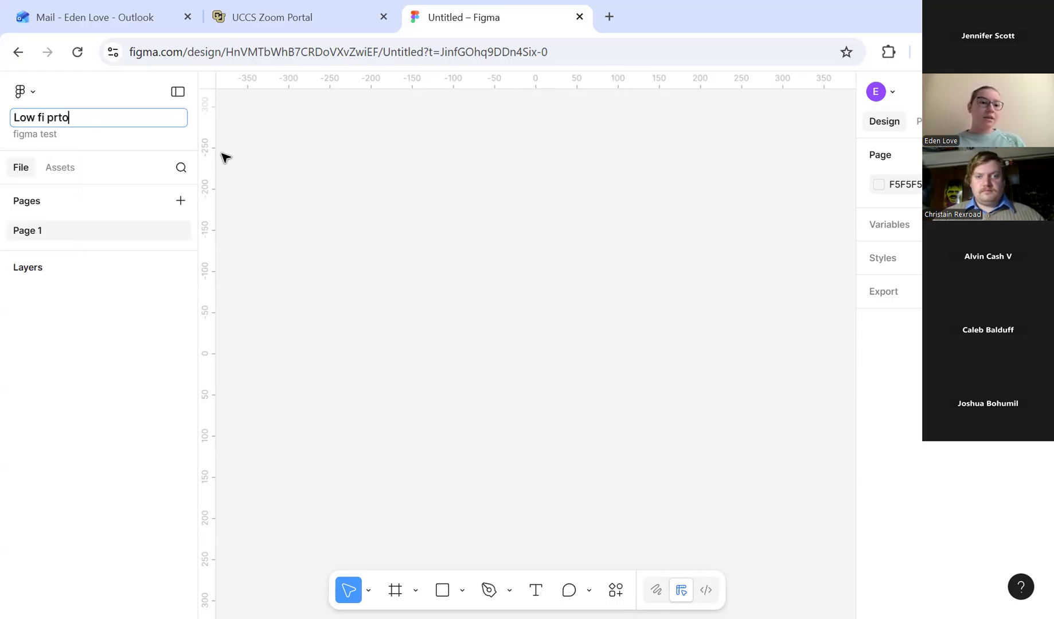
key(BackSpace)
key(BackSpace)
text(ototype)
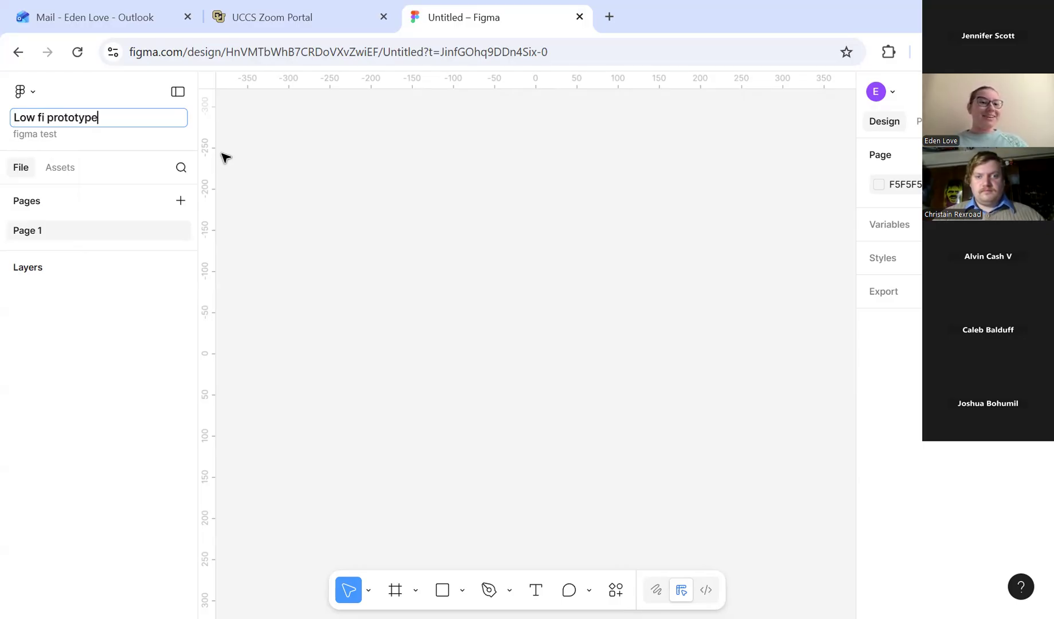
key(Return)
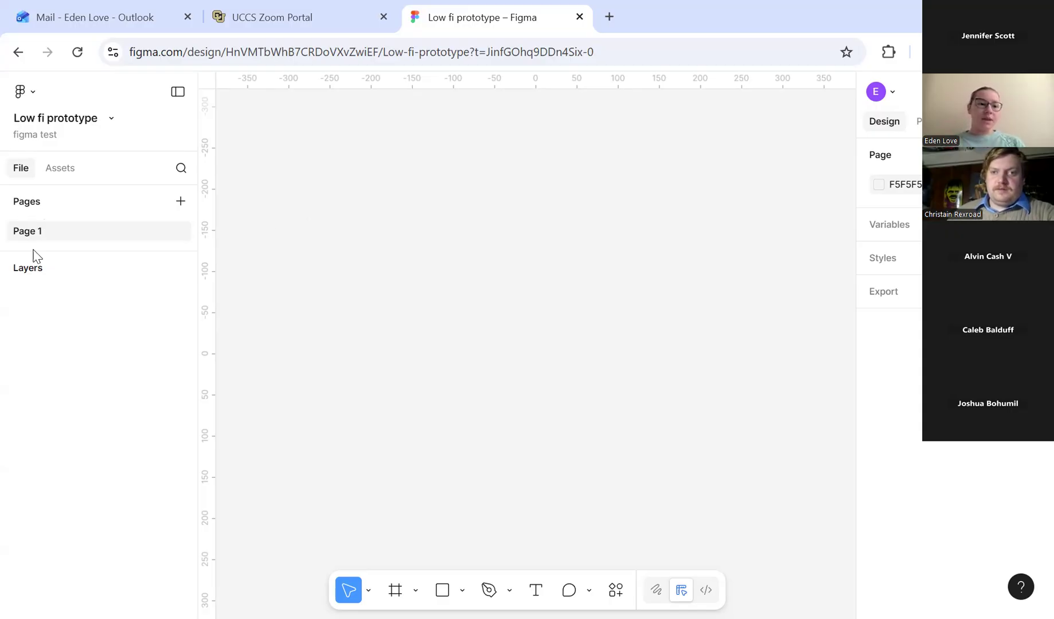
Add a second page named "version 2" and return to Page 1.
click(180, 202)
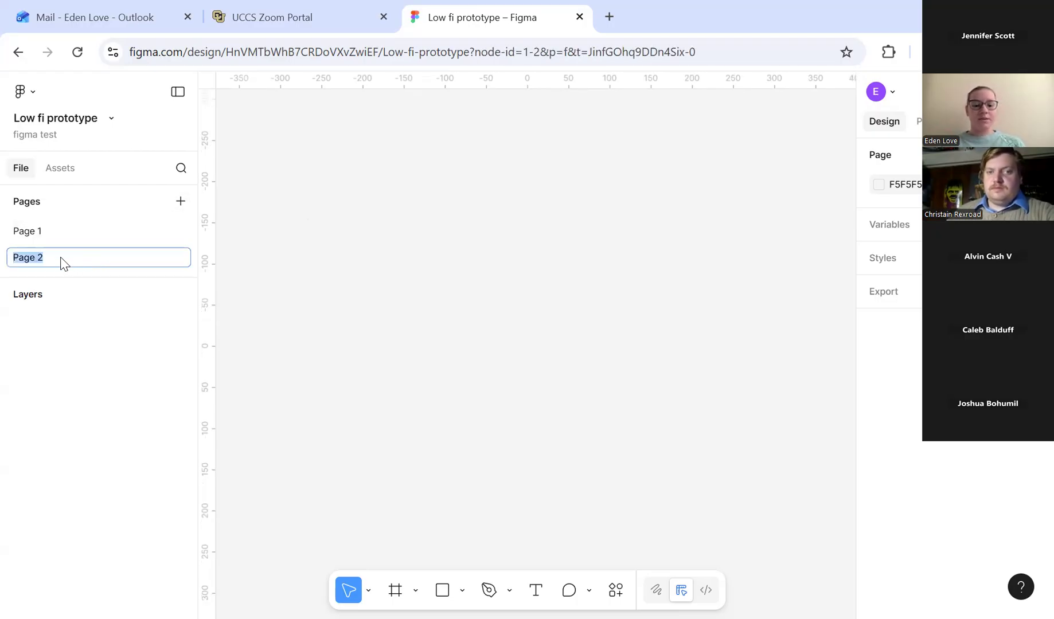
text(version )
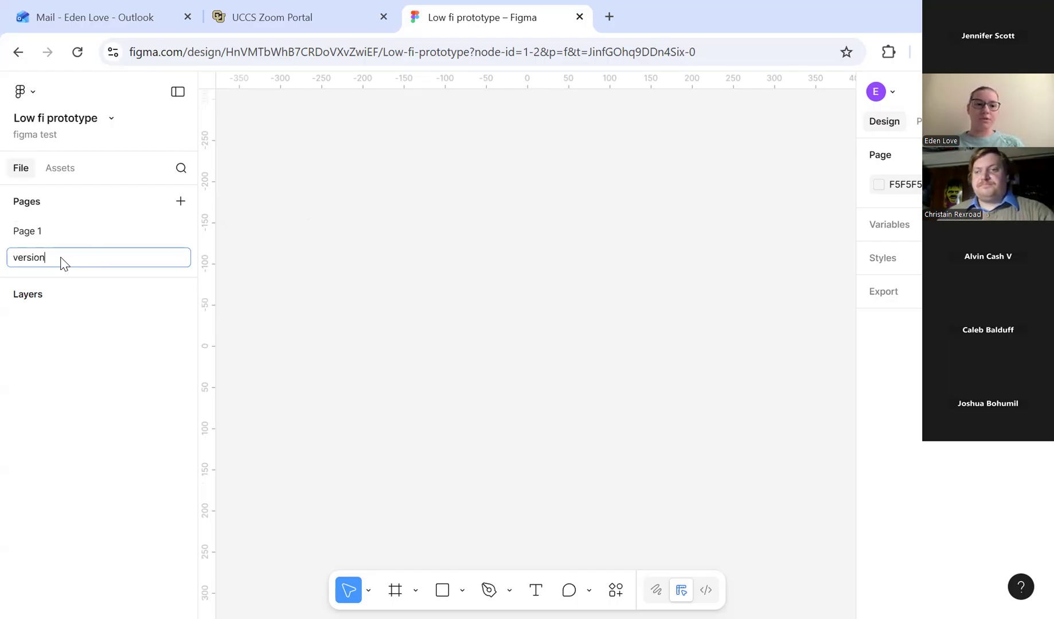
text(2)
click(330, 279)
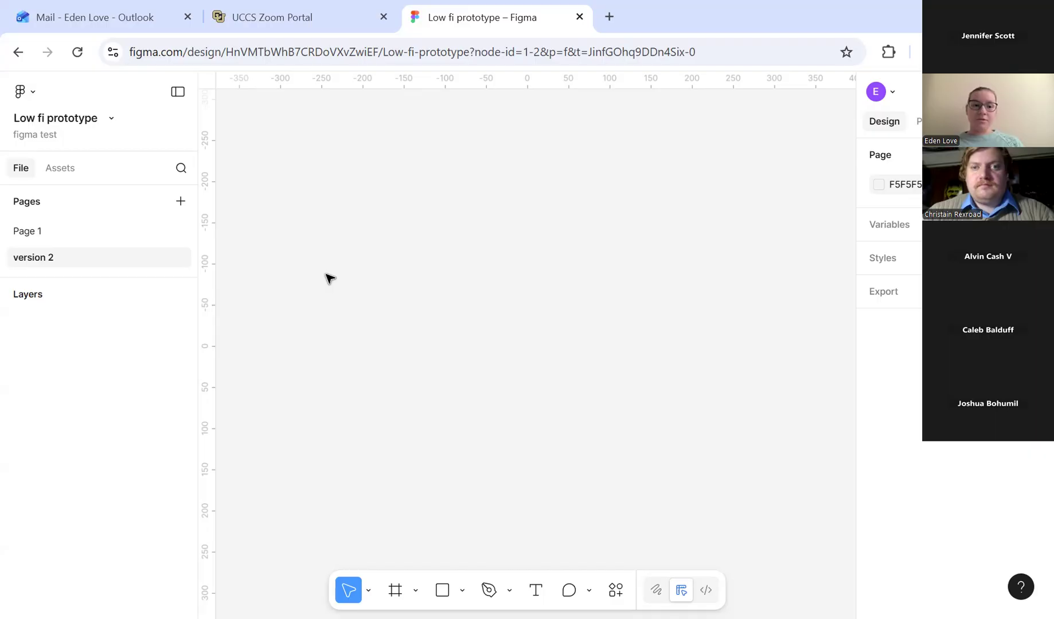
click(64, 232)
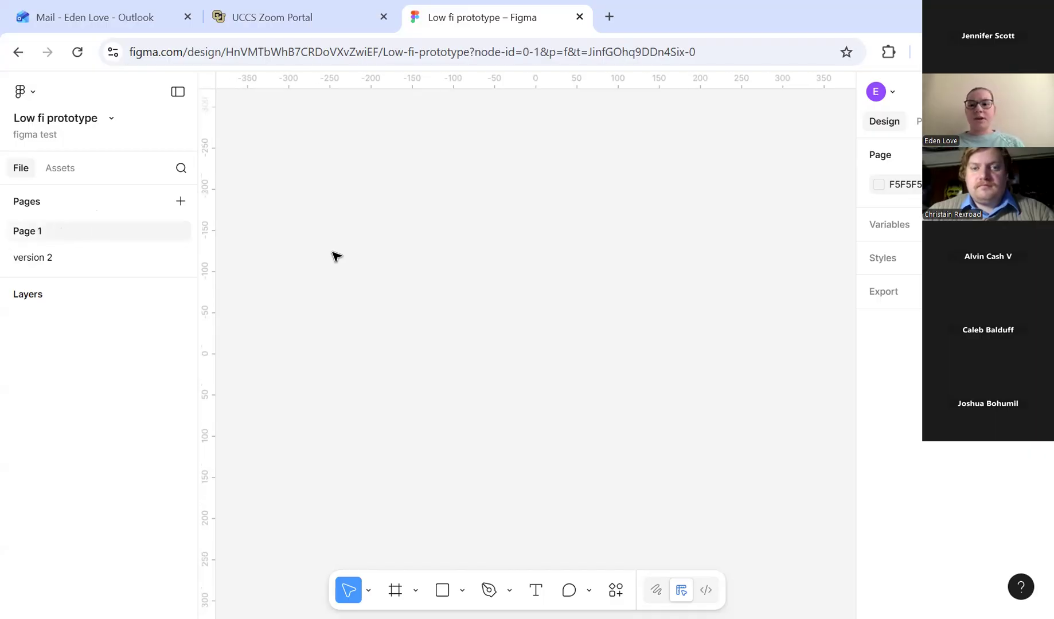
Copy the file's share link and close the sharing dialog.
click(1022, 91)
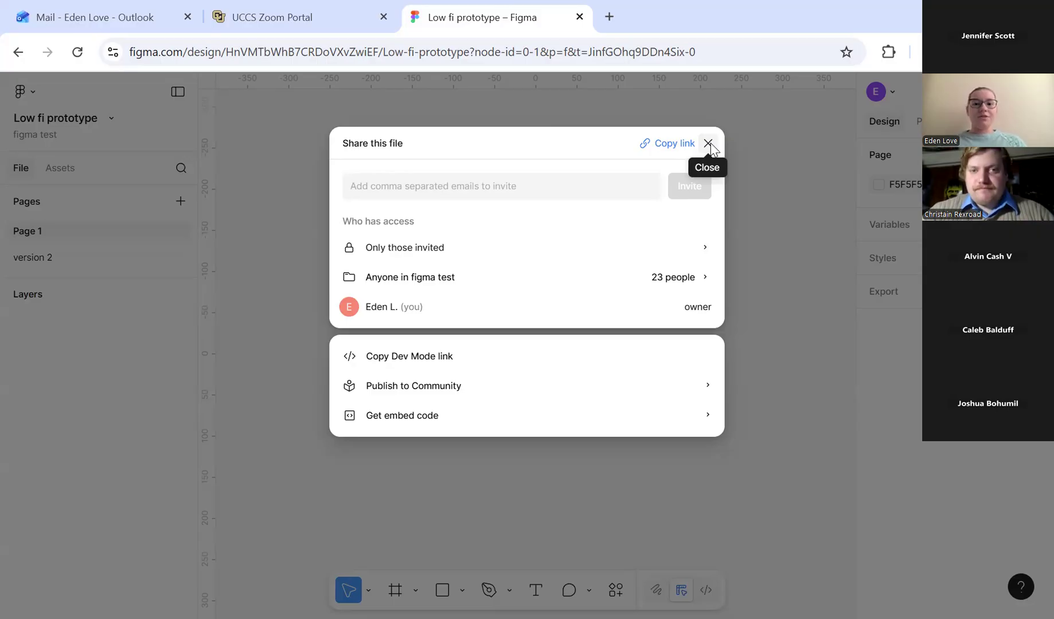
click(668, 145)
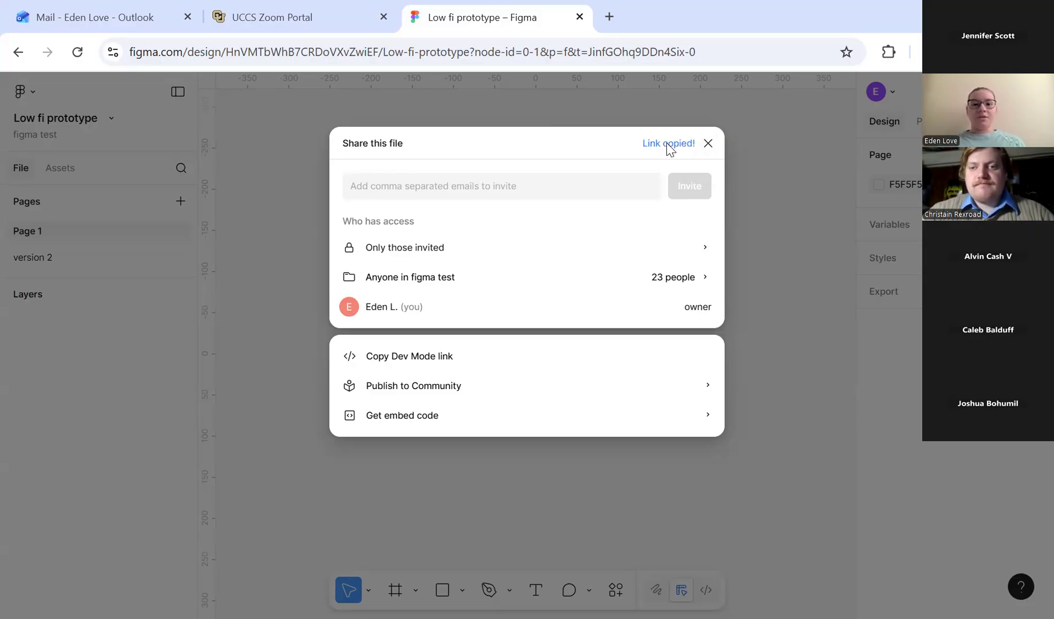
click(708, 145)
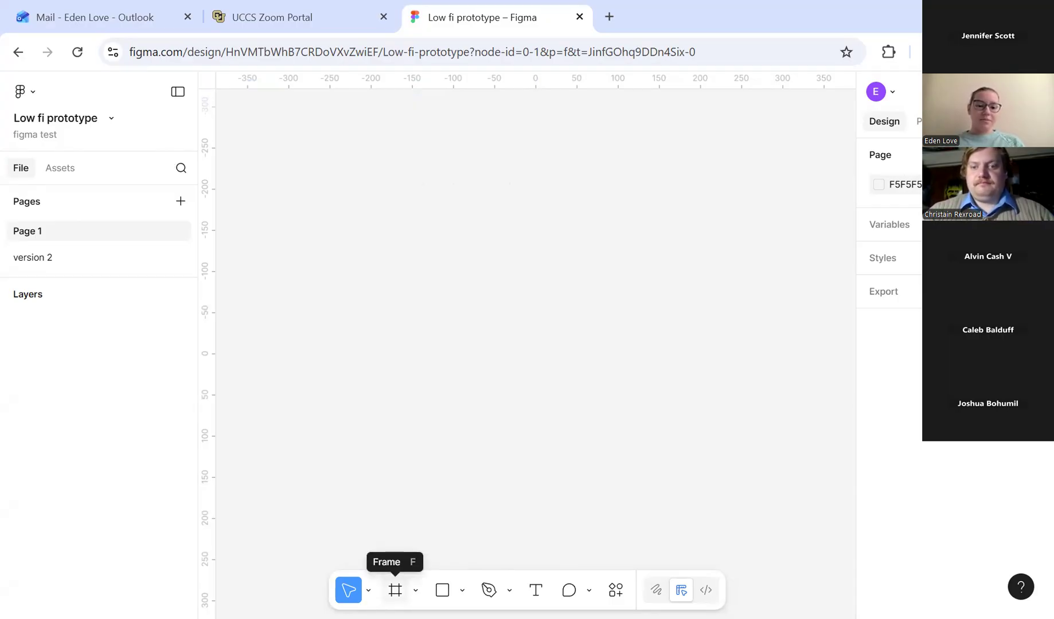
Add a 1440 × 1024 Desktop preset frame to Page 1 and extend its height to about 1286.
click(395, 589)
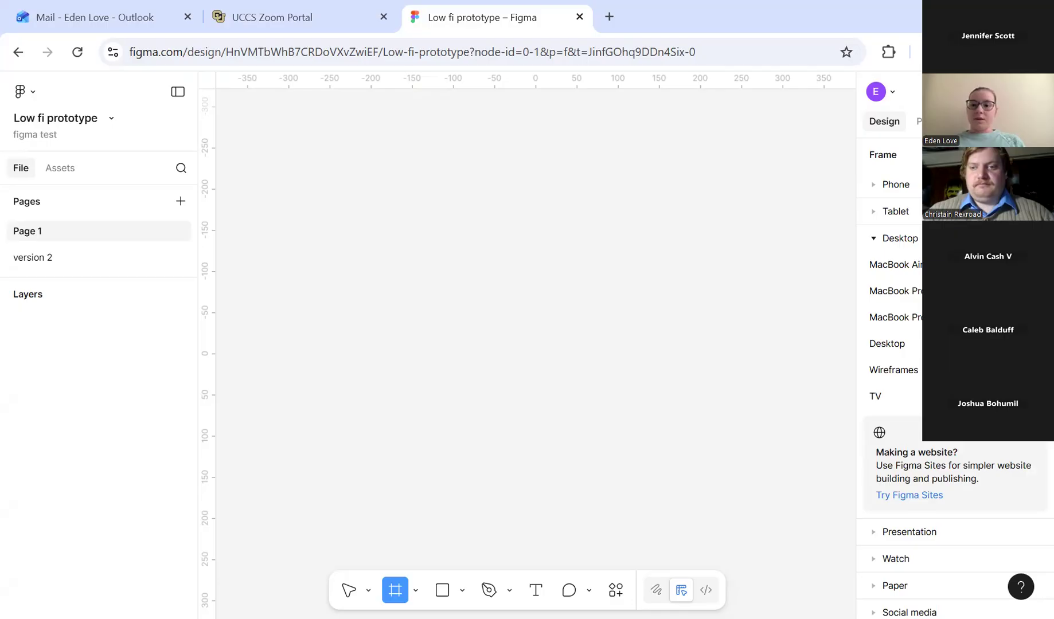
click(889, 344)
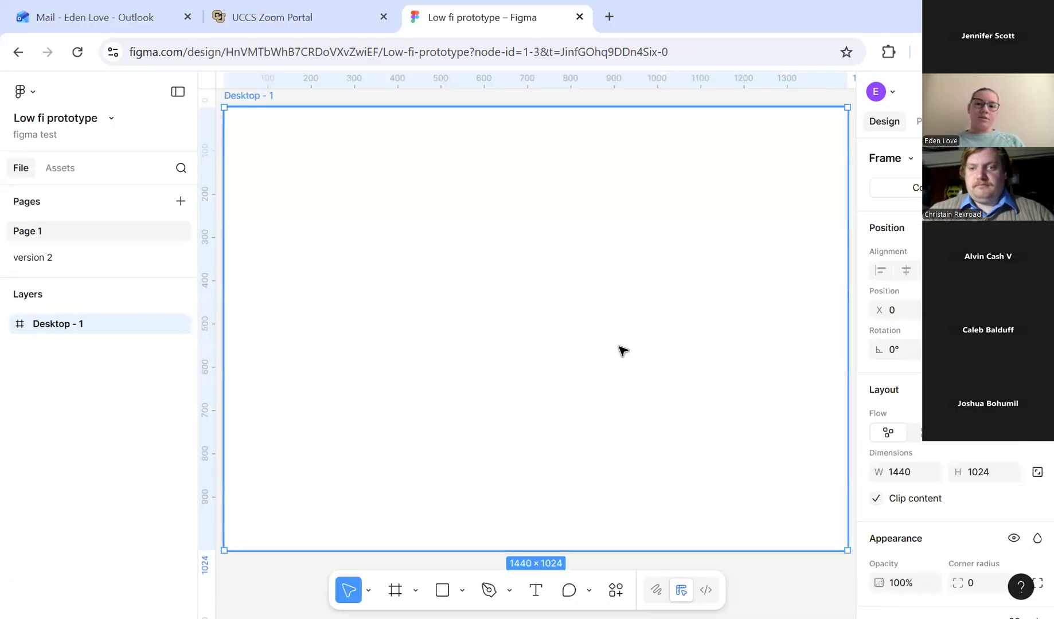
scroll(623, 350, down, 3)
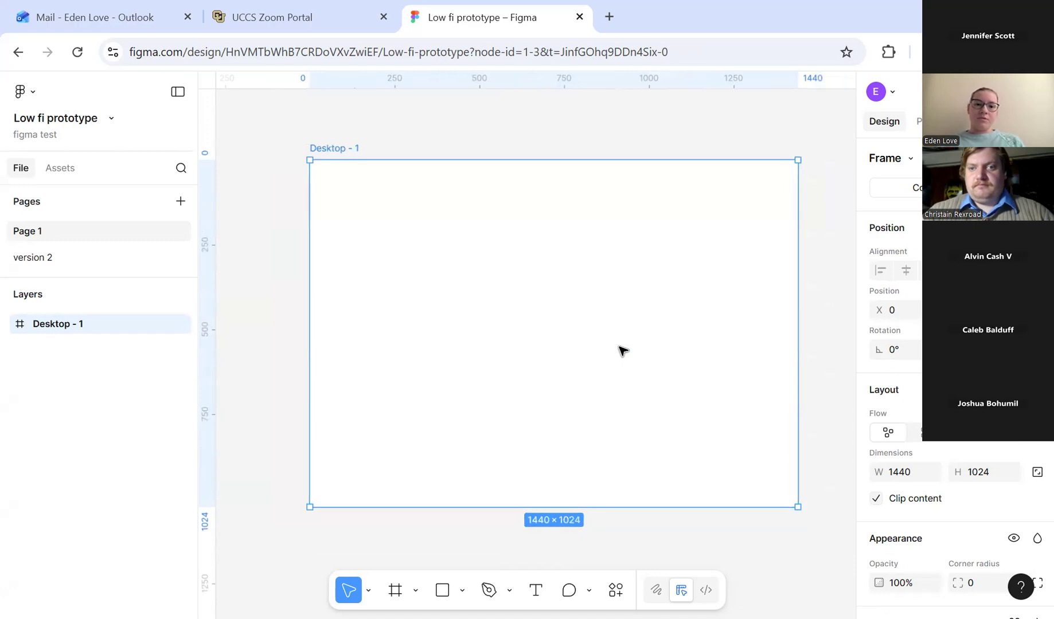
scroll(622, 350, up, 1)
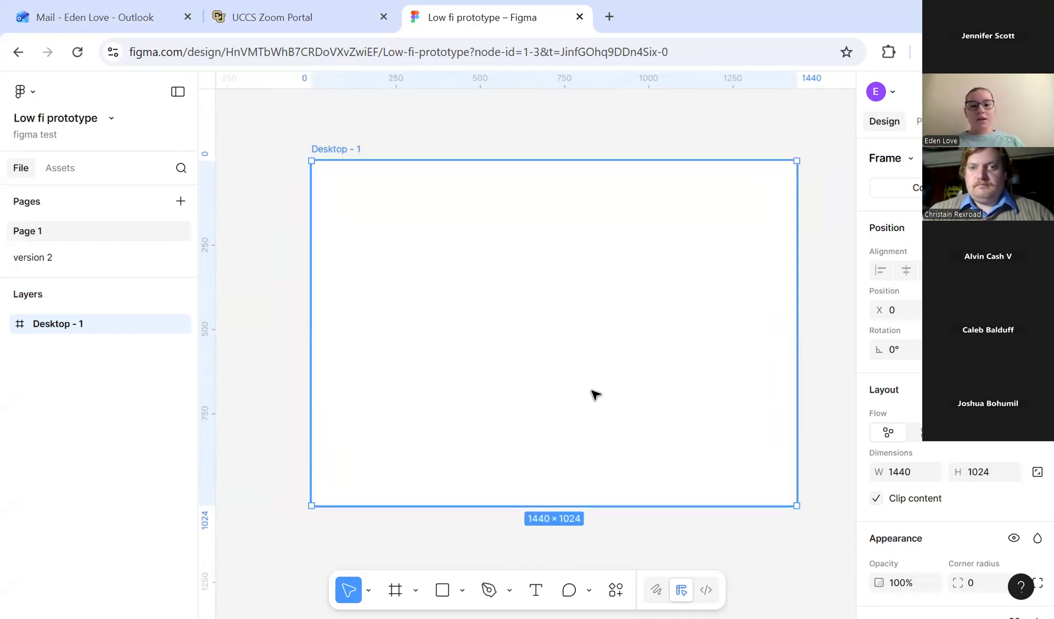
scroll(595, 393, down, 3)
scroll(595, 339, down, 3)
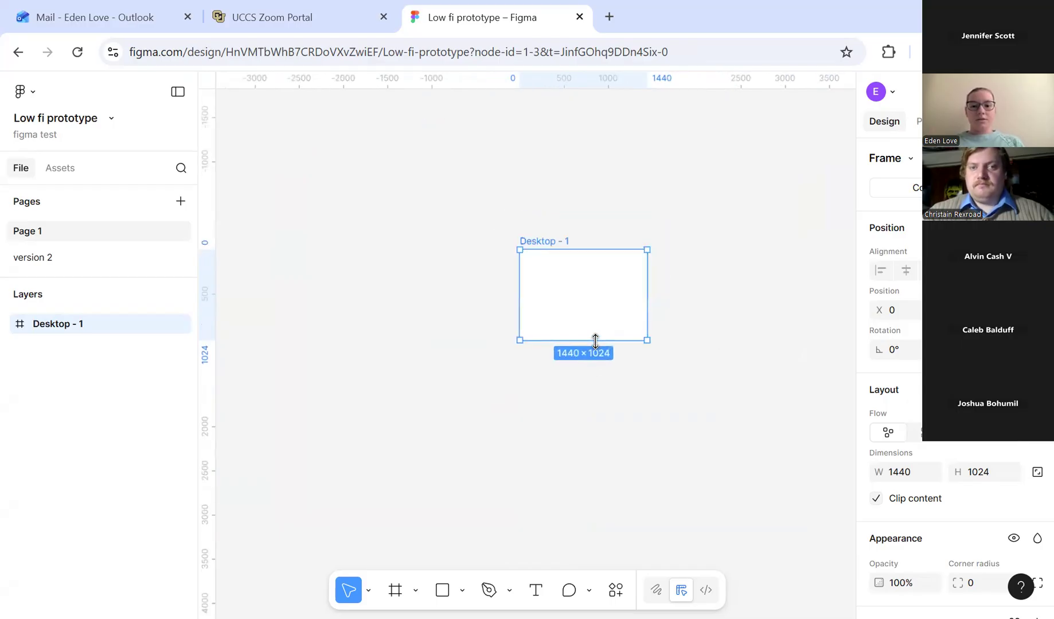
mouse_move(595, 341)
mouse_down()
mouse_move(556, 456)
mouse_move(575, 552)
mouse_move(585, 358)
mouse_up()
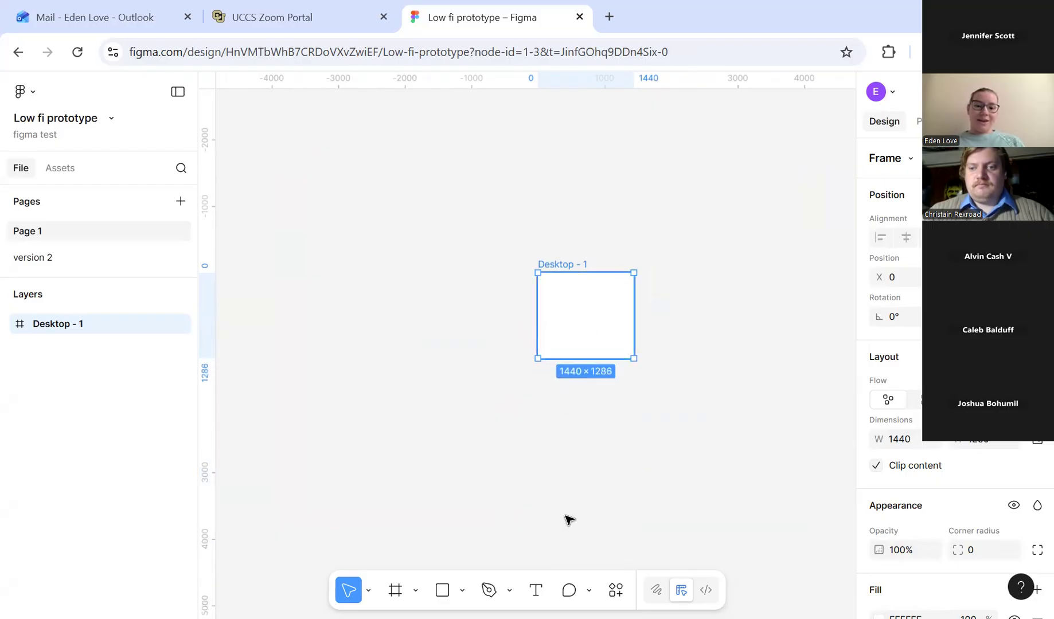
Draw a rectangle about 1601 × 433 in the desktop frame and move it to about X 99, Y 643.
key(r)
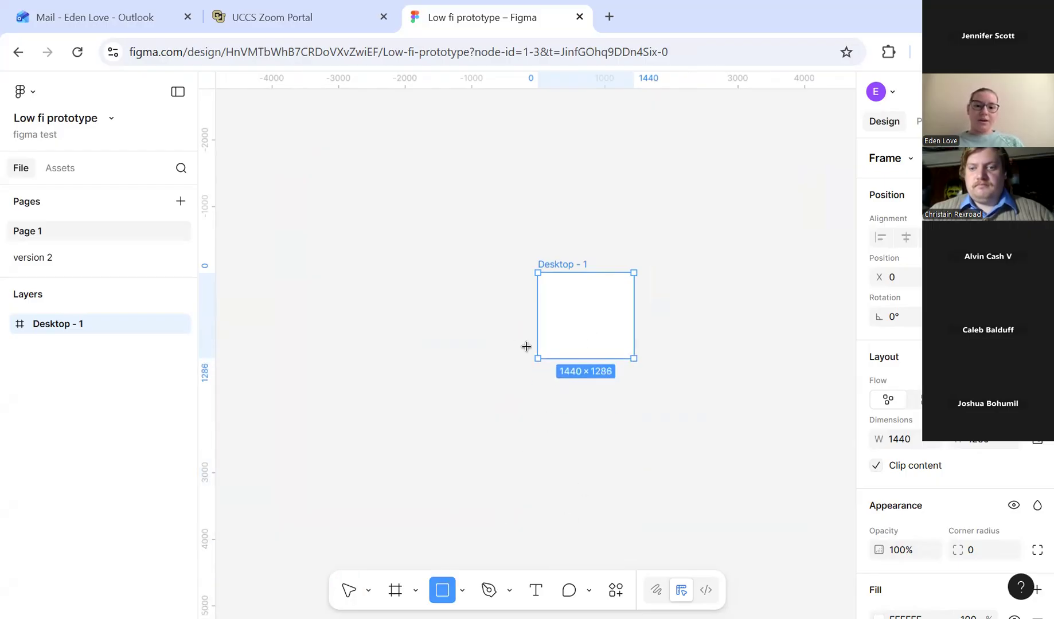
mouse_move(527, 346)
mouse_down()
mouse_move(634, 375)
mouse_move(606, 319)
mouse_up()
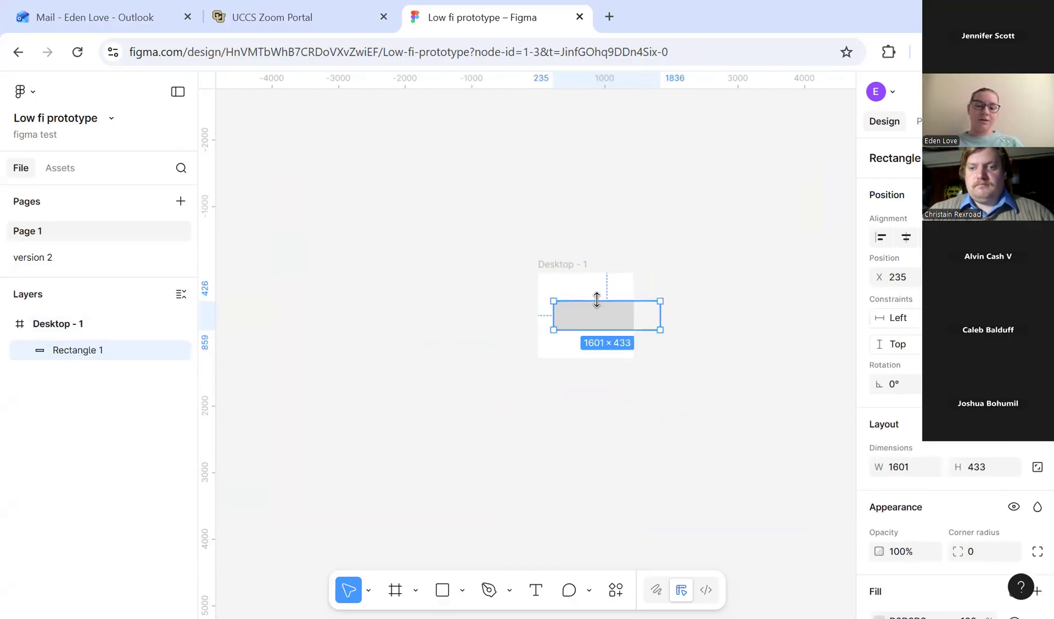
mouse_move(630, 319)
mouse_down()
mouse_move(616, 415)
mouse_move(618, 331)
mouse_up()
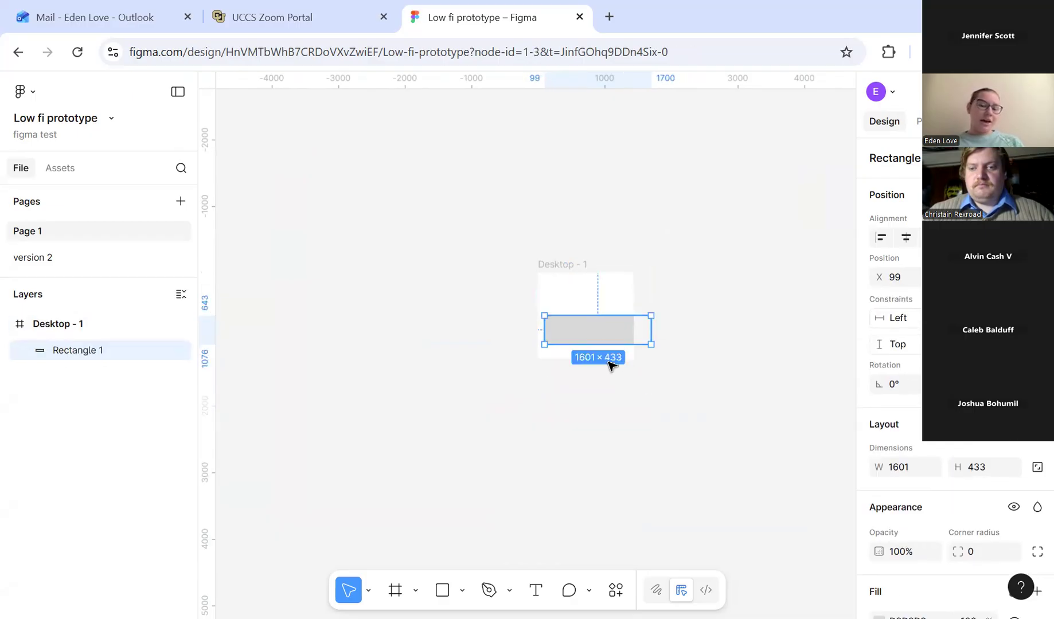
Extend the desktop frame downward to a height of about 4775.
click(564, 263)
drag(573, 358, 570, 618)
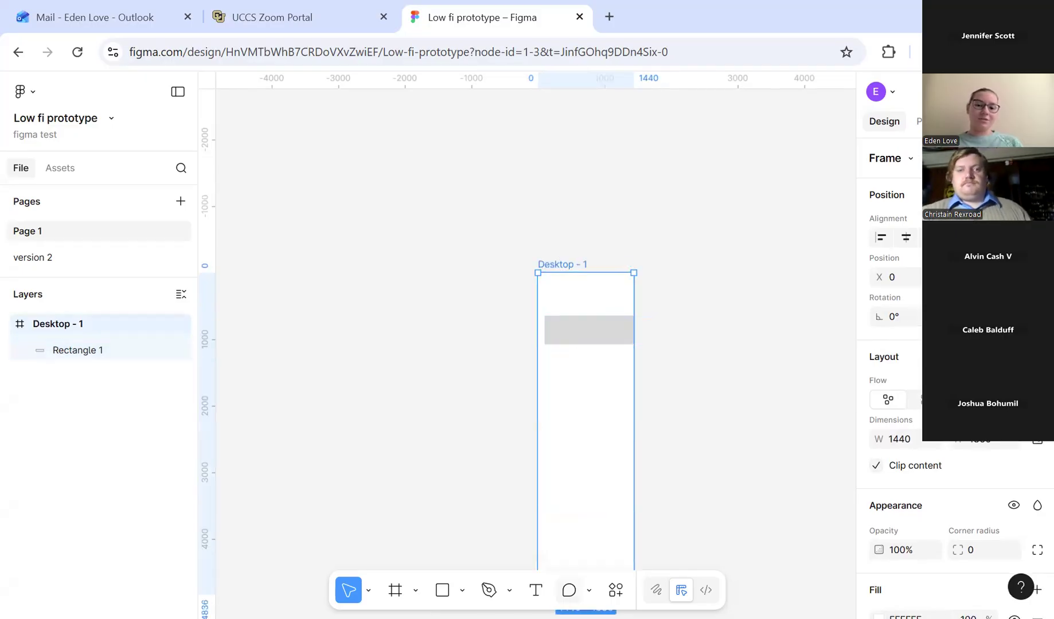
scroll(609, 423, down, 6)
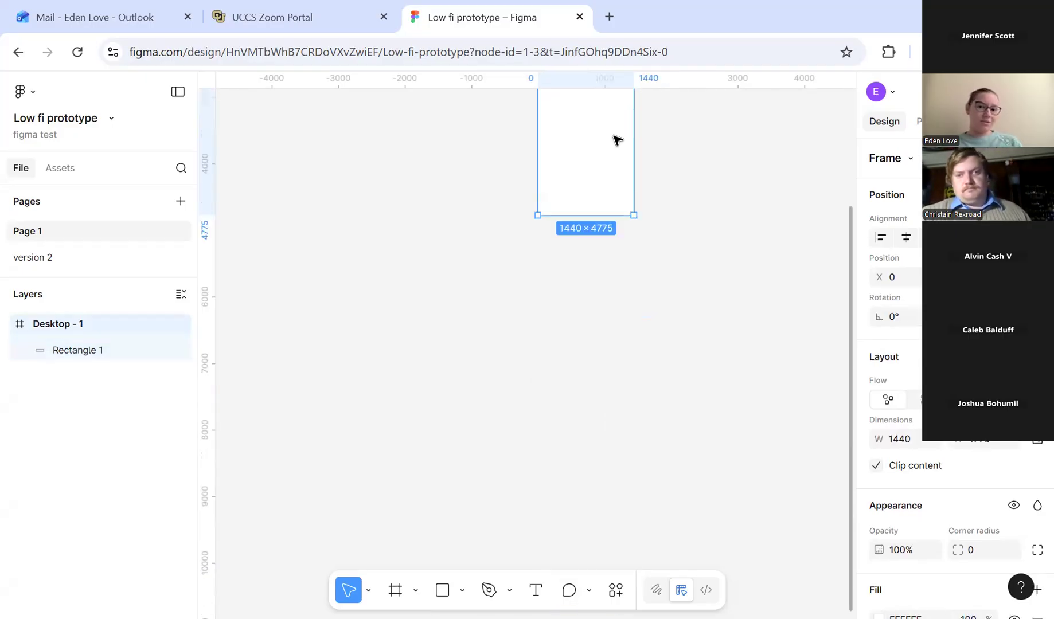
Delete the grey rectangle from the desktop frame.
scroll(616, 139, up, 5)
click(603, 232)
click(603, 232)
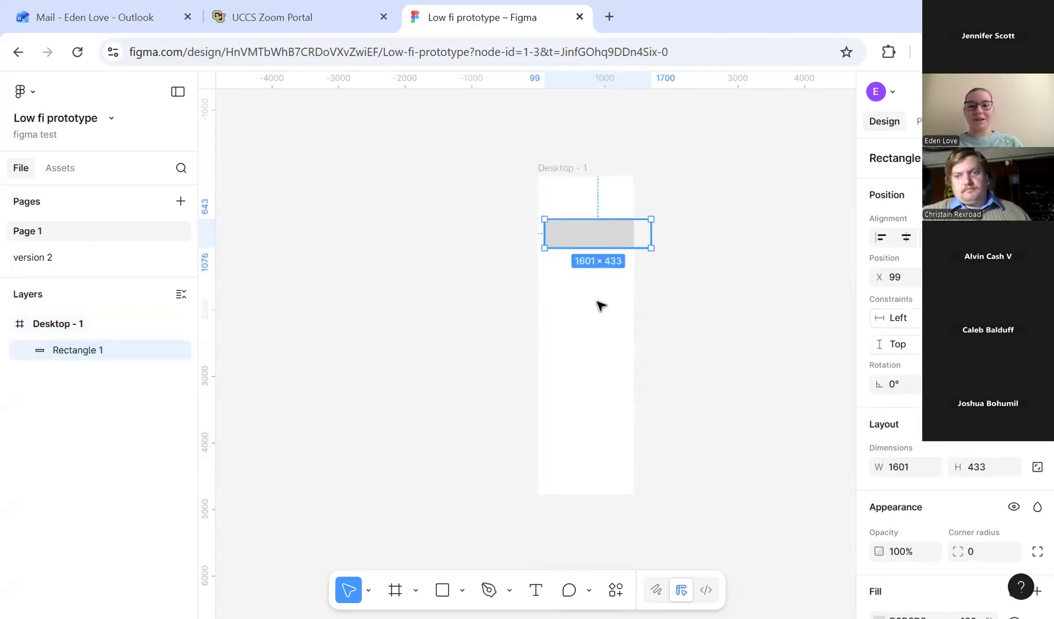
key(Delete)
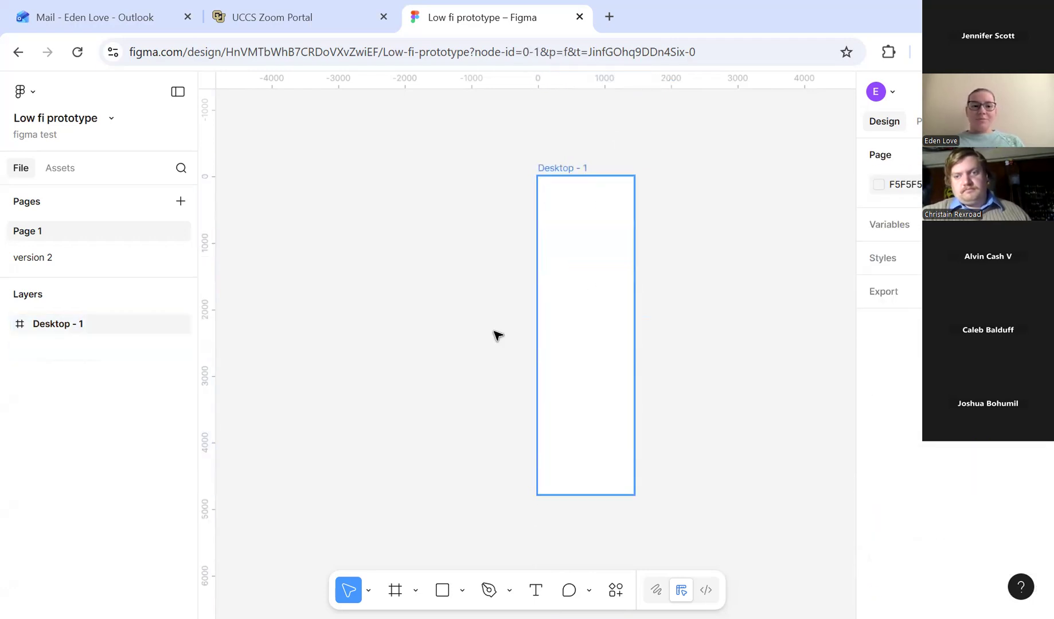
scroll(591, 207, up, 2)
scroll(591, 209, up, 2)
scroll(581, 527, down, 4)
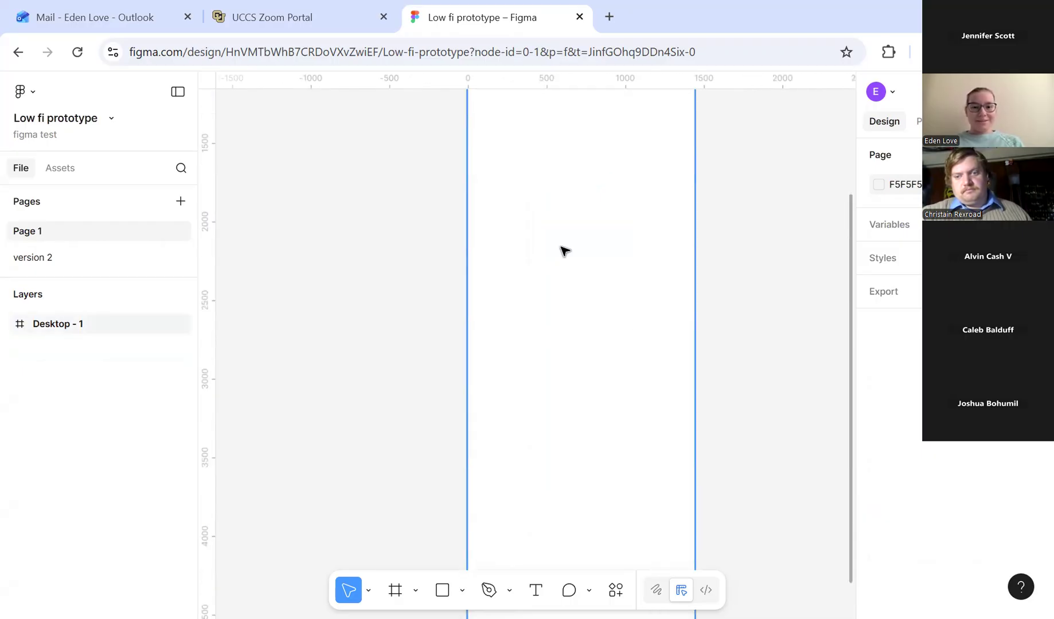
scroll(573, 344, up, 4)
scroll(587, 463, down, 2)
scroll(588, 463, up, 3)
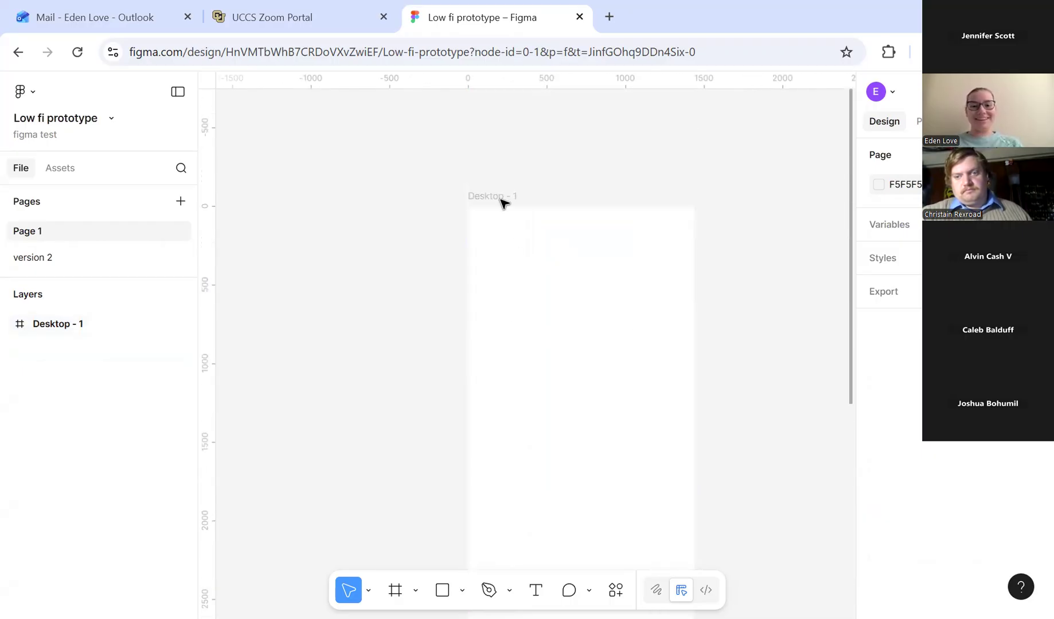
Paste the copied UCCS campus photo into the Desktop - 1 frame.
click(499, 197)
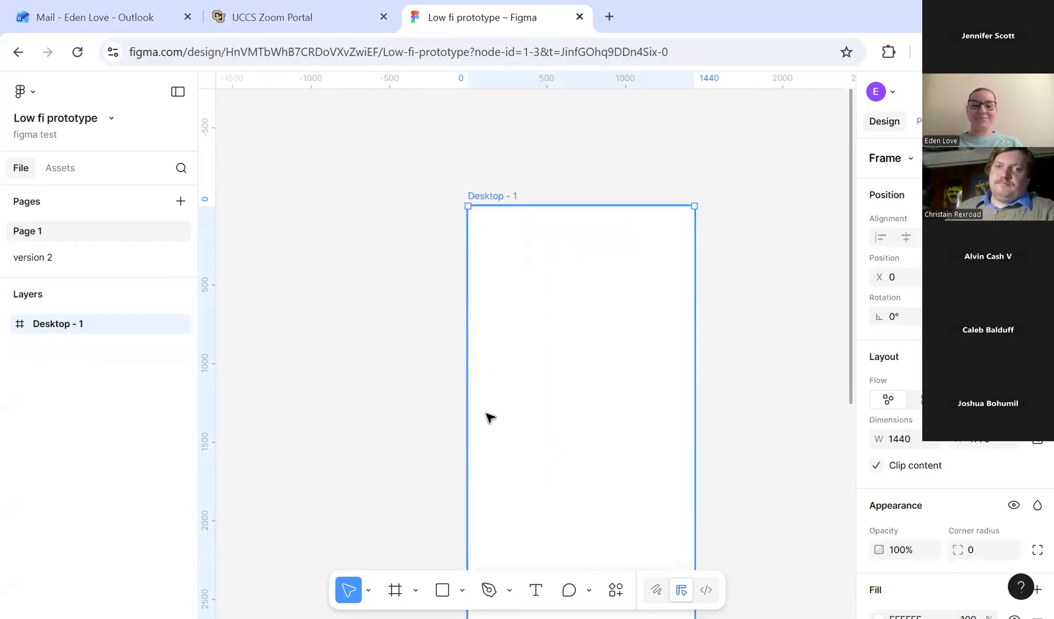
scroll(487, 417, up, 4)
scroll(488, 418, down, 3)
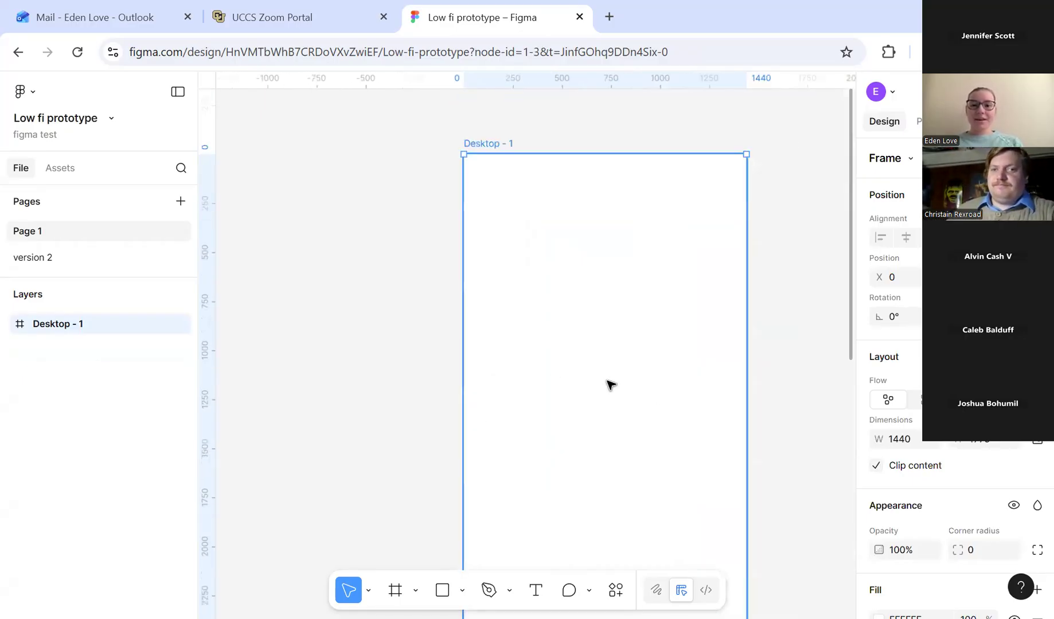
scroll(609, 384, right, 1)
scroll(533, 235, up, 1)
scroll(533, 235, up, 1)
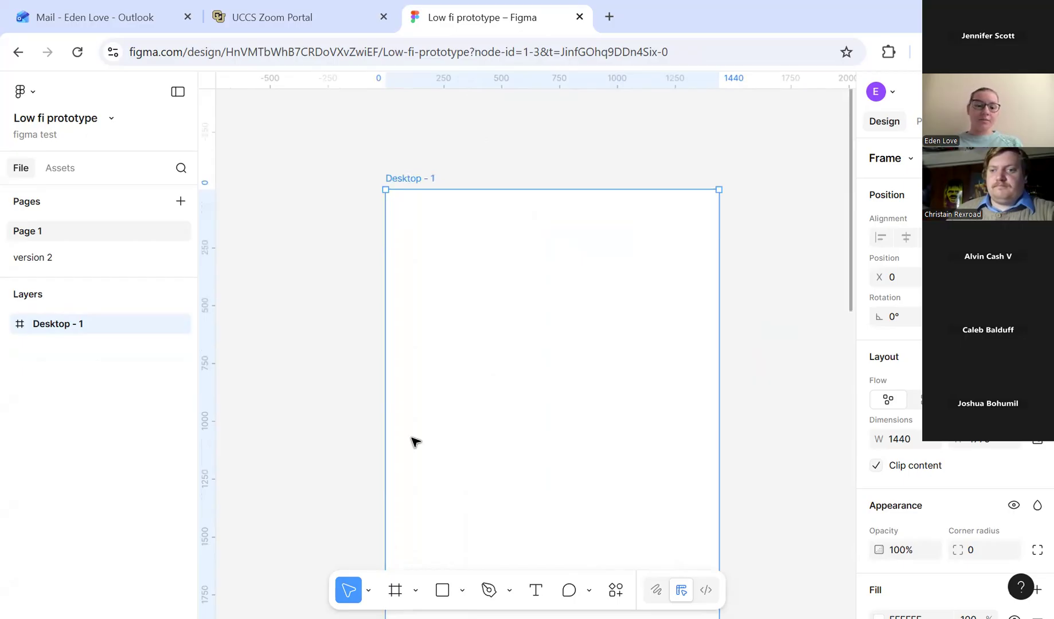
click(462, 590)
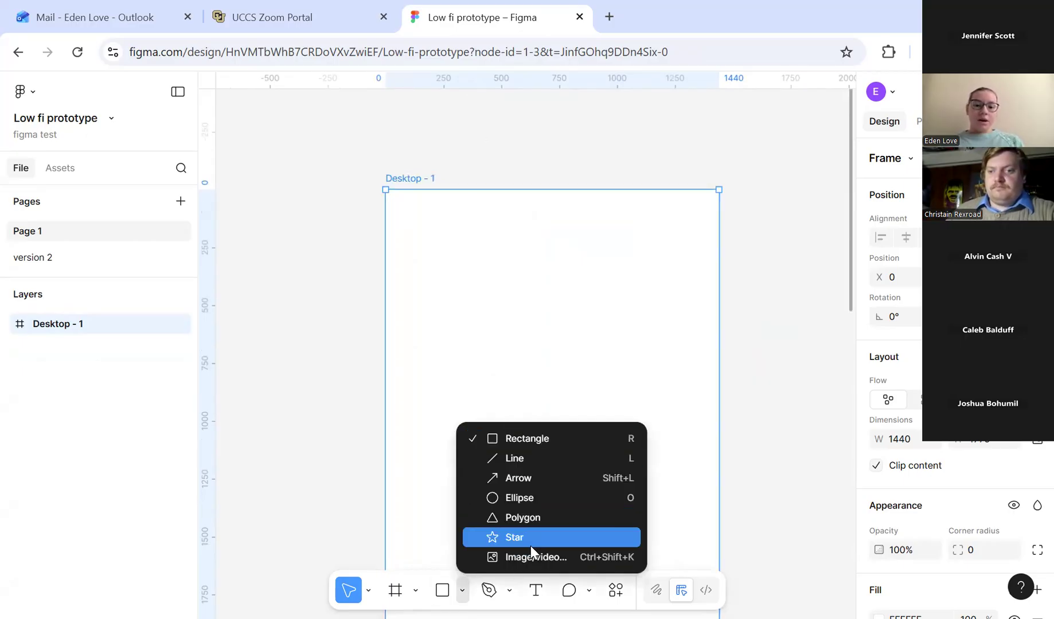
click(417, 475)
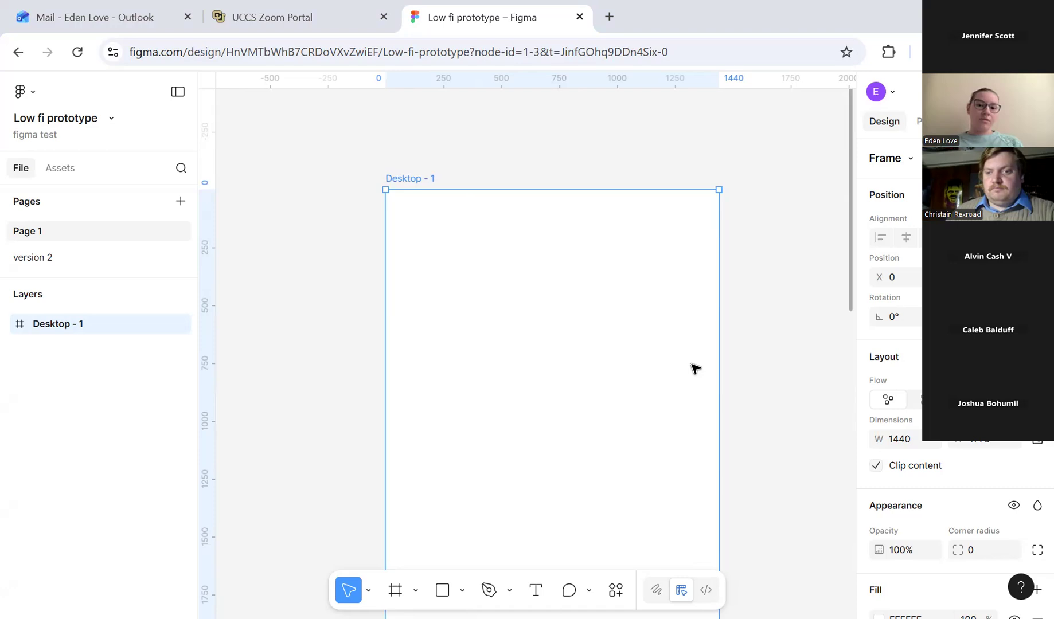
key(ctrl+v)
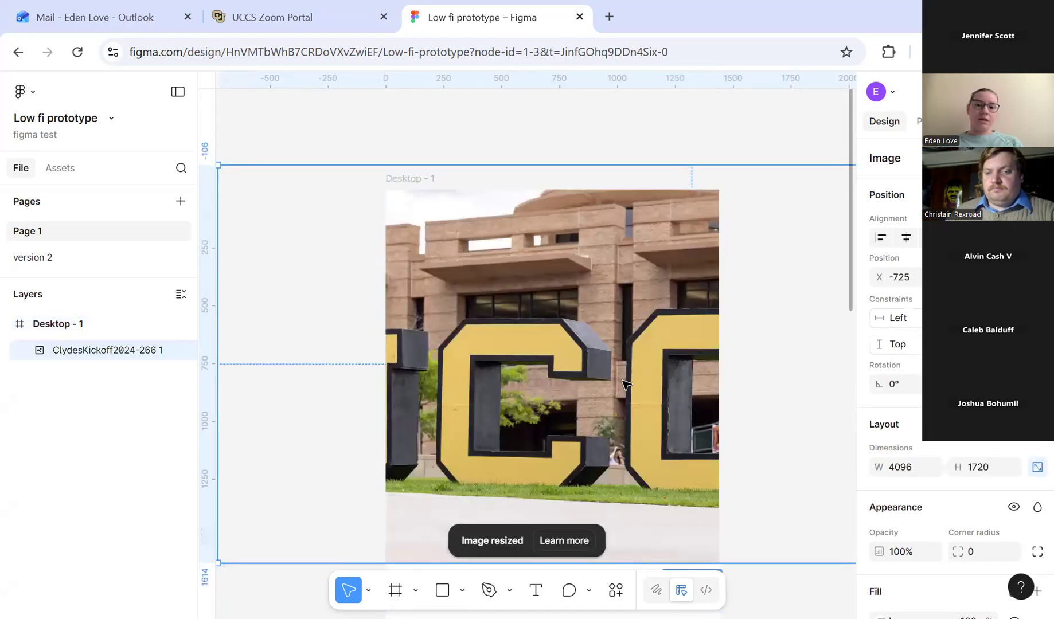
Scale the UCCS photo down to about 931 × 391 and place it against the frame's left edge at about Y 474.
ctrl+scroll(625, 384, down, 5)
drag(782, 434, 616, 381)
scroll(639, 392, down, 3)
scroll(602, 376, up, 4)
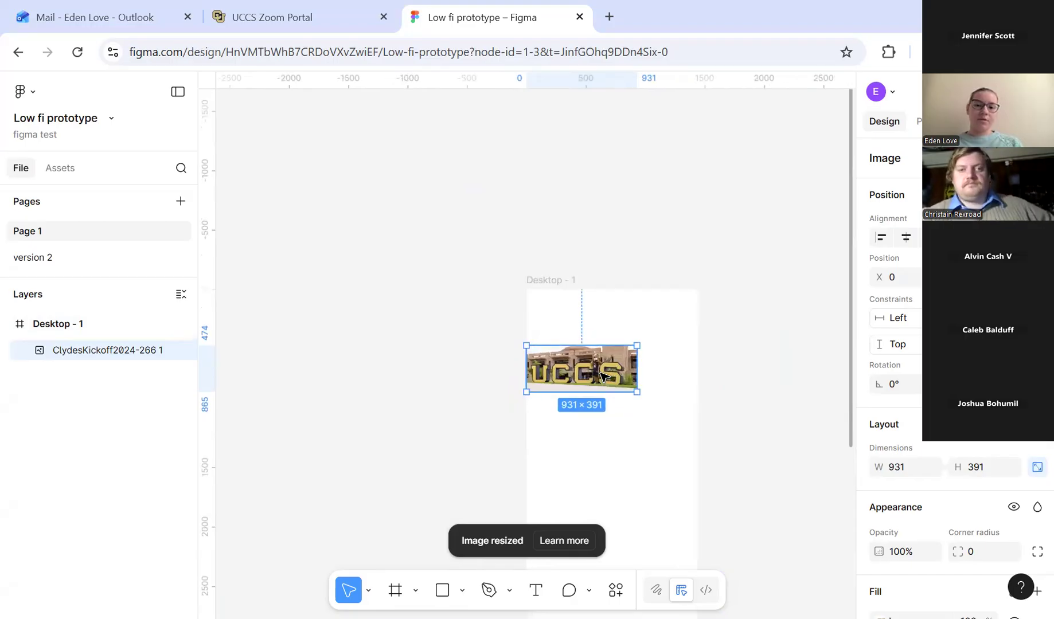
Crop the UCCS photo around the mascot to about 177 × 326 and move it to about X 190, Y 318.
scroll(602, 376, up, 3)
scroll(611, 373, up, 3)
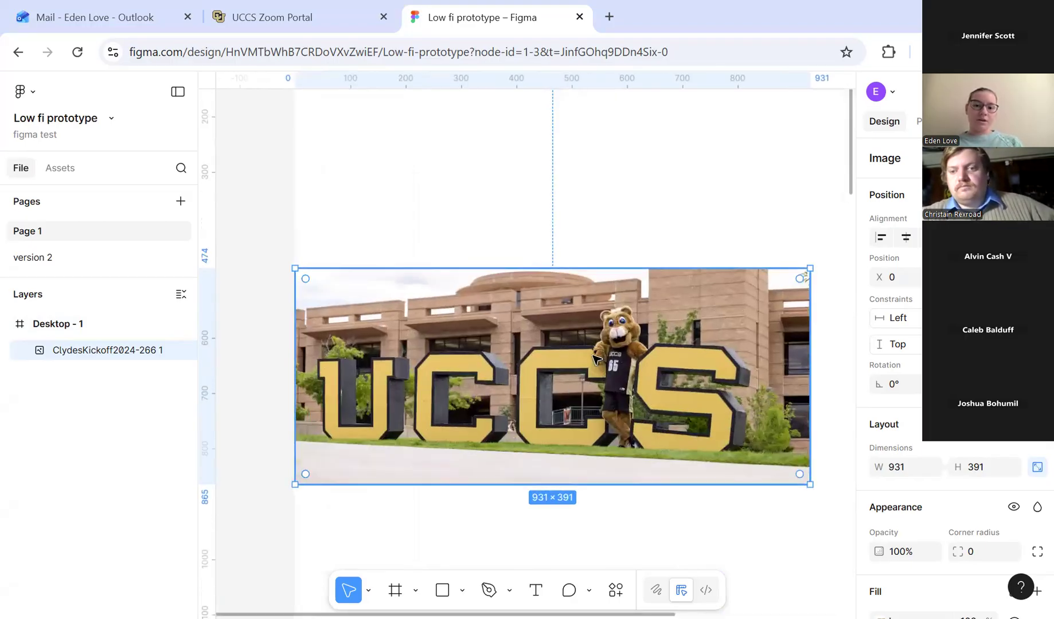
double_click(595, 358)
click(741, 256)
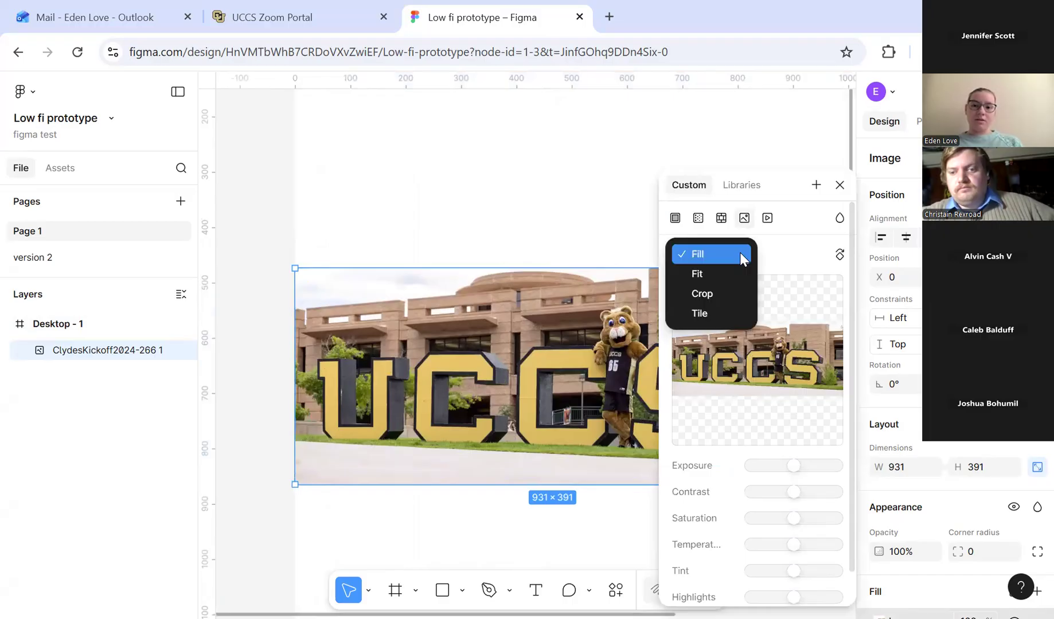
click(728, 293)
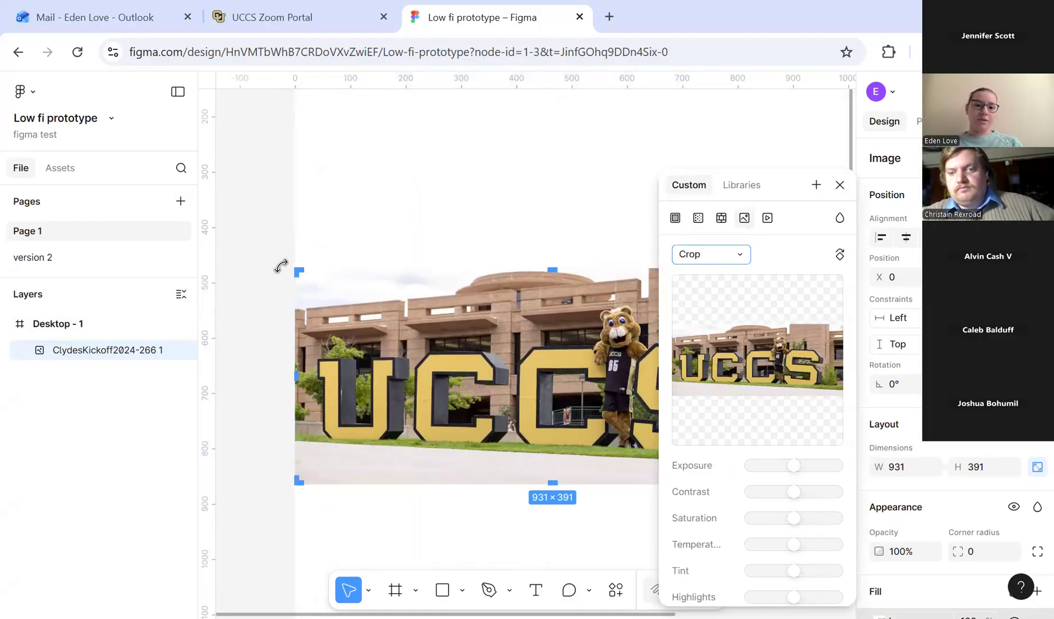
drag(293, 275, 568, 307)
drag(783, 188, 1041, 184)
drag(808, 392, 488, 296)
key(Return)
drag(1037, 184, 680, 183)
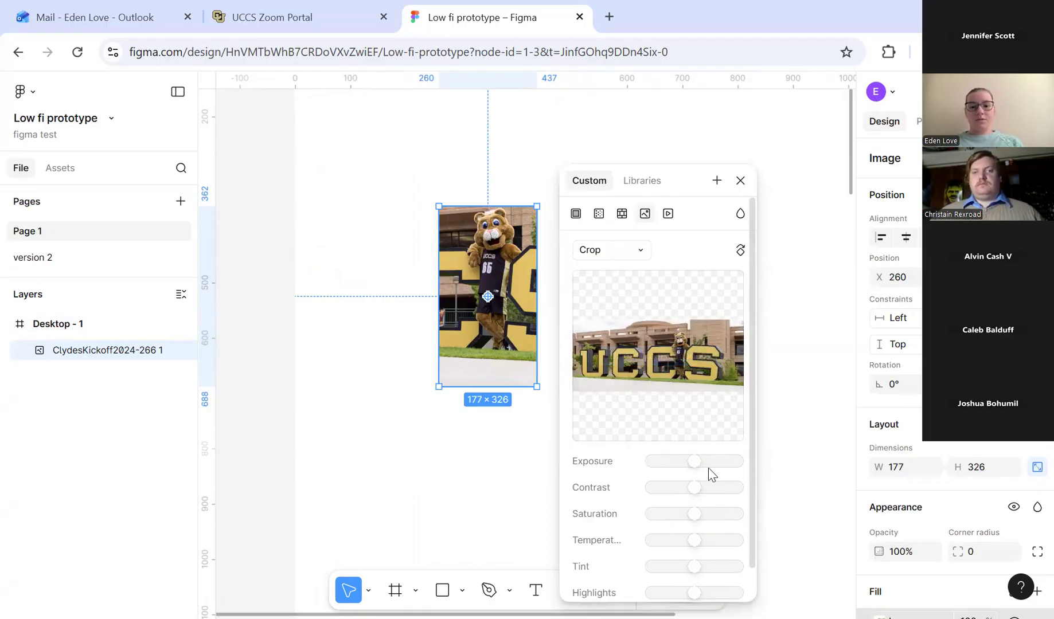
click(740, 180)
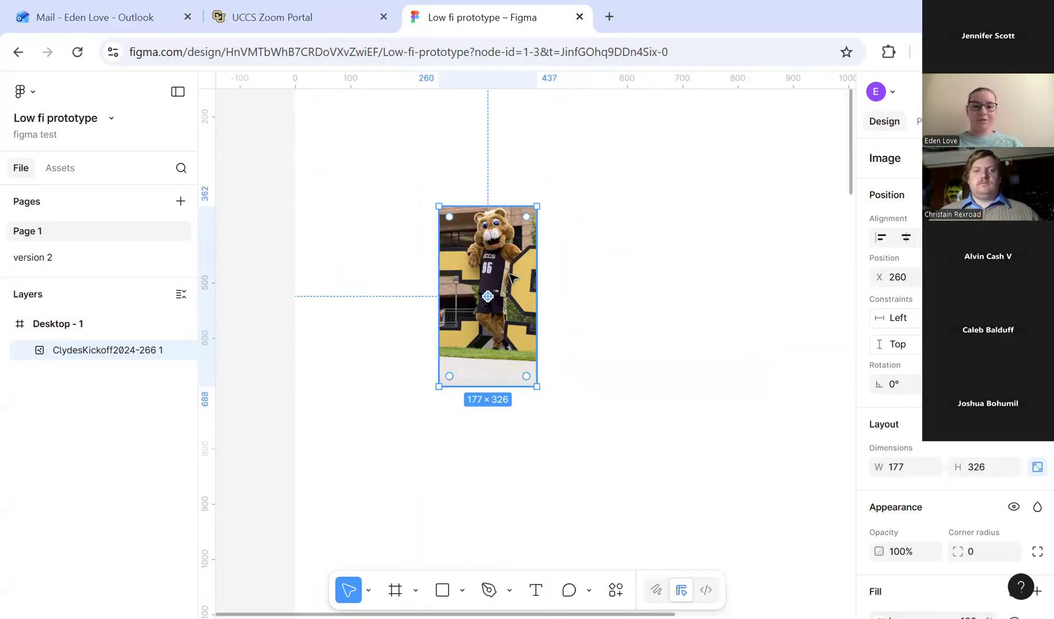
scroll(512, 278, down, 5)
mouse_move(519, 276)
mouse_down()
mouse_move(482, 275)
mouse_move(504, 264)
mouse_up()
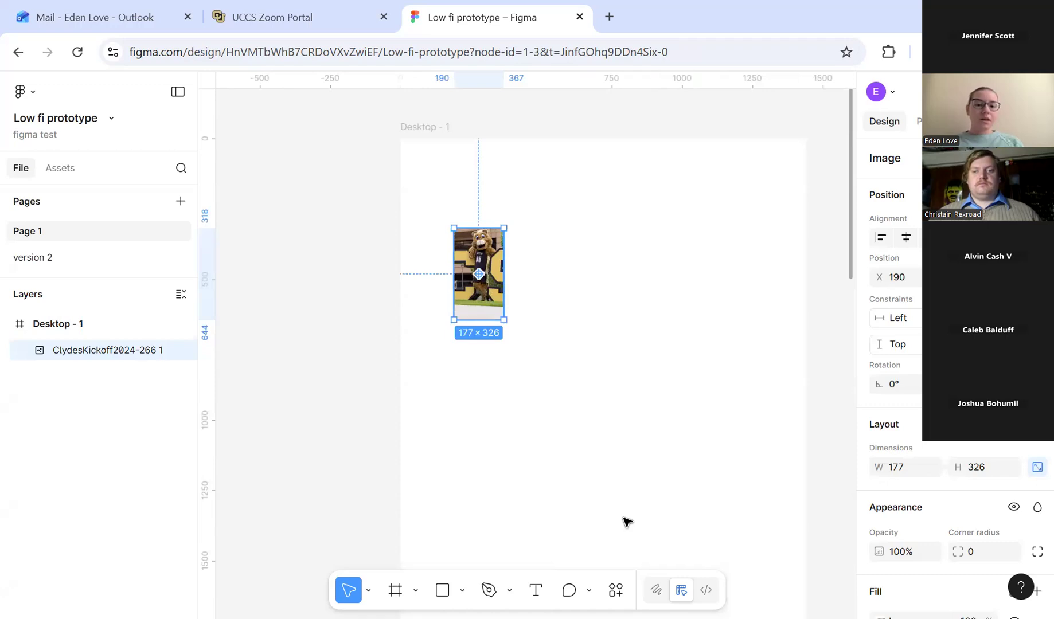
Sketch a freehand Pencil curve with one hump, below the mascot image and extending to near the frame's right edge.
click(509, 590)
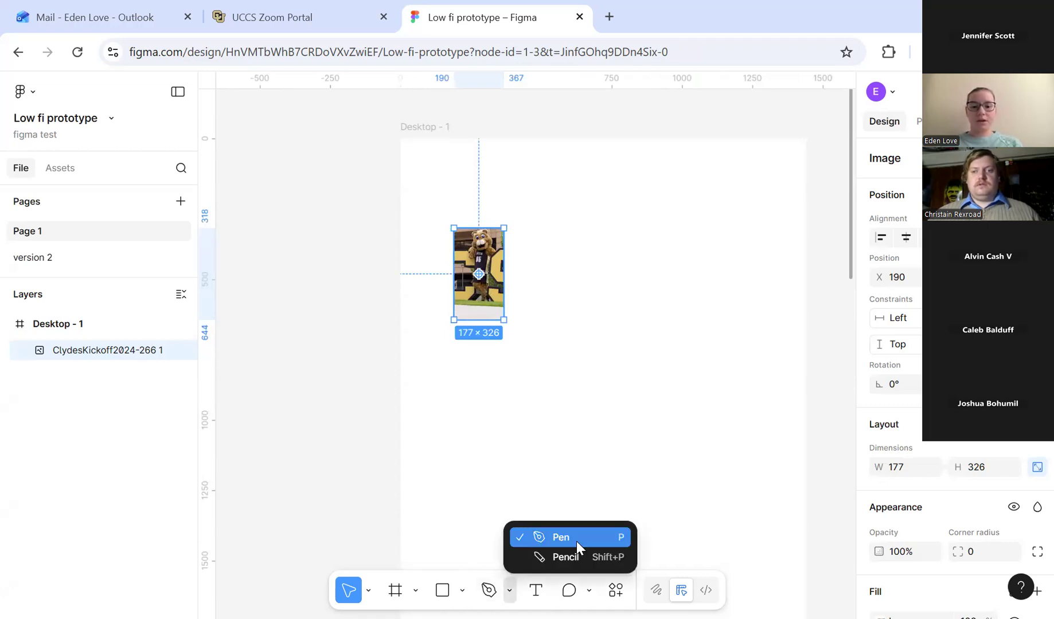
click(552, 555)
mouse_move(538, 445)
mouse_down()
mouse_move(637, 440)
mouse_move(697, 378)
mouse_move(802, 430)
mouse_up()
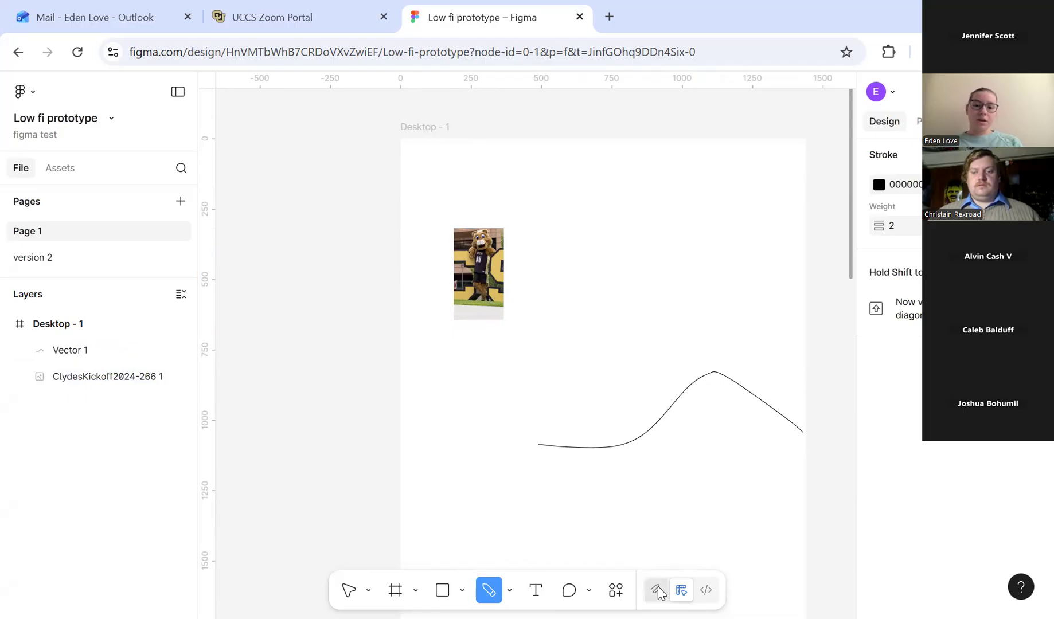
click(657, 591)
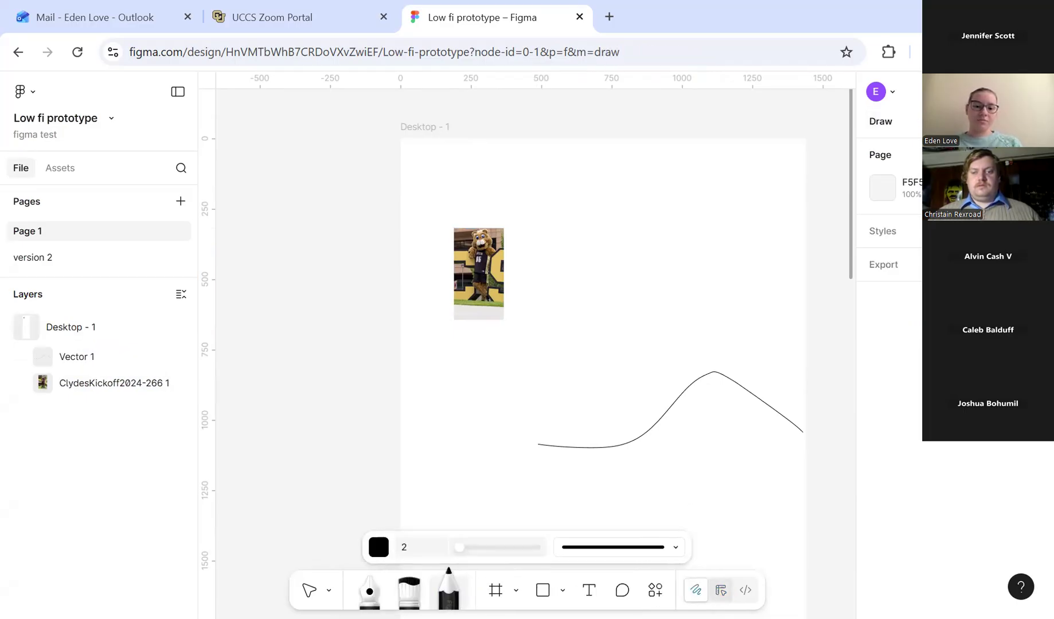
click(721, 590)
In Draw mode, draw an open four-point Pen path about 769 × 266 below the mascot image, and delete it.
click(509, 590)
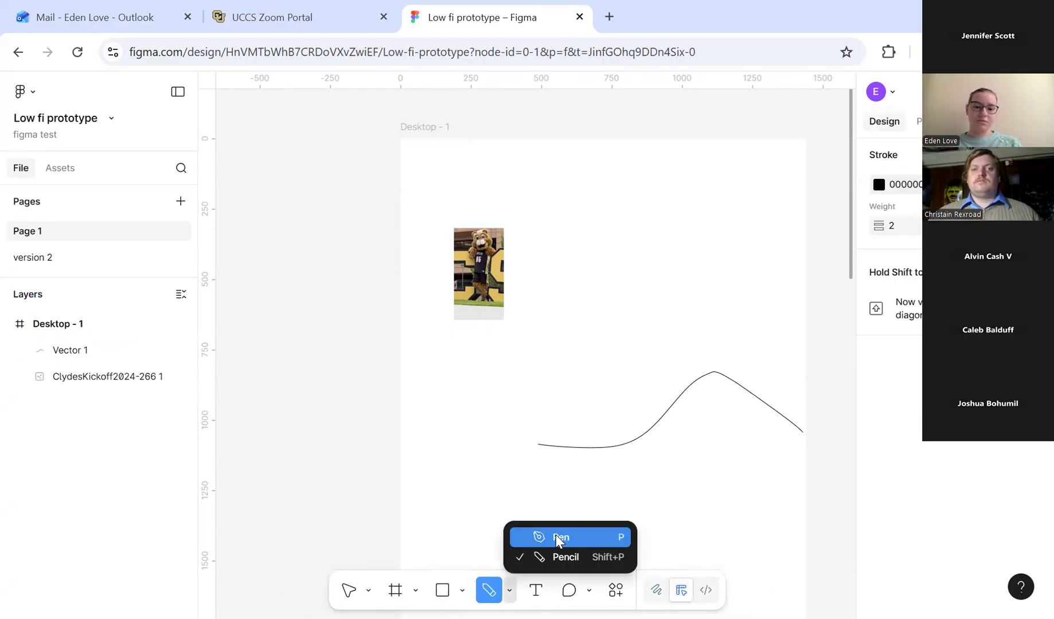
click(596, 538)
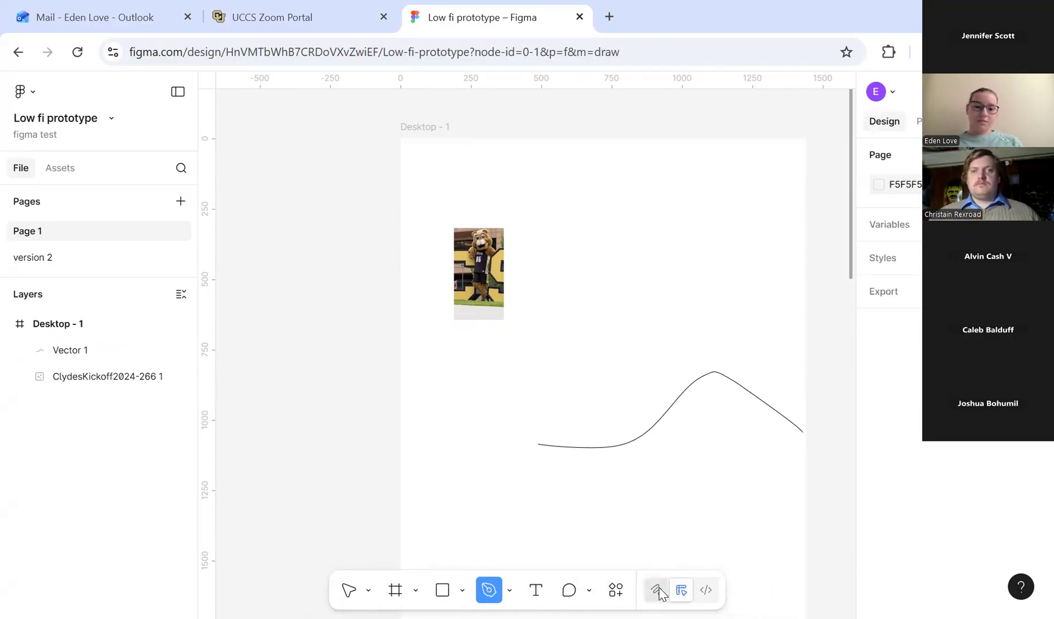
click(658, 588)
click(447, 440)
click(501, 427)
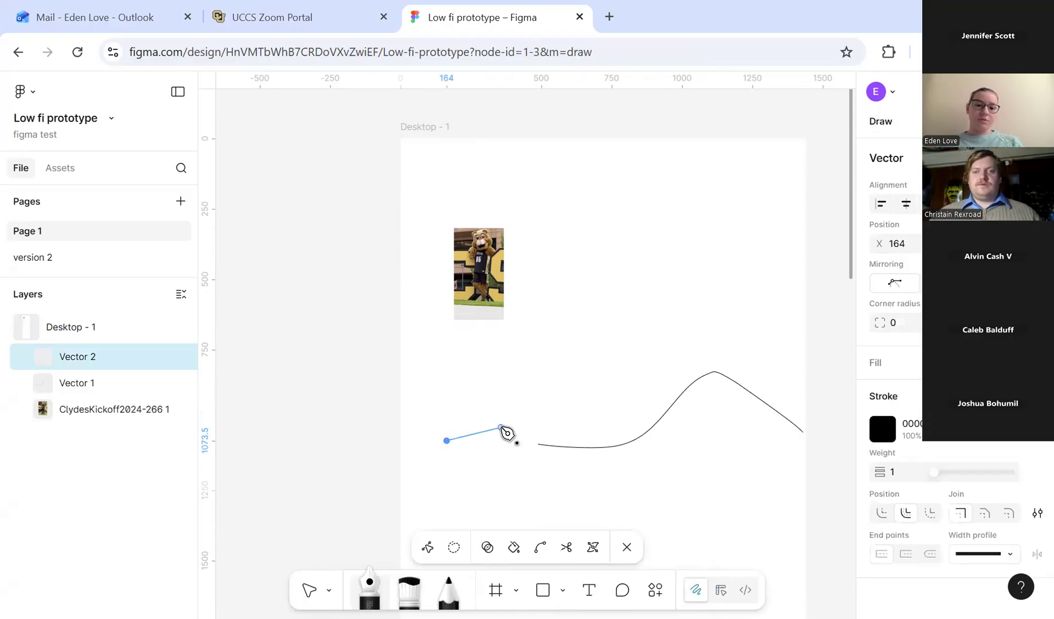
click(579, 395)
click(663, 365)
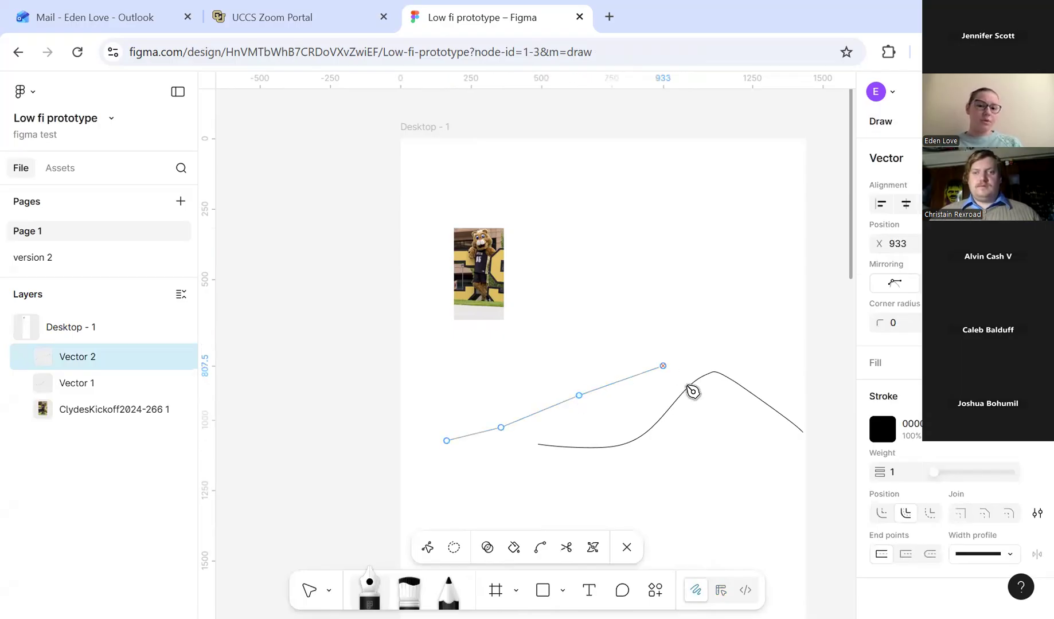
key(Escape)
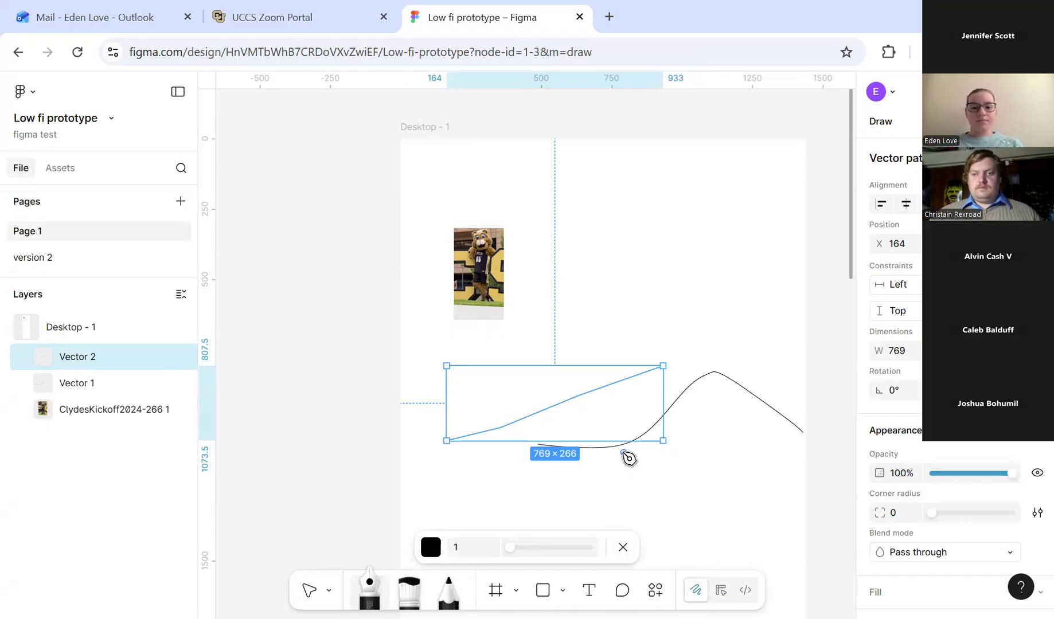
key(Delete)
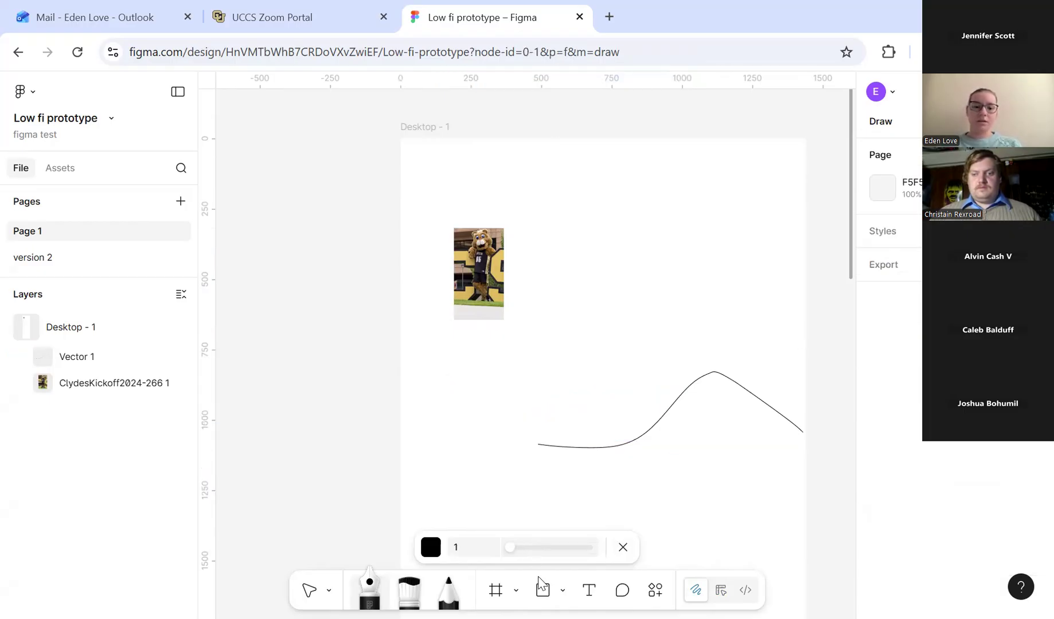
Add a rectangle about 1469 × 149 across the top of the desktop frame and move the mascot image further down.
click(562, 590)
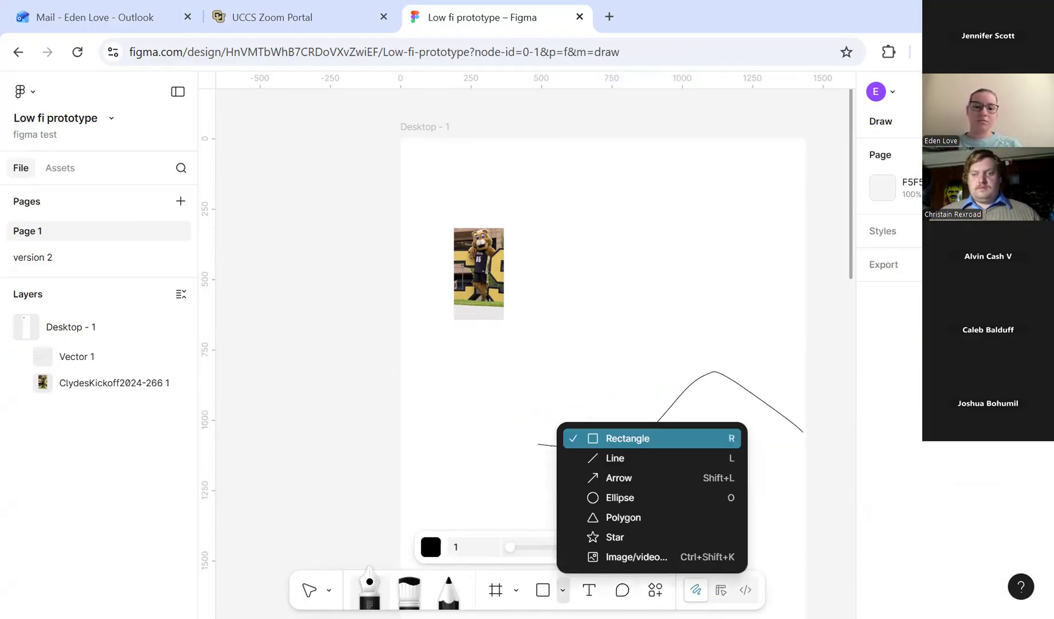
click(608, 437)
mouse_move(567, 358)
mouse_down()
mouse_move(820, 412)
mouse_move(793, 457)
mouse_up()
mouse_move(702, 427)
mouse_down()
mouse_move(589, 207)
mouse_move(527, 208)
mouse_up()
drag(615, 211, 811, 195)
drag(708, 237, 703, 180)
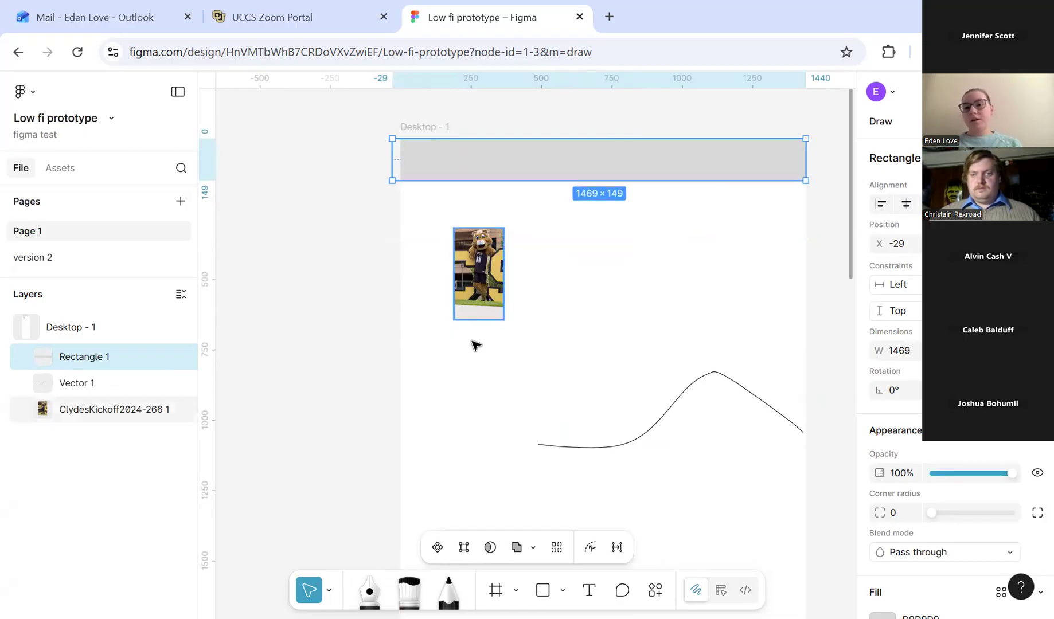
drag(473, 288, 471, 340)
In Design mode, add a drop shadow effect with a Y offset of 8 to the header rectangle.
click(745, 163)
scroll(974, 487, down, 1)
scroll(914, 231, down, 2)
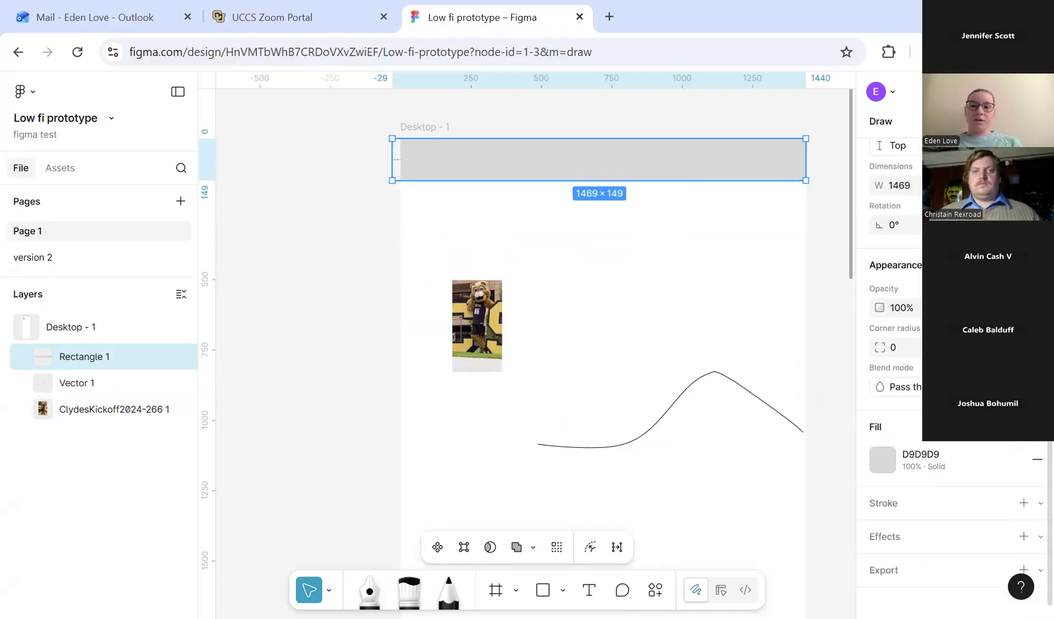
click(721, 590)
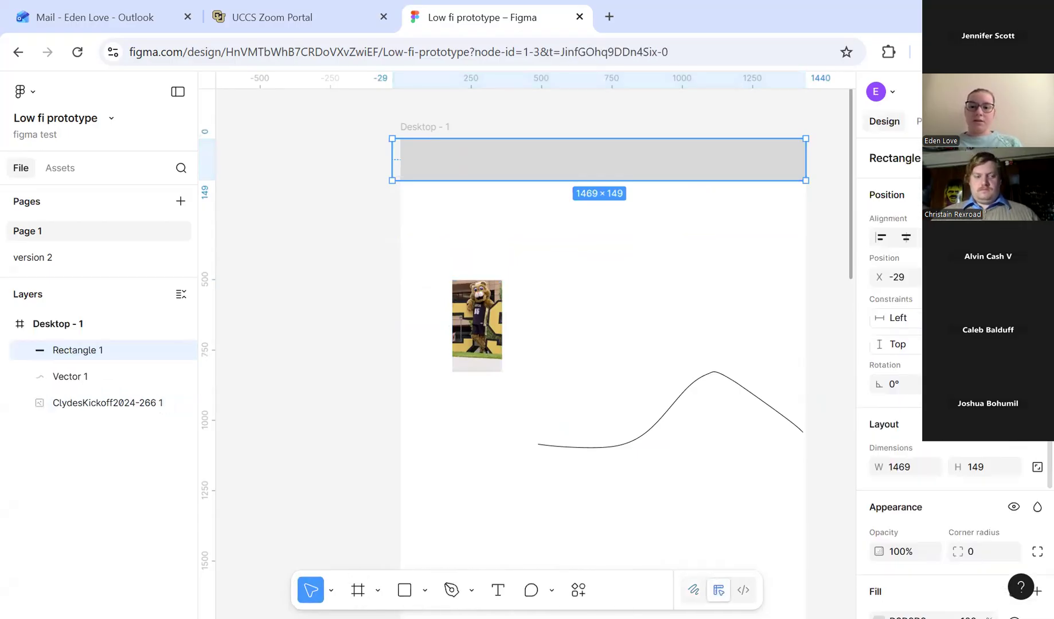
scroll(895, 470, down, 3)
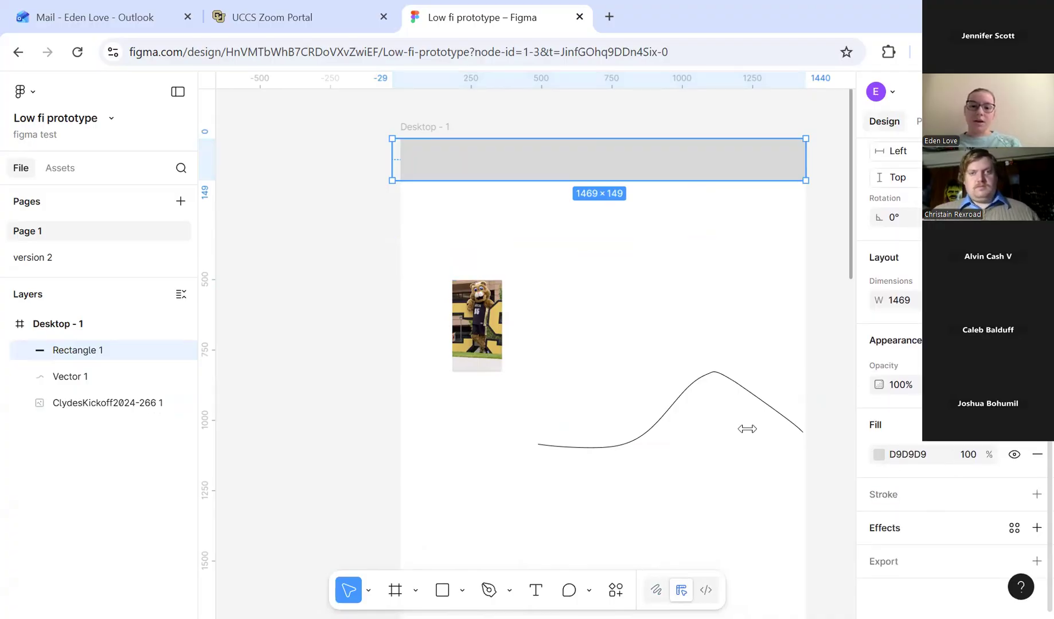
click(1036, 527)
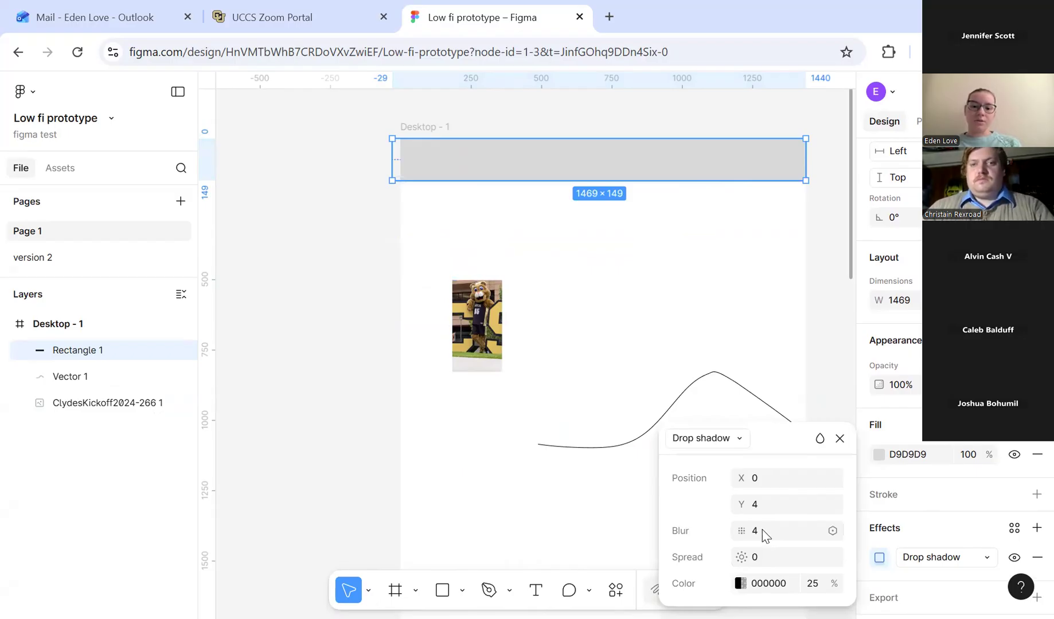
click(762, 505)
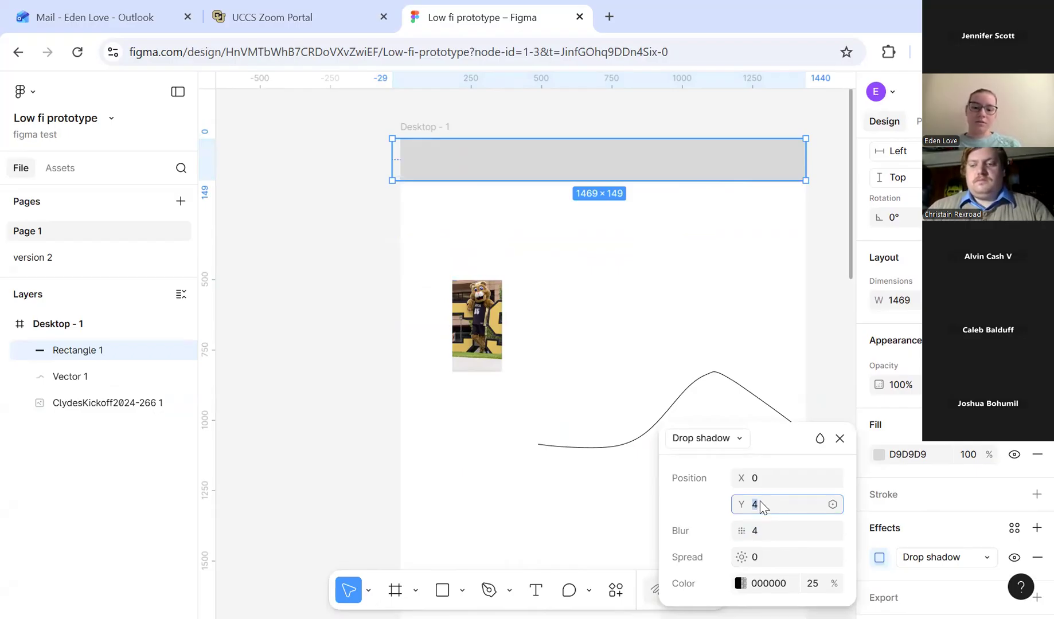
key(Return)
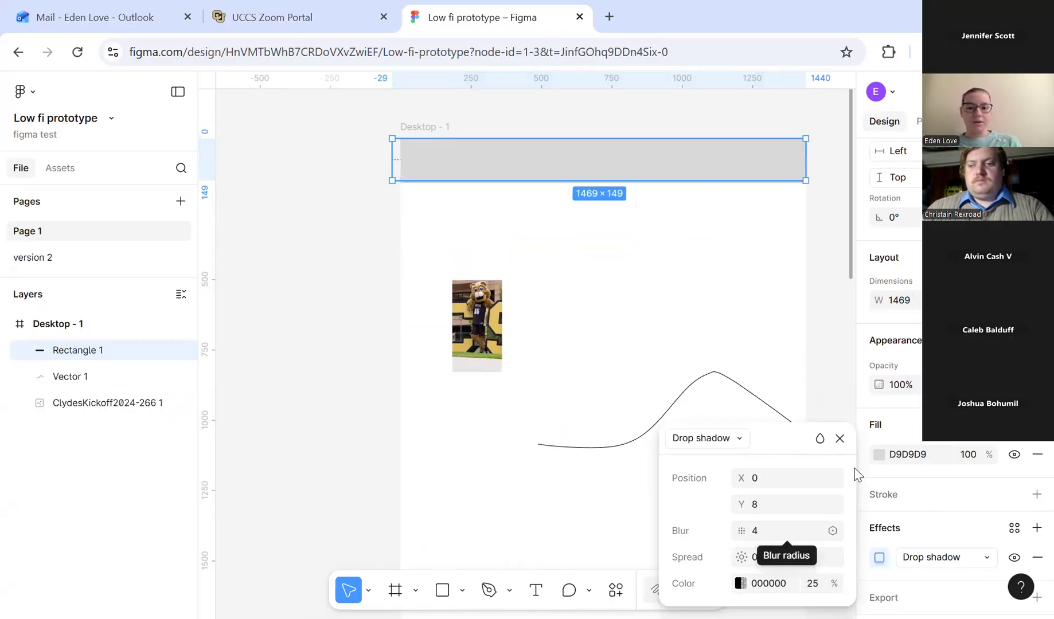
click(735, 438)
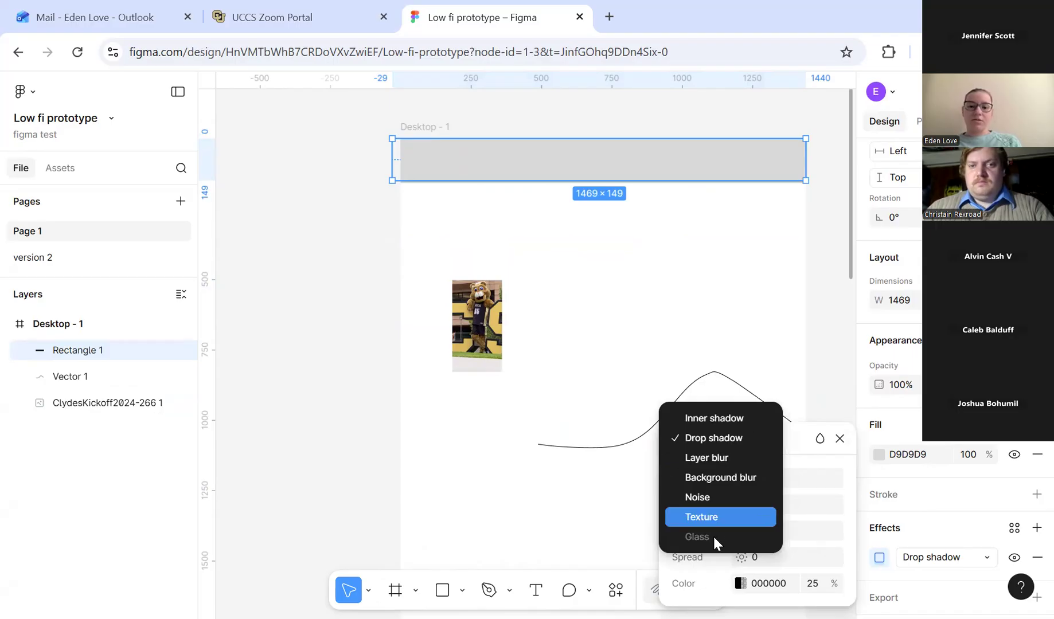
click(839, 441)
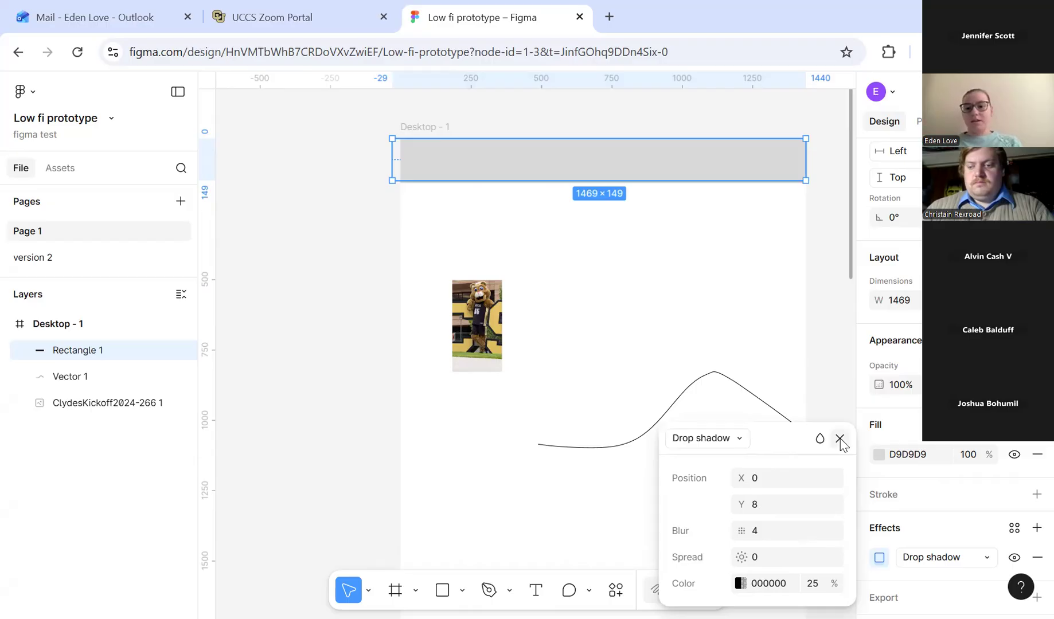
click(839, 438)
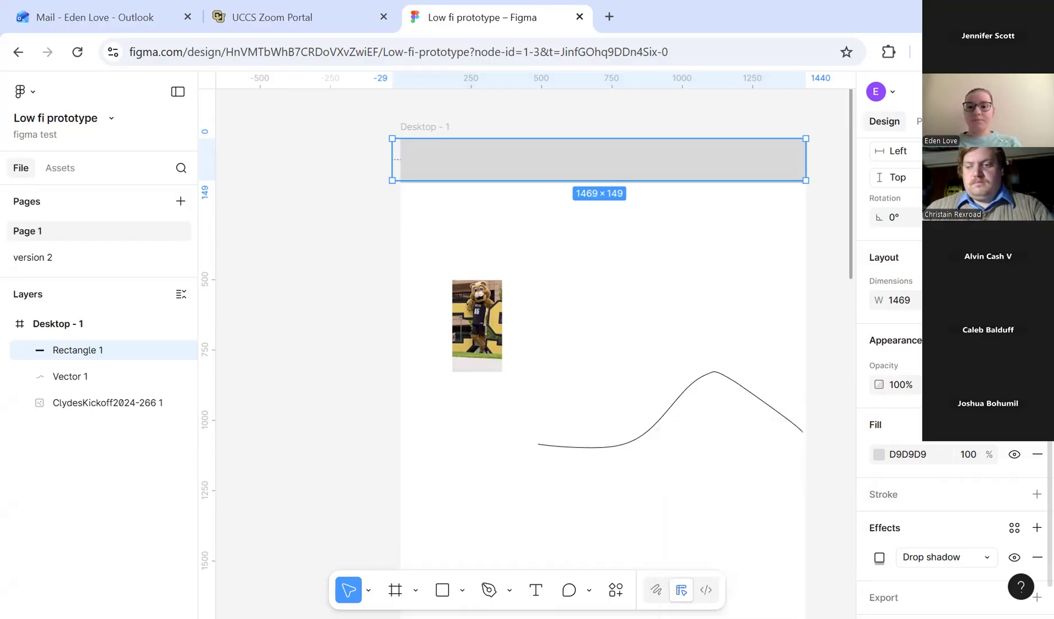
scroll(955, 379, up, 2)
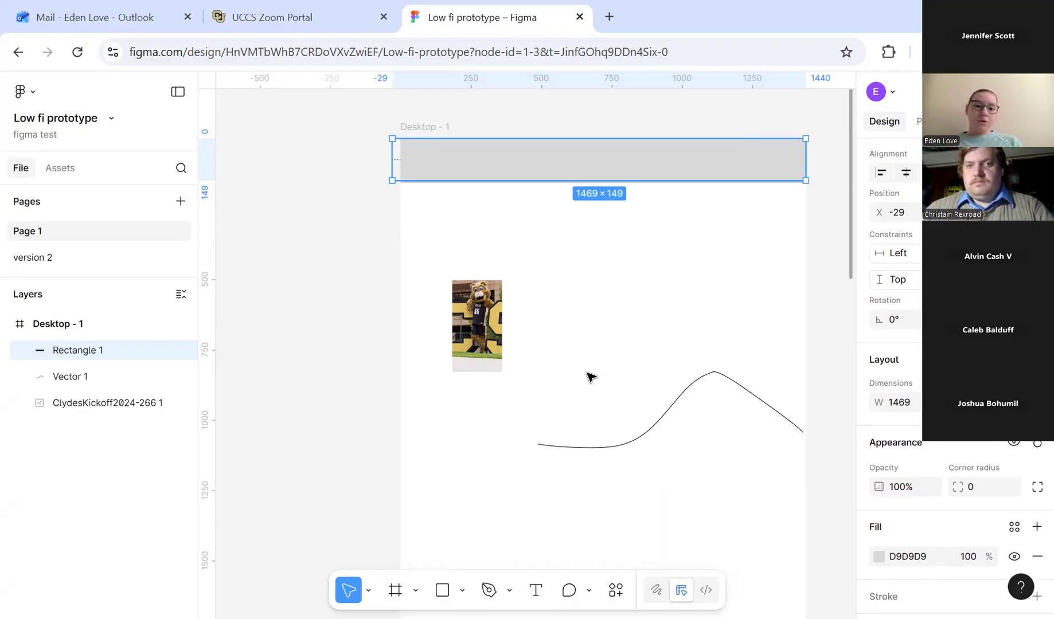
scroll(590, 375, down, 2)
scroll(589, 374, up, 4)
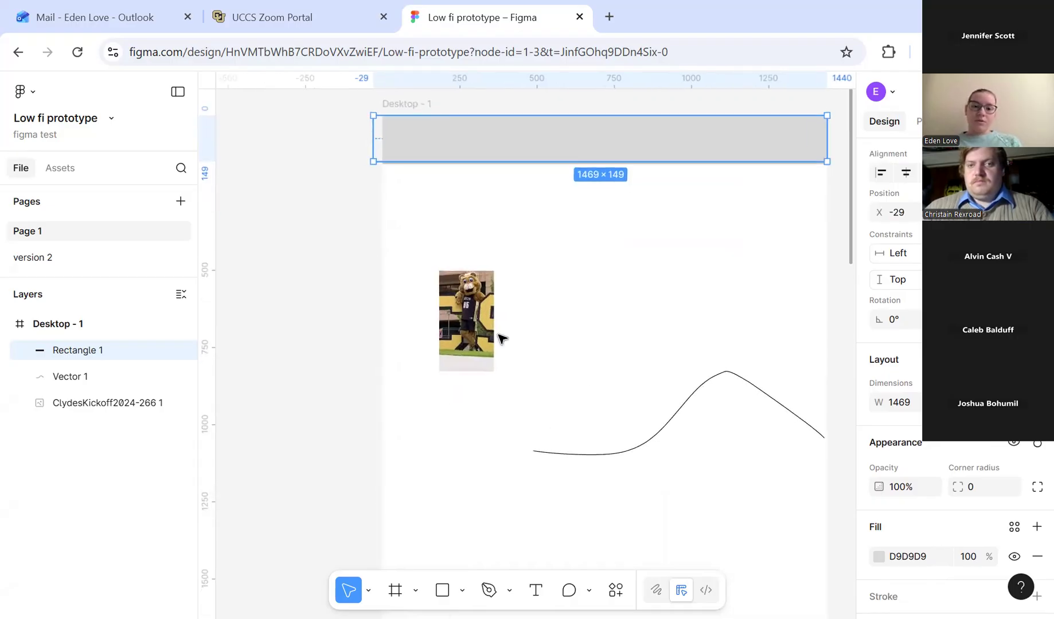
Move the mascot image up beneath the header rectangle, to about X 147, Y 290.
drag(490, 334, 478, 268)
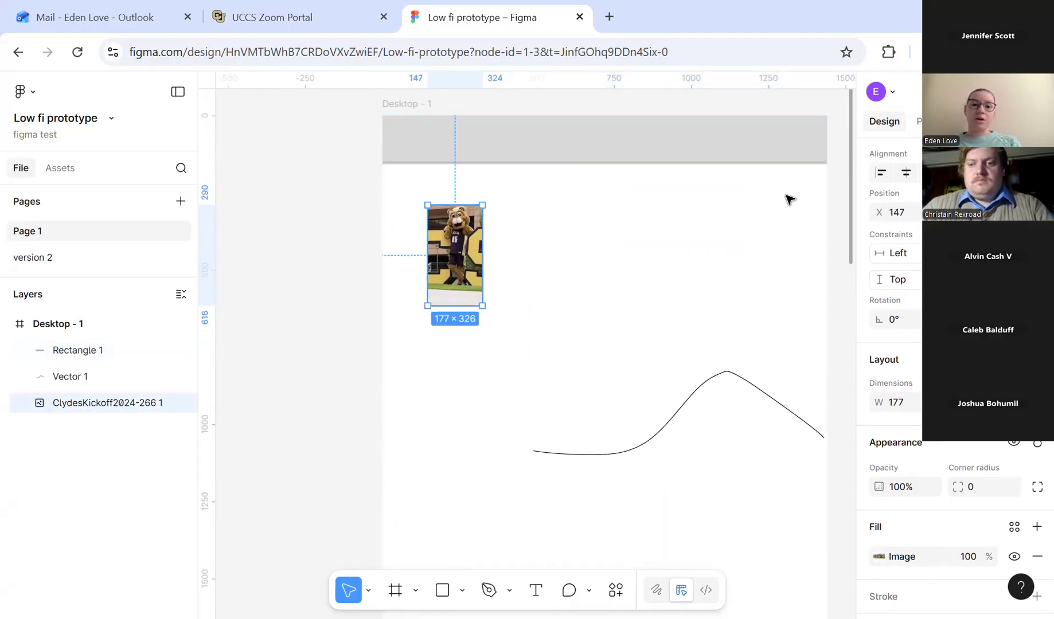
scroll(786, 199, down, 2)
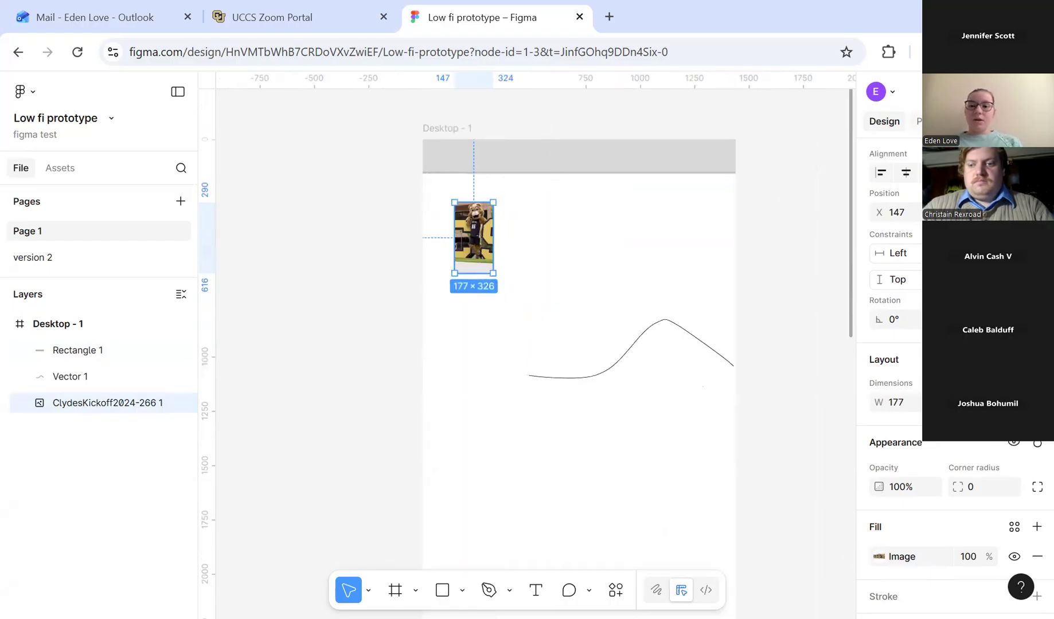
click(936, 121)
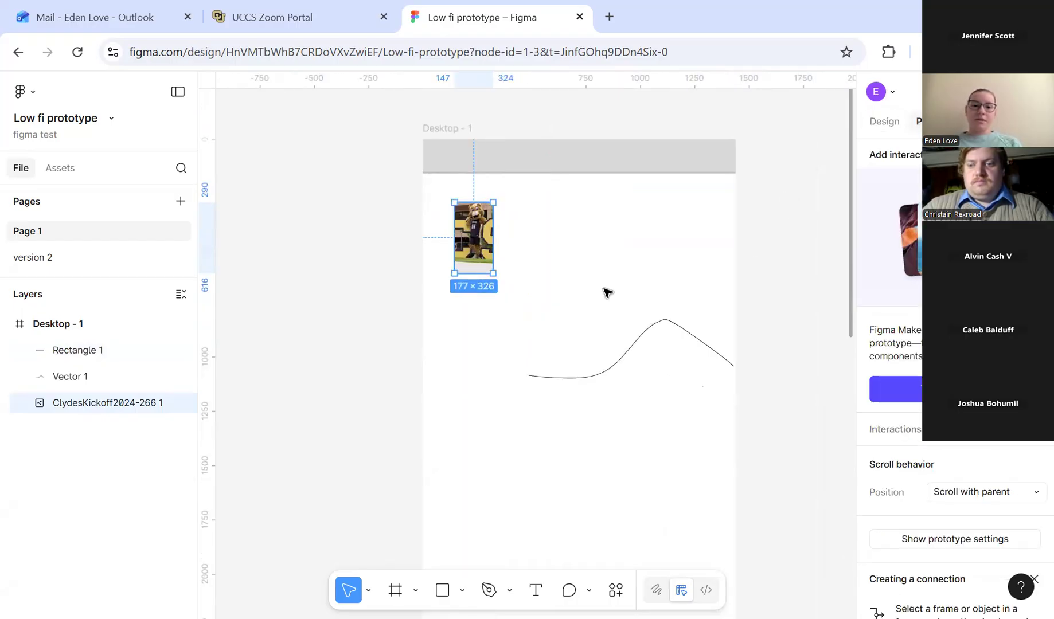
Add a rectangle about 890 × 114 below the curve and set its corner radius to 40.
click(442, 590)
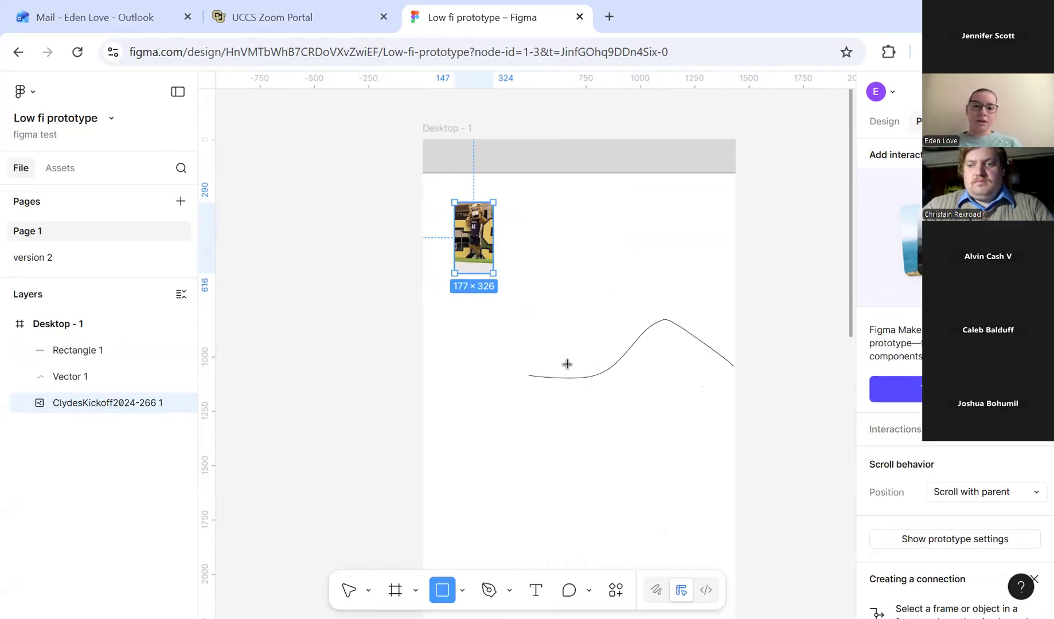
drag(474, 427, 668, 463)
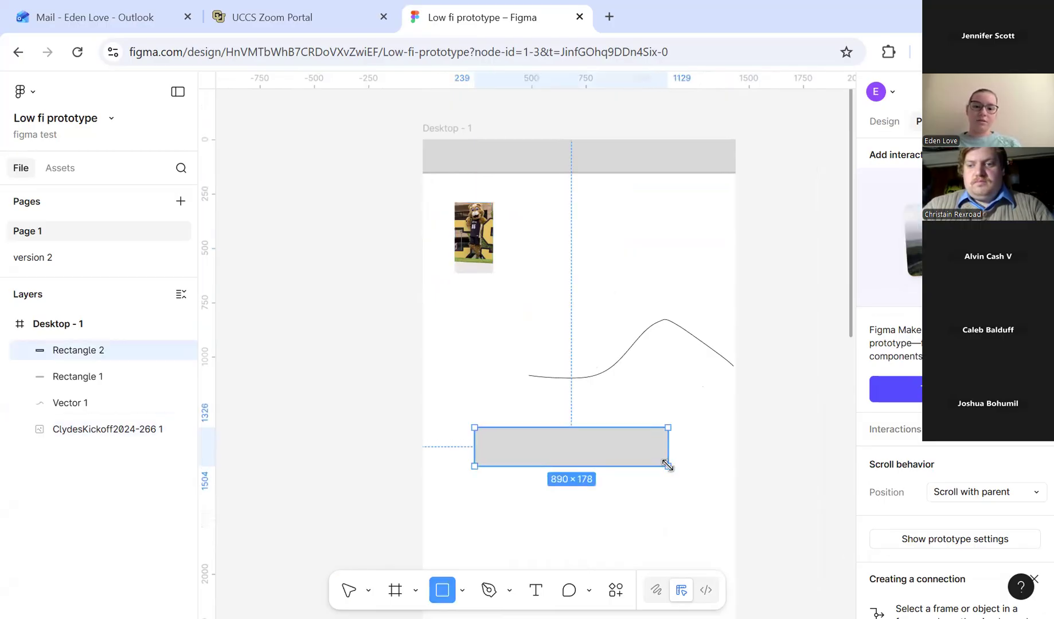
drag(603, 463, 604, 452)
scroll(604, 452, up, 5)
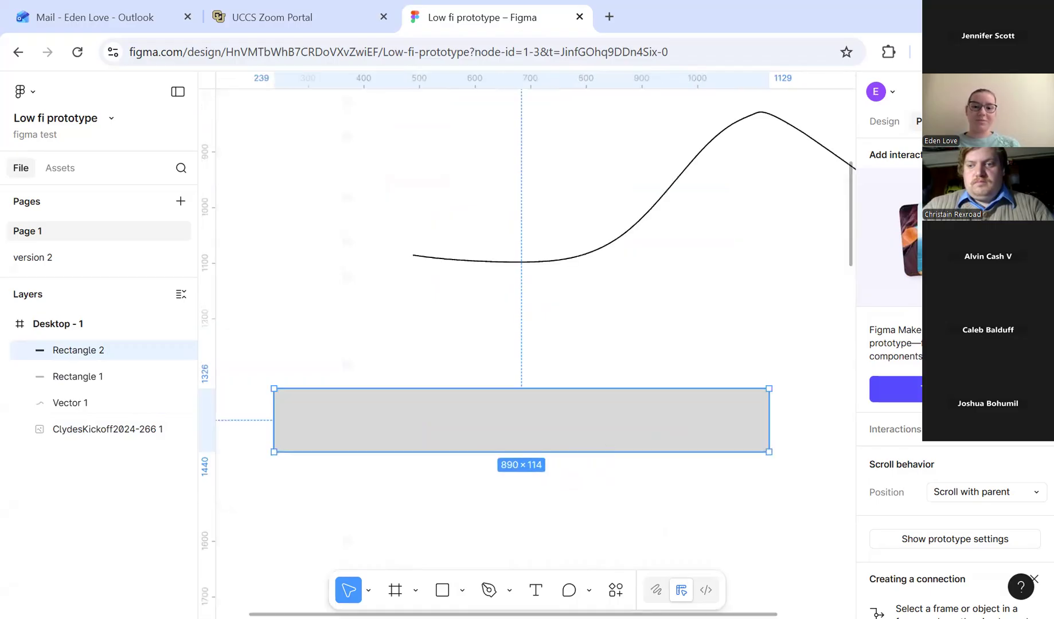
scroll(965, 521, down, 2)
click(977, 451)
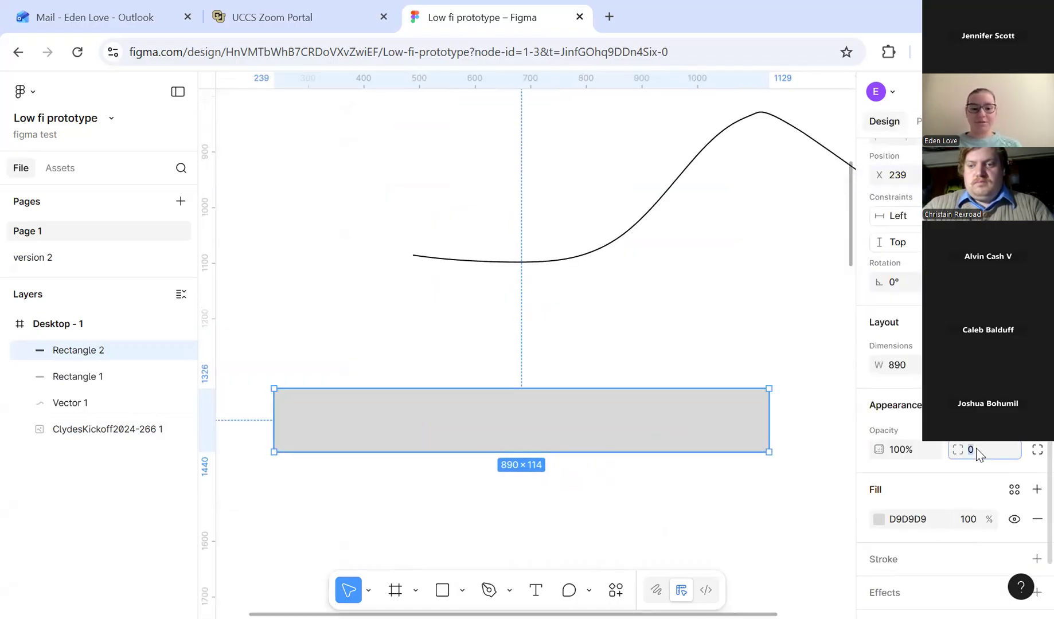
text(40)
key(Return)
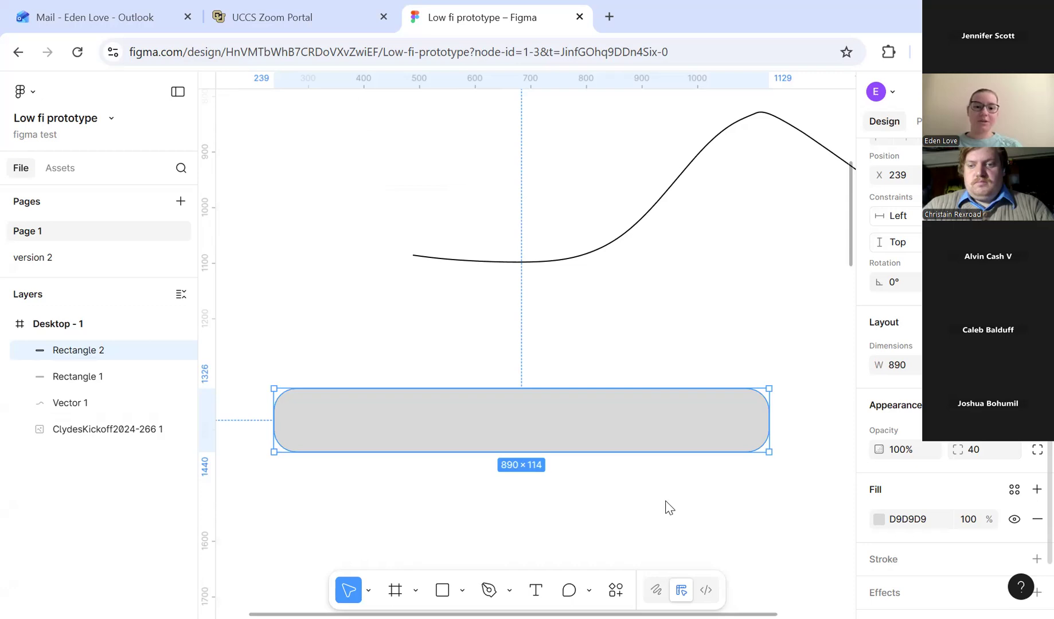
Add the text "button" on the rounded rectangle and set its font size to 64.
click(607, 536)
key(t)
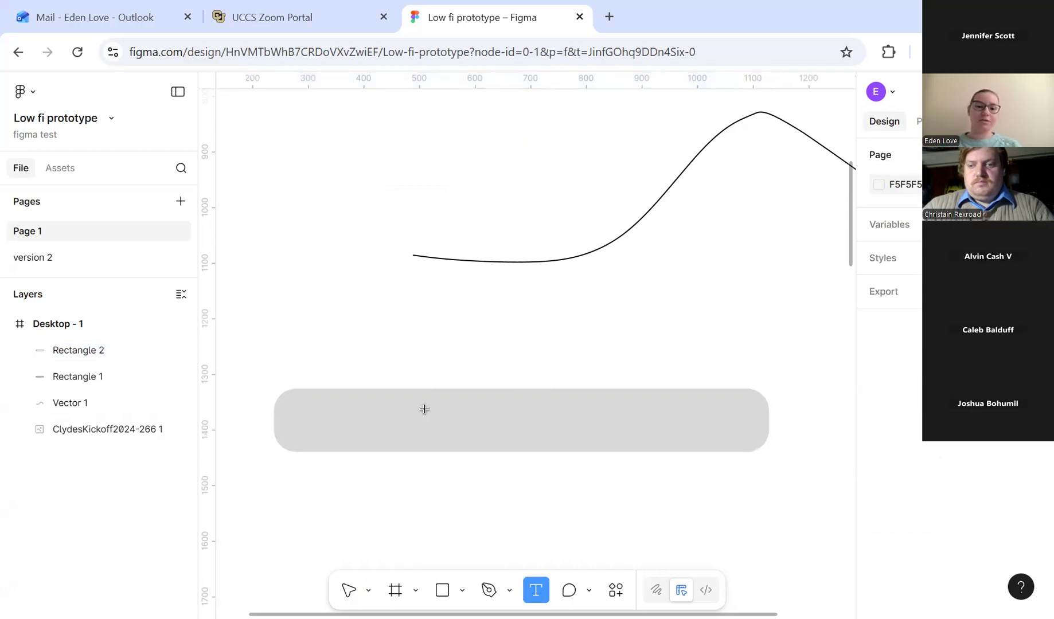
click(616, 450)
text(button)
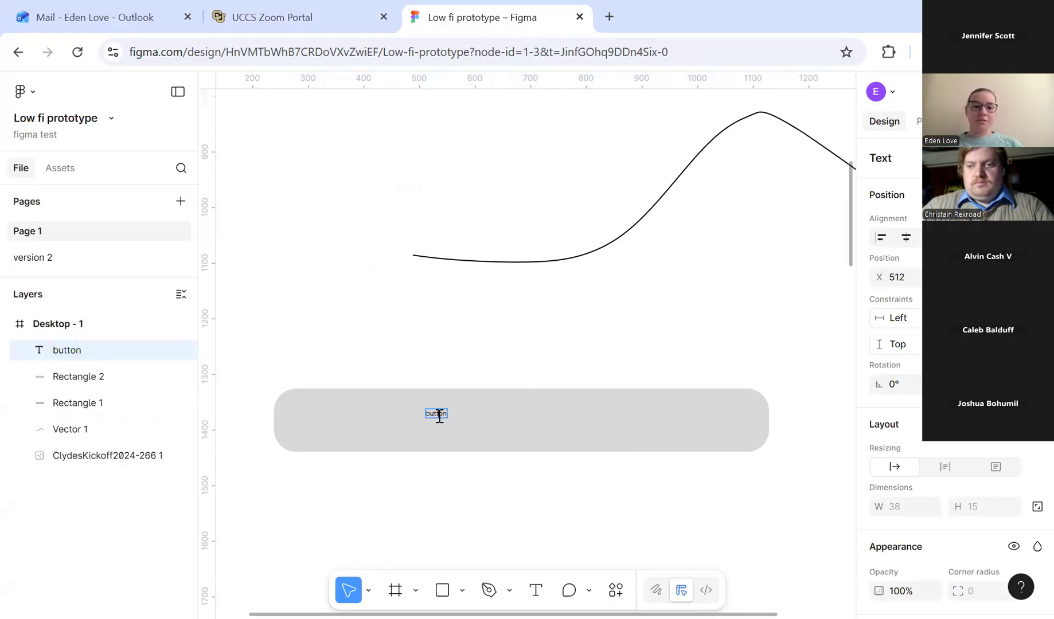
scroll(939, 468, down, 5)
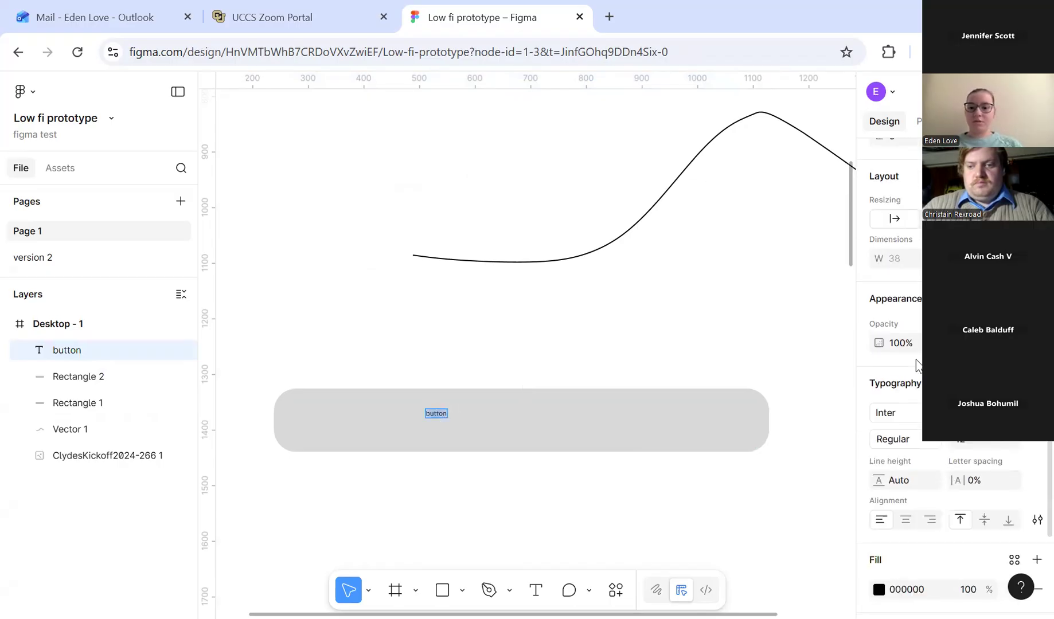
click(1010, 375)
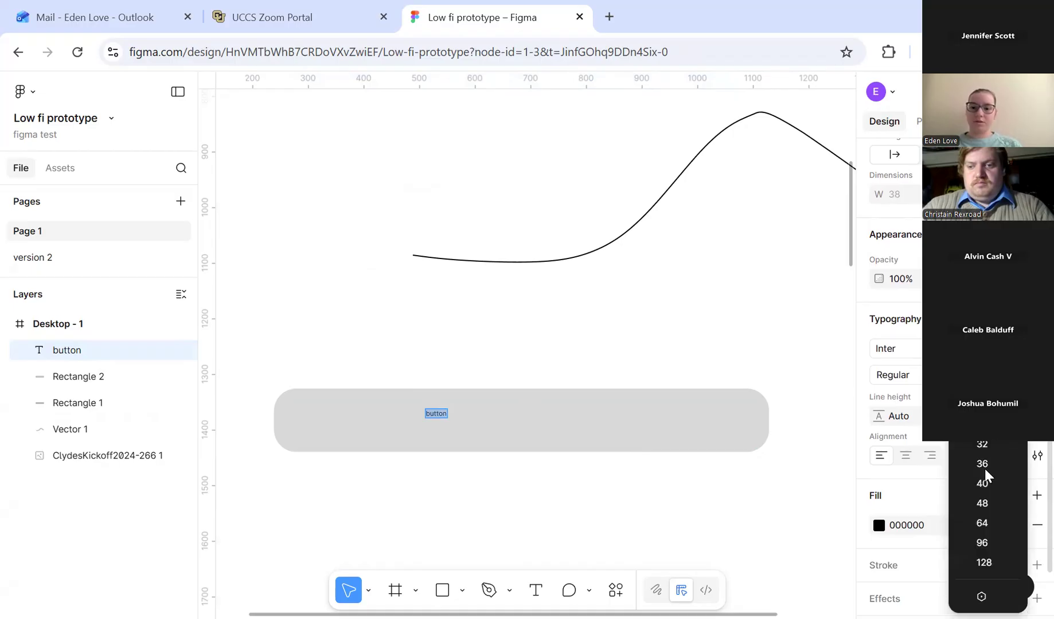
click(989, 527)
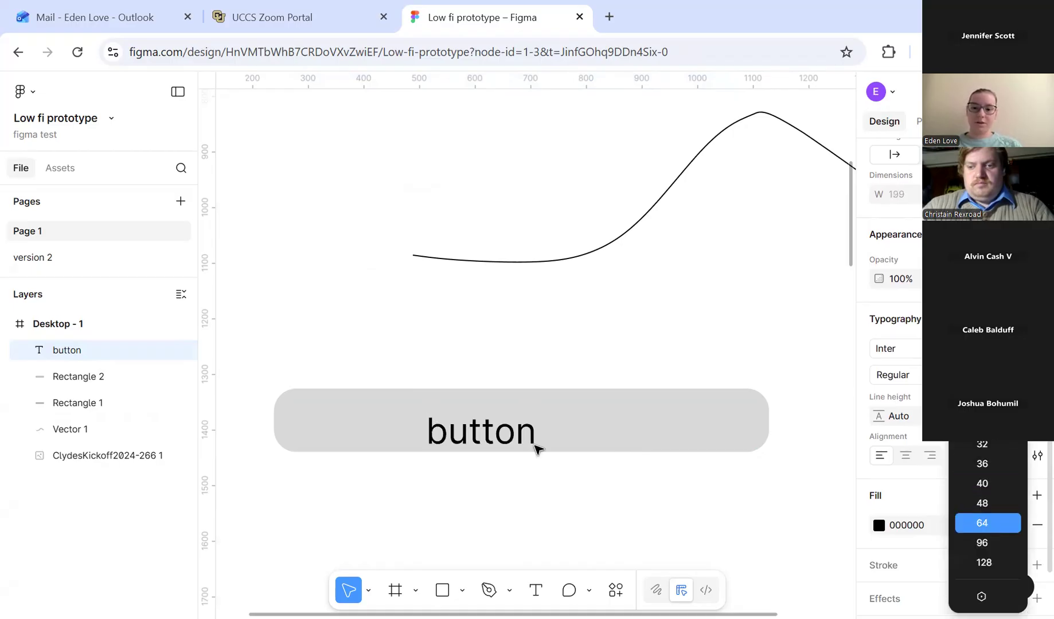
click(586, 477)
Set the "button" label's font weight to Bold and position it roughly in the centre of the rounded rectangle.
drag(511, 427, 544, 406)
click(932, 375)
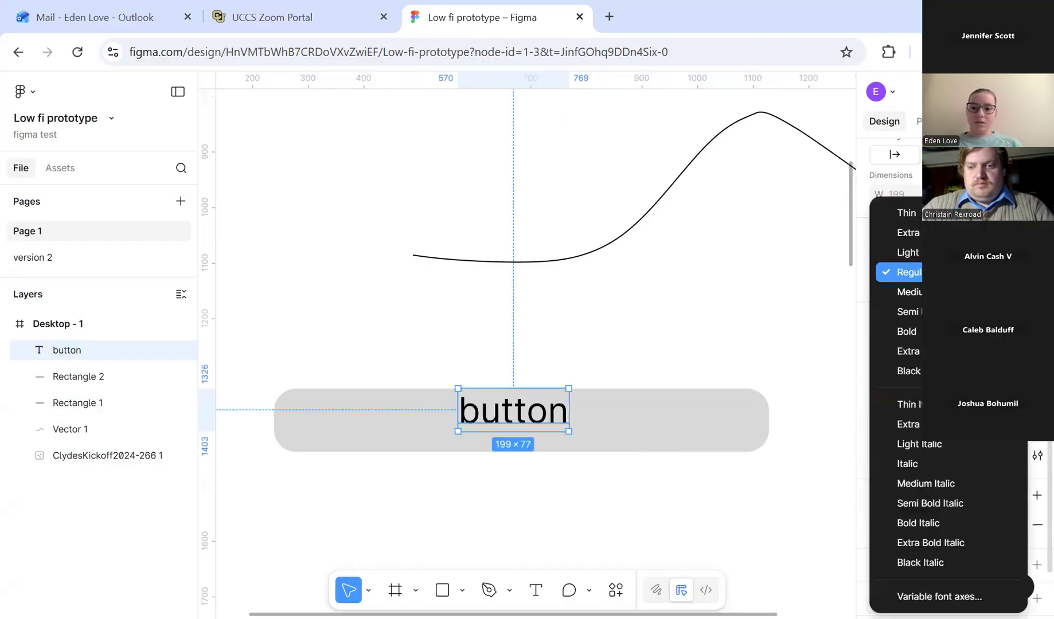
click(918, 337)
drag(538, 436, 540, 445)
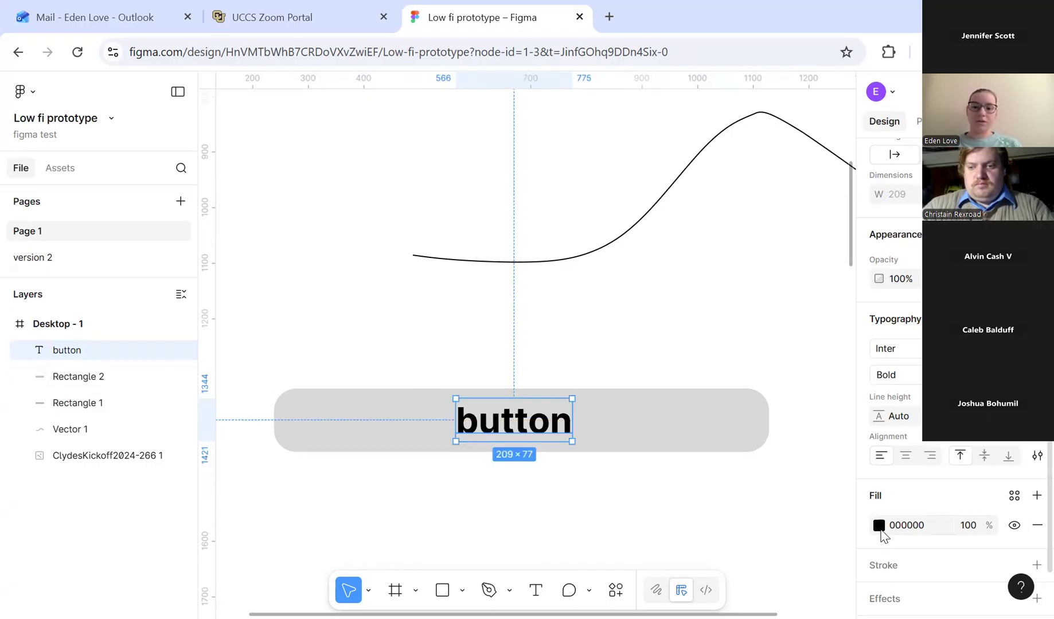
click(883, 351)
click(840, 237)
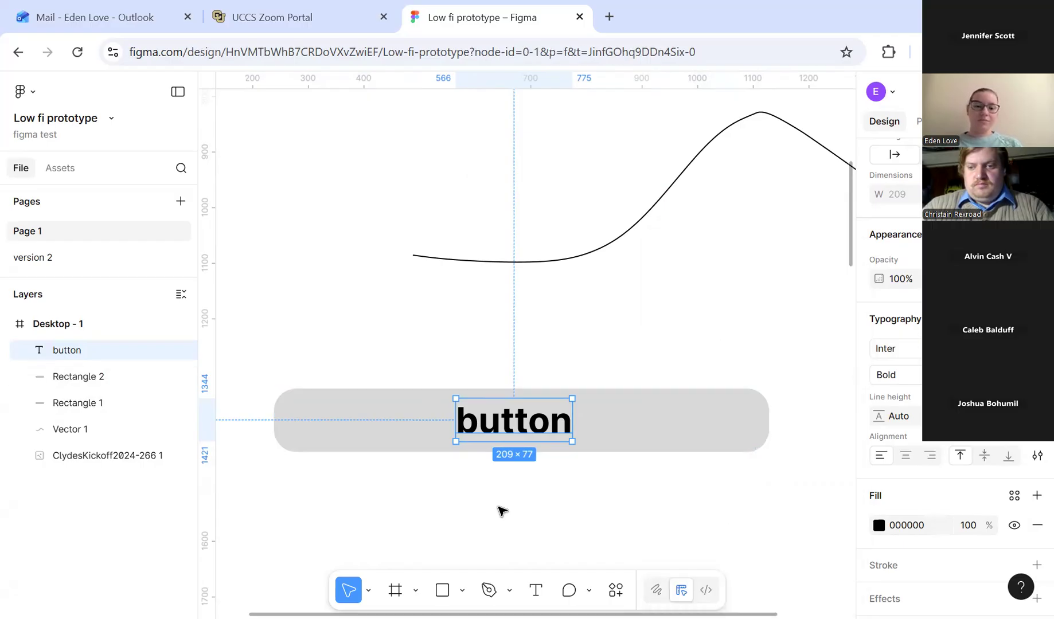
Group the "button" label with the rounded rectangle behind it.
click(499, 508)
scroll(498, 507, down, 3)
scroll(614, 526, down, 2)
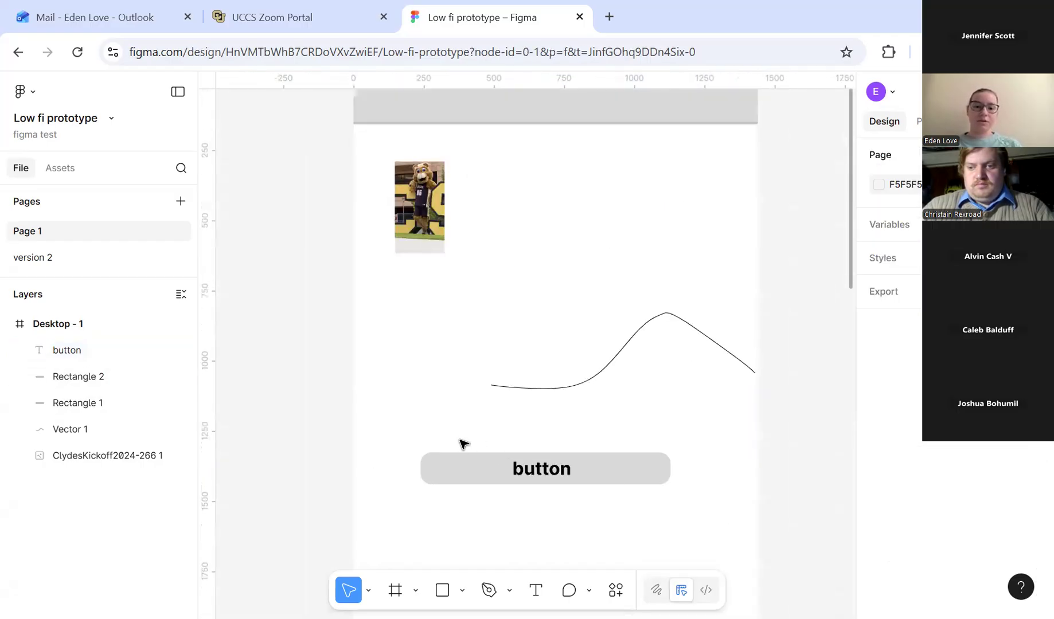
drag(463, 442, 570, 483)
right_click(567, 485)
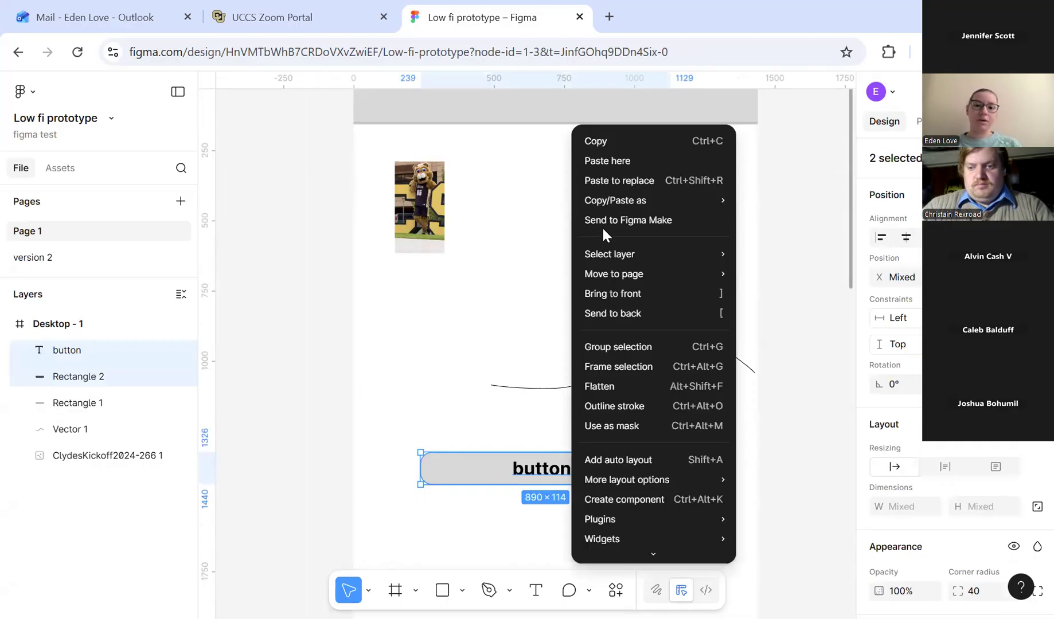
click(625, 347)
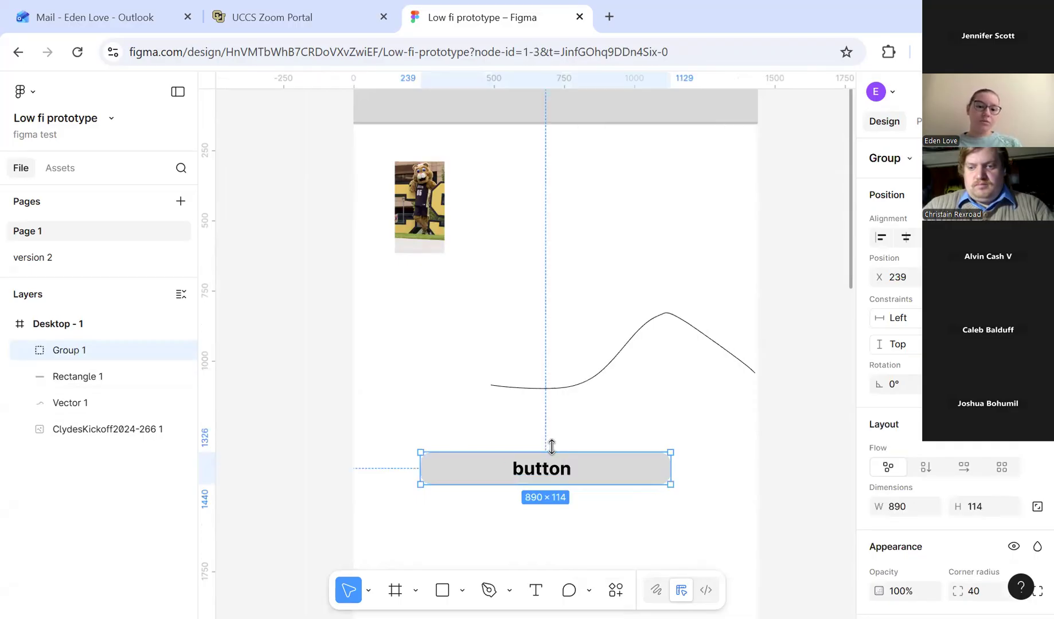
Move the button group out of the desktop frame onto the empty canvas to the frame's right, at about X 1662, Y 616.
scroll(550, 446, down, 2)
drag(579, 465, 698, 320)
scroll(697, 320, up, 3)
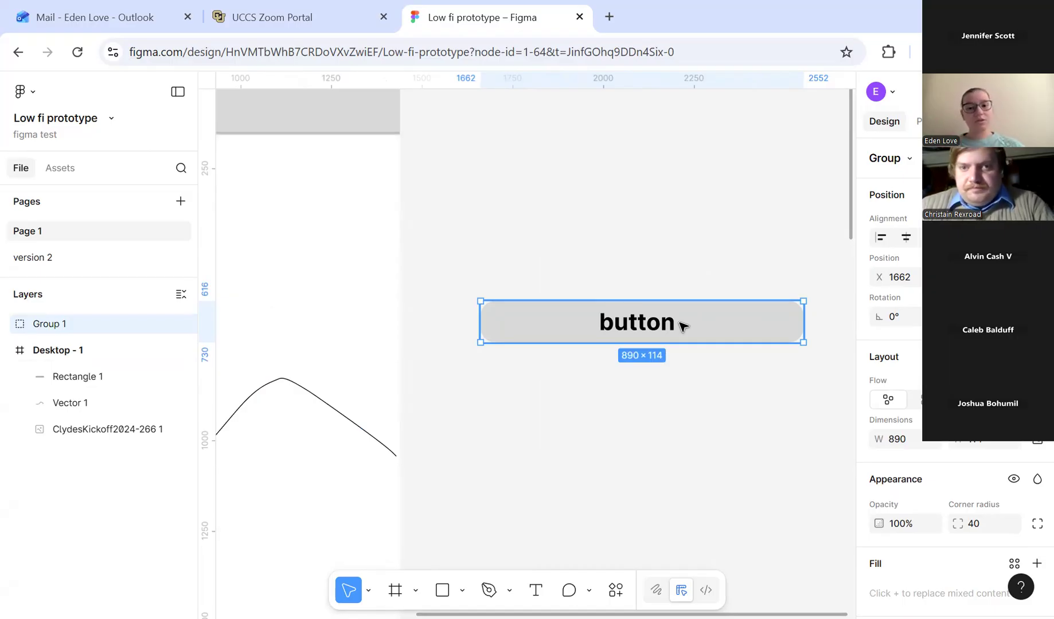
scroll(654, 324, right, 2)
Turn the button group into a component and add a variant to it.
right_click(563, 301)
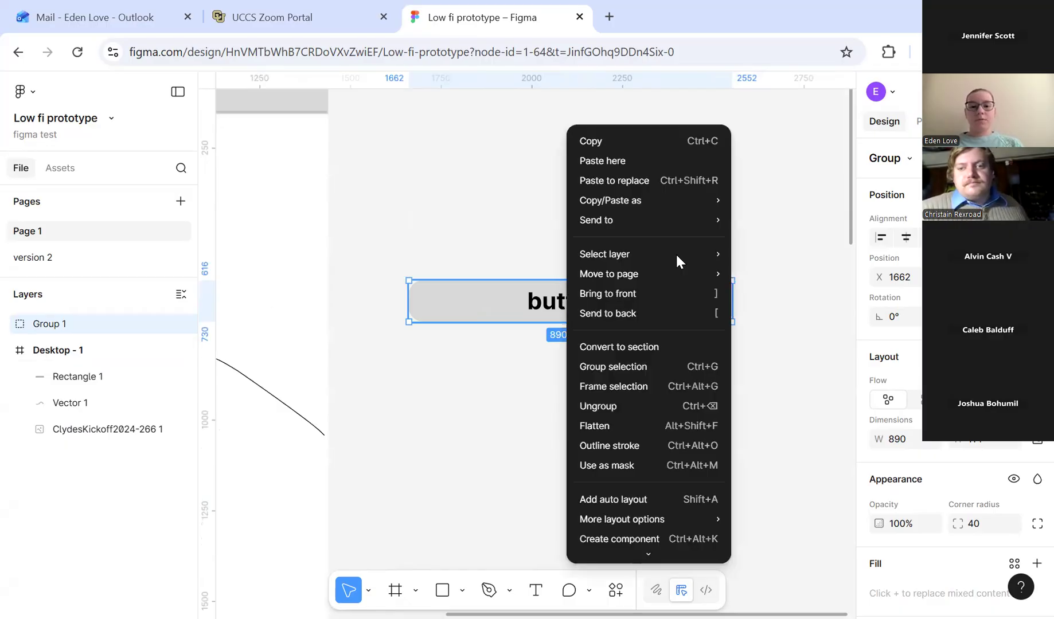
scroll(642, 501, down, 1)
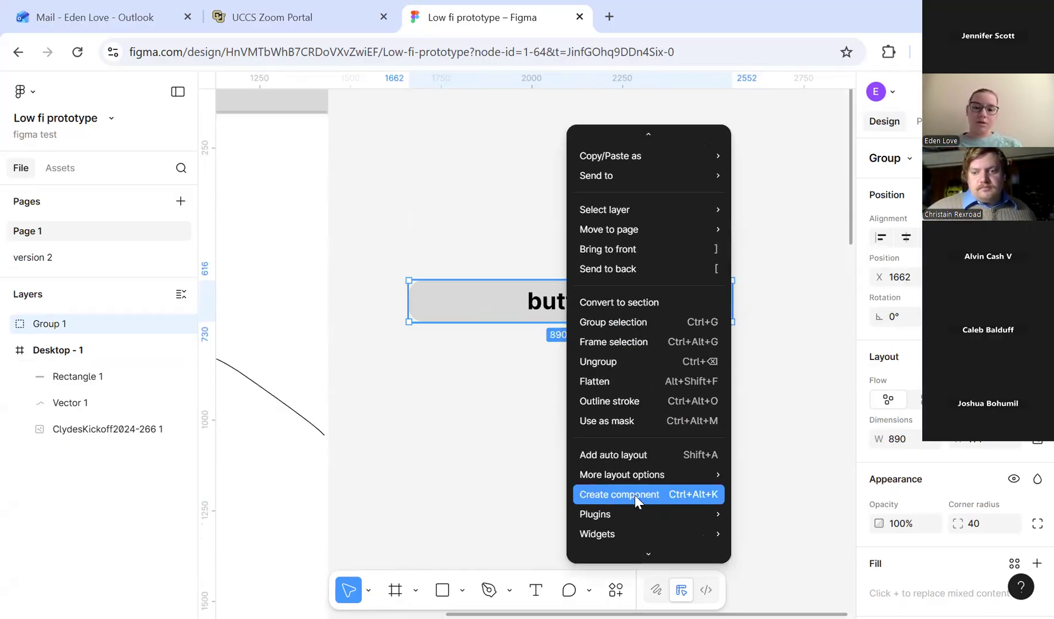
click(632, 496)
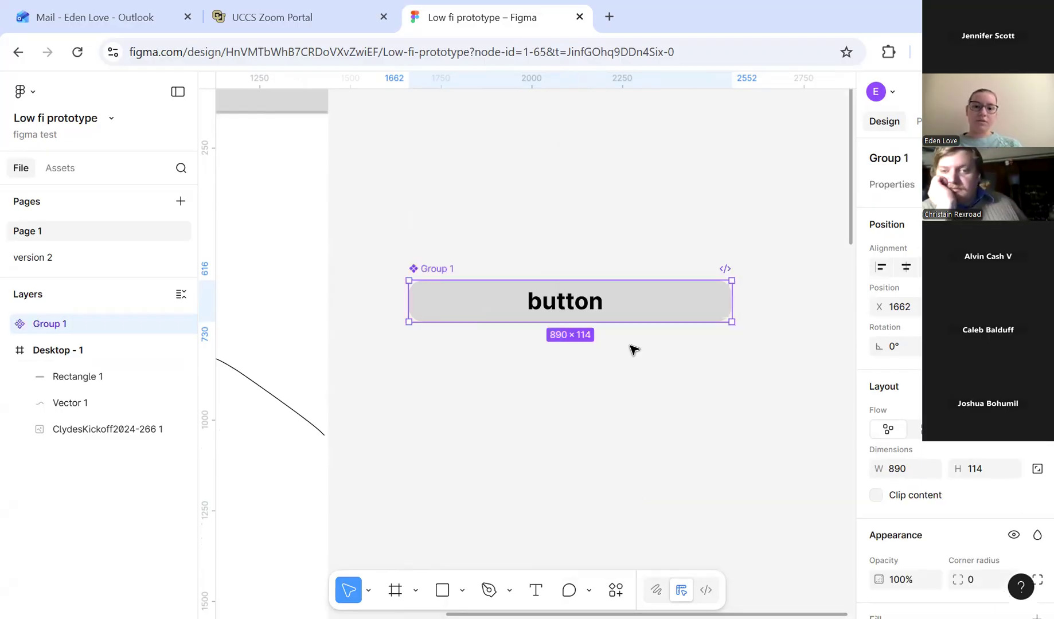
right_click(624, 303)
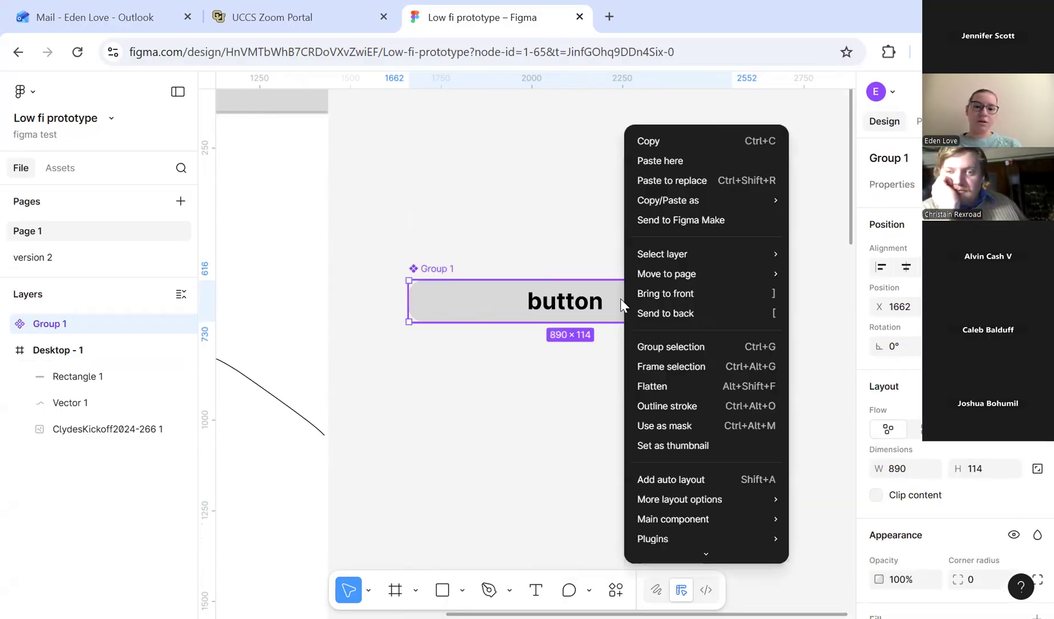
mouse_move(678, 508)
scroll(678, 508, down, 2)
mouse_move(691, 439)
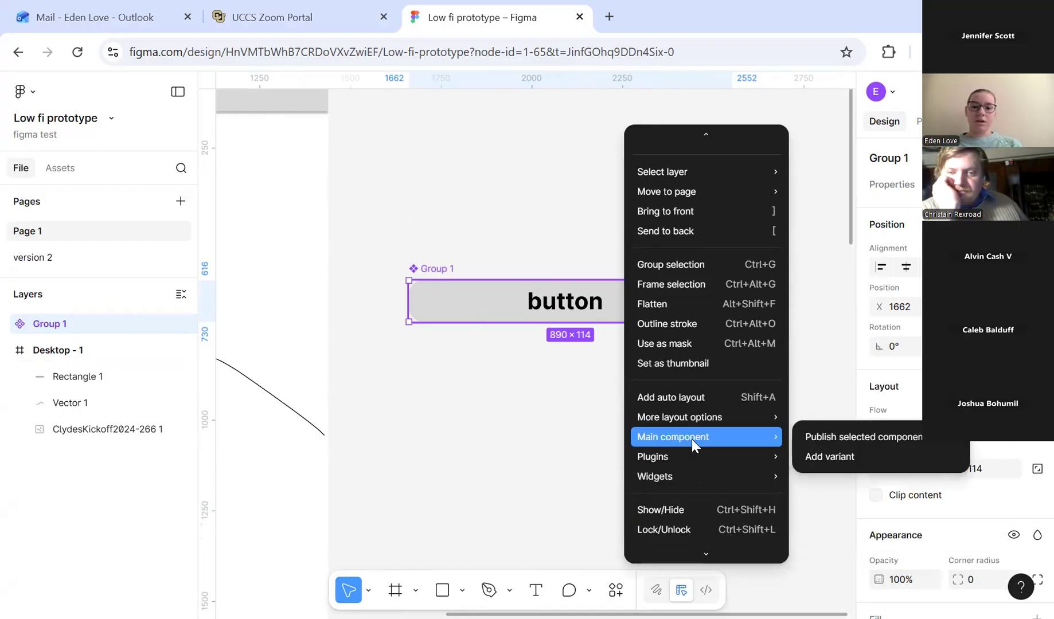
click(823, 457)
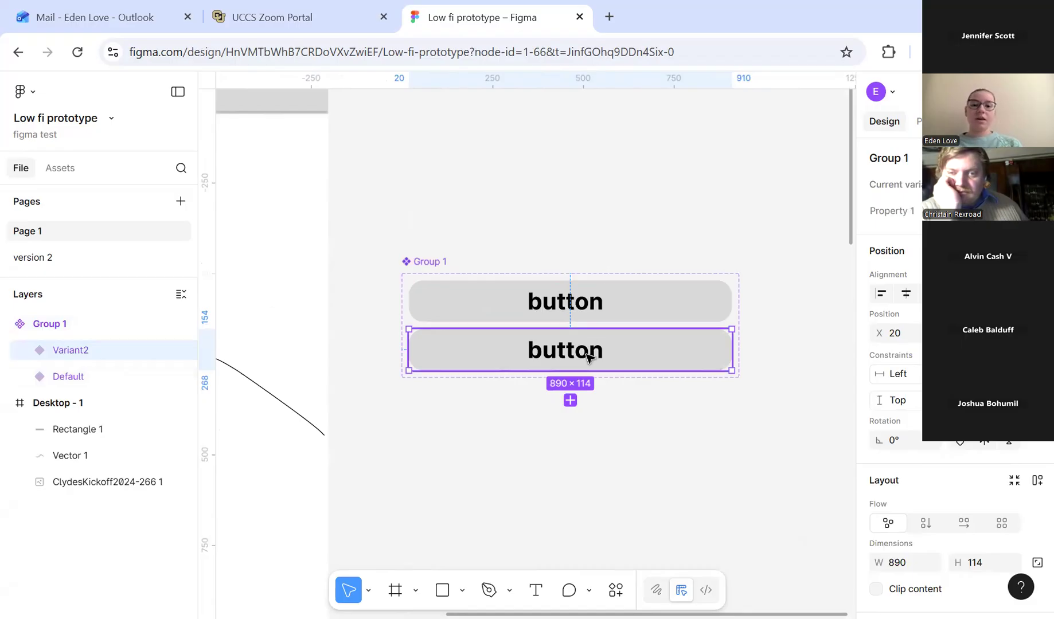
Recolour the new button variant with a black (000000) background and a white (FFFFFF) label.
scroll(890, 499, down, 6)
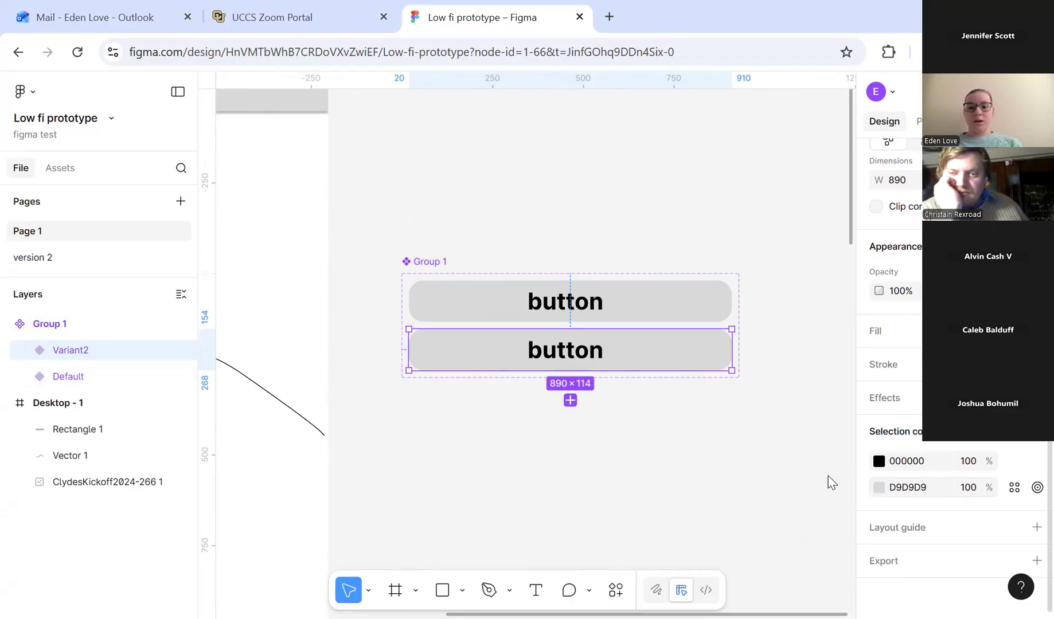
click(878, 487)
drag(671, 308, 670, 498)
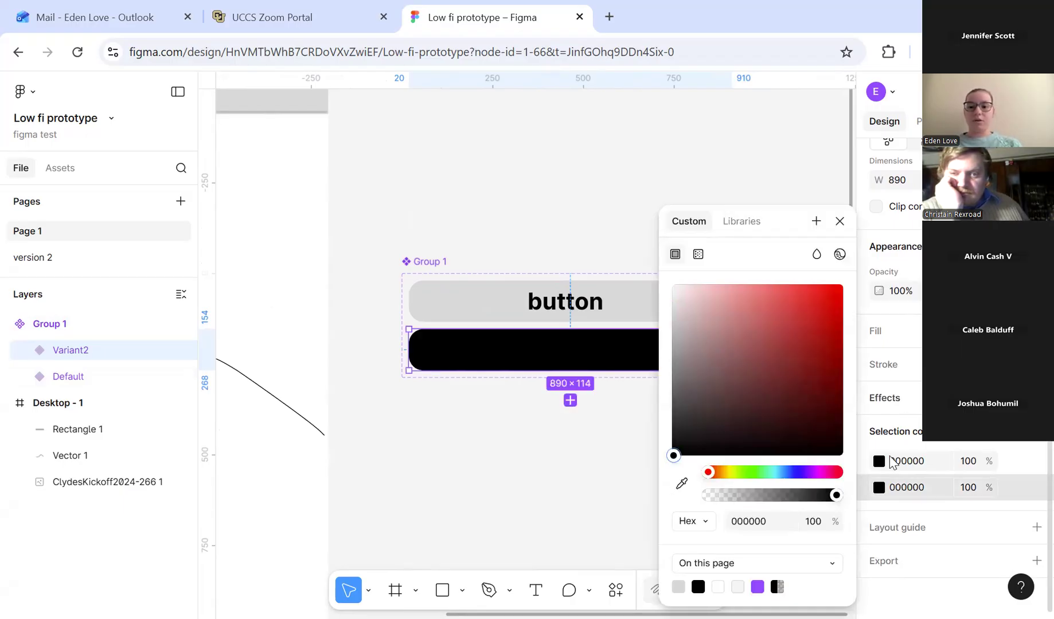
drag(673, 455, 674, 278)
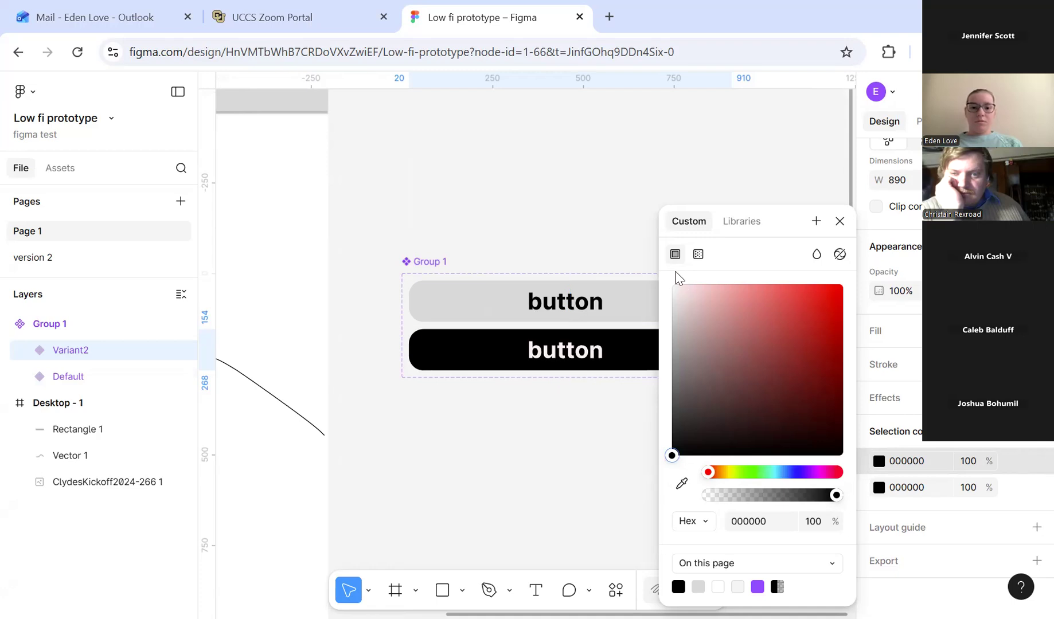
click(839, 221)
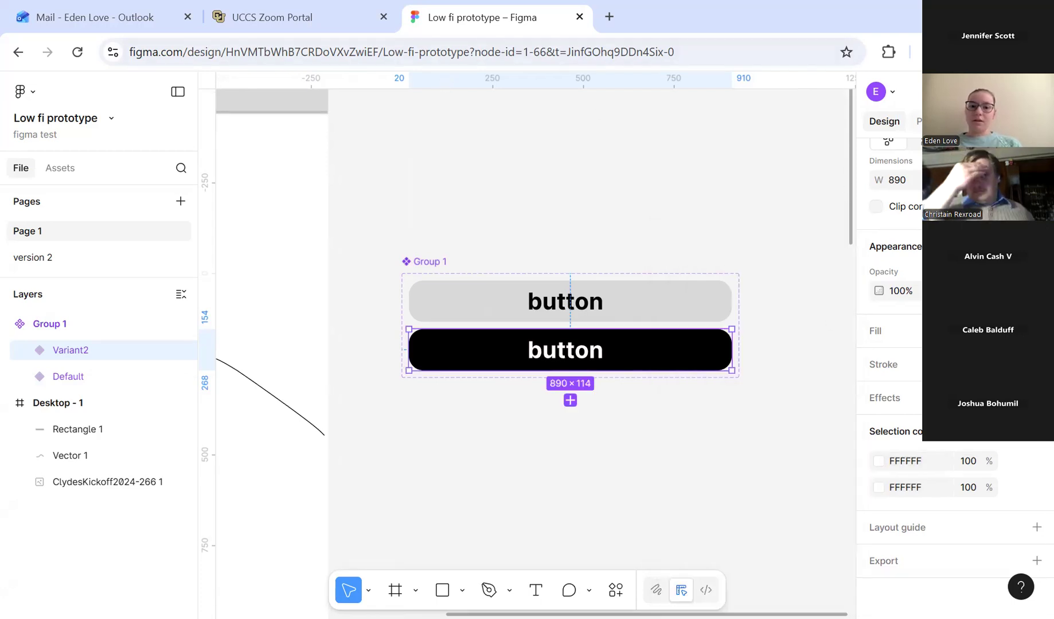
In Prototype mode, connect the grey Default button to the black variant with an On click, Change to interaction using Instant animation.
click(936, 121)
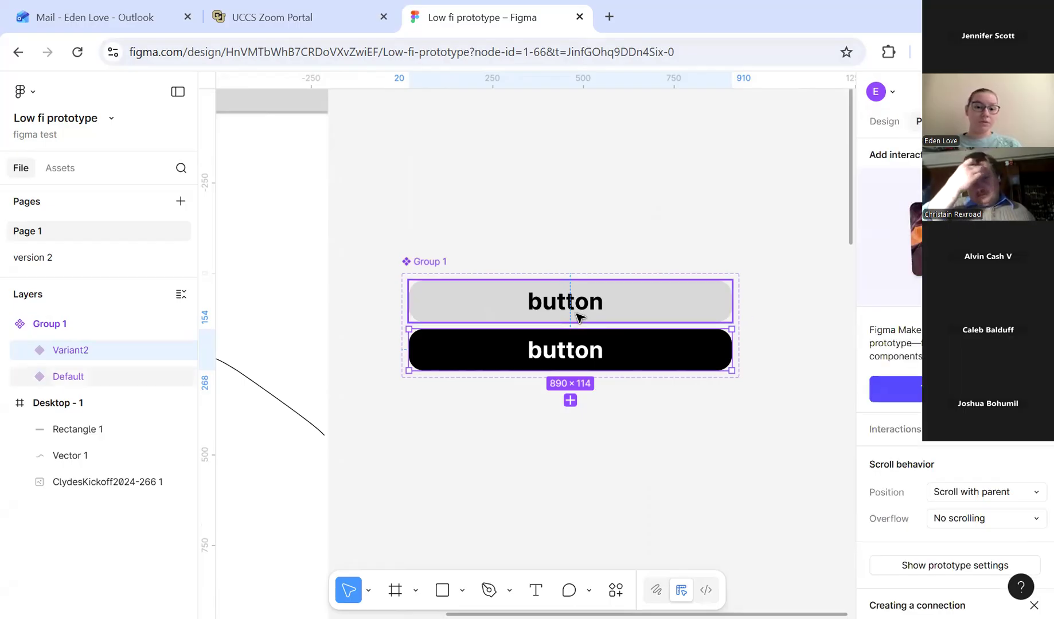
mouse_move(570, 332)
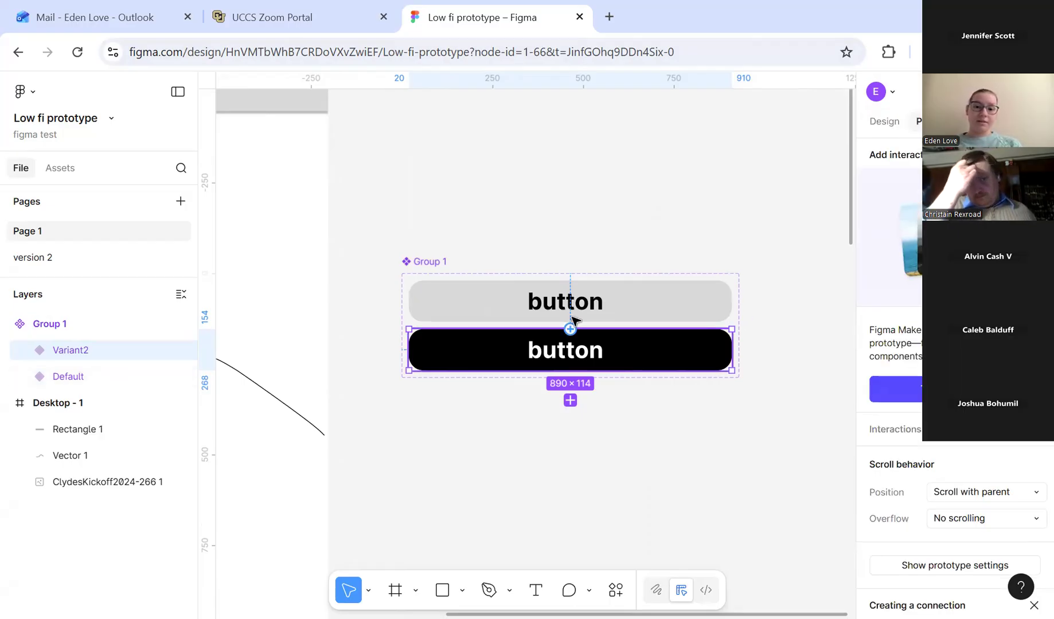
click(578, 312)
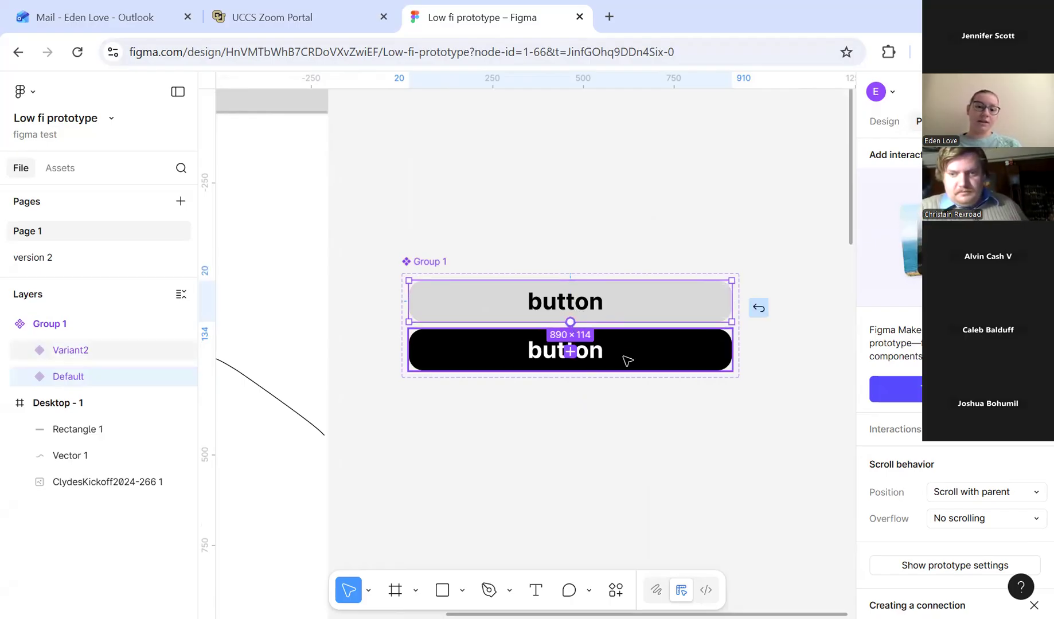
drag(570, 322, 563, 343)
scroll(570, 302, up, 3)
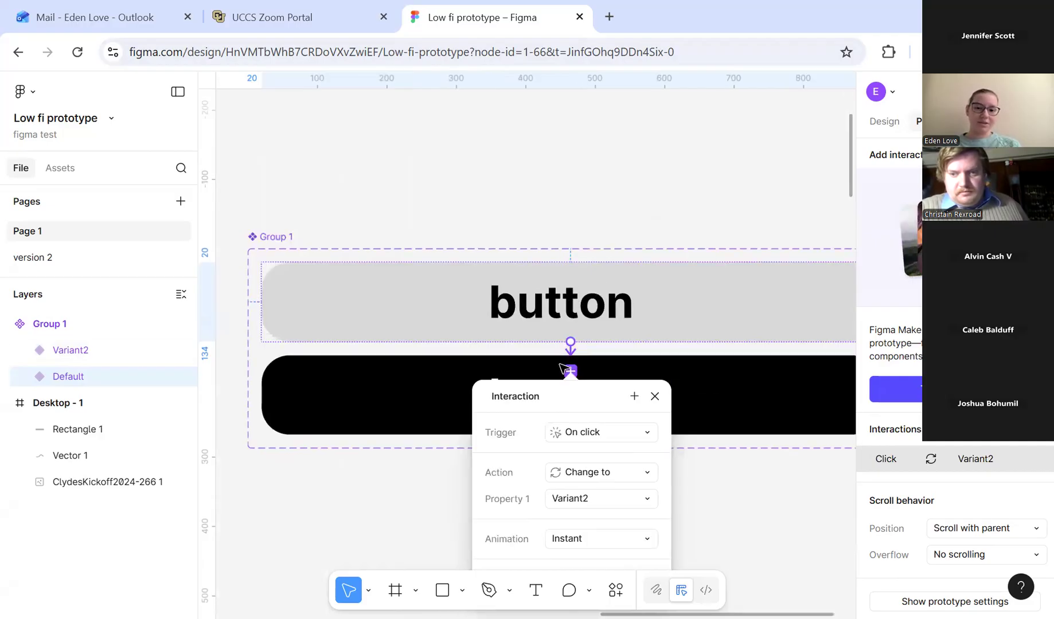
scroll(565, 366, up, 10)
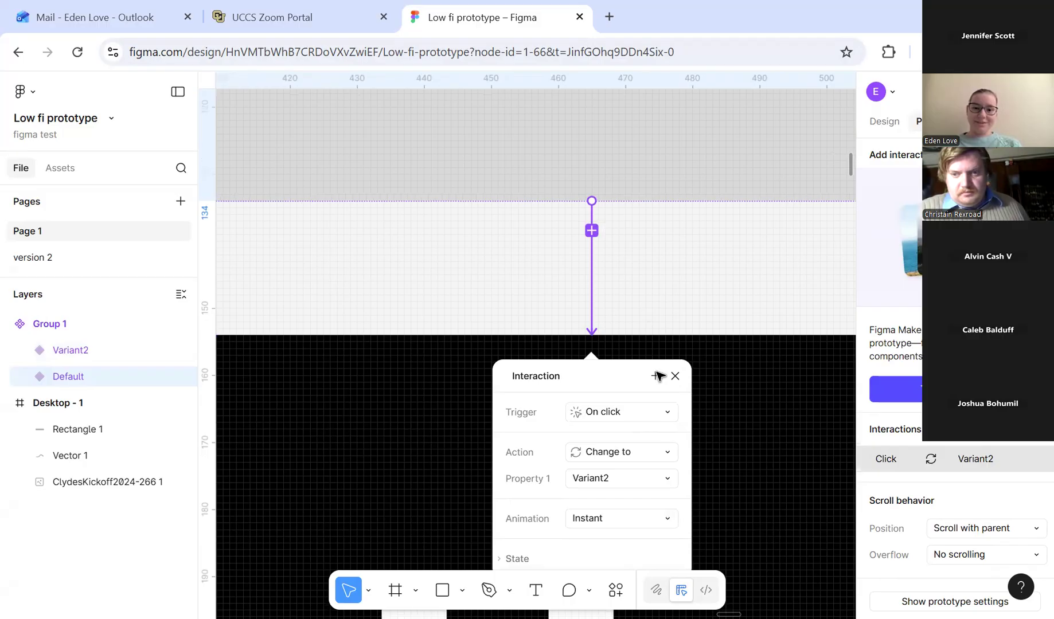
Add a second interaction from the grey Default button to Variant2, set to While hovering and Change to, keeping the Smart animate animation.
click(674, 376)
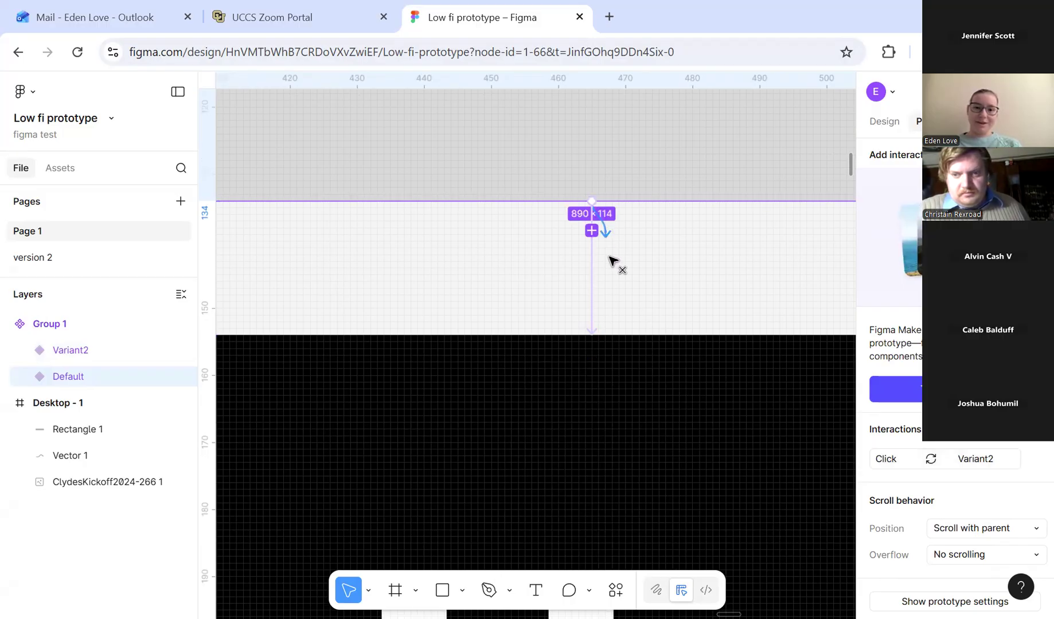
drag(618, 346, 617, 345)
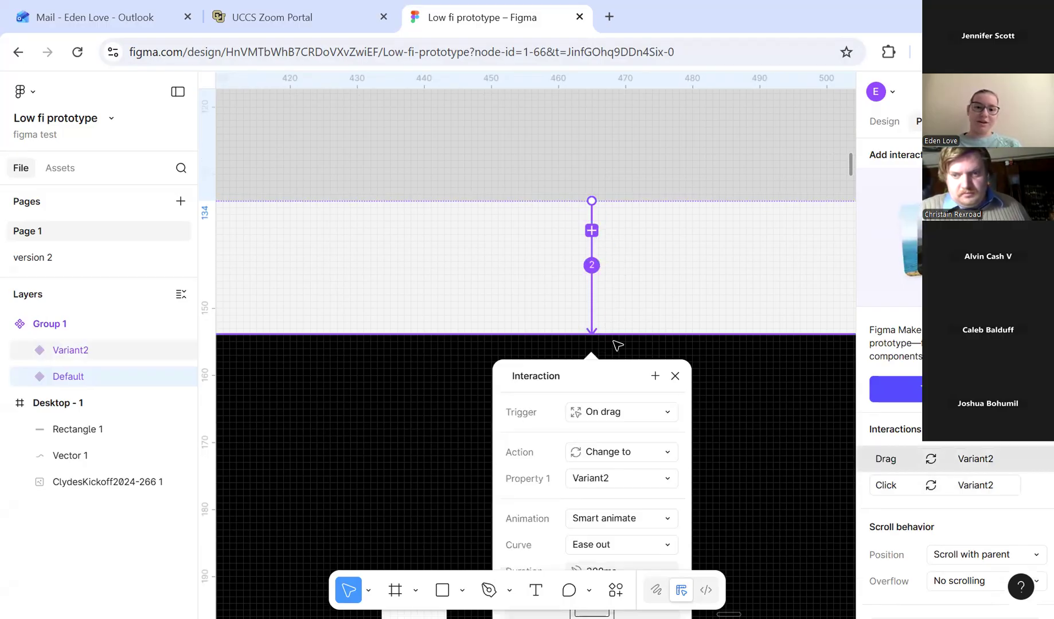
ctrl+scroll(618, 346, down, 5)
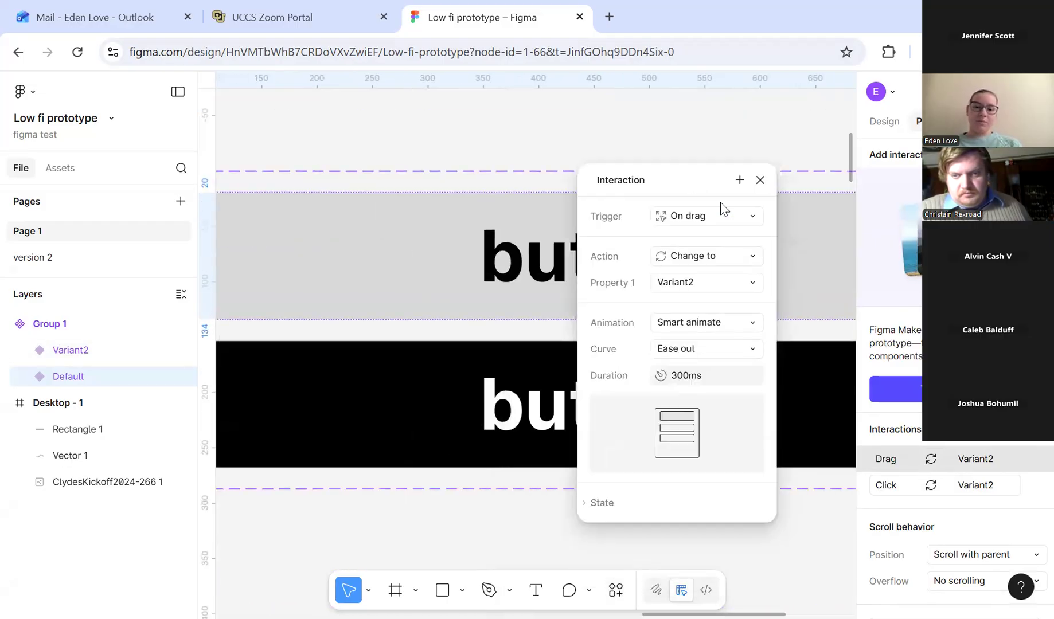
click(735, 215)
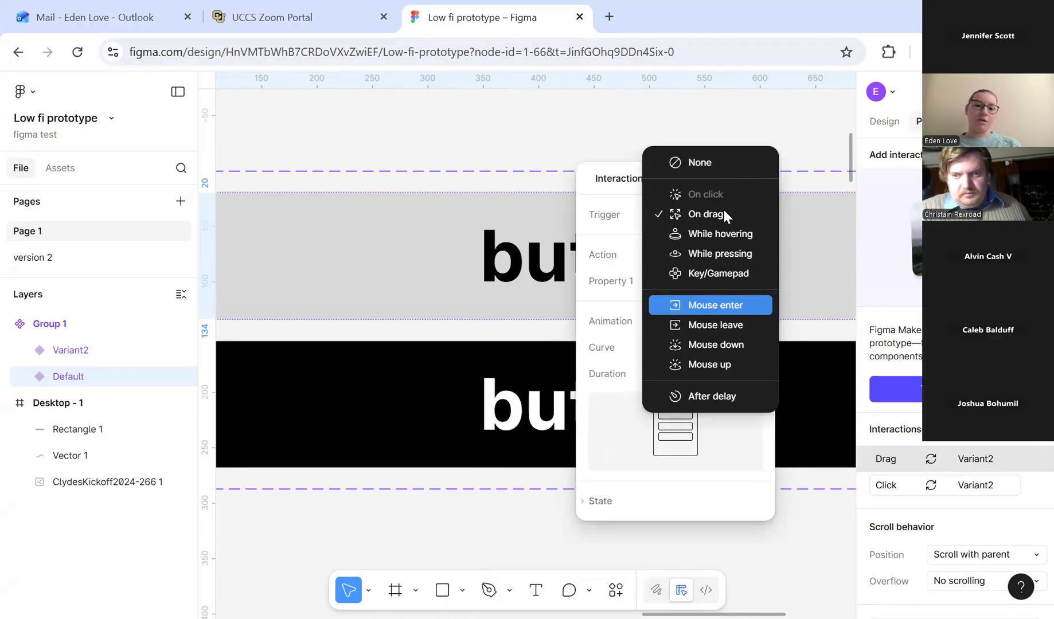
click(751, 233)
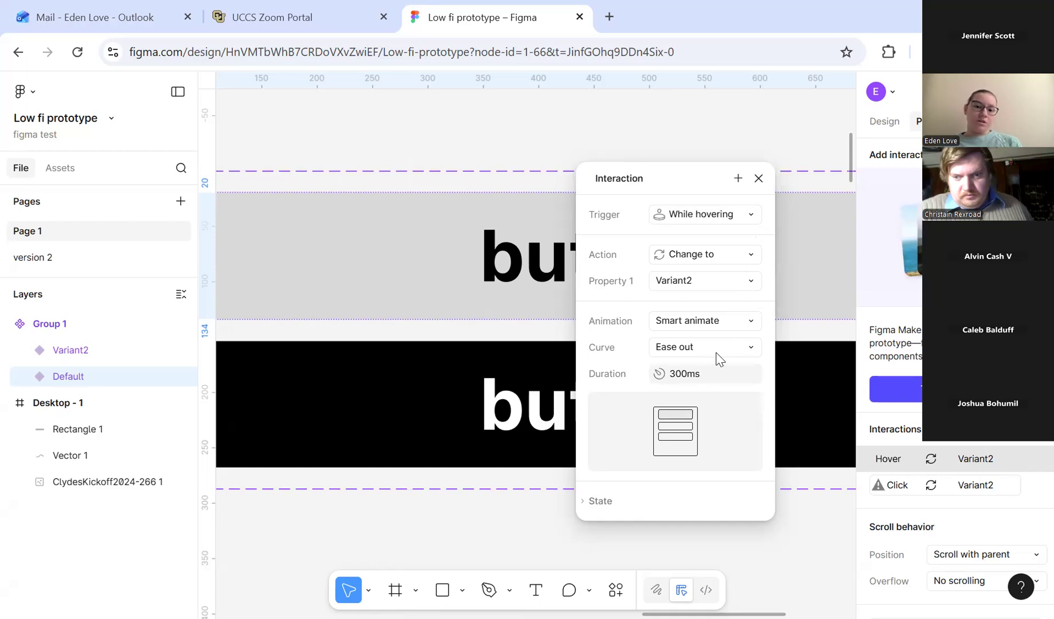
click(728, 328)
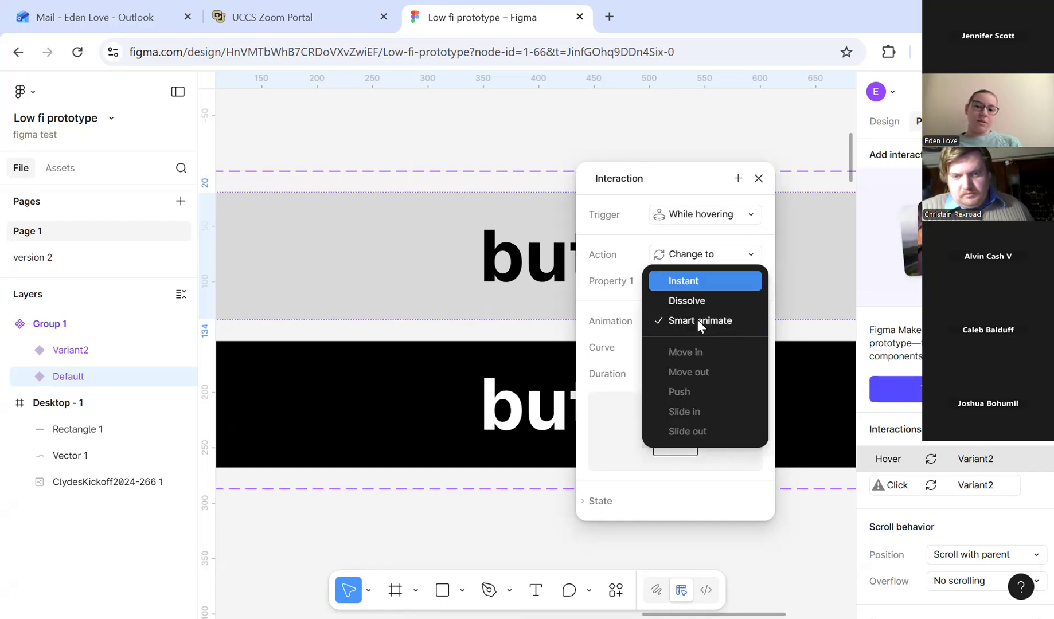
click(757, 180)
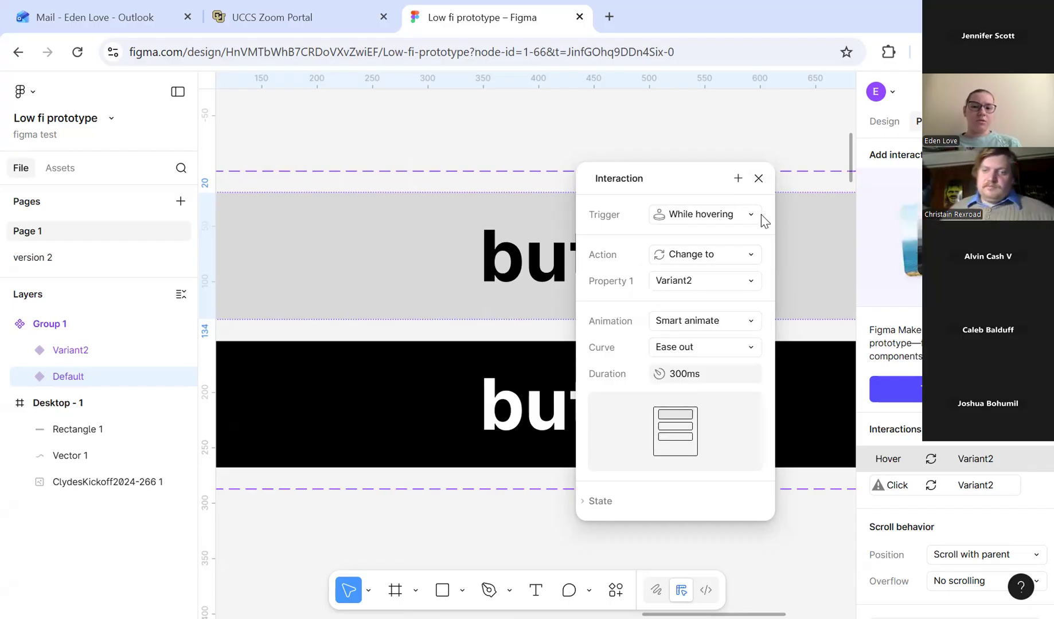
click(758, 178)
Search the assets for "group" and place a Group 1 button instance in the desktop frame beside the mascot image, at about X 461, Y 396.
scroll(610, 356, down, 10)
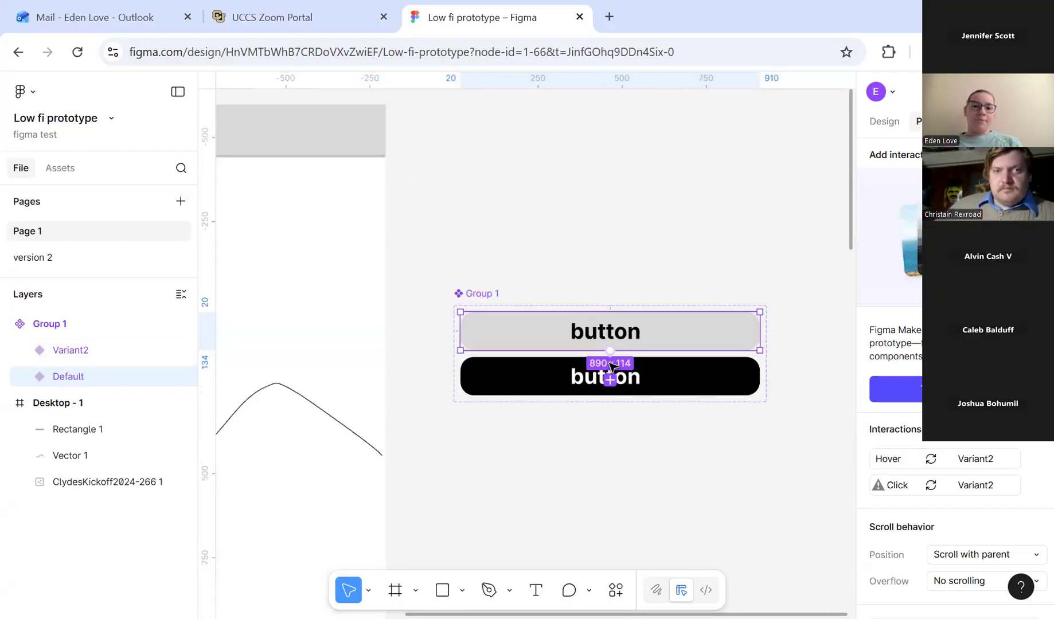
scroll(611, 366, down, 3)
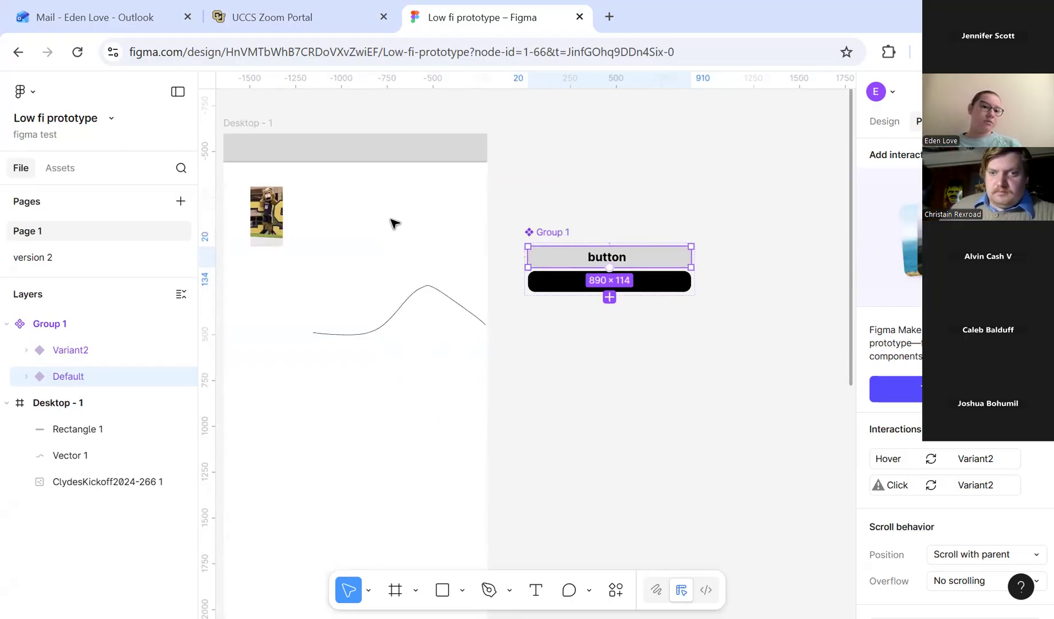
scroll(562, 197, left, 3)
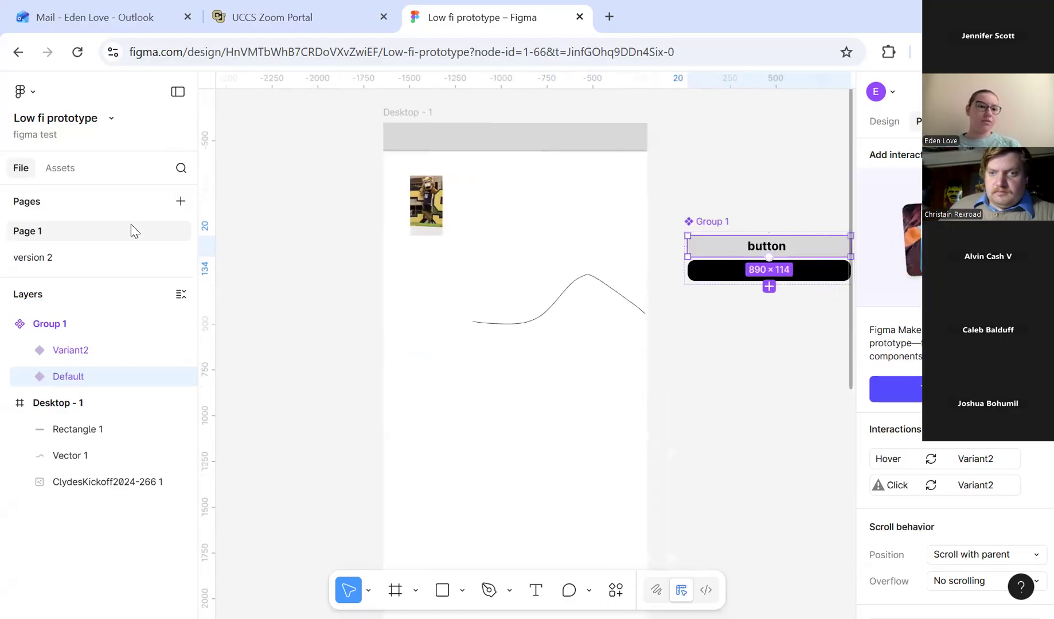
click(60, 172)
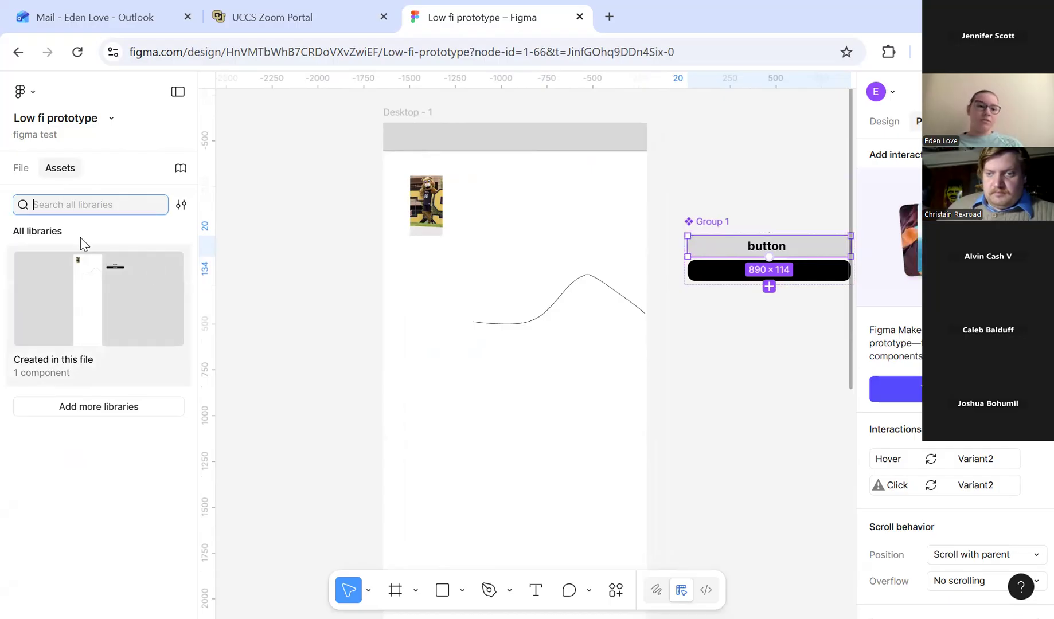
text(group)
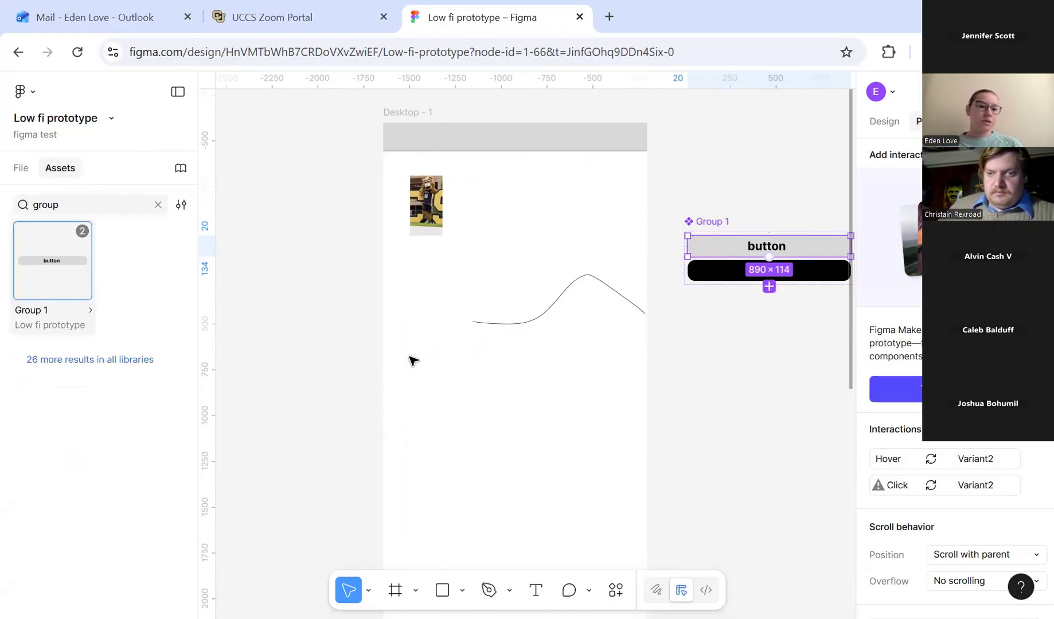
drag(500, 369, 569, 202)
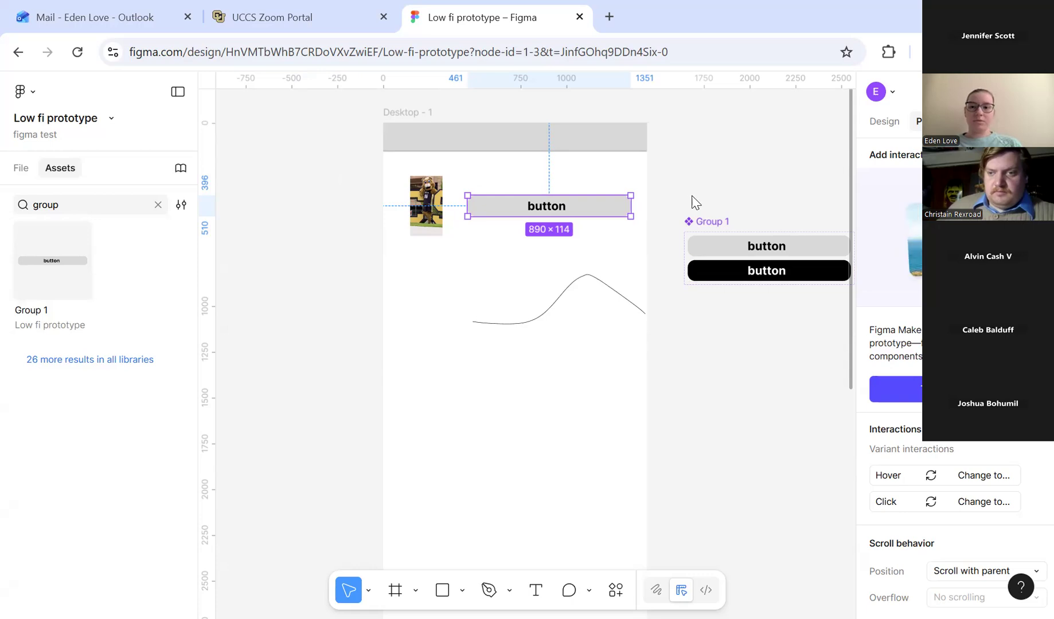
scroll(692, 197, up, 3)
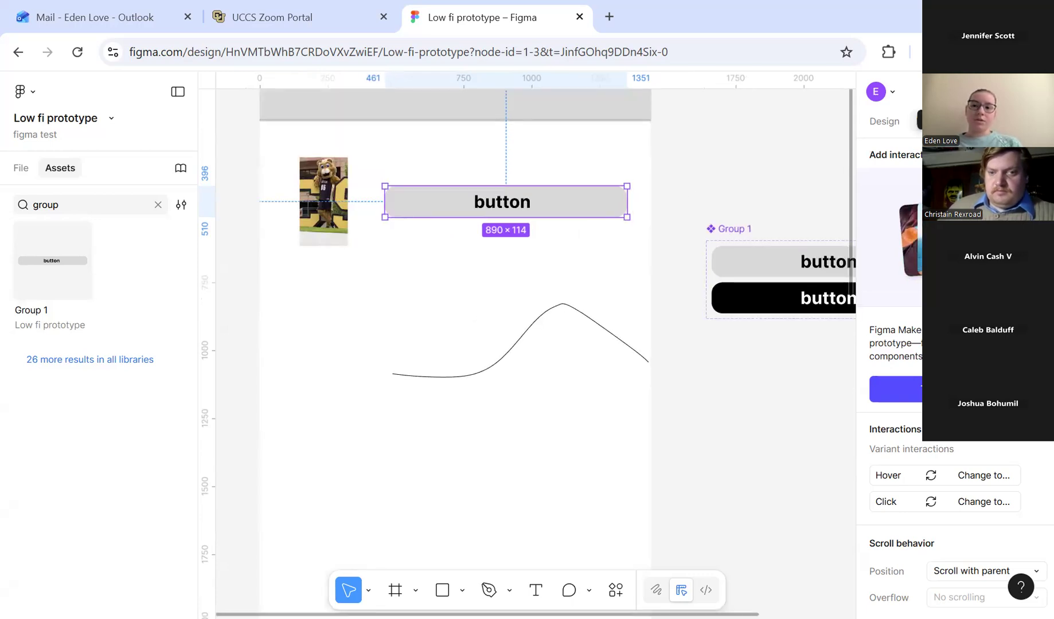
Preview the prototype, test the button's response to the pointer, and close the preview.
click(970, 92)
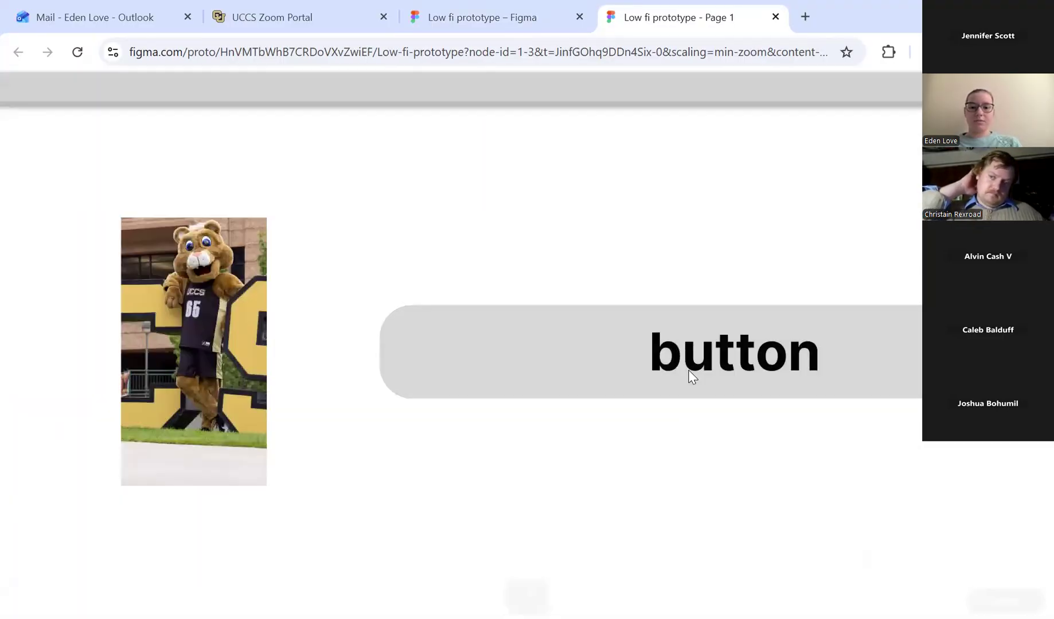
click(688, 370)
click(688, 379)
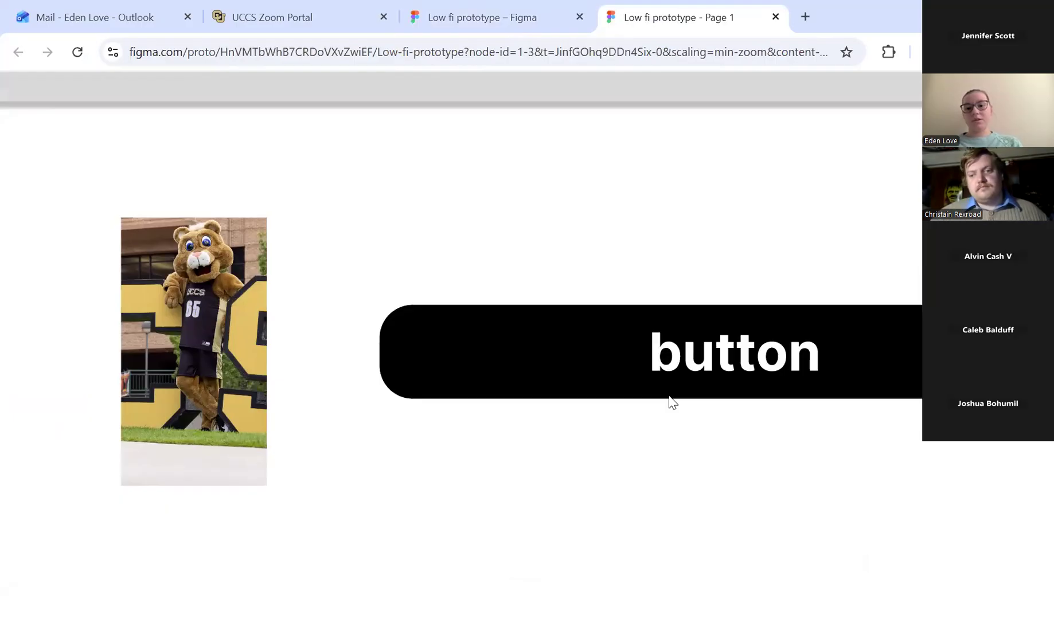
click(775, 17)
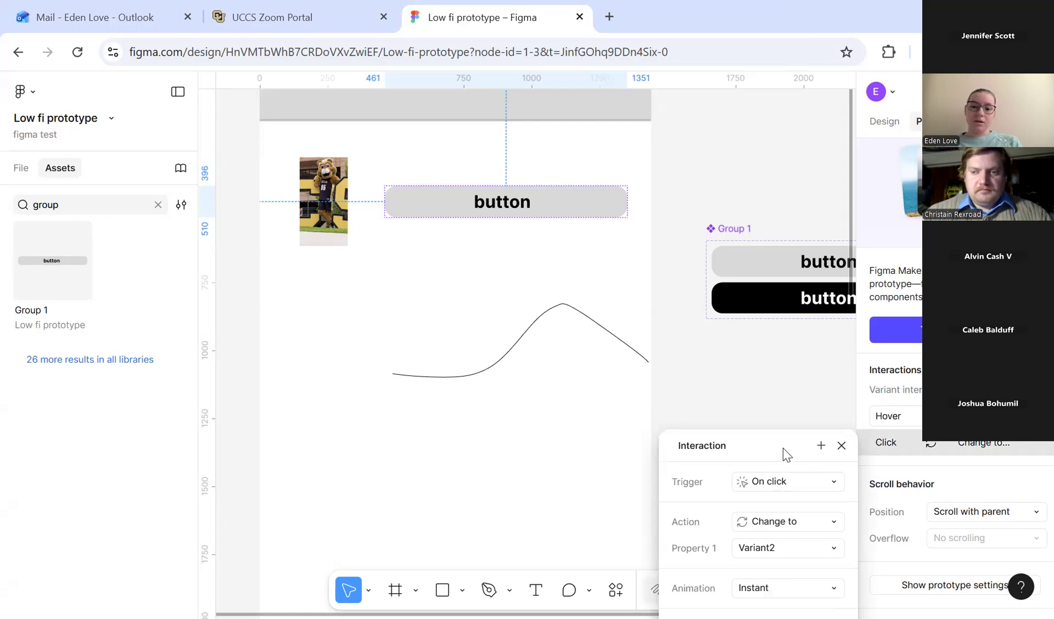
Change the action of the placed button's On click interaction to Open link.
scroll(784, 220, down, 5)
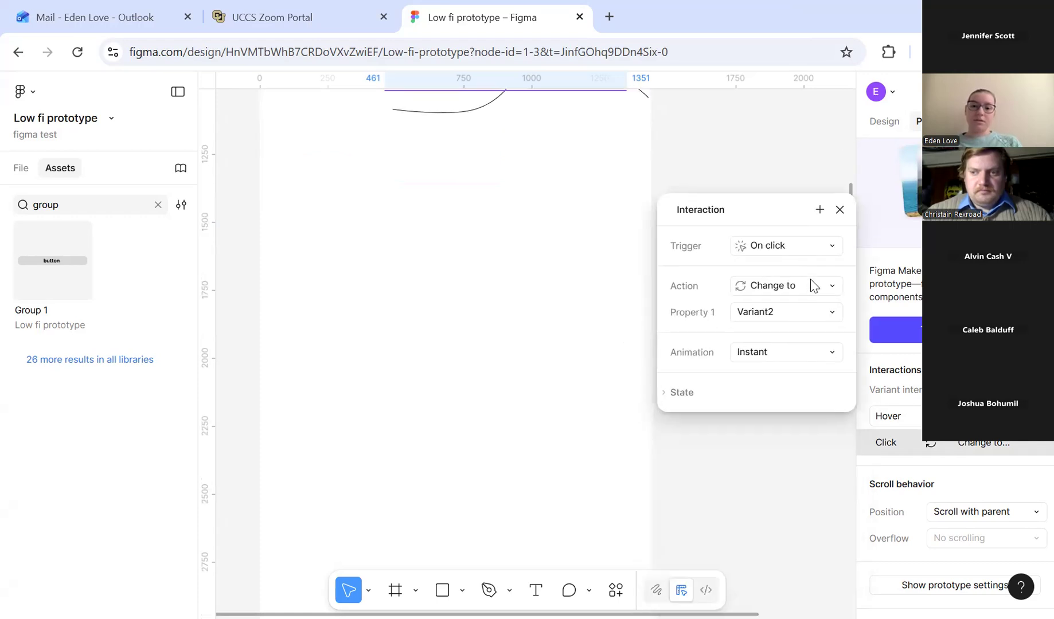
click(814, 288)
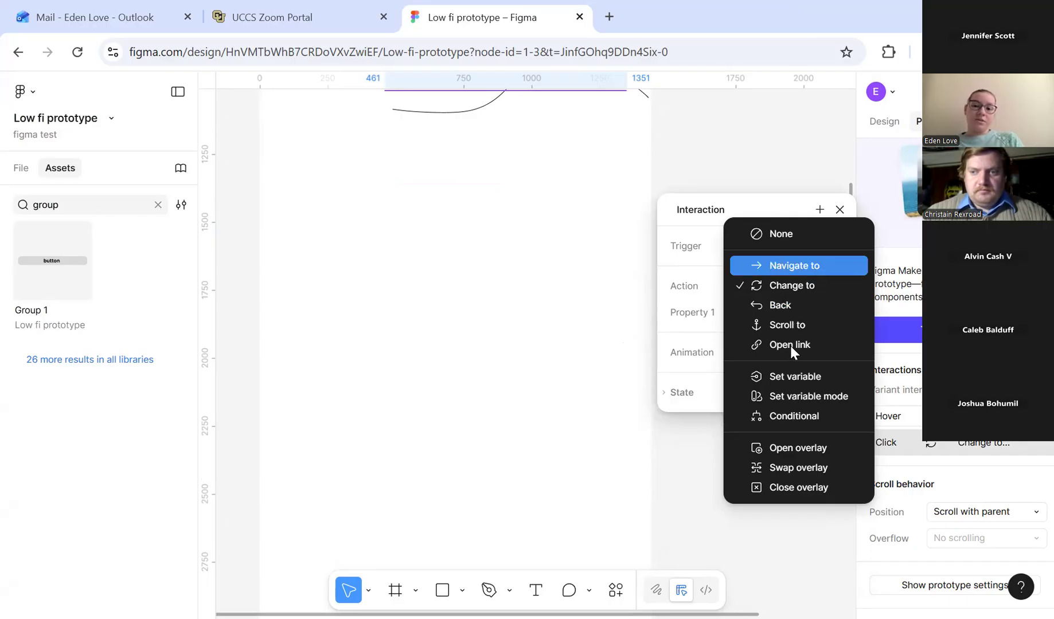
key(Down)
key(Down)
key(Down)
key(Down)
key(Return)
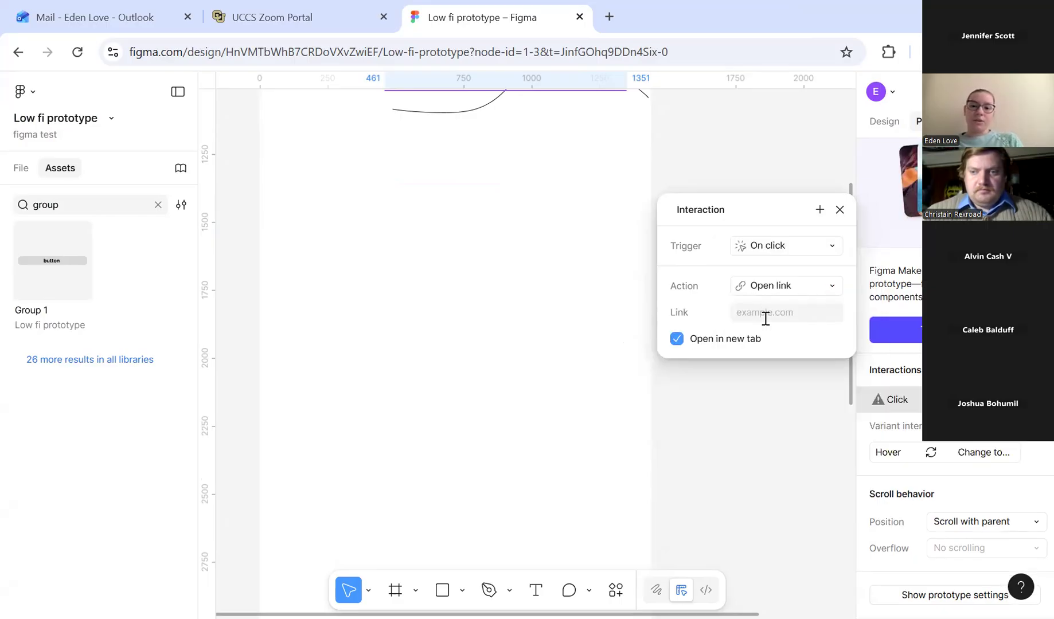
Open oppi-ges-gislab.hub.arcgis.com in a new browser tab and use its copied address as the target of the button's Open link interaction.
click(609, 16)
text(oppi-ges-gislab.hub.arcgis.com)
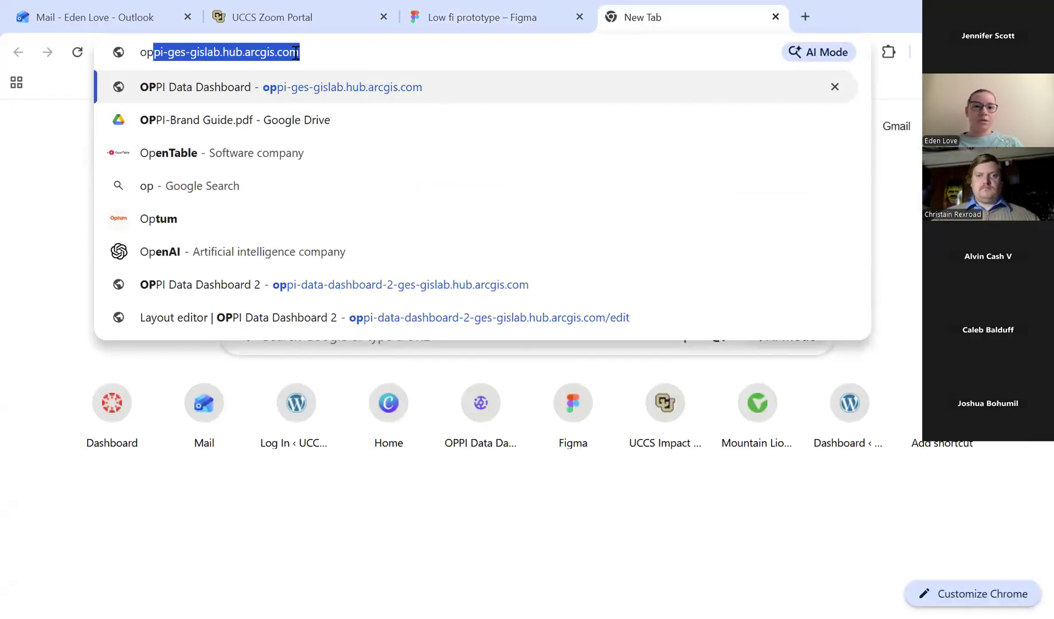
key(Return)
click(294, 51)
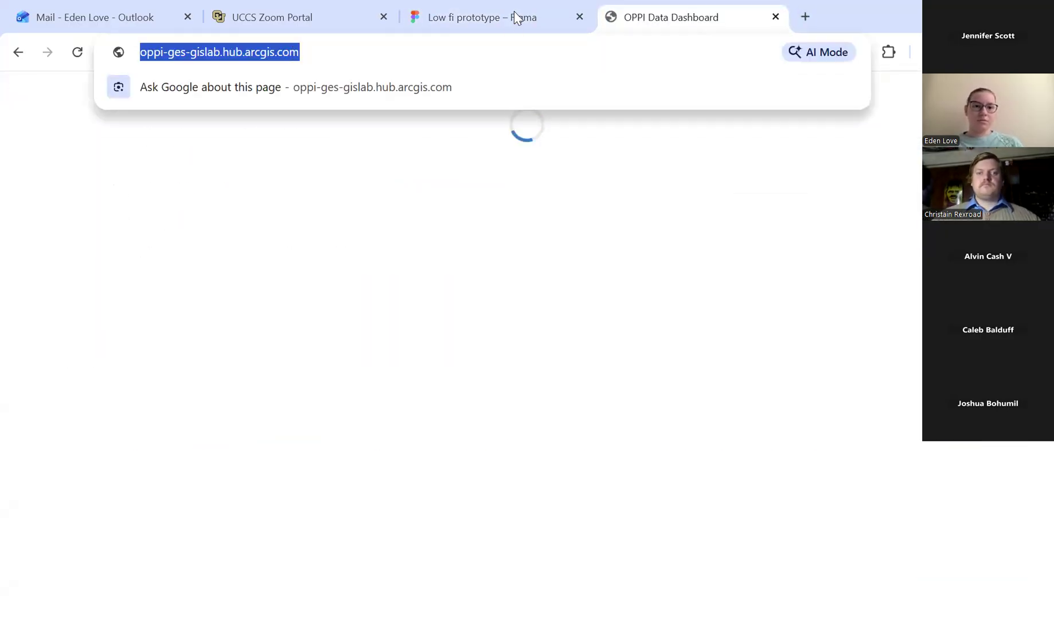
key(ctrl+shift+Tab)
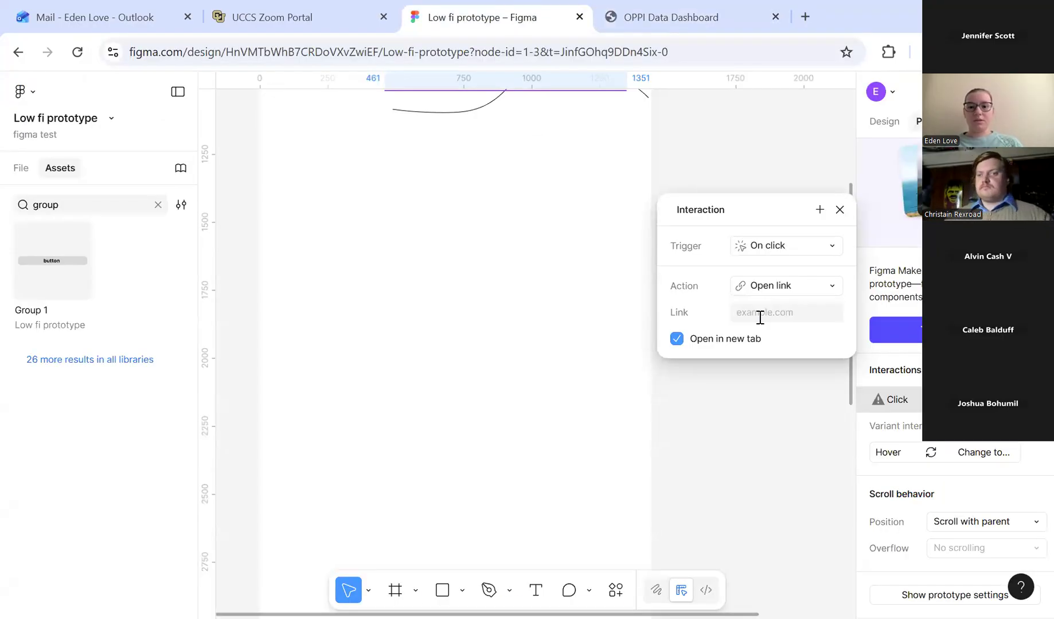
key(ctrl+v)
click(839, 210)
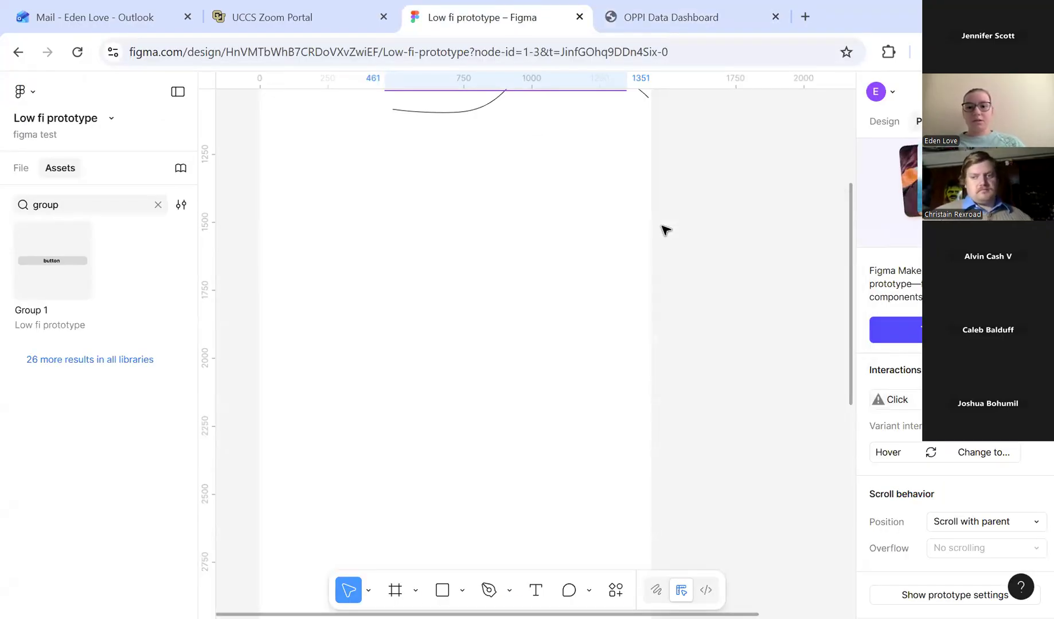
Preview the prototype again and reload it to test the linked button.
scroll(642, 160, up, 5)
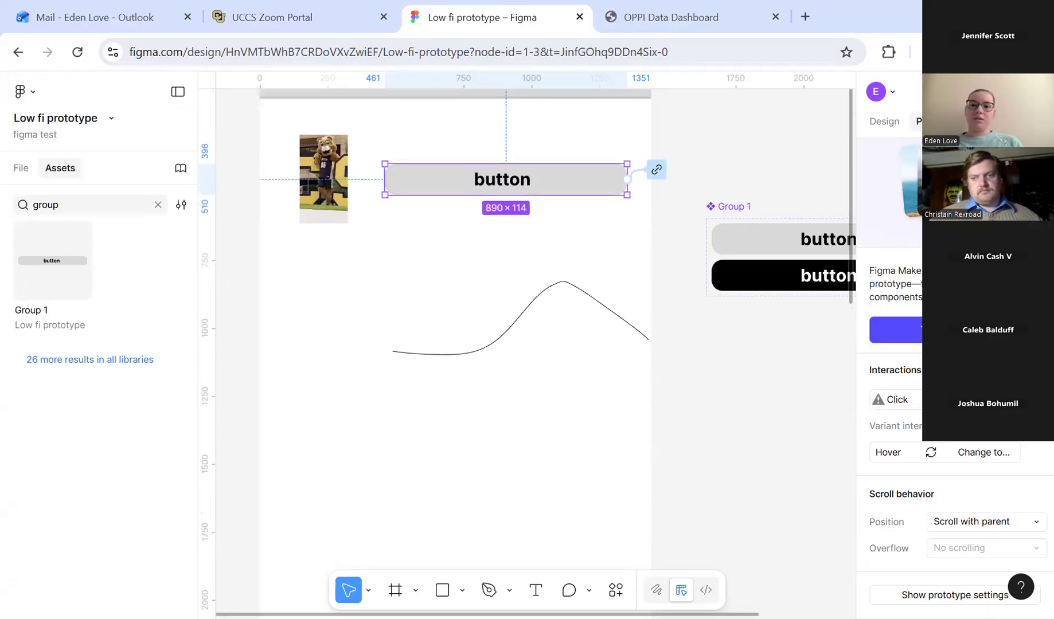
click(964, 92)
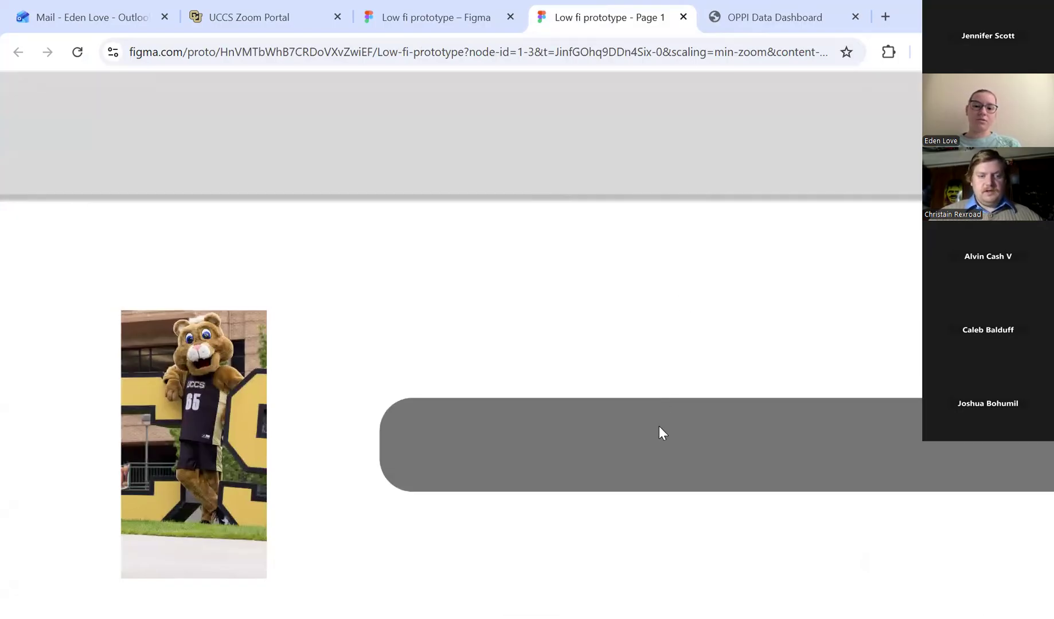
click(77, 52)
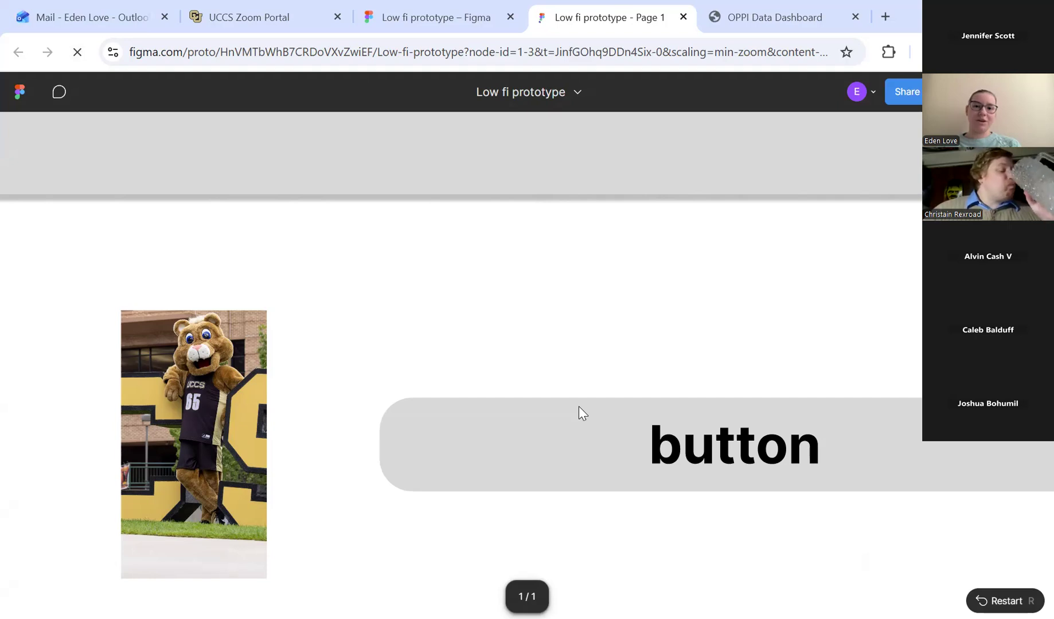
click(435, 11)
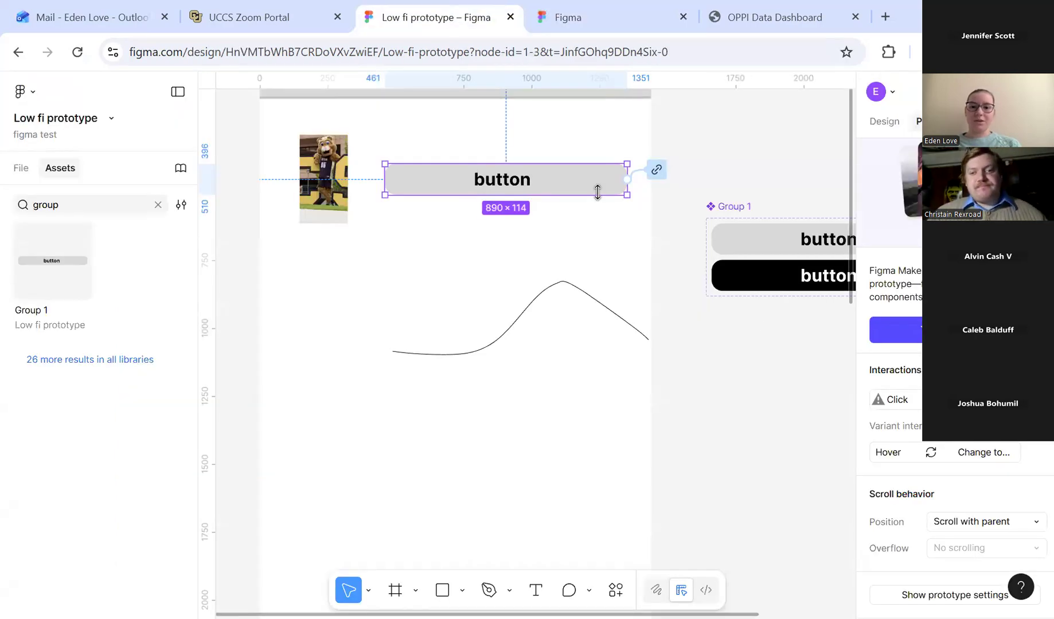
click(564, 6)
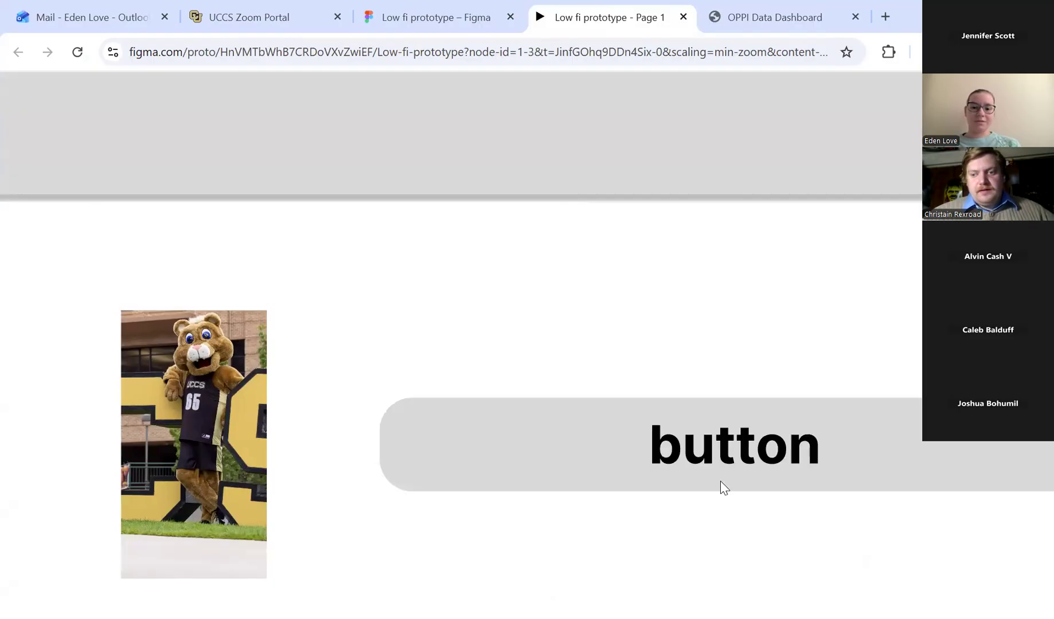
Return to the design file and check the link address in the placed button's Open link interaction.
click(414, 9)
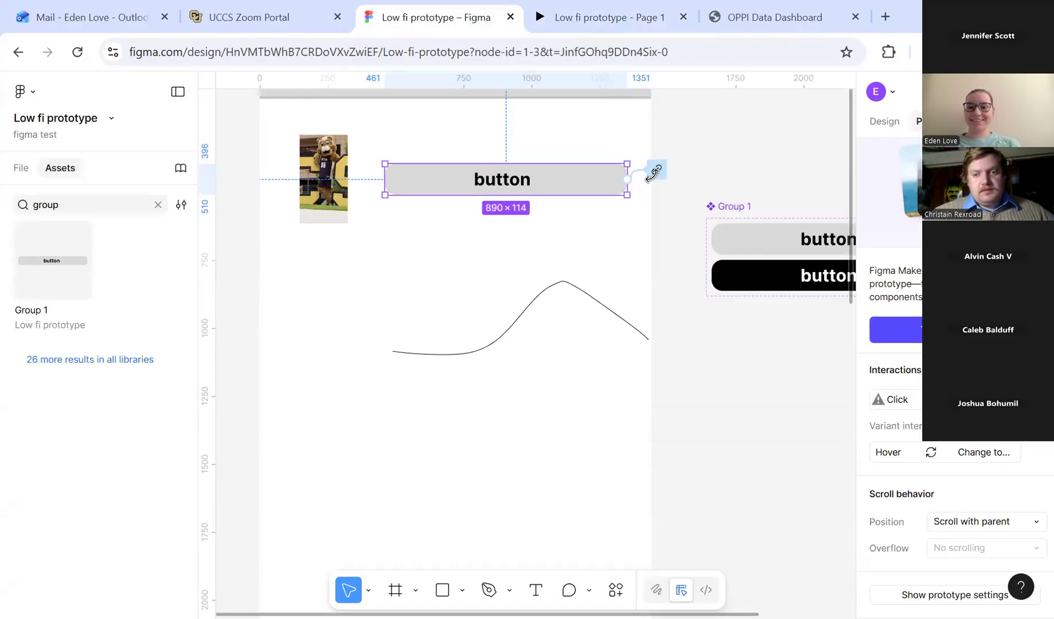
click(656, 169)
click(702, 315)
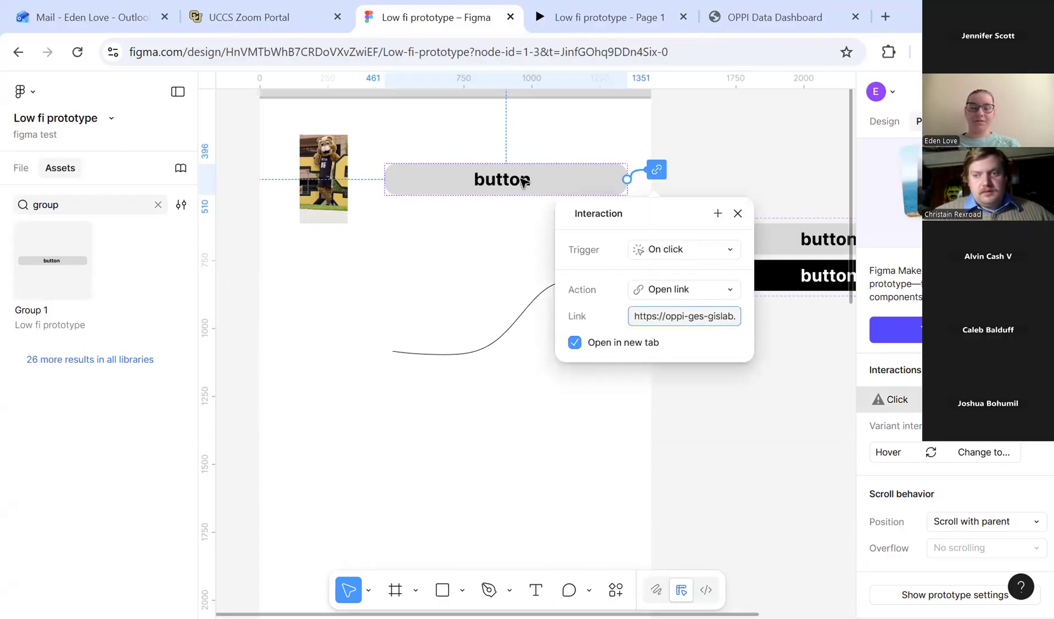
key(Escape)
Test the linked button once more in the running prototype and close the preview.
click(639, 10)
click(670, 473)
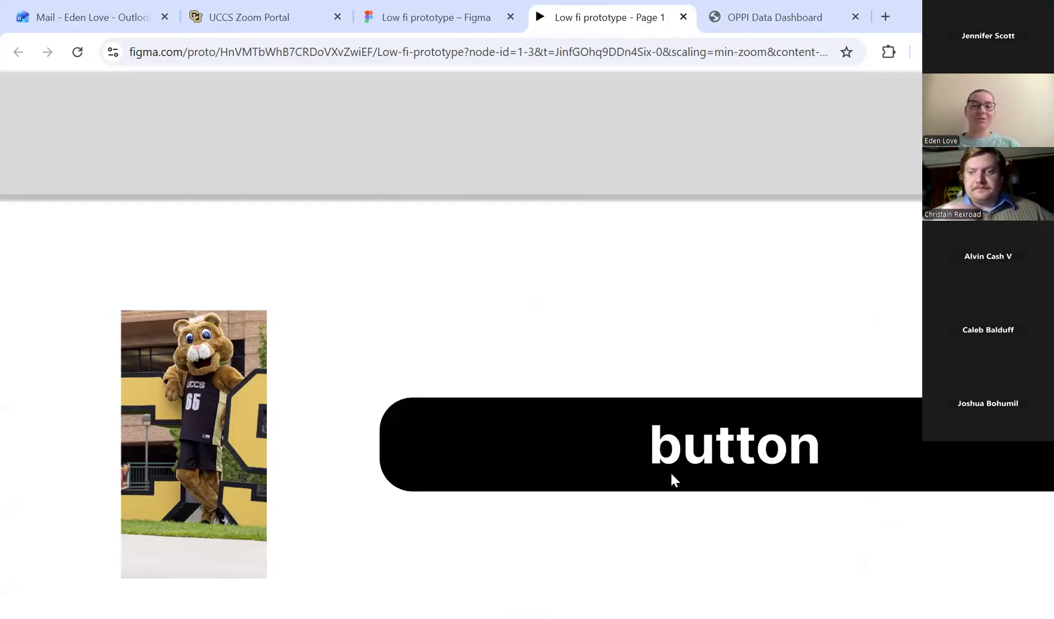
click(455, 8)
click(682, 19)
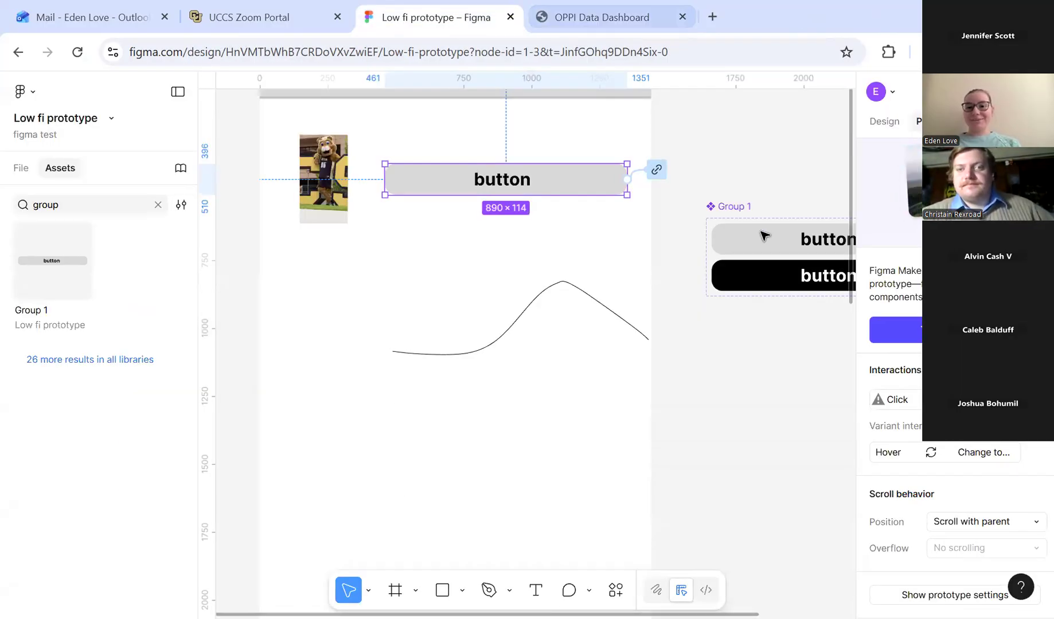
Change the grey button variant's On click action to Open link and paste the oppi-ges-gislab.hub.arcgis.com address as its link.
scroll(760, 231, right, 5)
scroll(741, 201, down, 3)
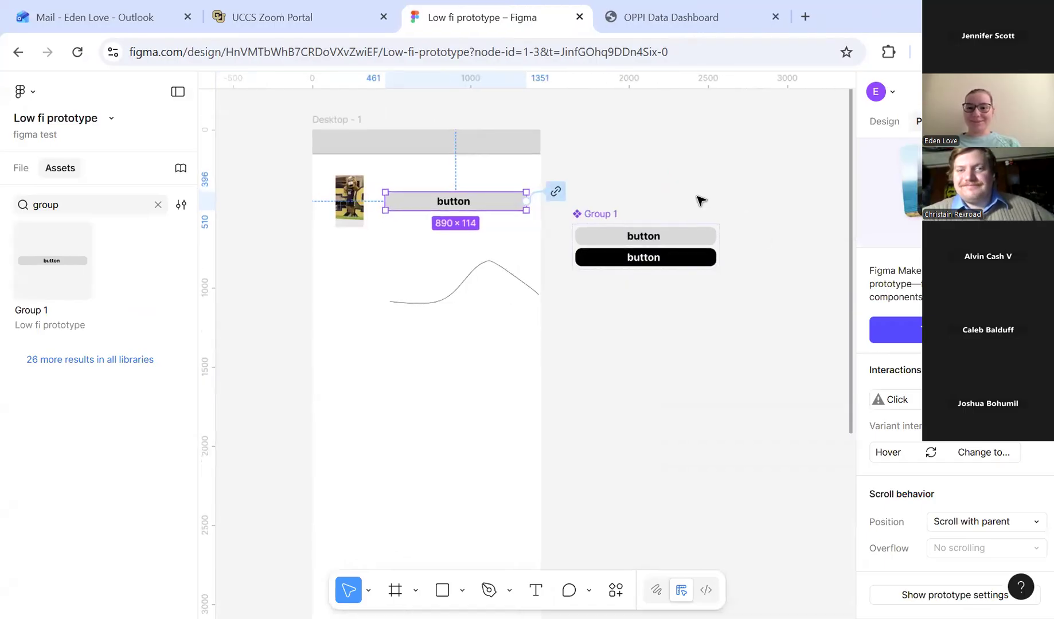
scroll(698, 200, up, 3)
click(608, 262)
click(676, 275)
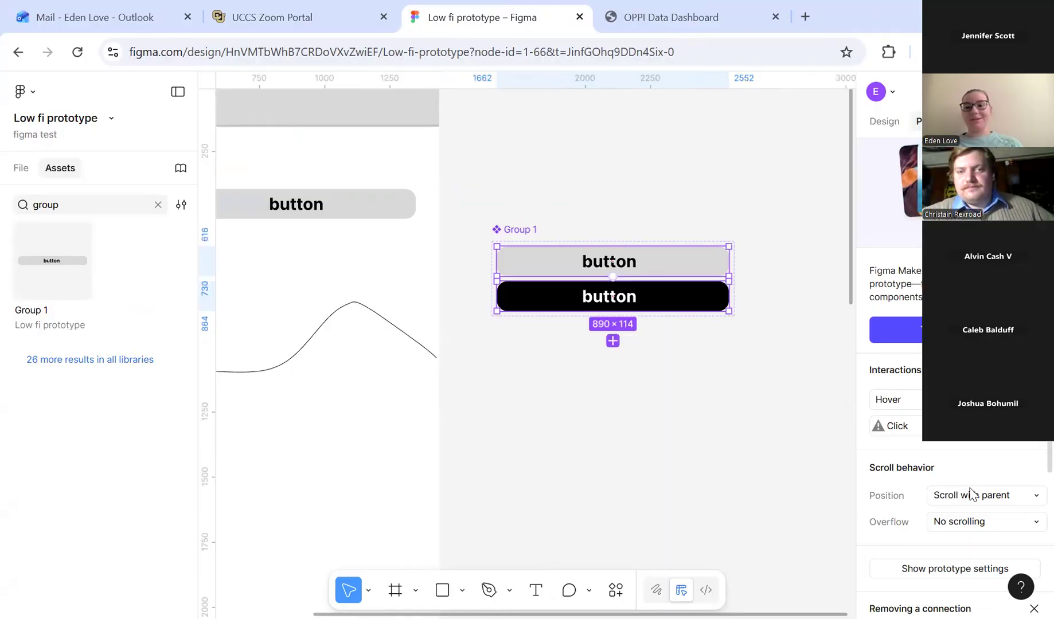
click(917, 426)
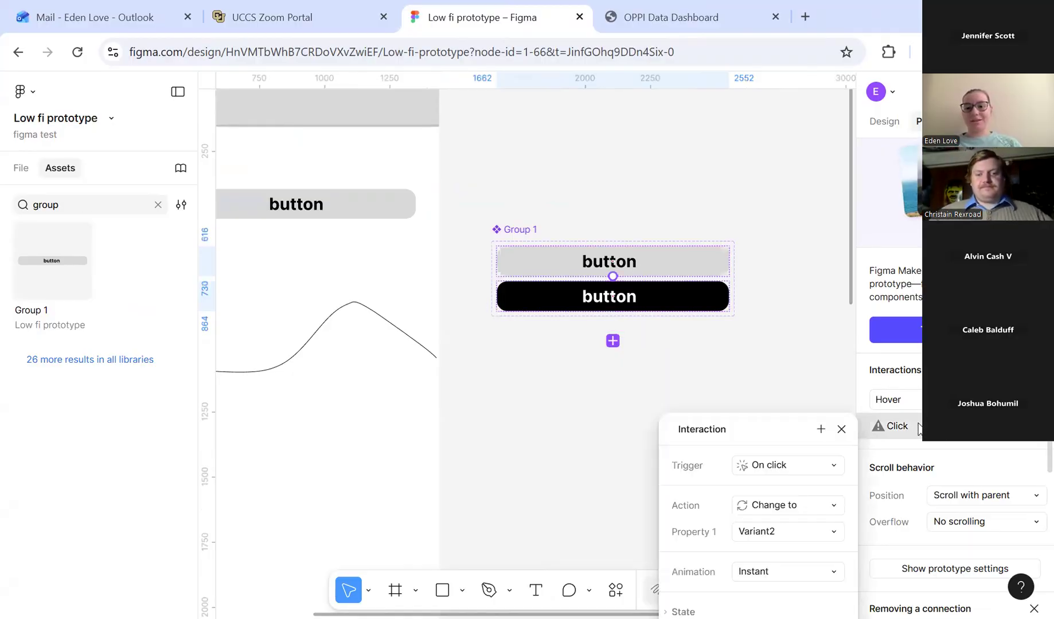
click(799, 505)
click(790, 564)
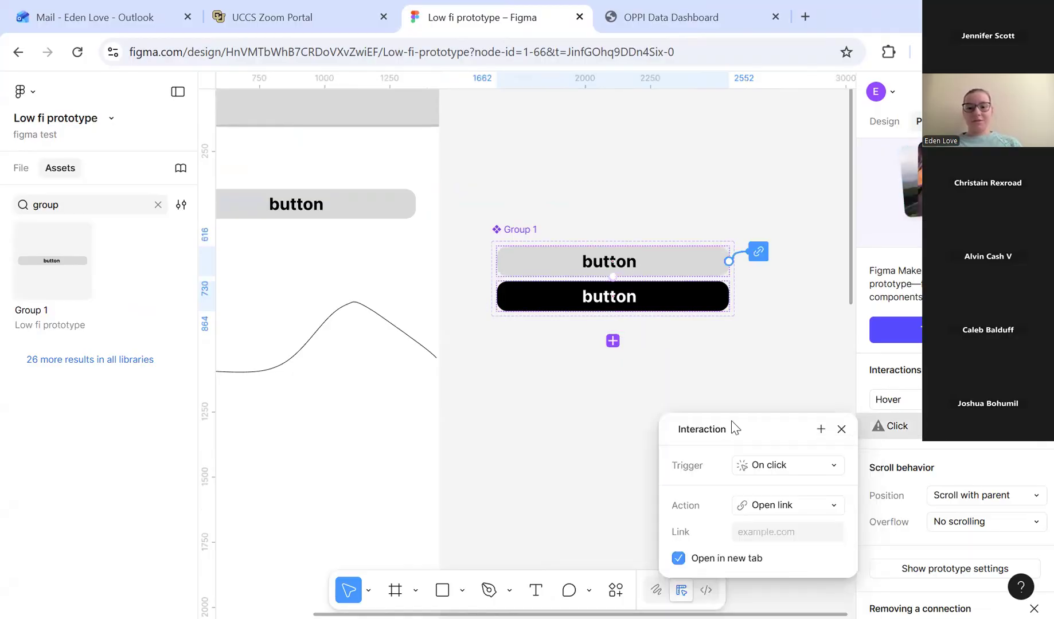
click(757, 531)
key(ctrl+v)
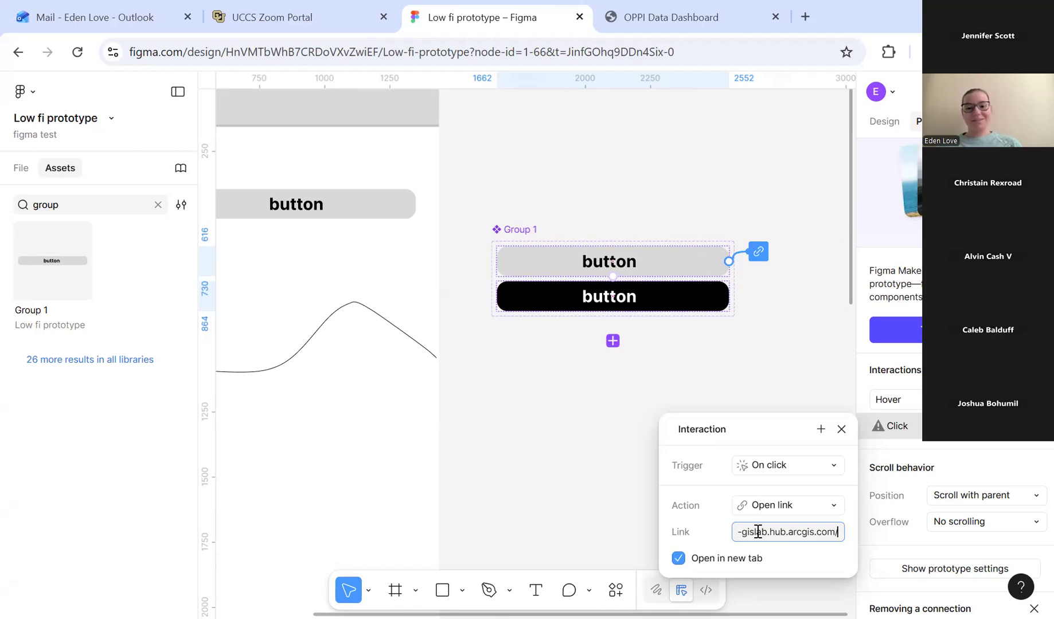
click(840, 429)
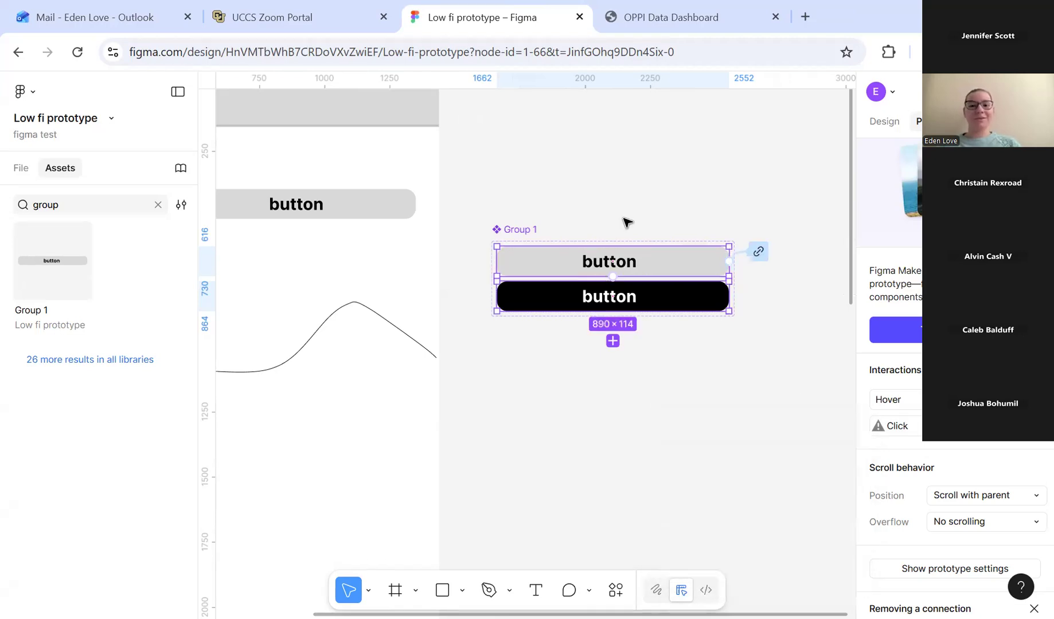
Preview the prototype to check the button's hover state and return to the design file.
click(678, 3)
click(524, 4)
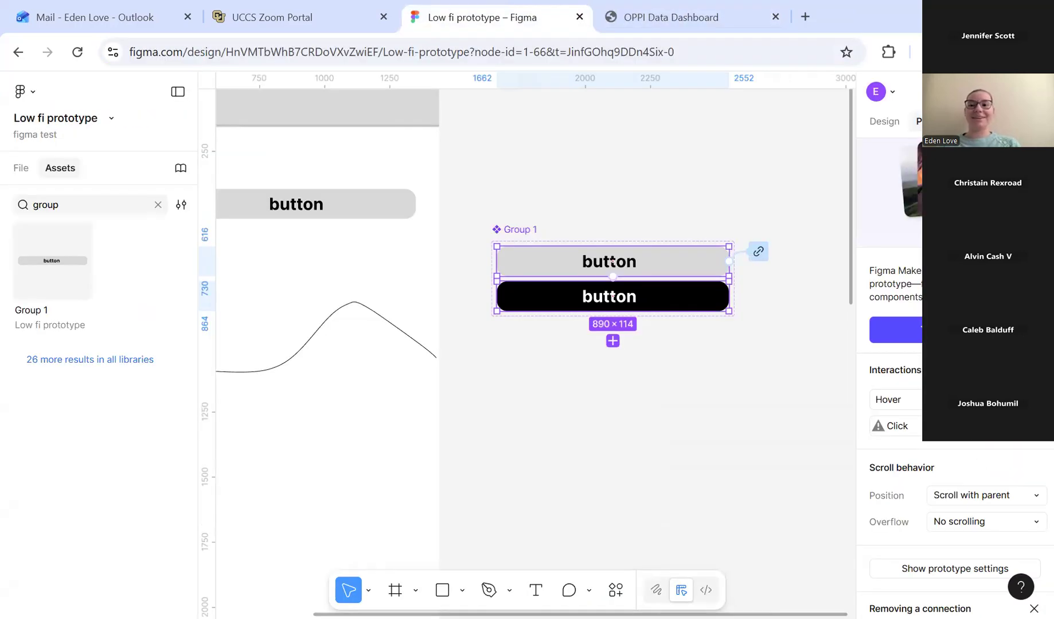
click(975, 91)
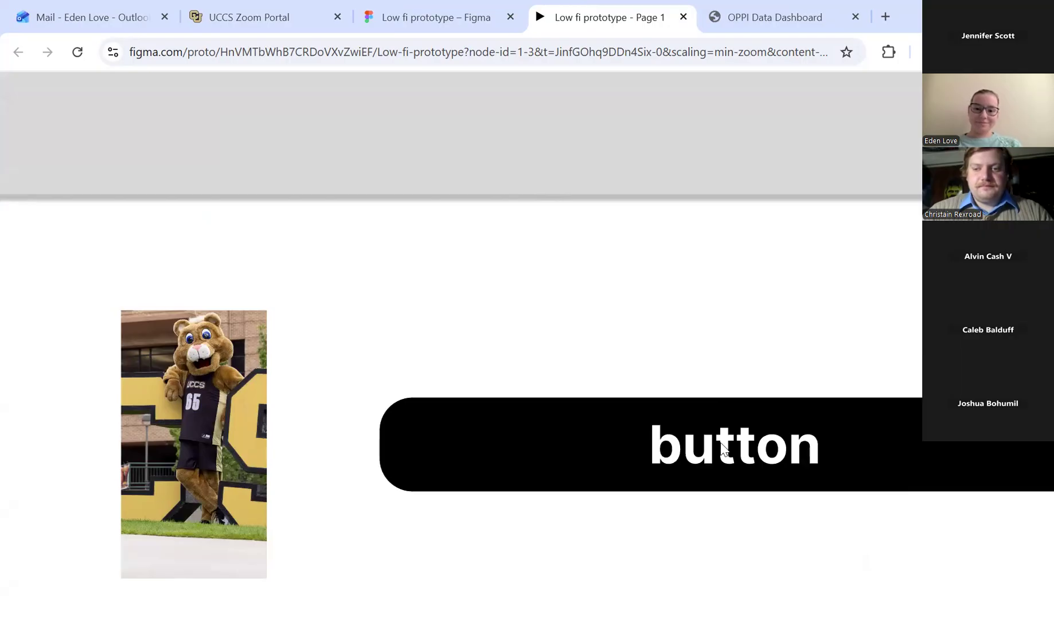
click(453, 7)
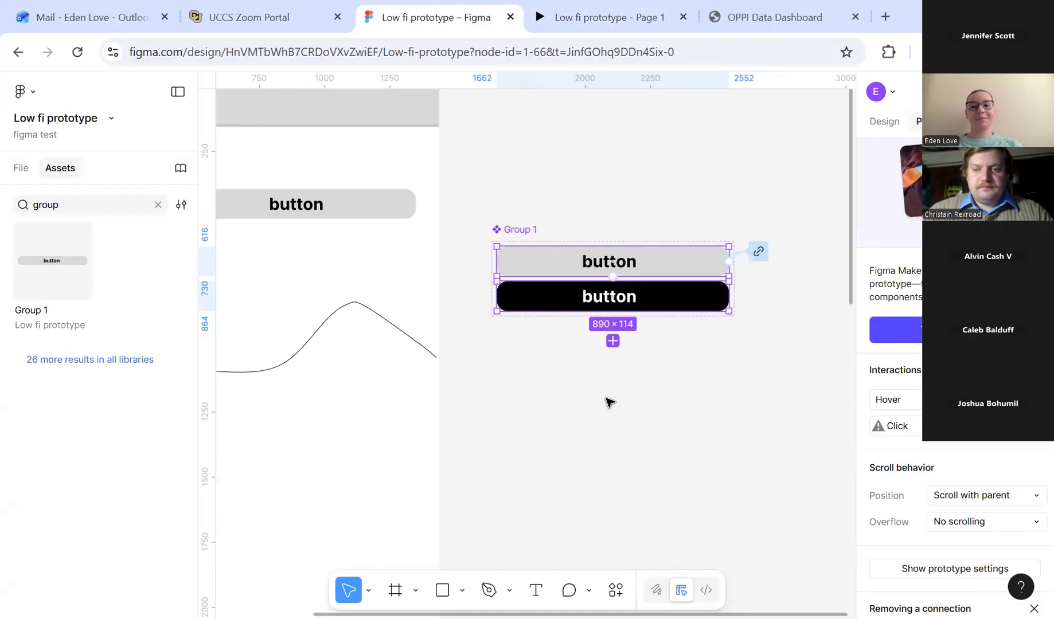
Add an On click interaction to the black button variant with the action Open link and the oppi-ges-gislab.hub.arcgis.com address.
double_click(659, 343)
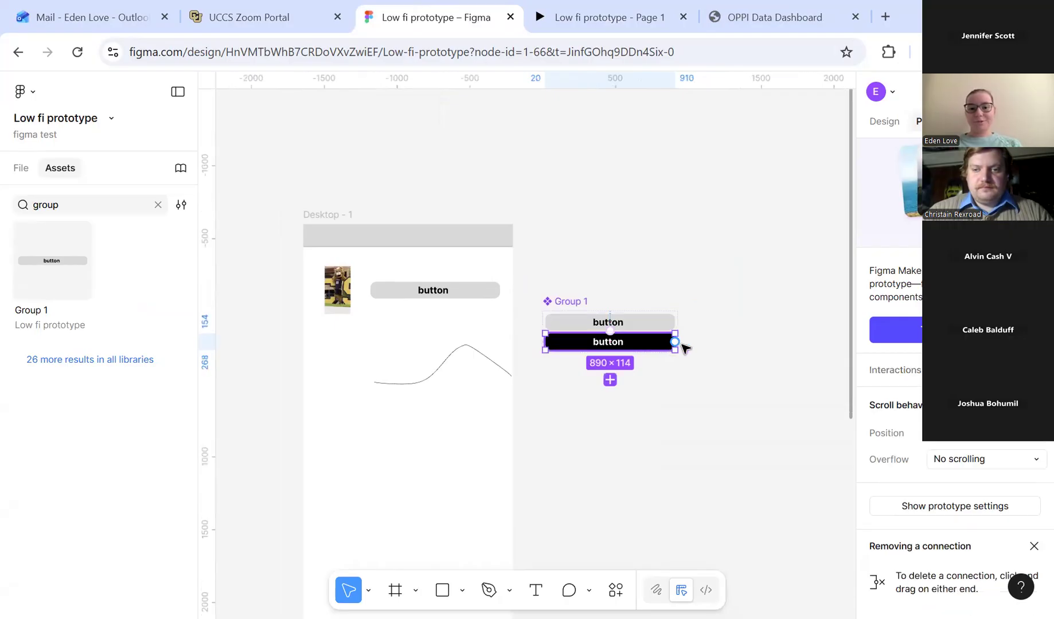
click(1032, 371)
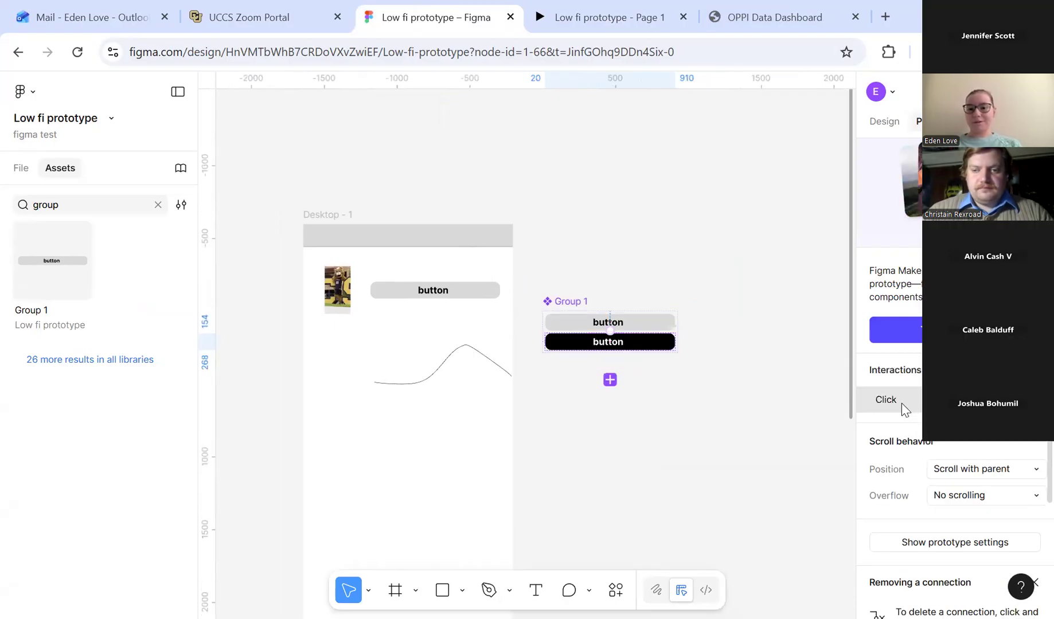
click(902, 404)
click(775, 481)
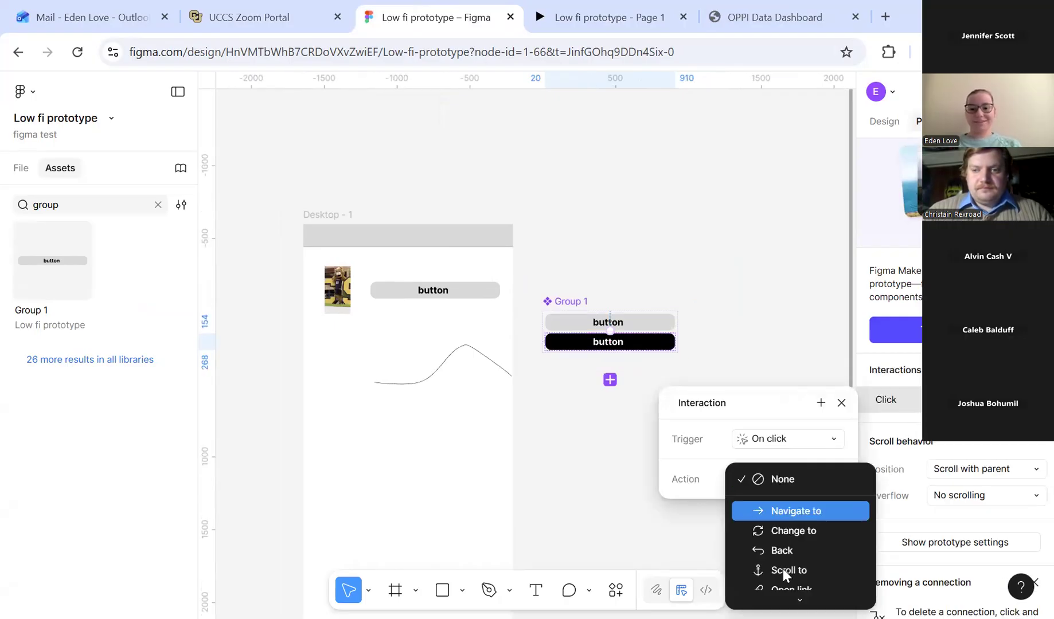
scroll(782, 479, down, 2)
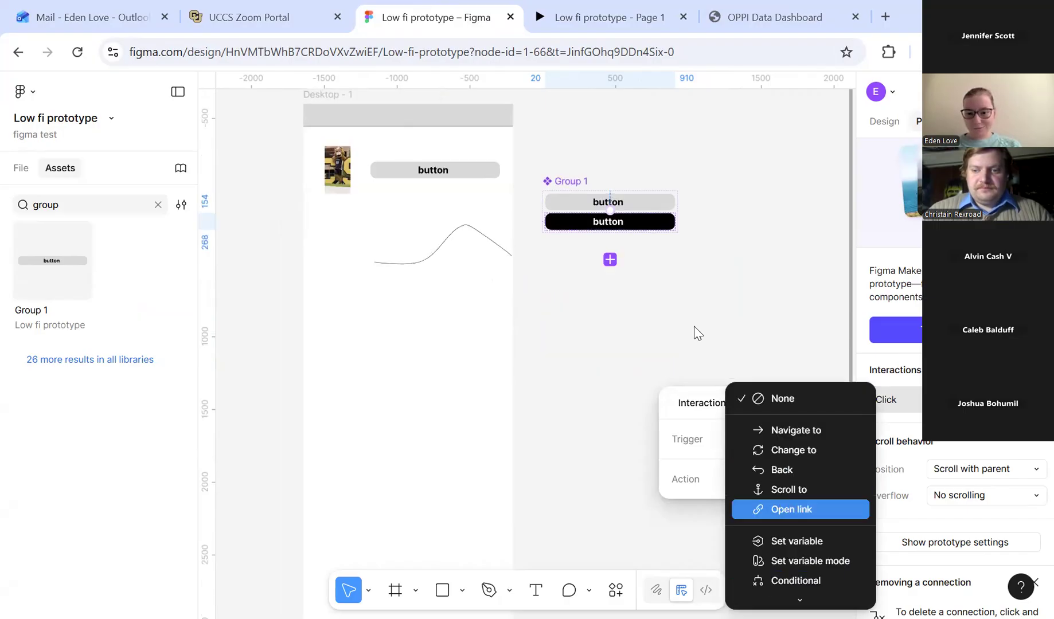
click(786, 508)
click(746, 504)
key(ctrl+v)
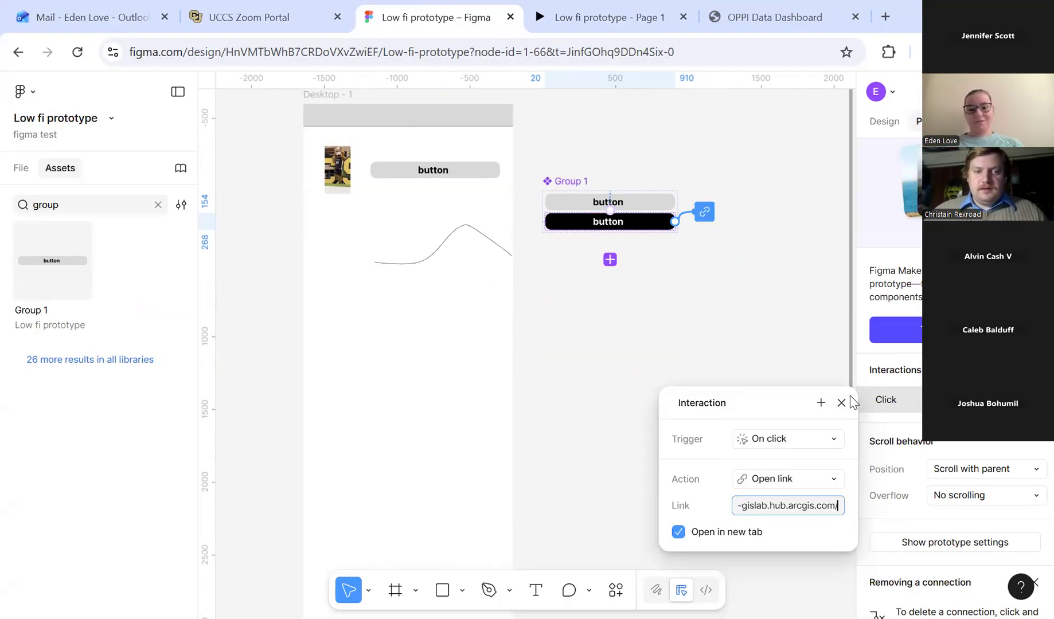
Test the button's link in the running prototype and return to the design file.
click(599, 3)
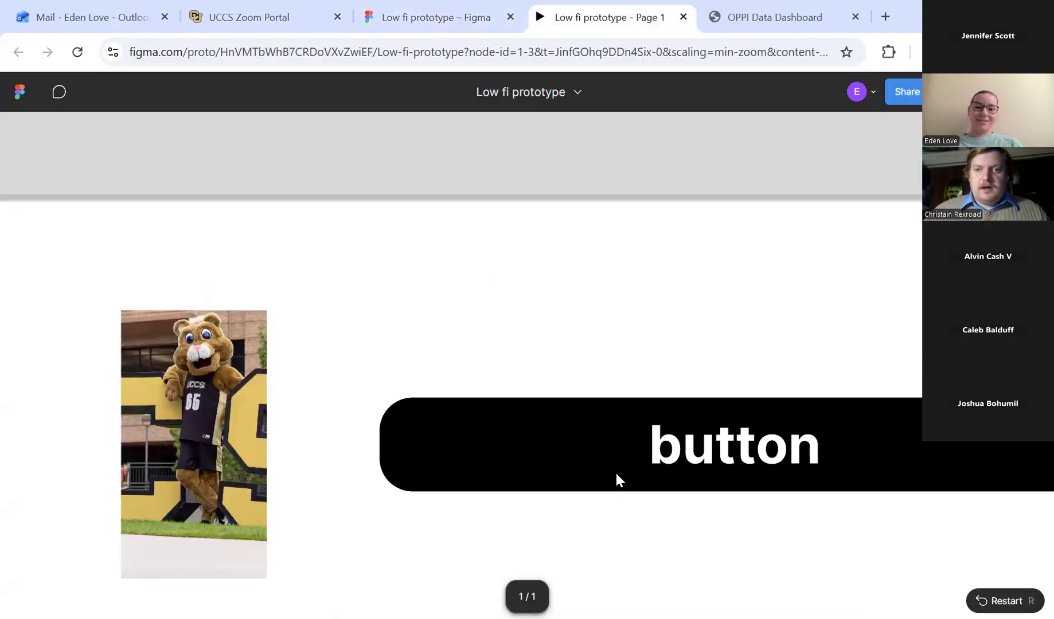
click(616, 474)
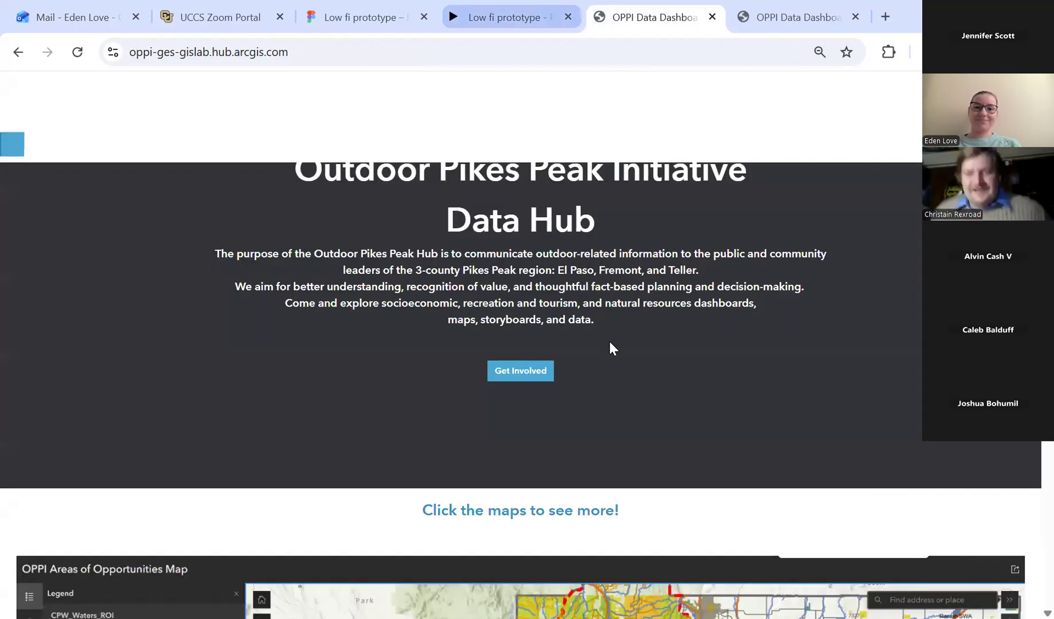
click(504, 17)
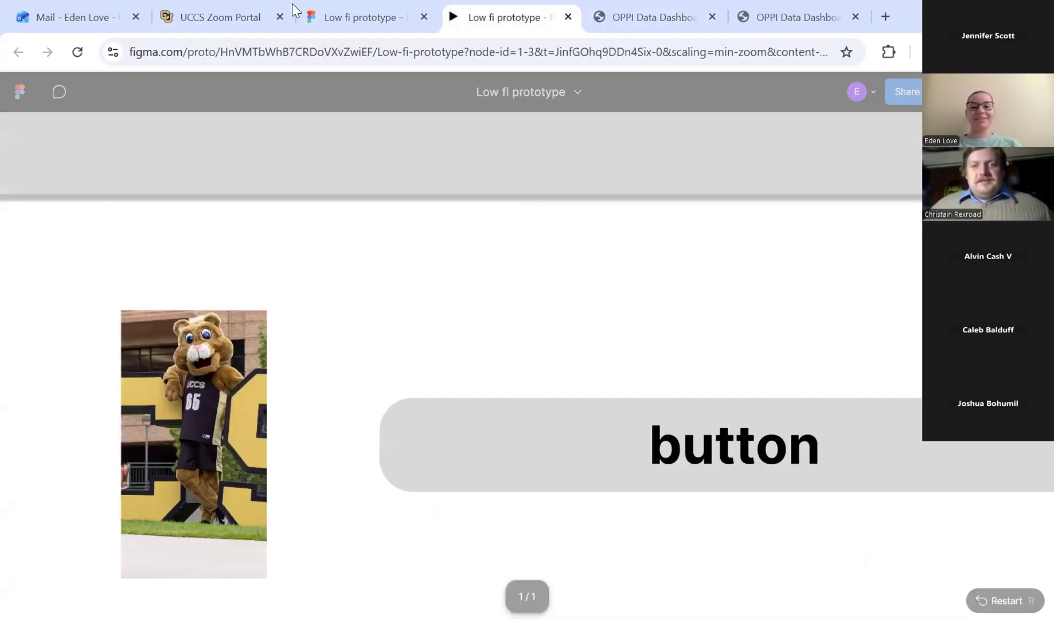
click(344, 18)
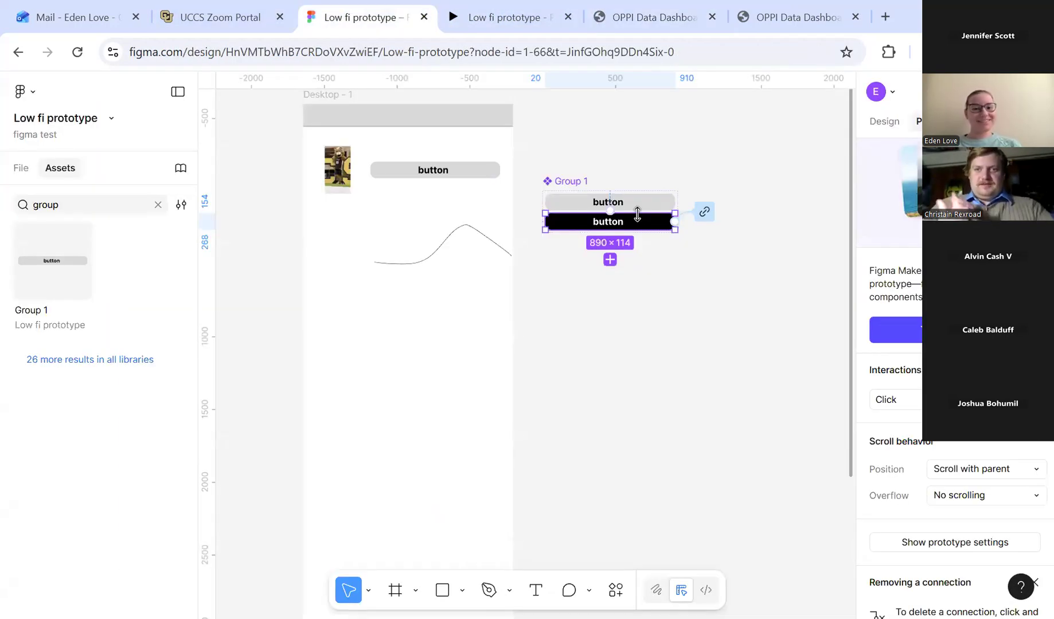
Examine the link interactions of both button variants, the component set and the placed button in the Desktop - 1 frame.
scroll(637, 215, up, 5)
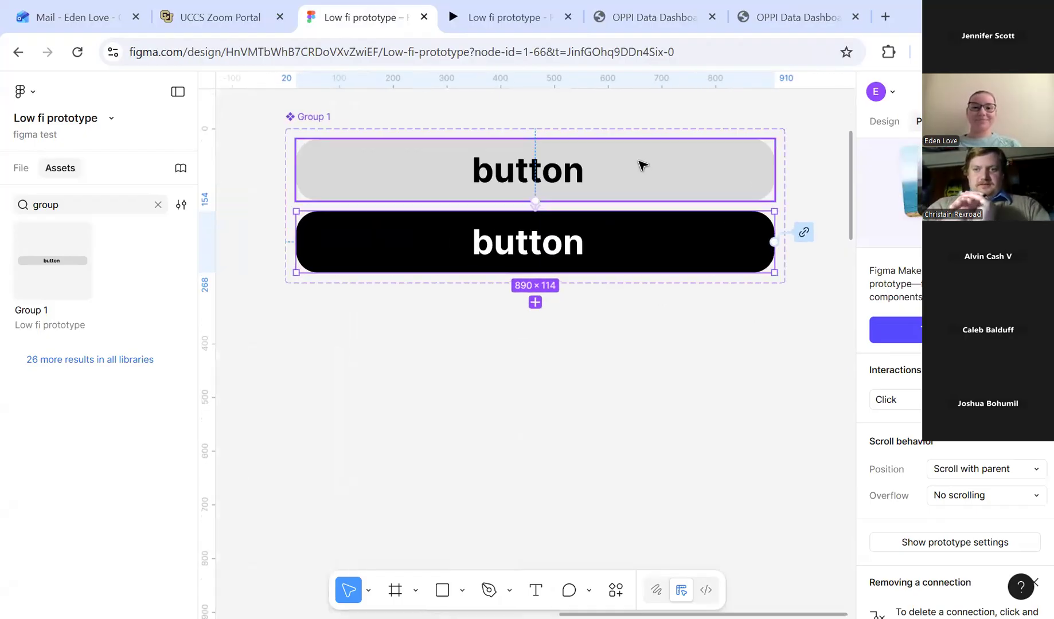
click(633, 204)
key(Tab)
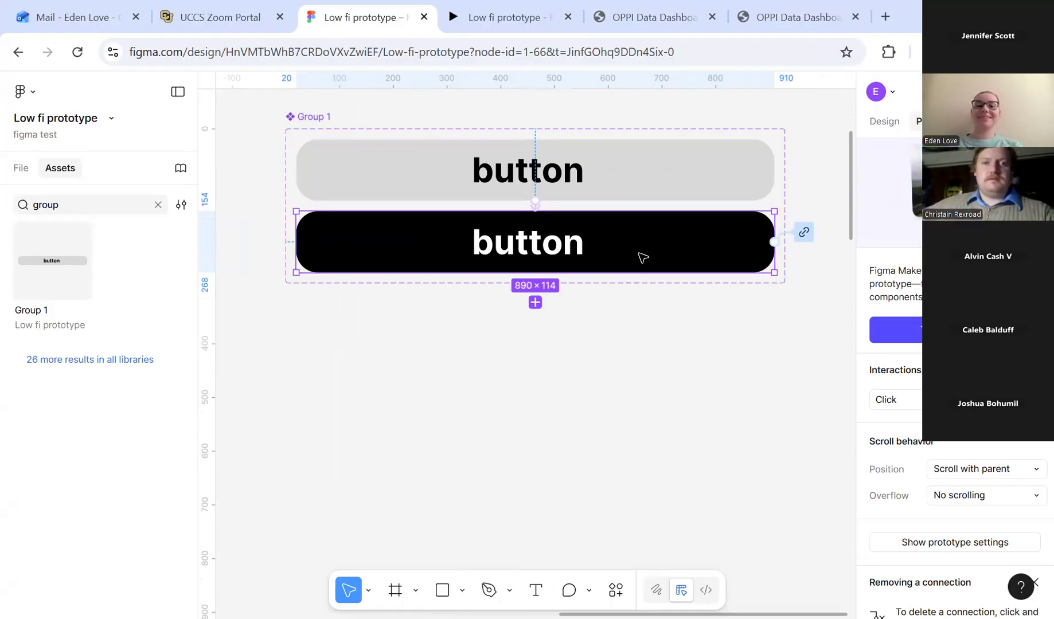
scroll(630, 229, down, 3)
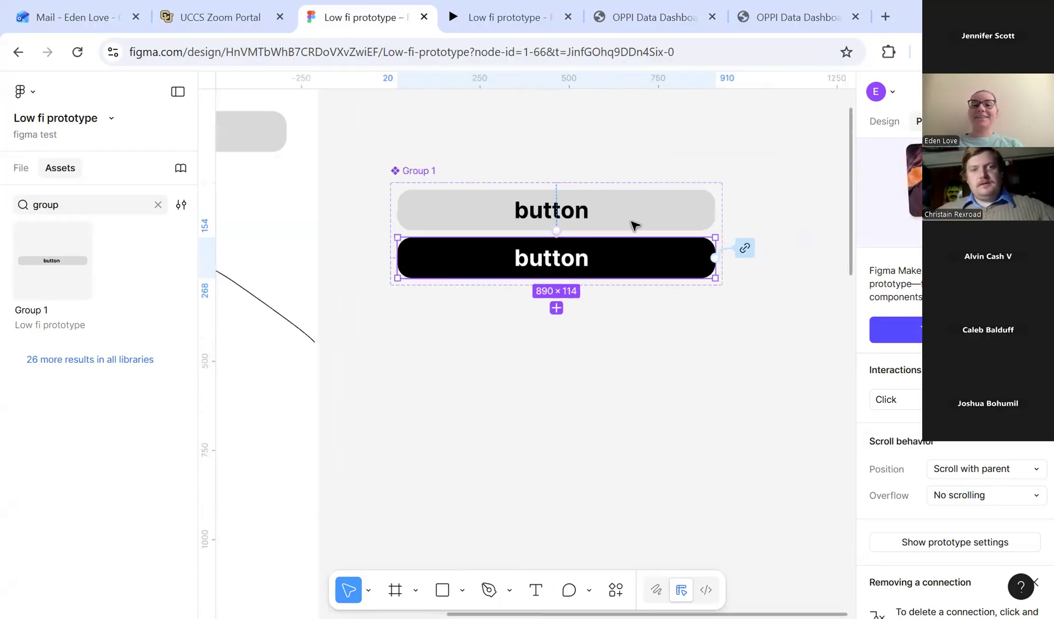
shift+click(712, 225)
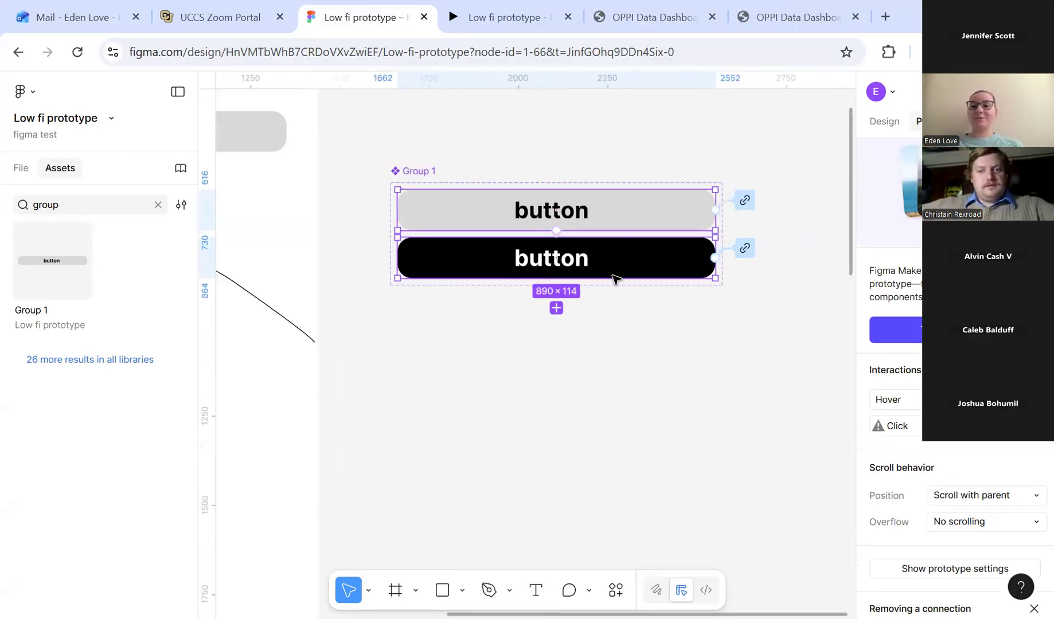
click(581, 265)
scroll(594, 254, down, 4)
scroll(749, 228, left, 5)
scroll(748, 229, right, 3)
click(678, 261)
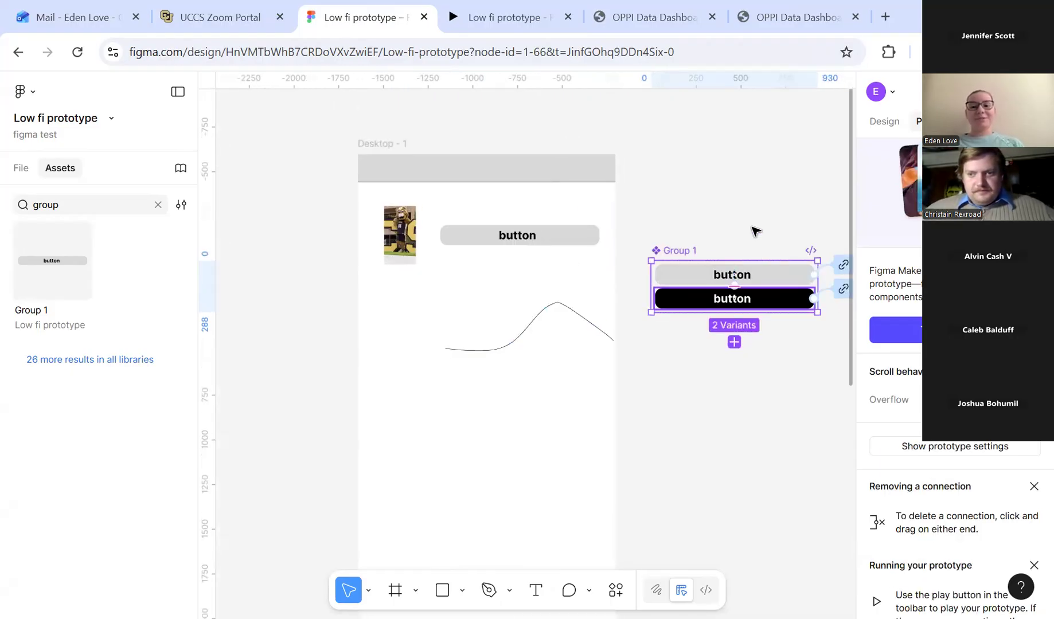
click(524, 240)
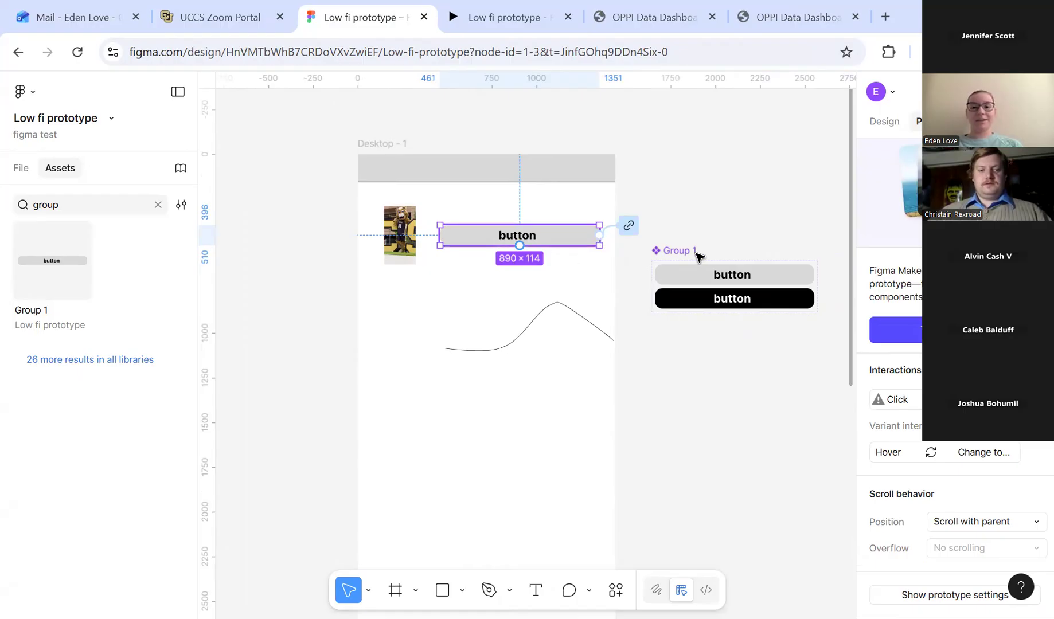
click(738, 299)
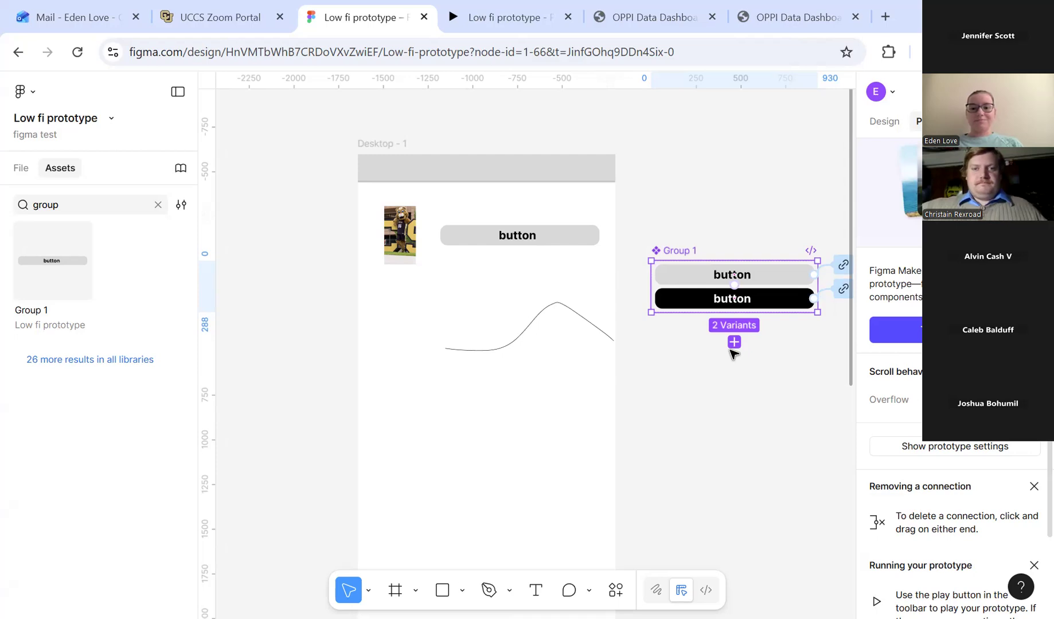
scroll(598, 252, down, 3)
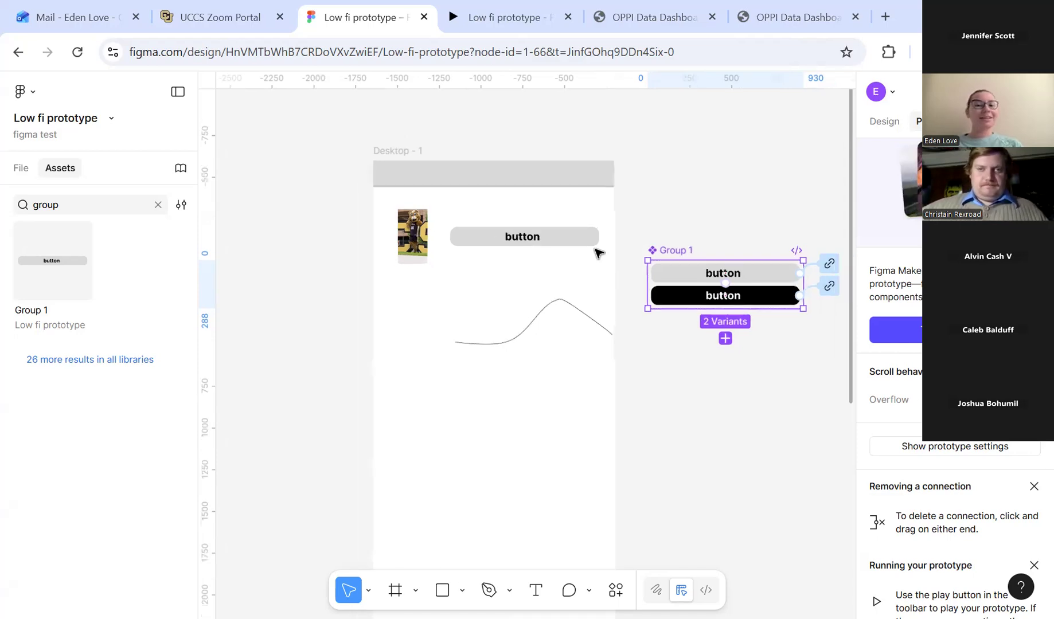
scroll(598, 252, up, 3)
scroll(597, 252, down, 1)
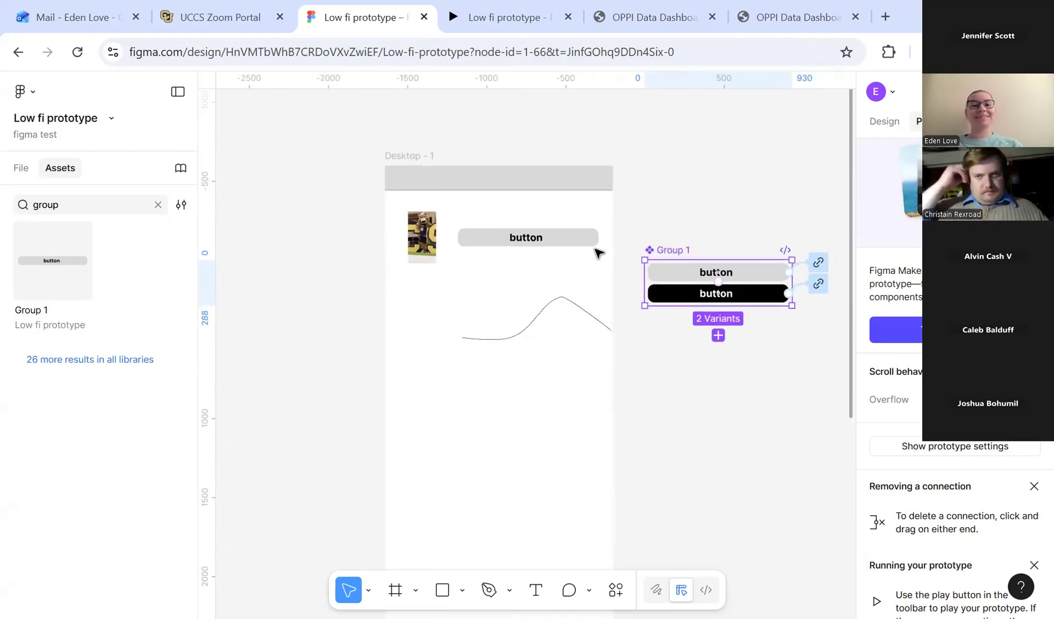
scroll(596, 252, right, 1)
scroll(596, 252, up, 1)
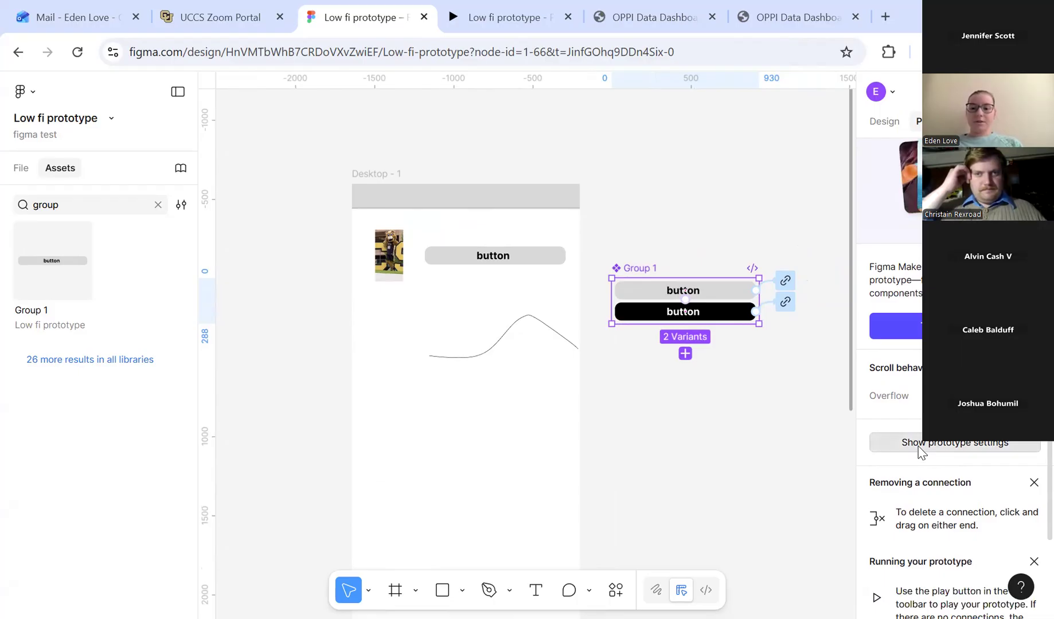
Check the page's scrolling in the running preview and set the device in the prototype settings to Custom size.
click(919, 447)
click(897, 395)
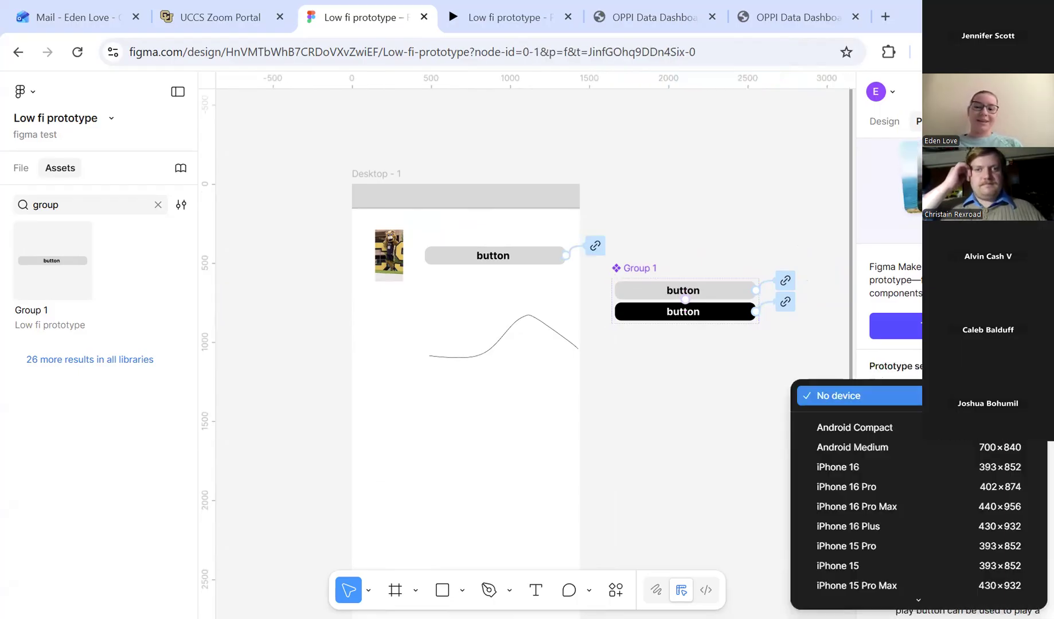
scroll(926, 572, down, 3)
scroll(925, 572, down, 5)
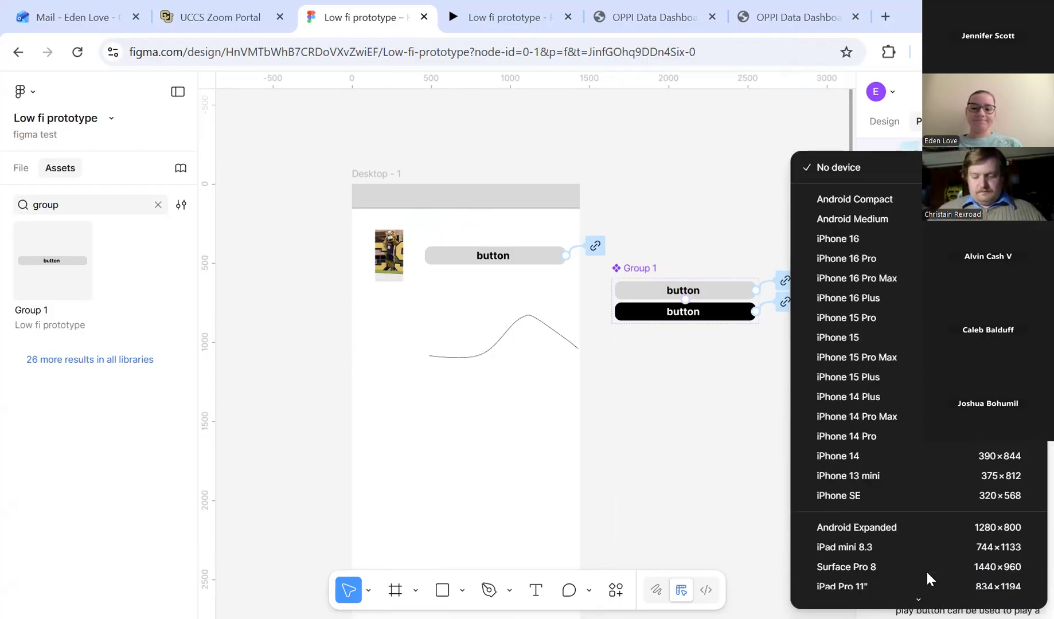
scroll(893, 458, down, 5)
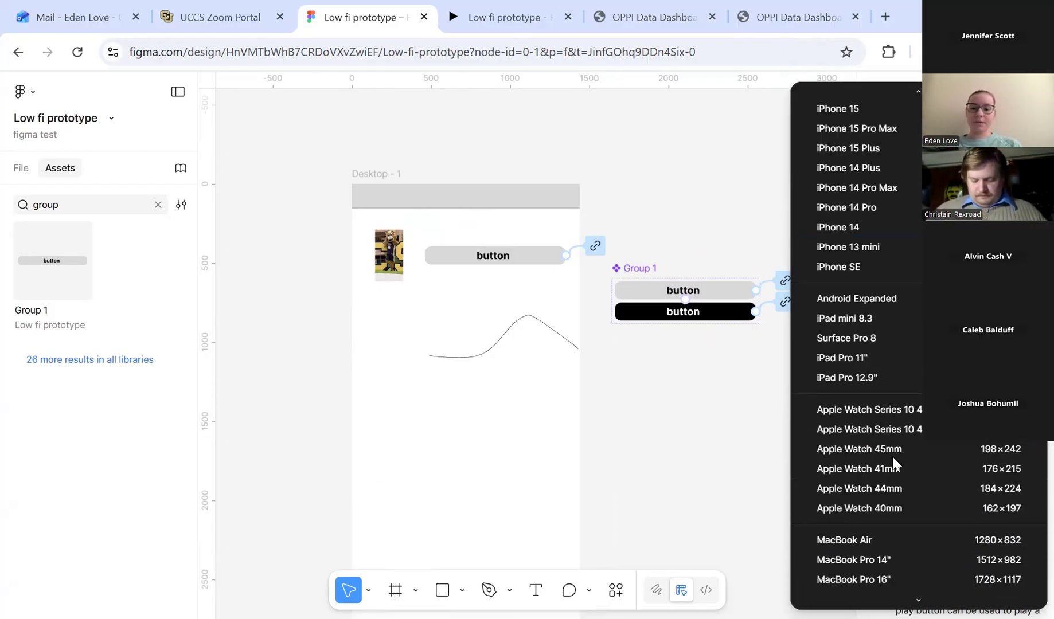
click(498, 17)
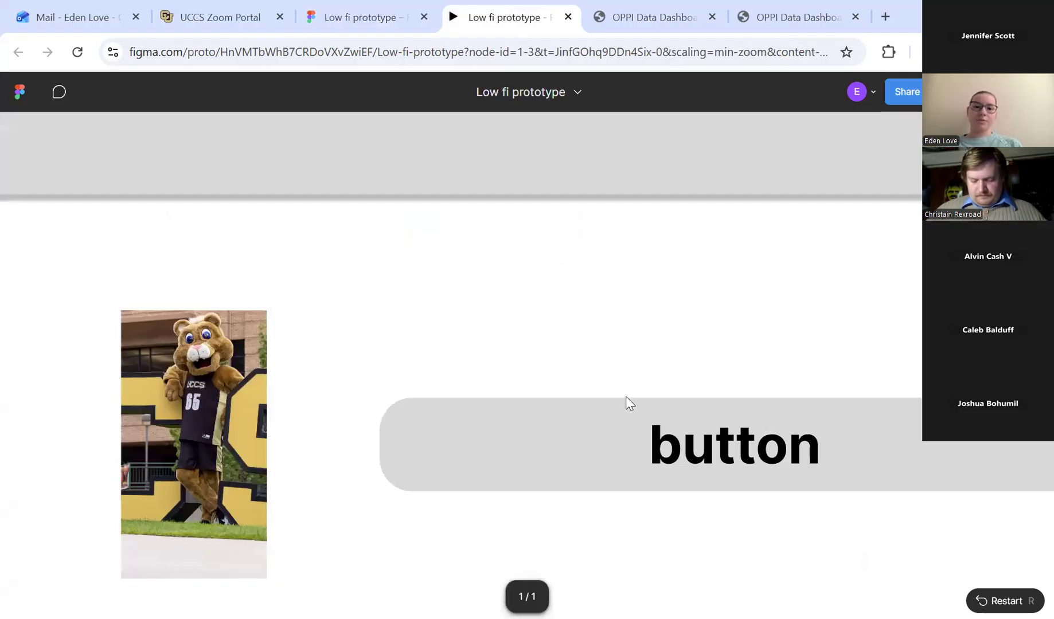
scroll(626, 397, down, 10)
scroll(625, 396, up, 10)
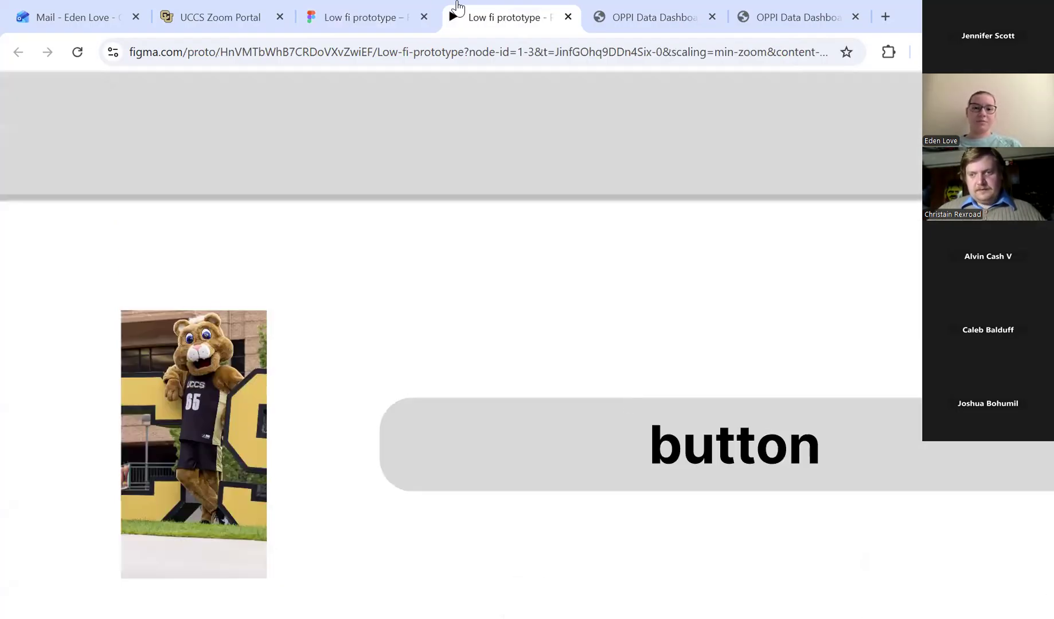
click(361, 17)
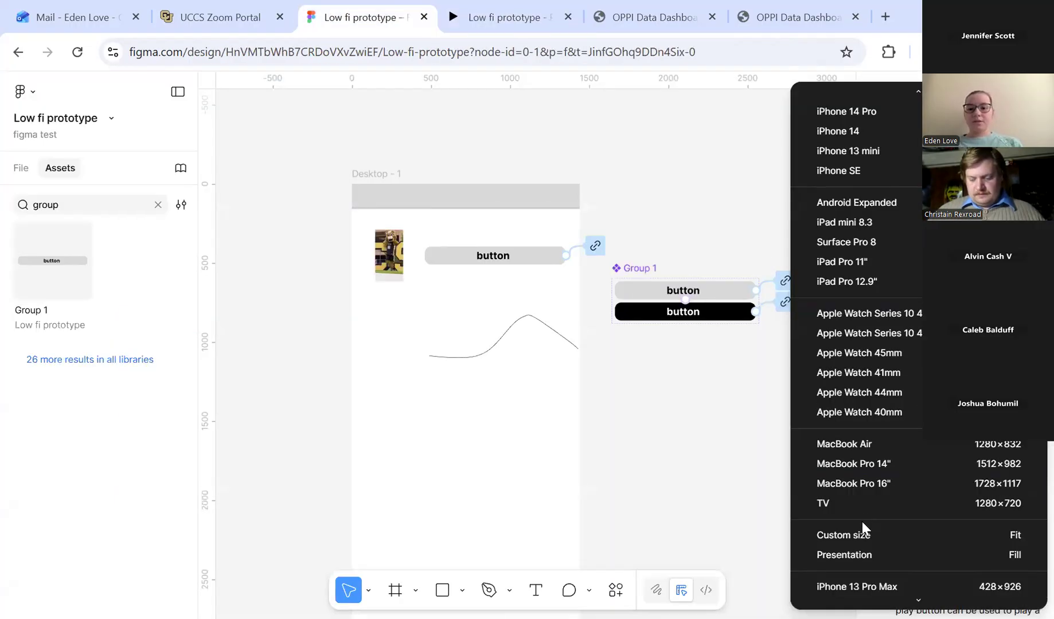
click(842, 535)
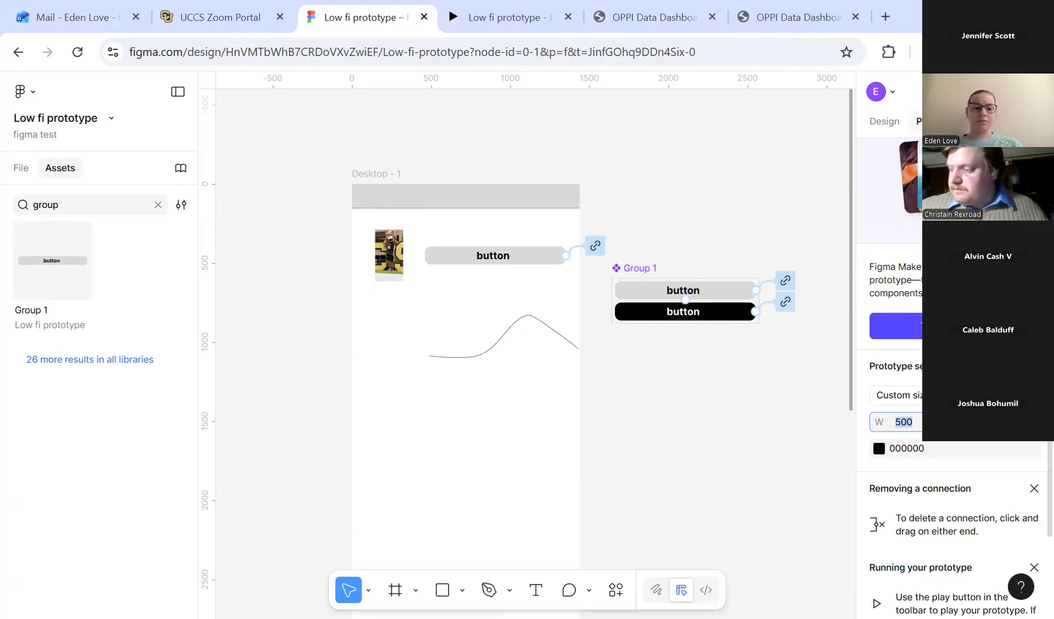
Set the custom prototype width to 1090, check the page in the running preview, and return to the design file.
text(109)
key(Return)
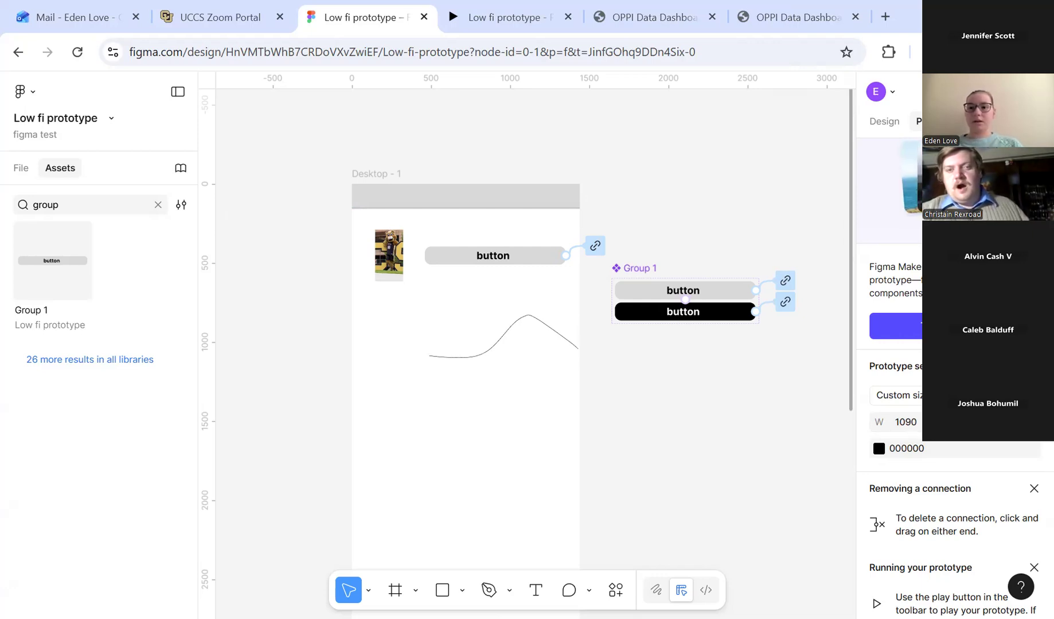
click(464, 31)
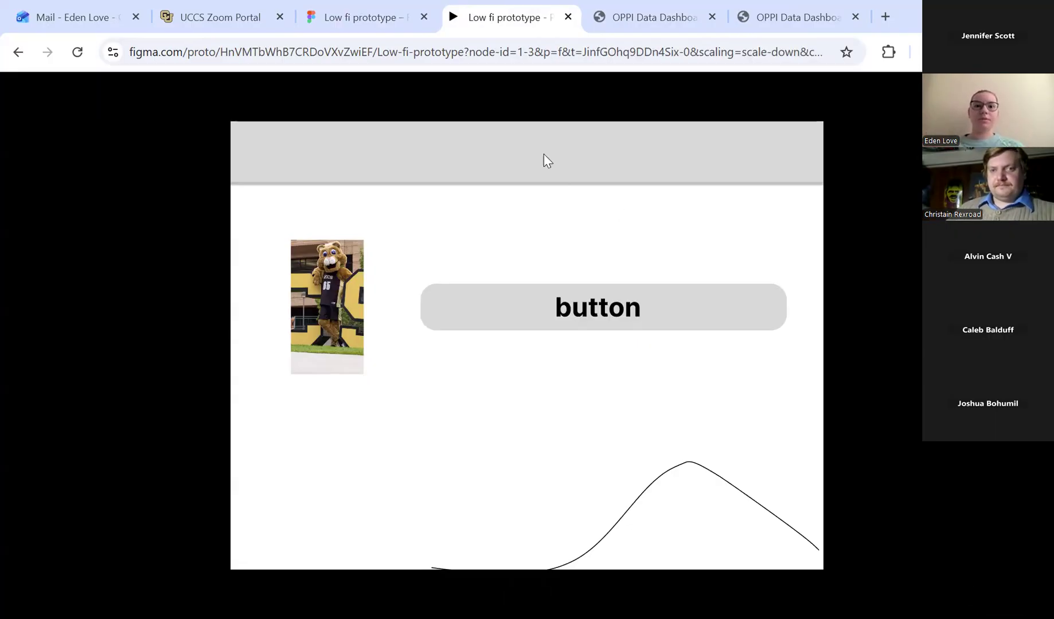
click(385, 11)
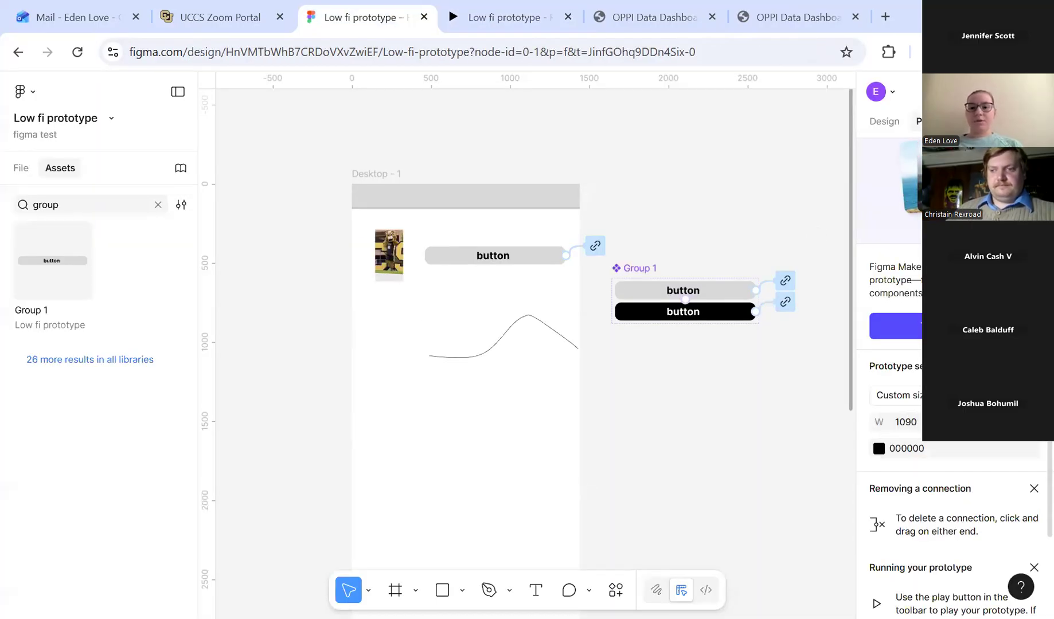
click(893, 395)
click(888, 394)
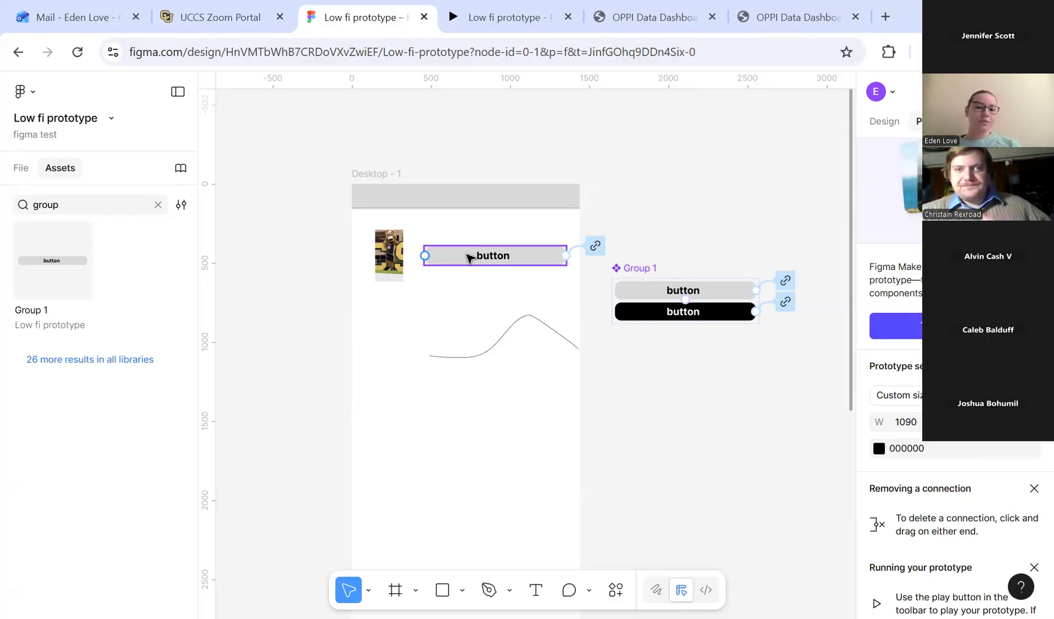
Add a second frame from the Desktop preset and place it beyond the Group 1 component set, clear of the button variants.
scroll(467, 258, right, 5)
scroll(470, 258, down, 3)
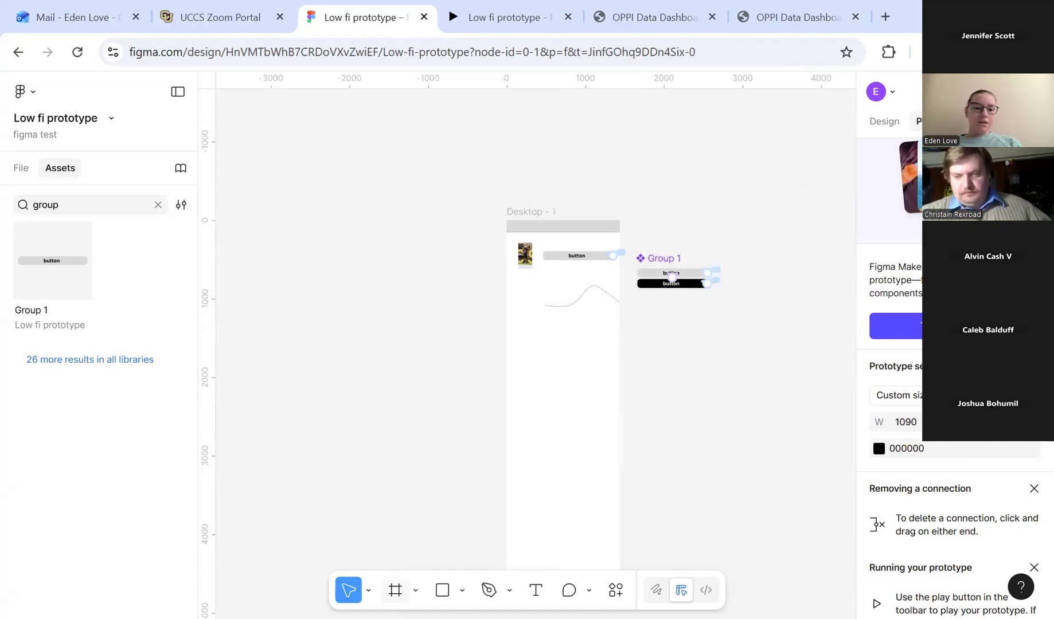
key(f)
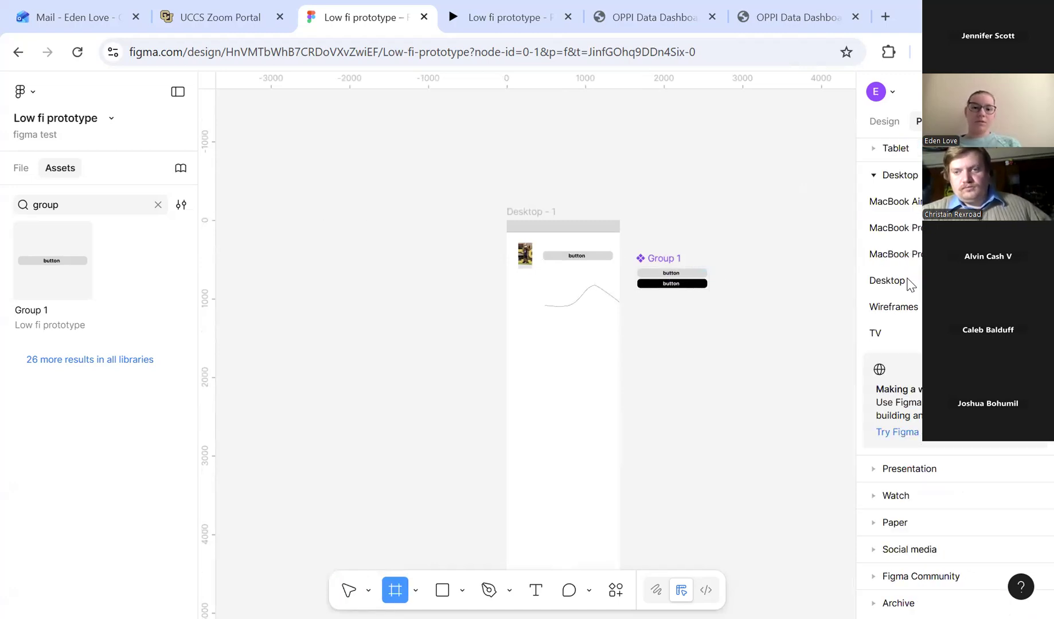
drag(651, 305, 543, 224)
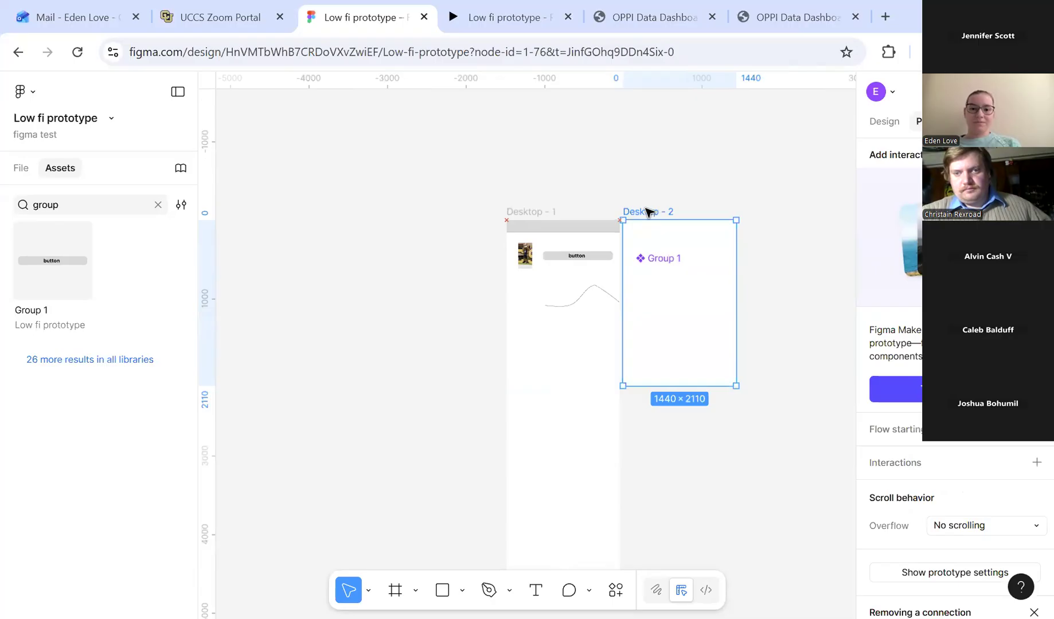
drag(648, 212, 751, 216)
Change the On click action of the placed button in Desktop - 1 to Navigate to, with Desktop - 2 as the destination.
click(546, 213)
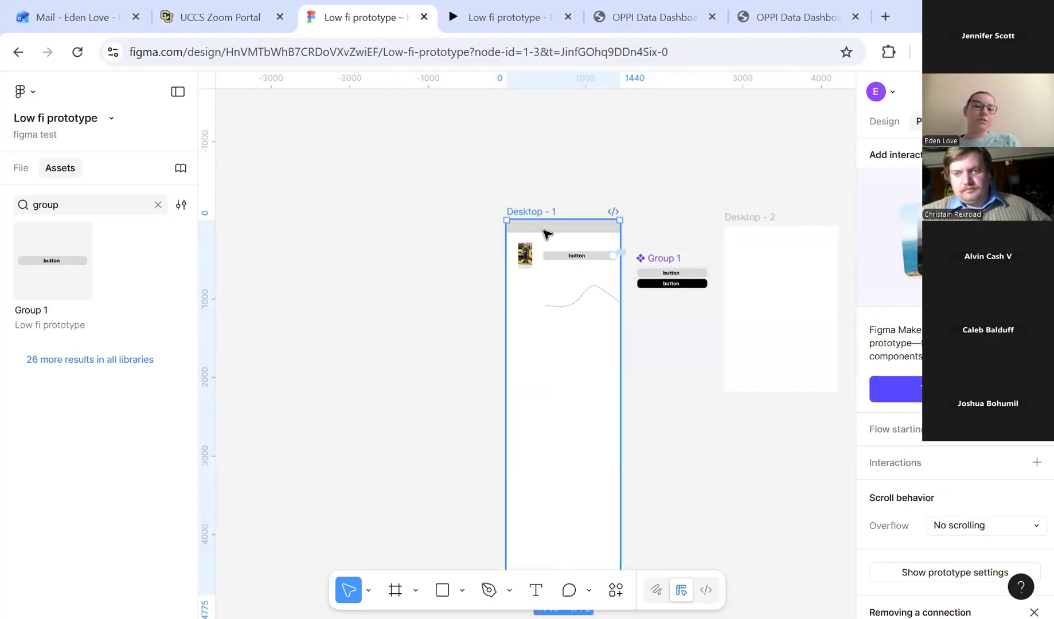
scroll(582, 265, up, 5)
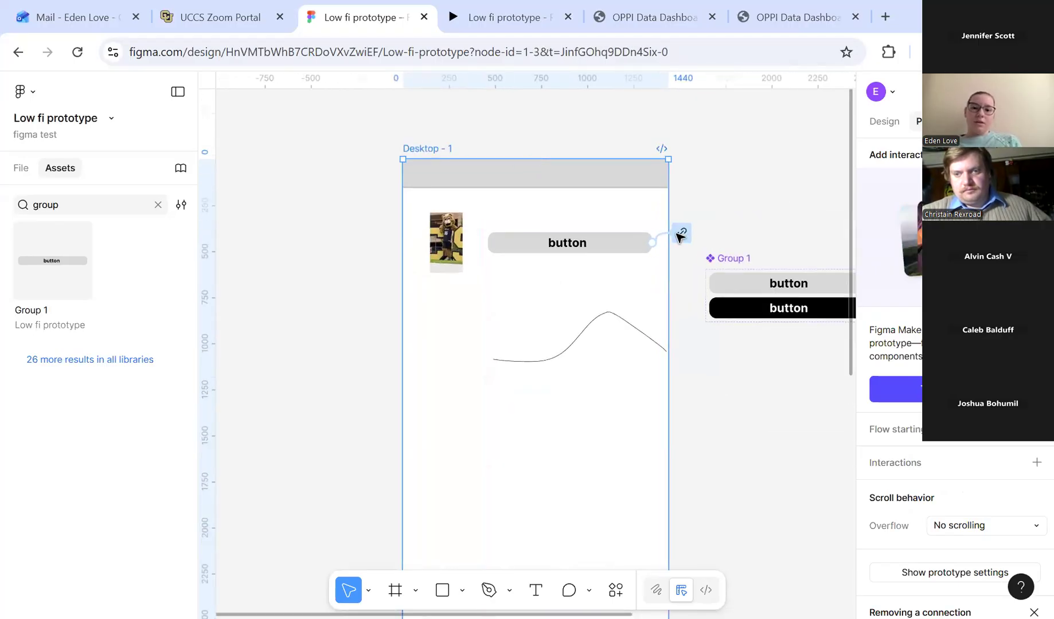
click(681, 234)
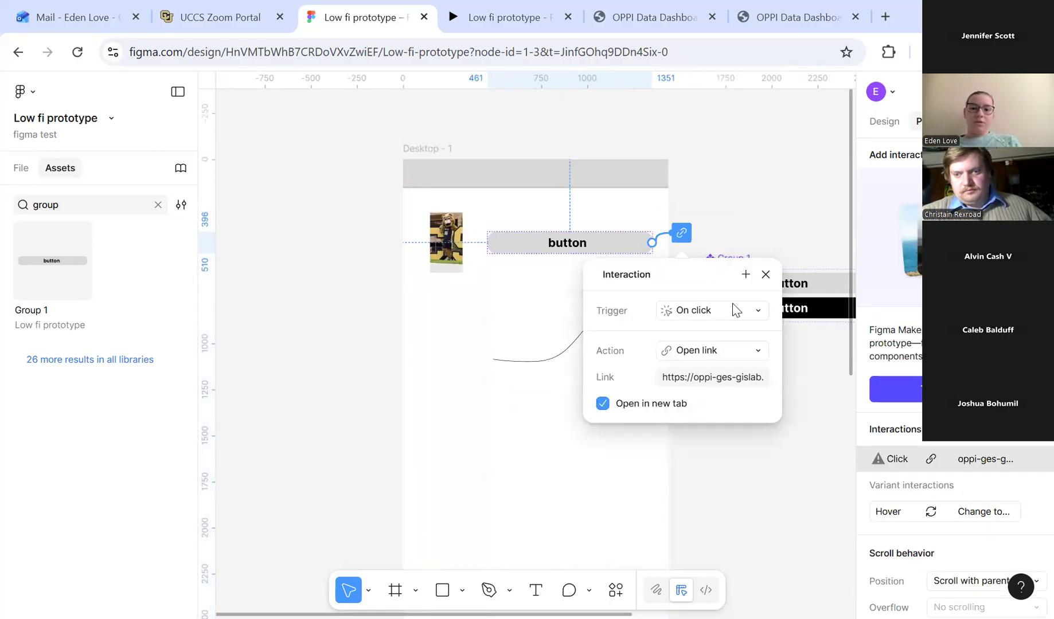
click(741, 358)
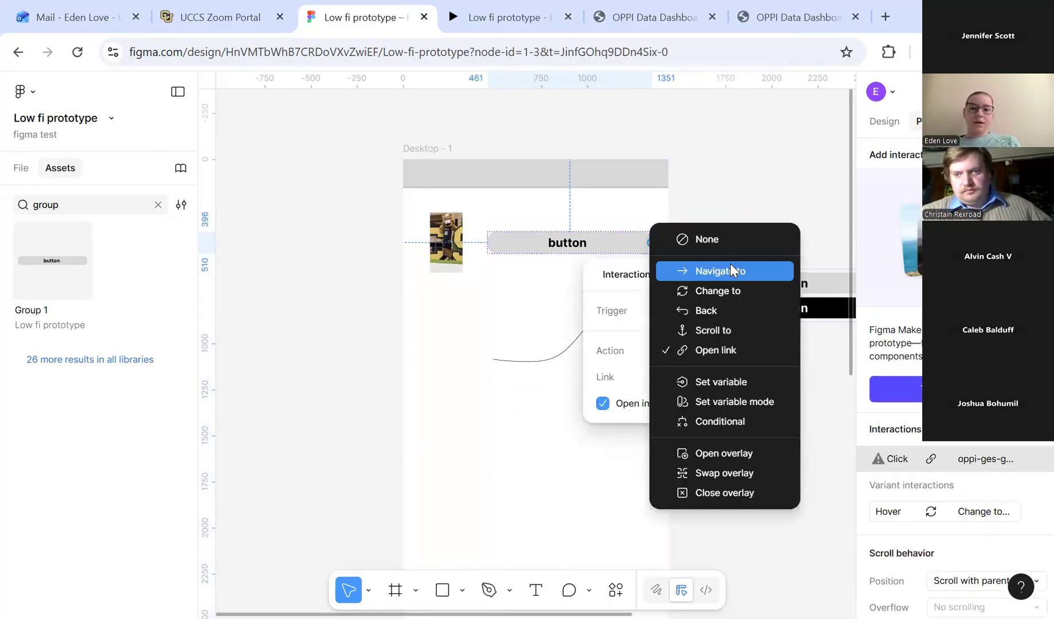
click(731, 264)
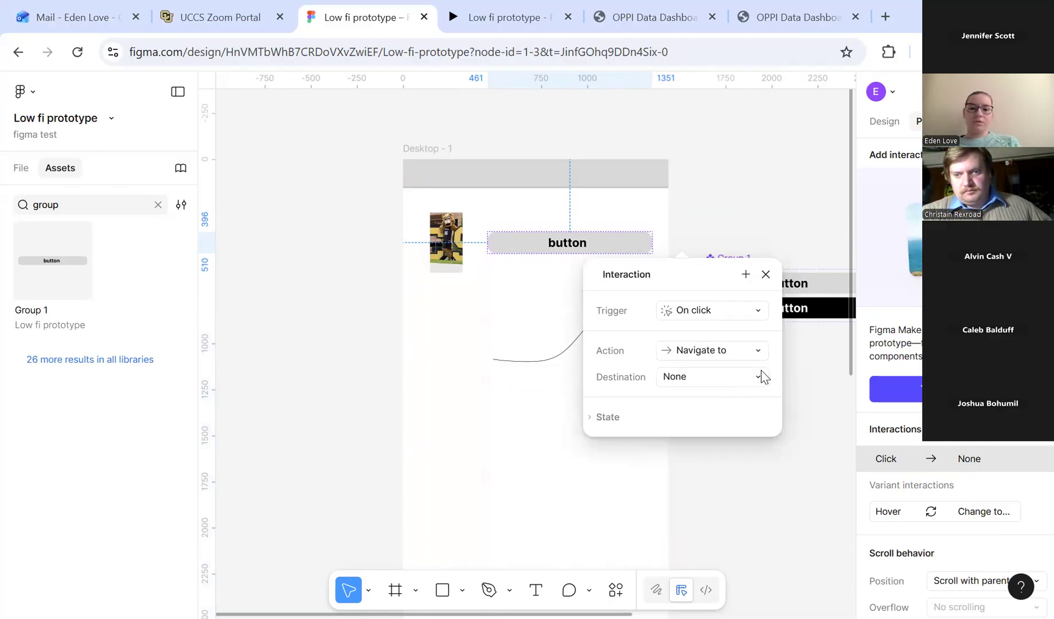
click(765, 275)
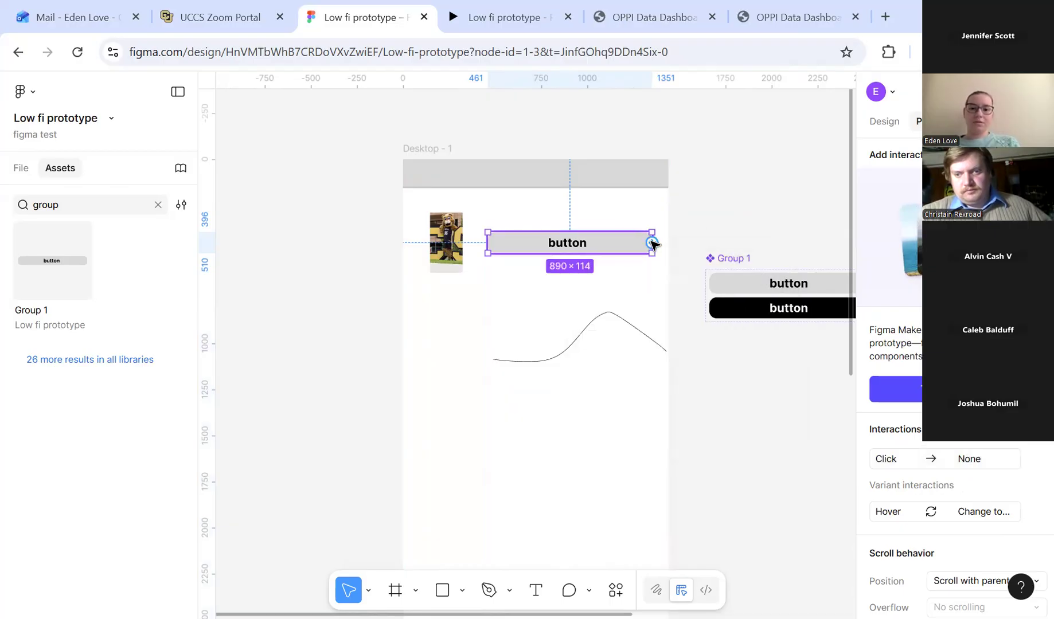
scroll(651, 240, down, 2)
drag(651, 241, 847, 260)
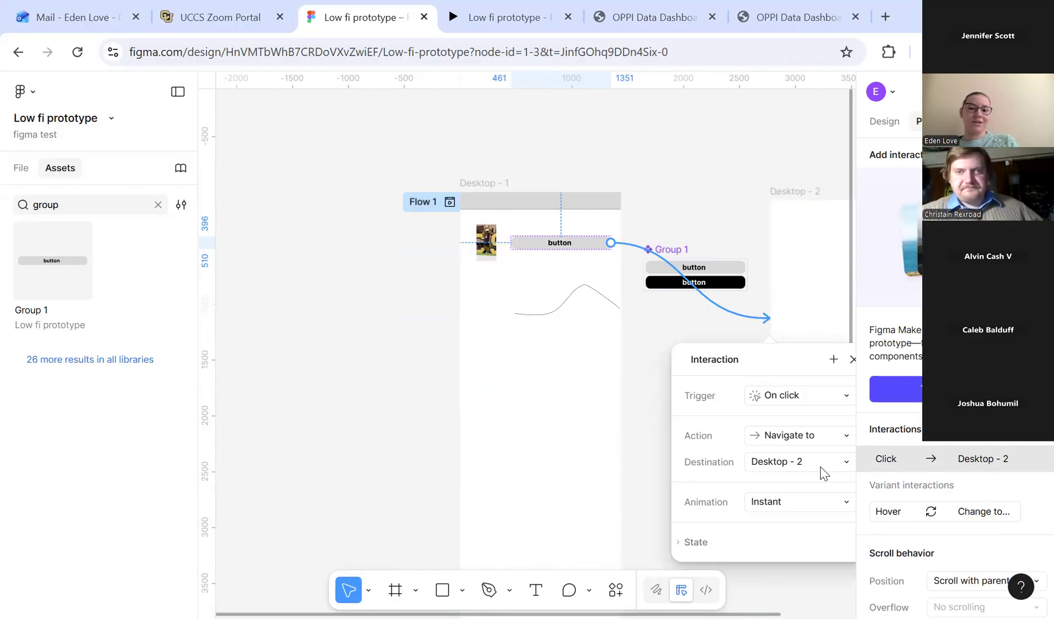
click(839, 465)
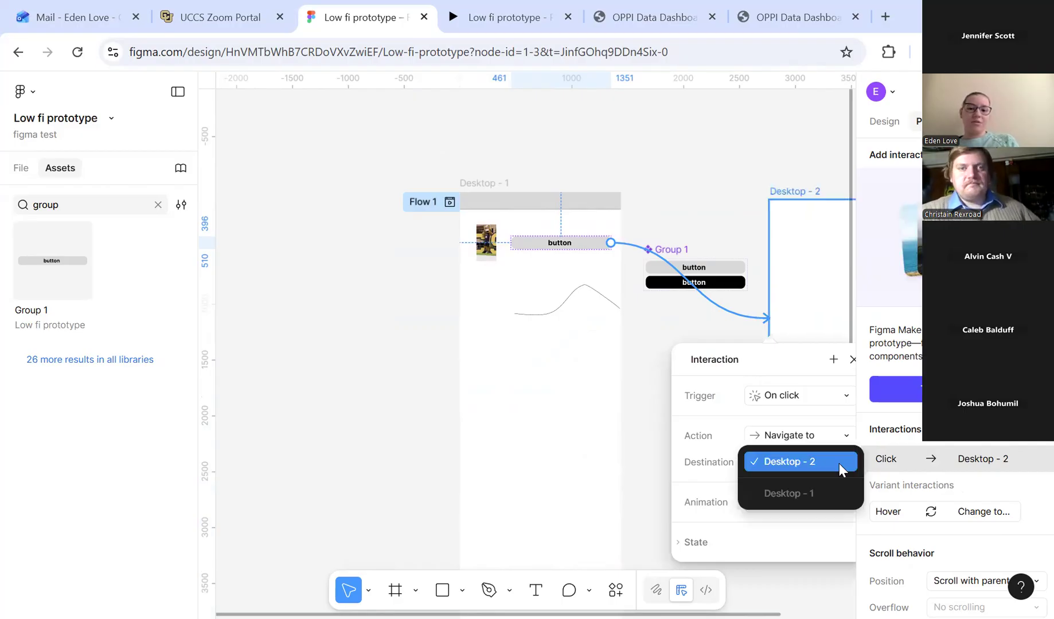
click(851, 360)
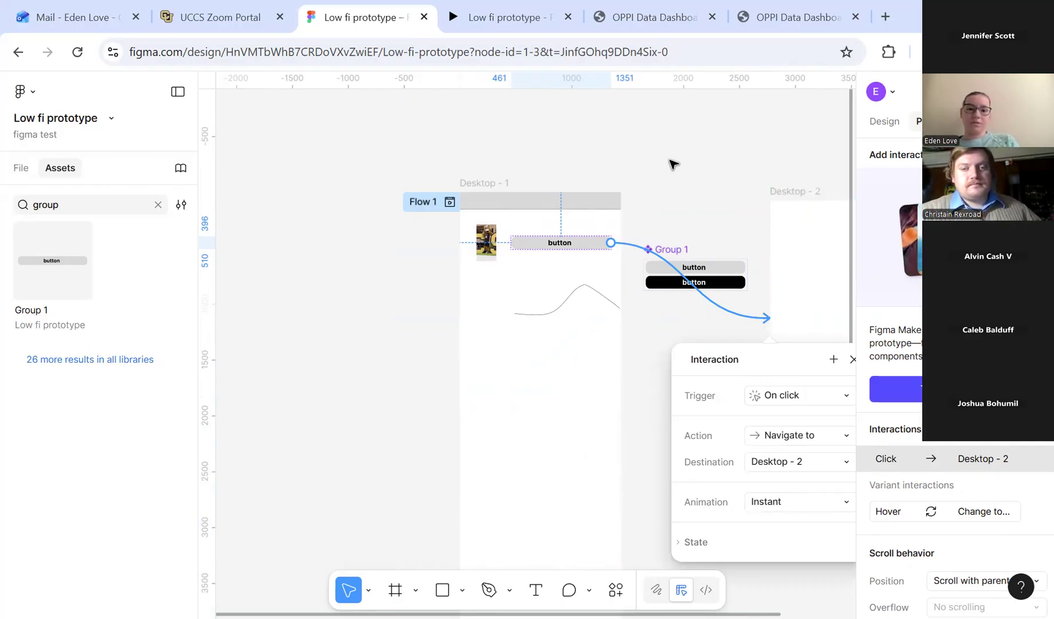
Change the On click action of both Group 1 button variants from Open link to Navigate to, with Desktop - 2 as the destination.
click(724, 274)
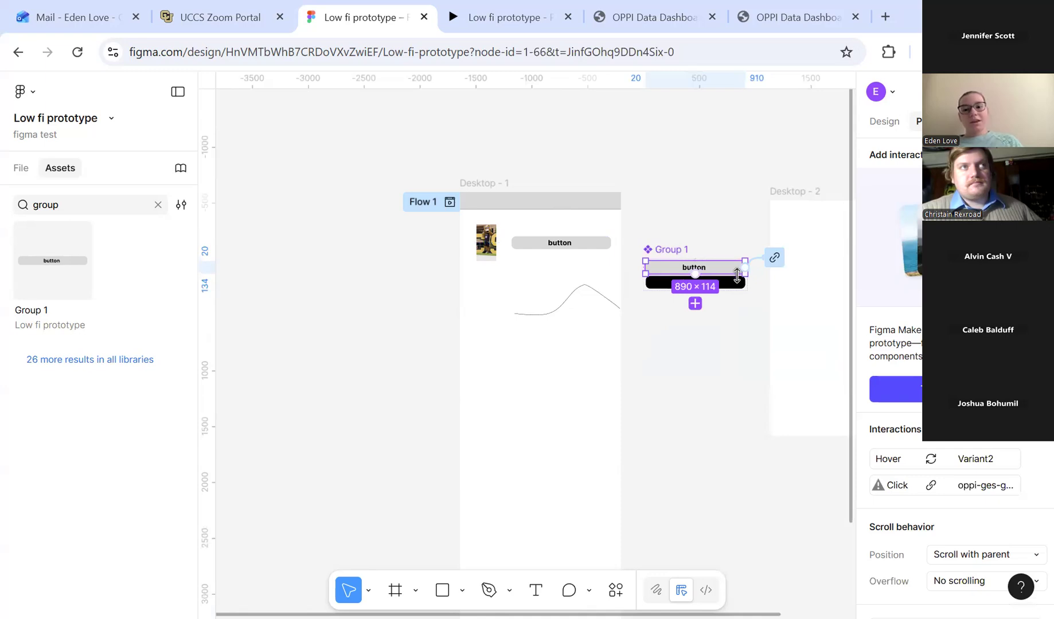
shift+click(733, 284)
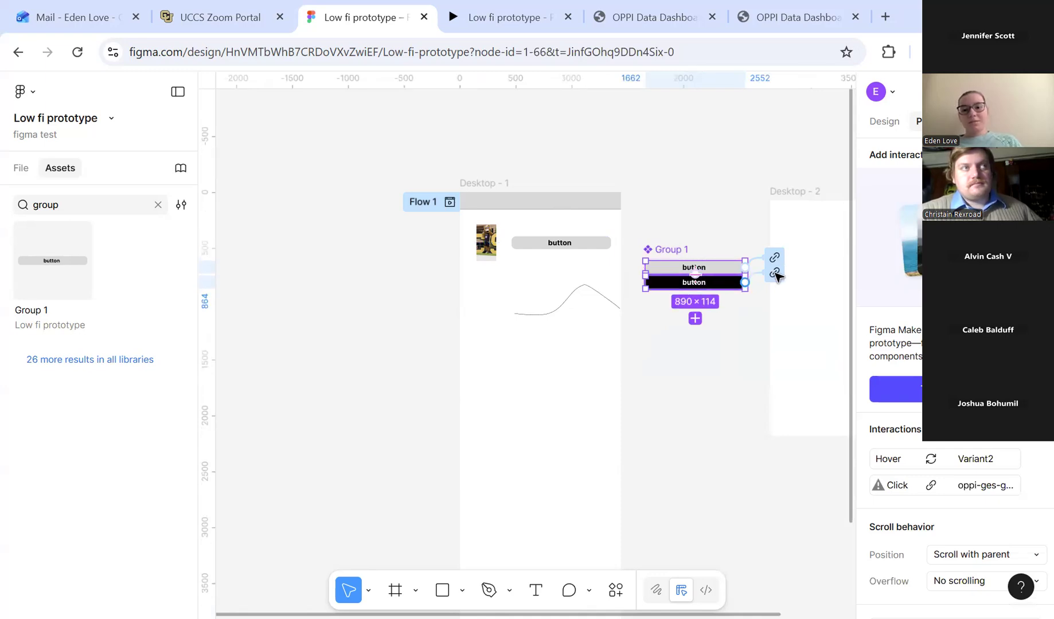
click(961, 484)
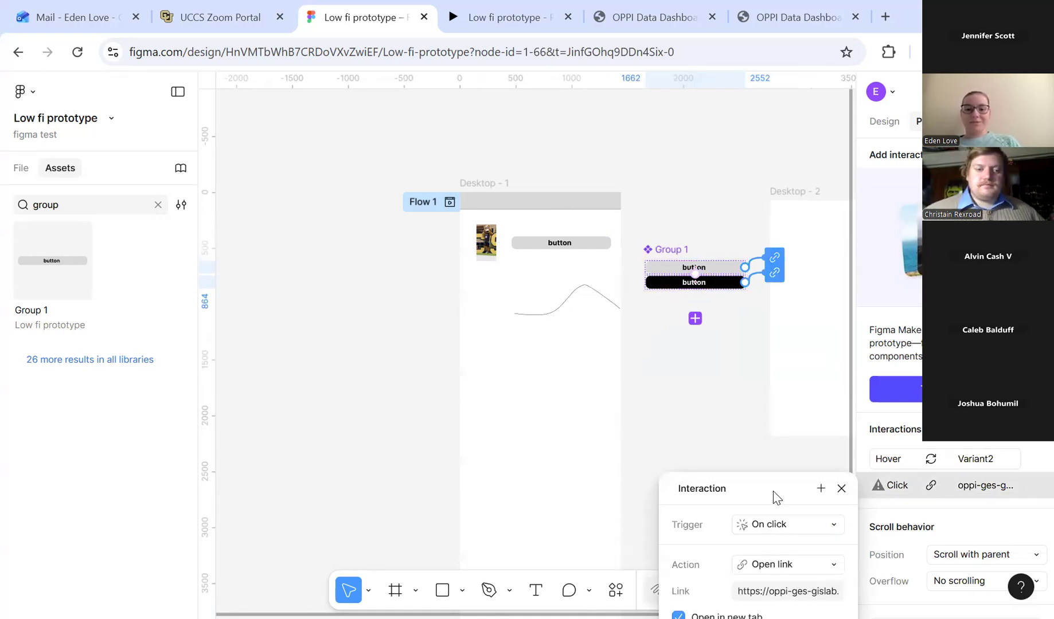
drag(776, 498, 810, 289)
click(863, 366)
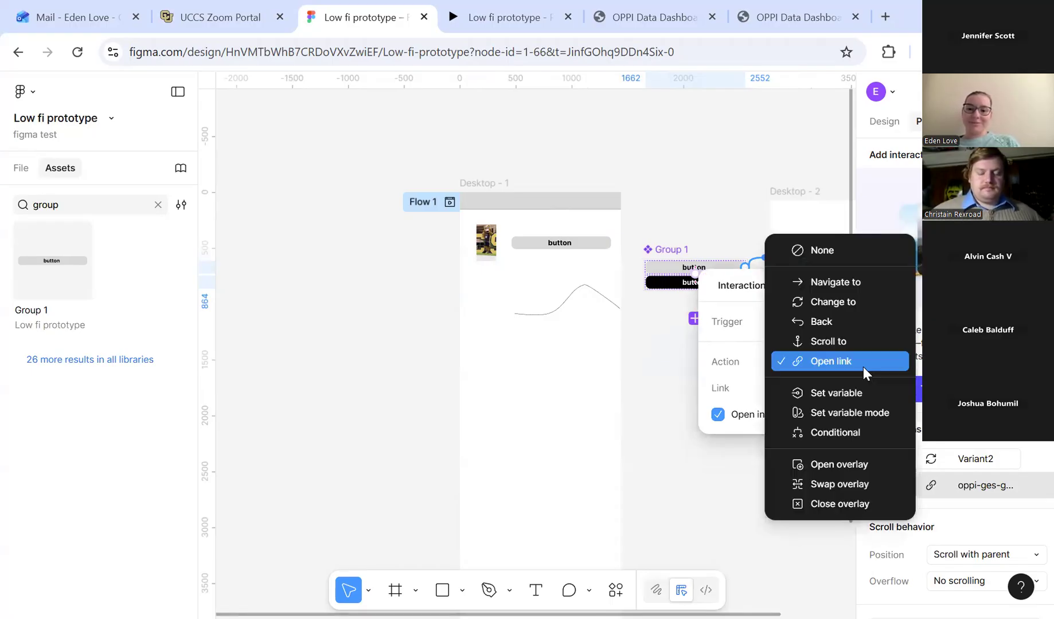
click(850, 281)
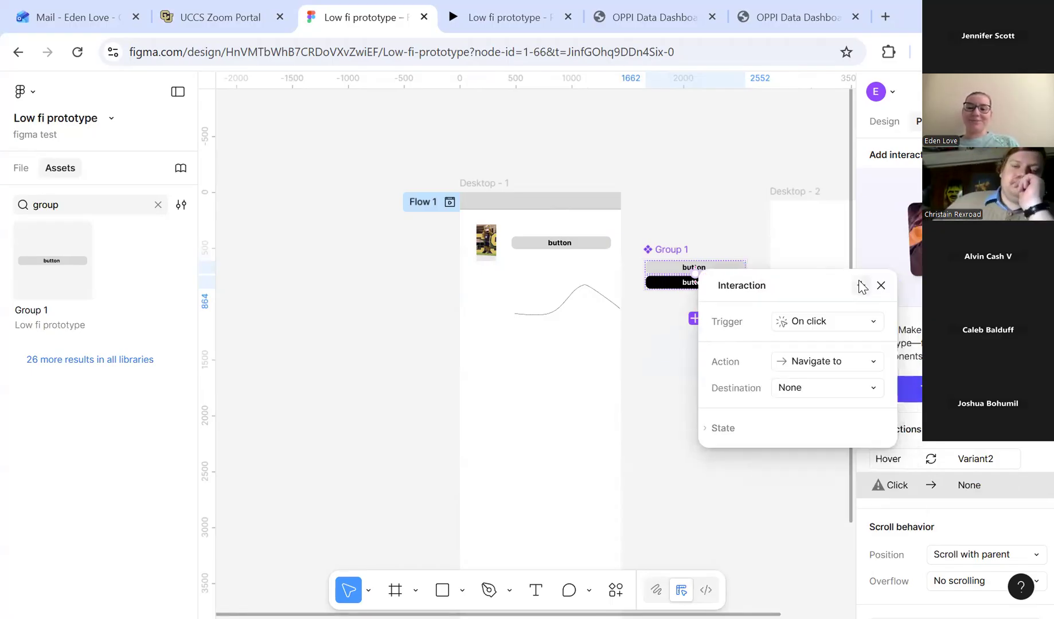
click(825, 389)
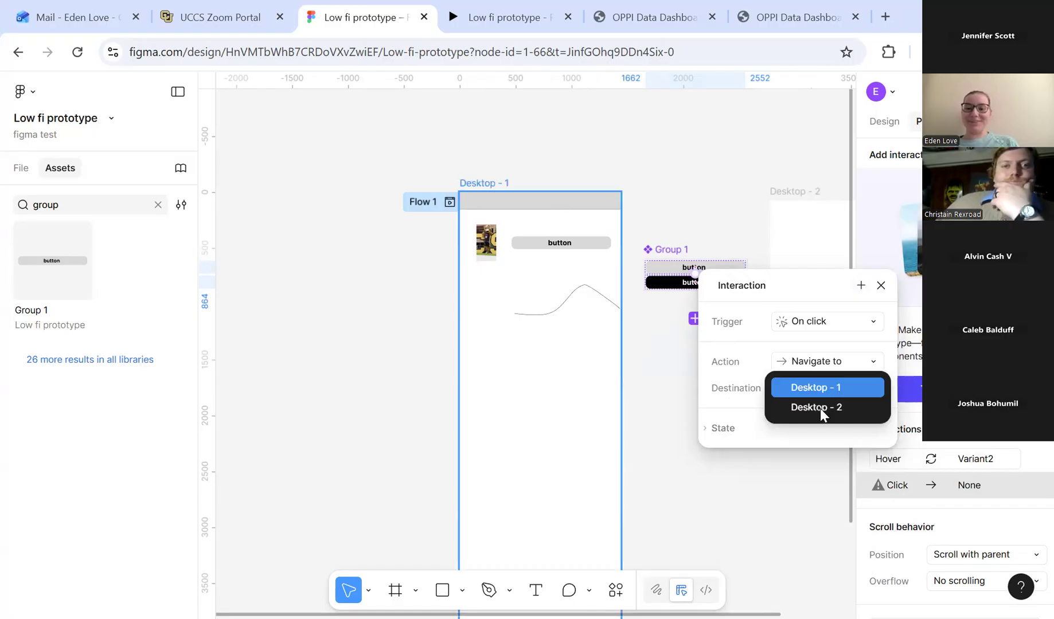
click(823, 408)
click(881, 286)
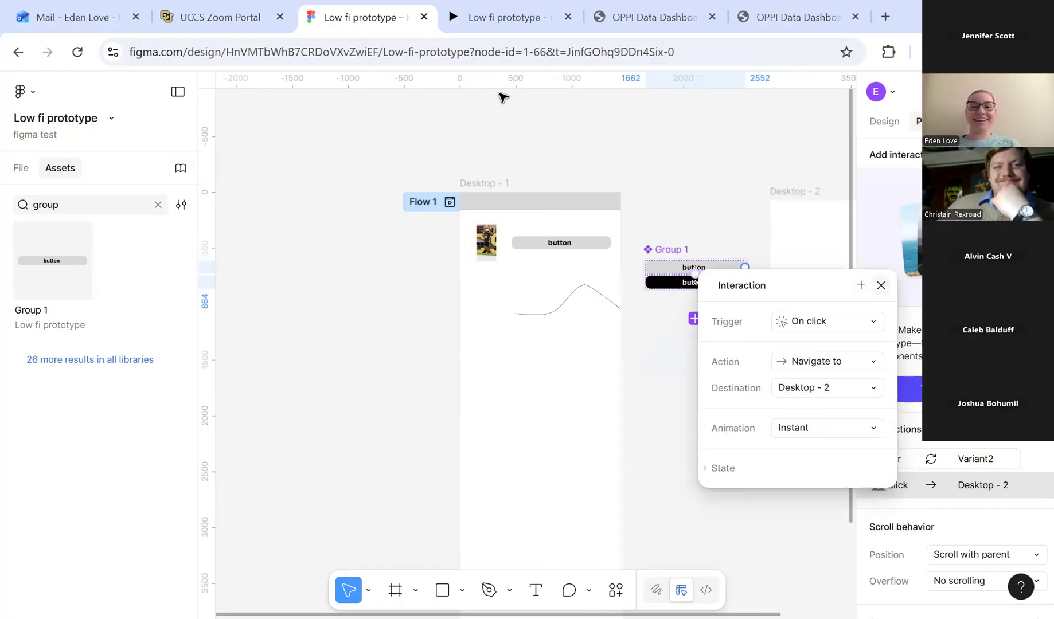
Test the button's page navigation in the running prototype and return to the design file.
click(497, 15)
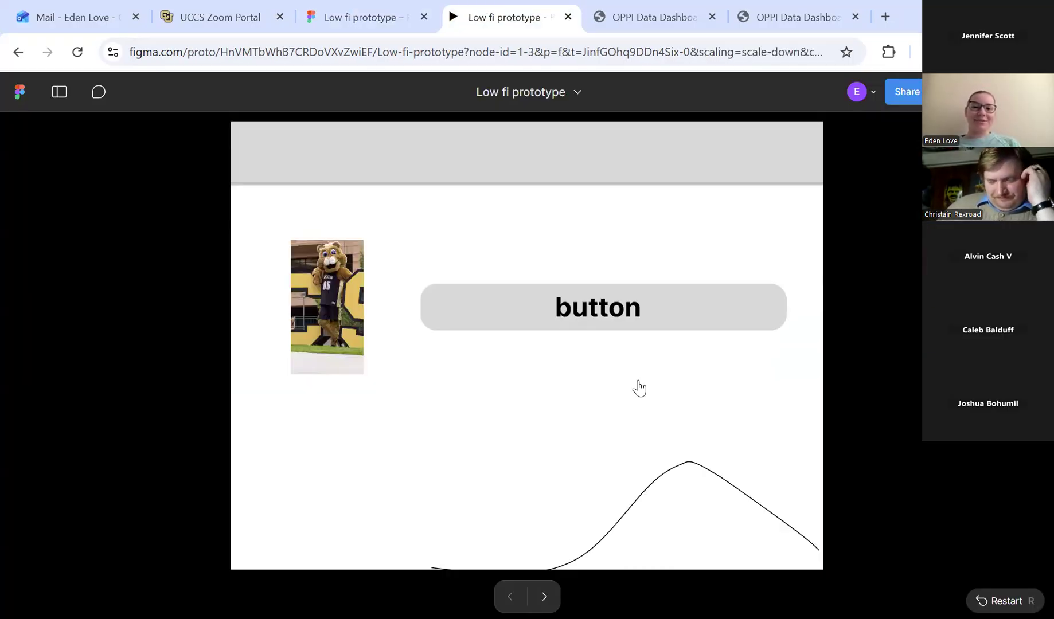
click(576, 307)
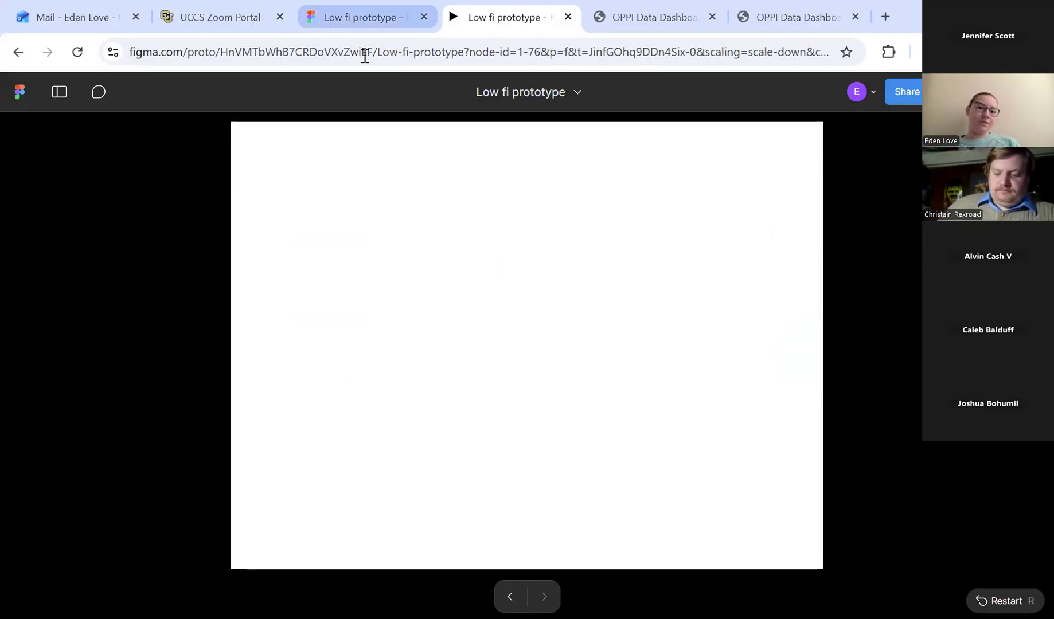
click(382, 5)
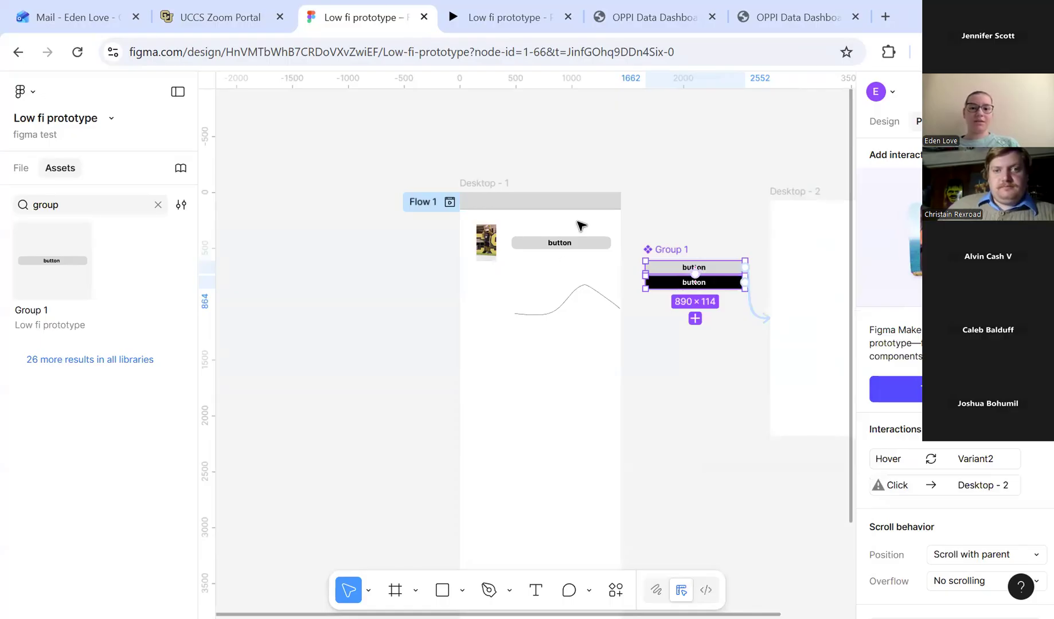
Inspect the interactions of the placed button in the Desktop - 1 frame.
scroll(608, 291, down, 2)
scroll(608, 291, up, 4)
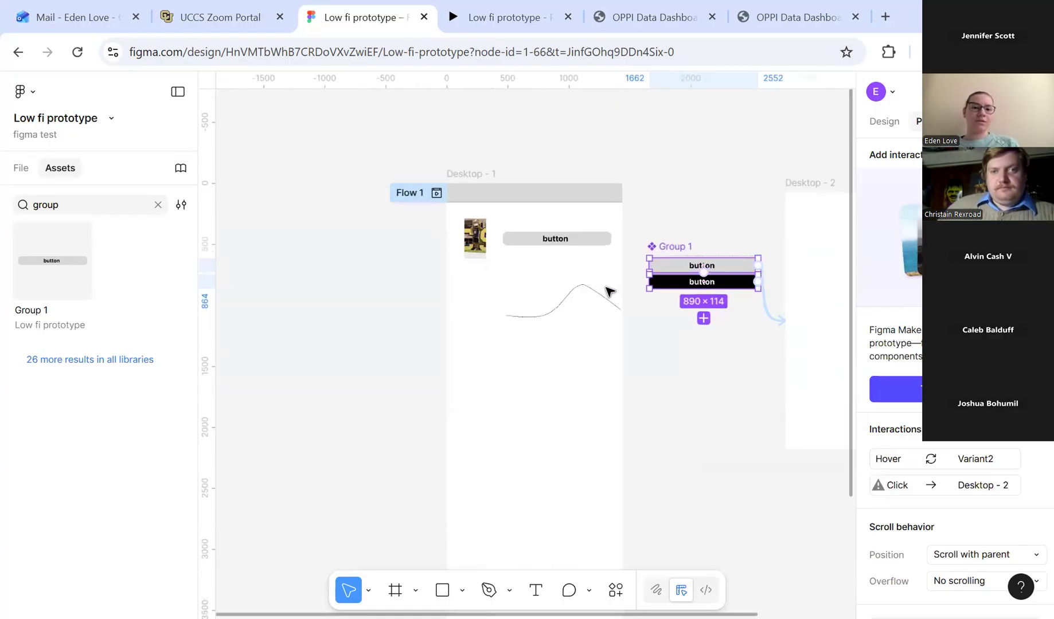
scroll(609, 291, down, 1)
scroll(609, 291, up, 3)
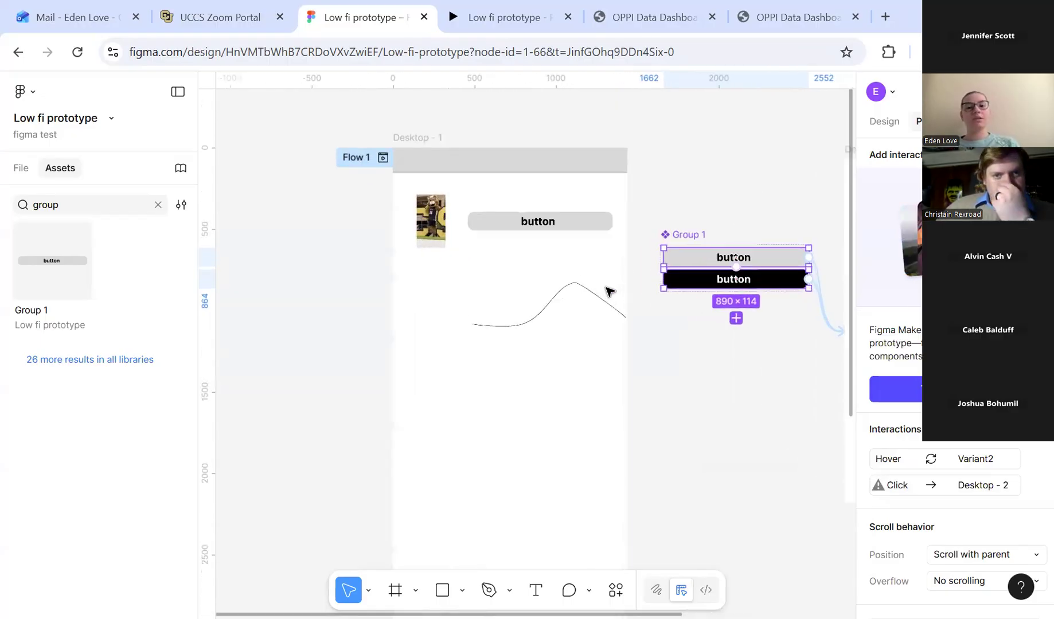
click(561, 221)
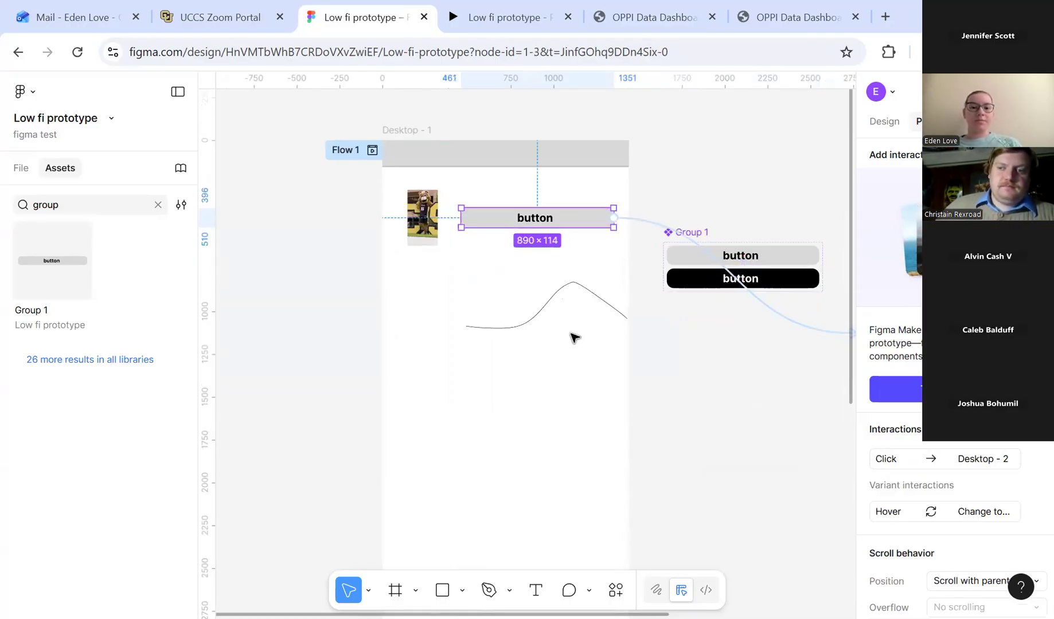
Add a new frame using the Desktop preset (1440 × 1024) beside Desktop - 2.
scroll(572, 336, down, 4)
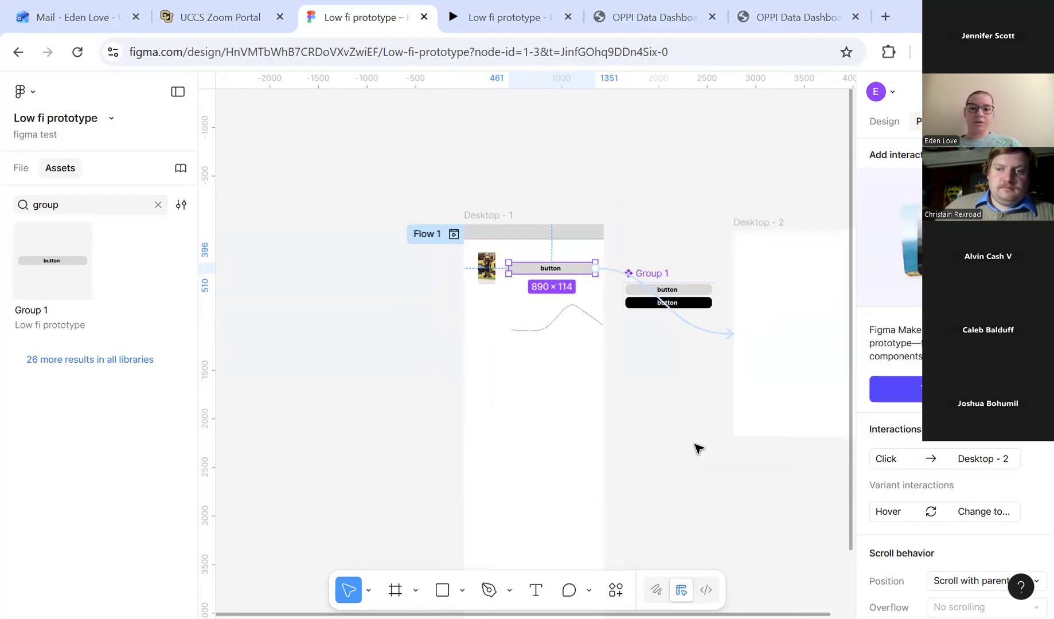
scroll(696, 445, right, 5)
click(391, 590)
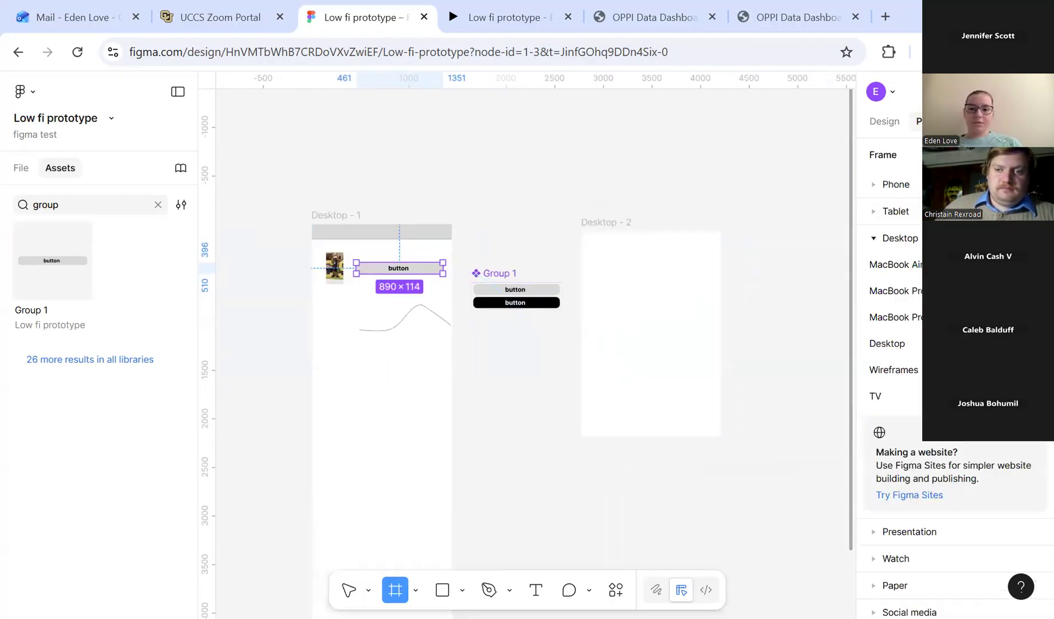
click(904, 344)
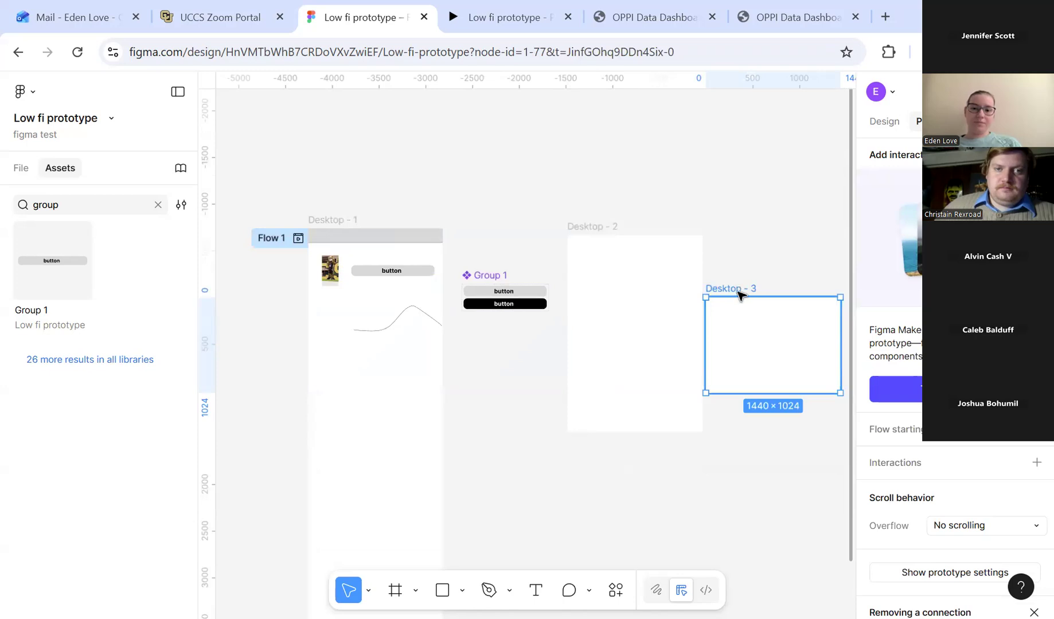
Copy the button instance from Desktop - 1 into Desktop - 3, and move that frame up and slightly away from Desktop - 2.
click(418, 275)
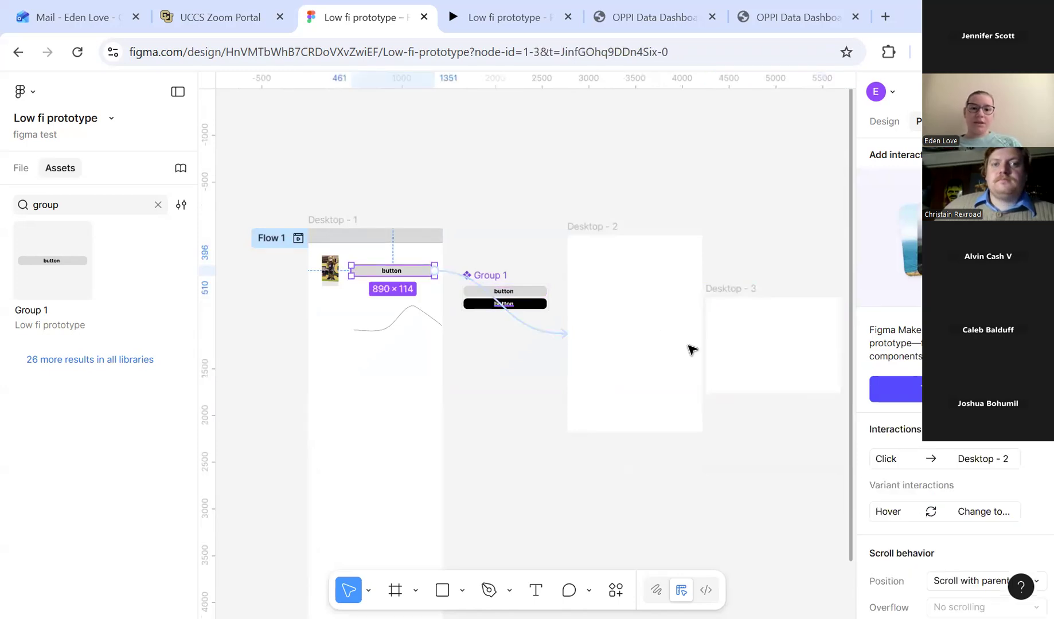
alt+drag(409, 271, 807, 331)
drag(755, 294, 757, 209)
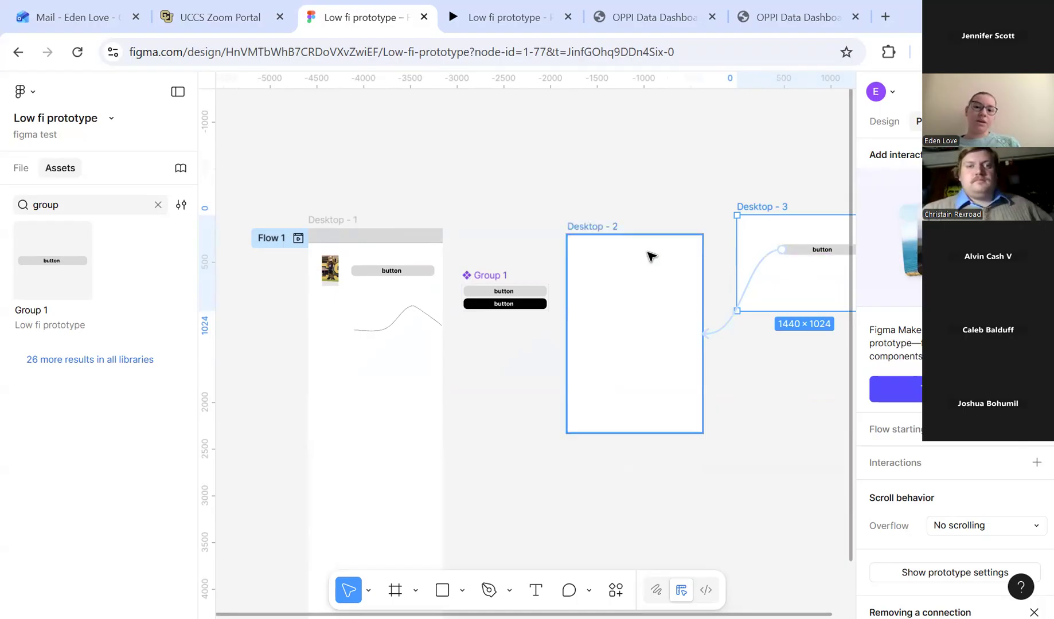
scroll(487, 241, left, 3)
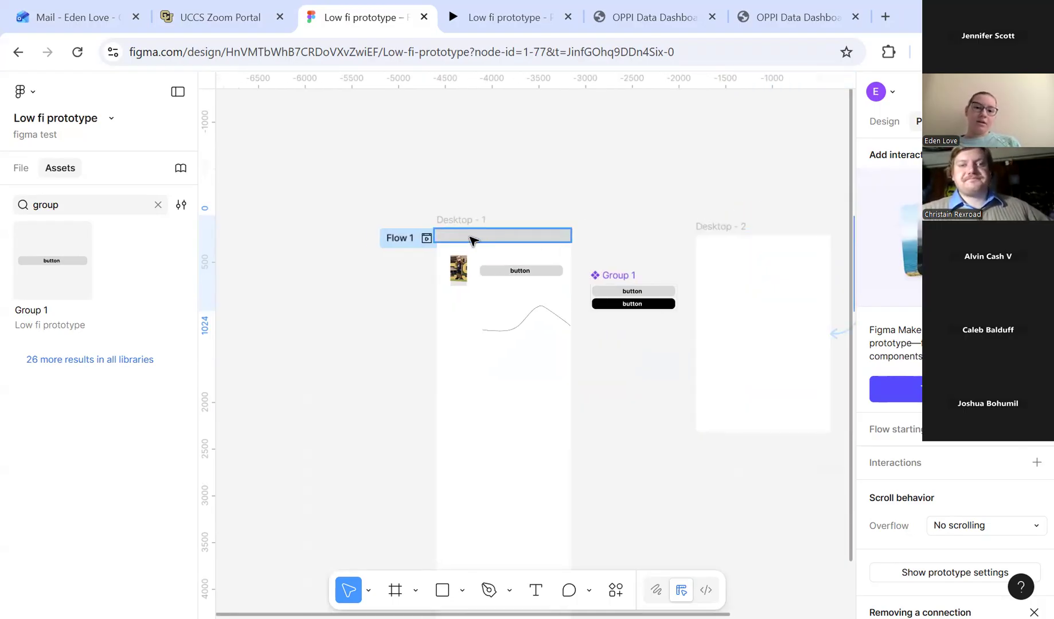
scroll(470, 240, up, 5)
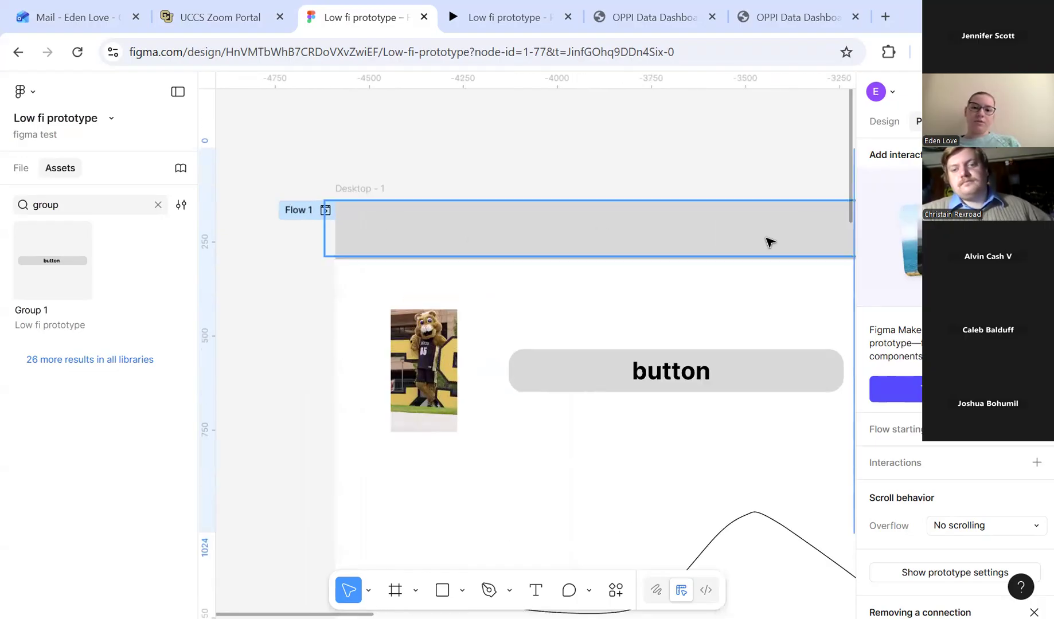
scroll(768, 241, down, 4)
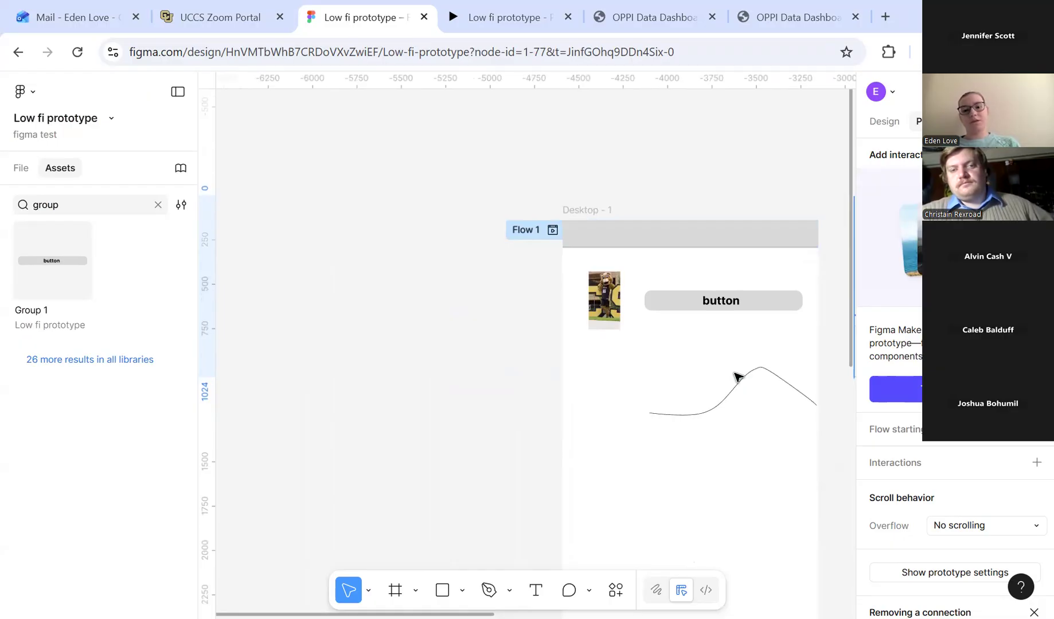
scroll(613, 349, right, 3)
scroll(614, 349, down, 4)
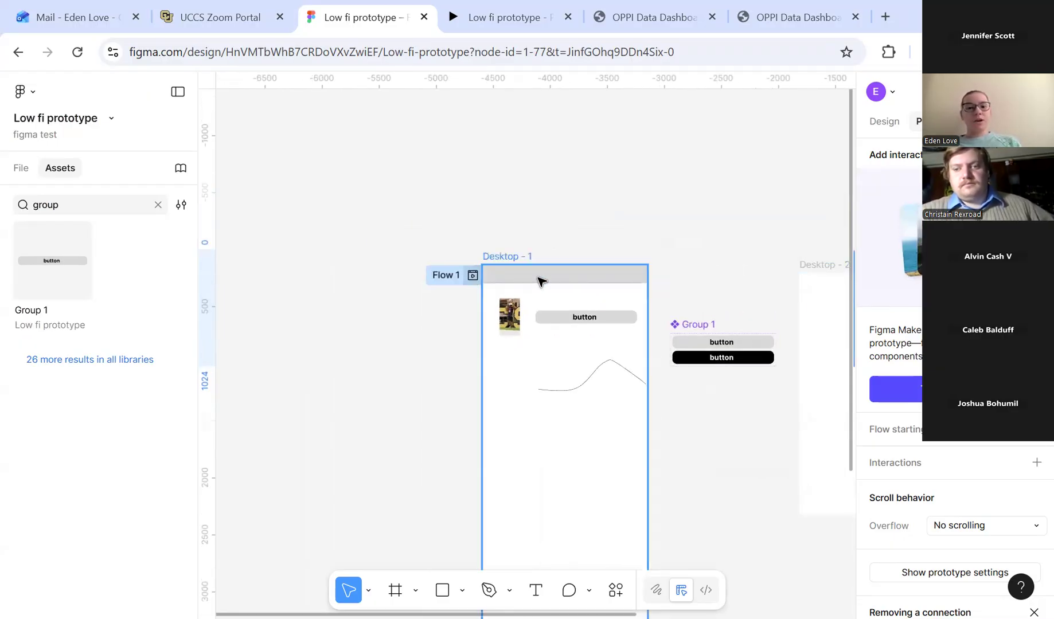
scroll(621, 262, right, 3)
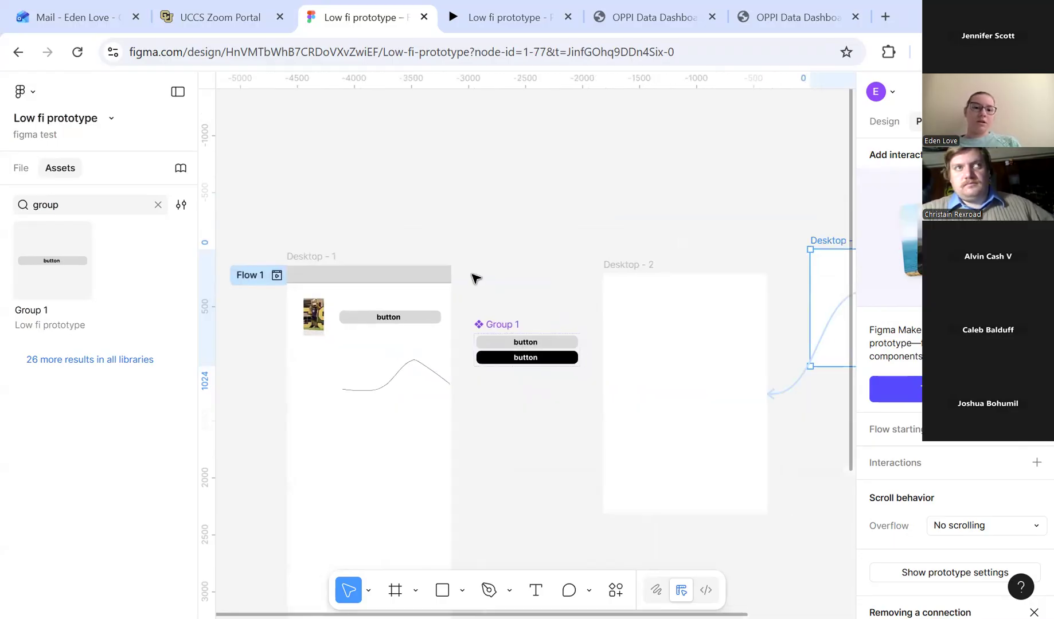
Add the text "natural resources" to the grey header bar of Desktop - 1 and position it within the bar.
scroll(475, 275, left, 4)
scroll(571, 281, up, 5)
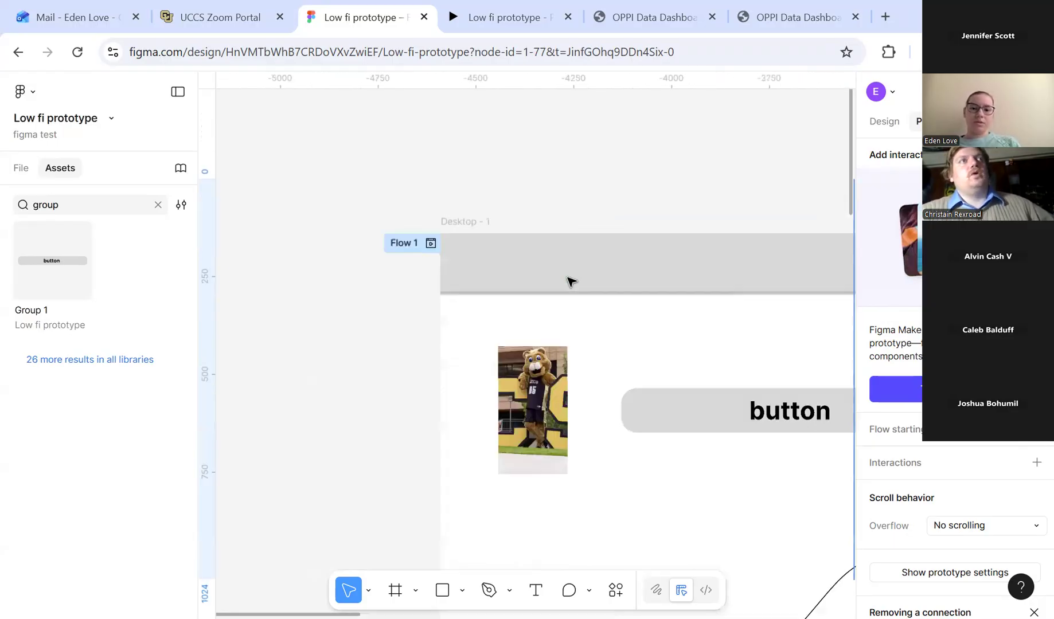
click(553, 493)
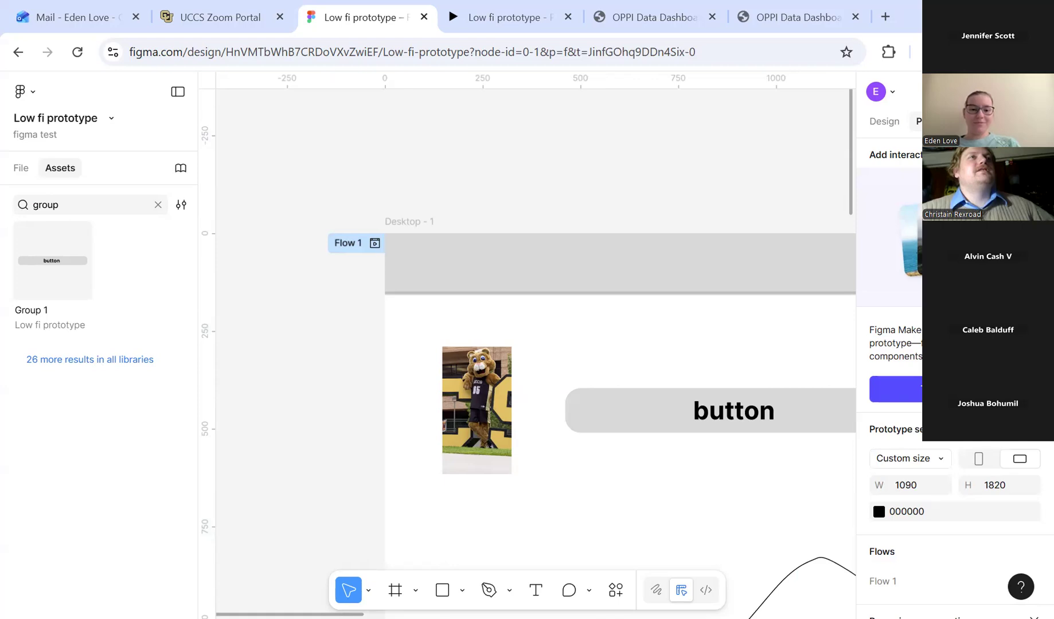
click(652, 278)
key(t)
click(507, 268)
text(nat)
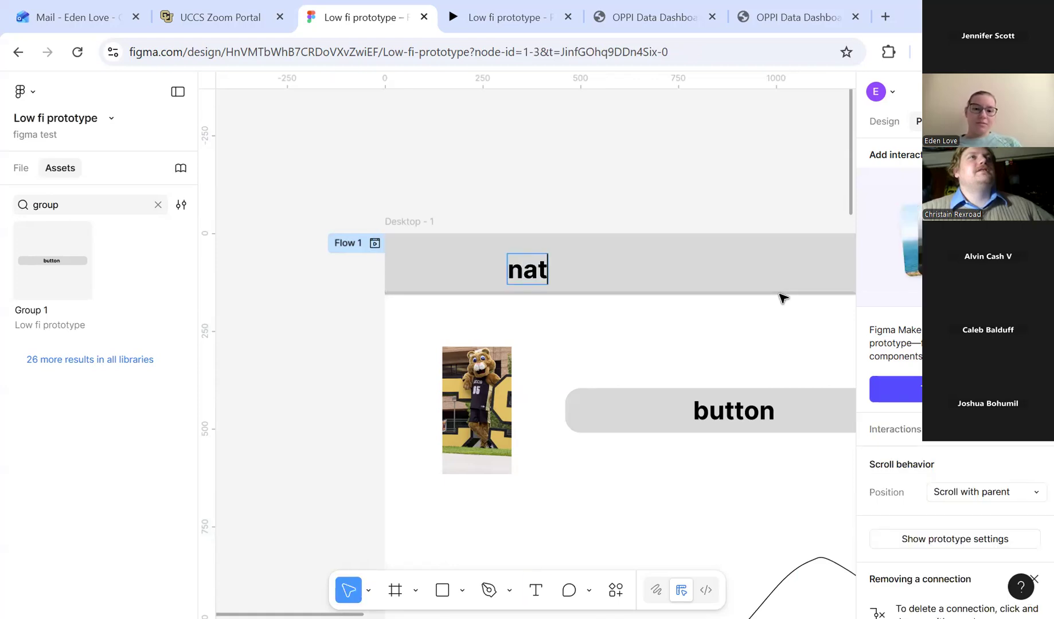
text(ural resources)
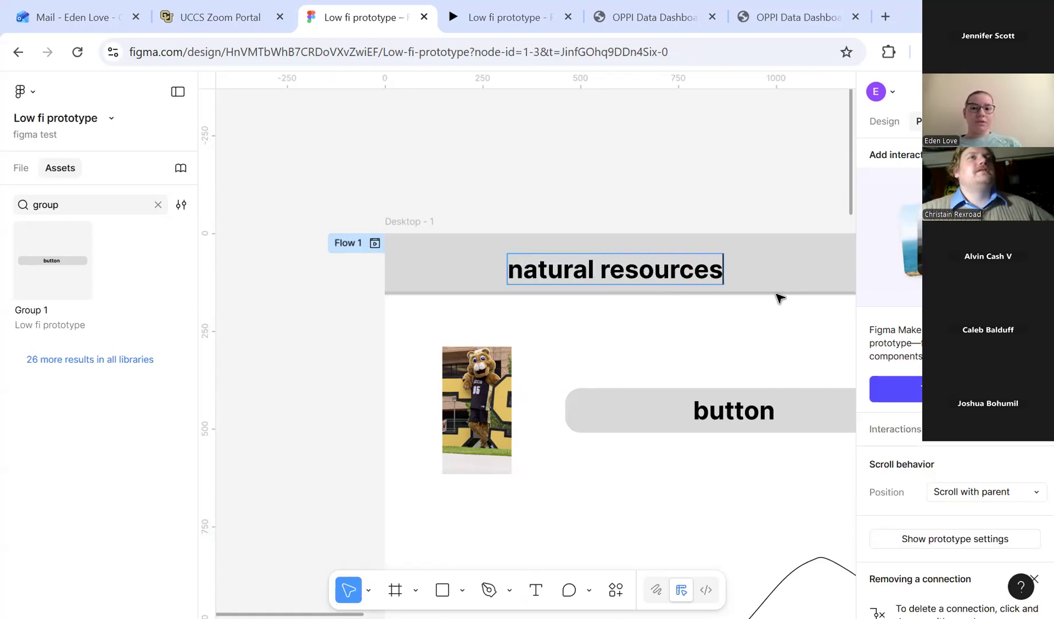
key(Escape)
drag(665, 280, 682, 267)
Link the "natural resources" header text to Desktop - 2 with an on-click Navigate to interaction.
scroll(720, 278, down, 4)
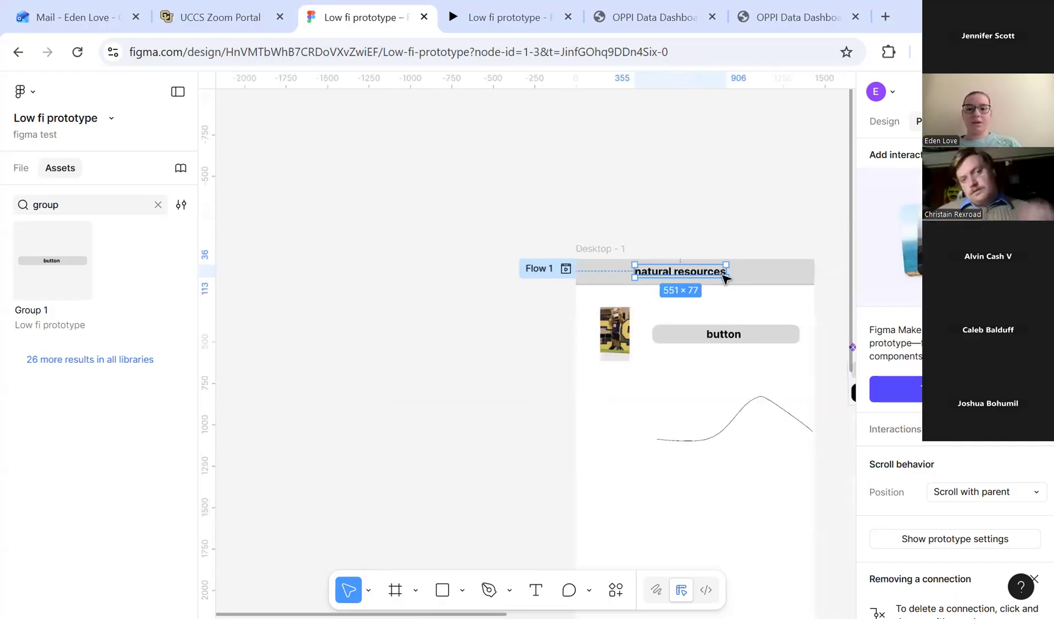
scroll(728, 276, right, 5)
drag(461, 272, 821, 358)
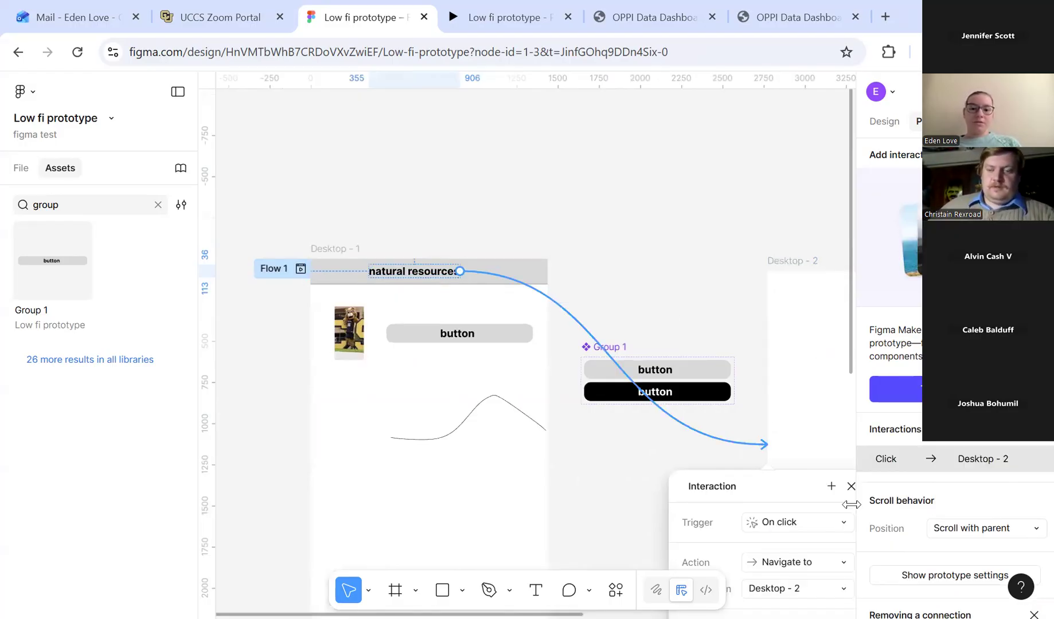
scroll(470, 395, down, 3)
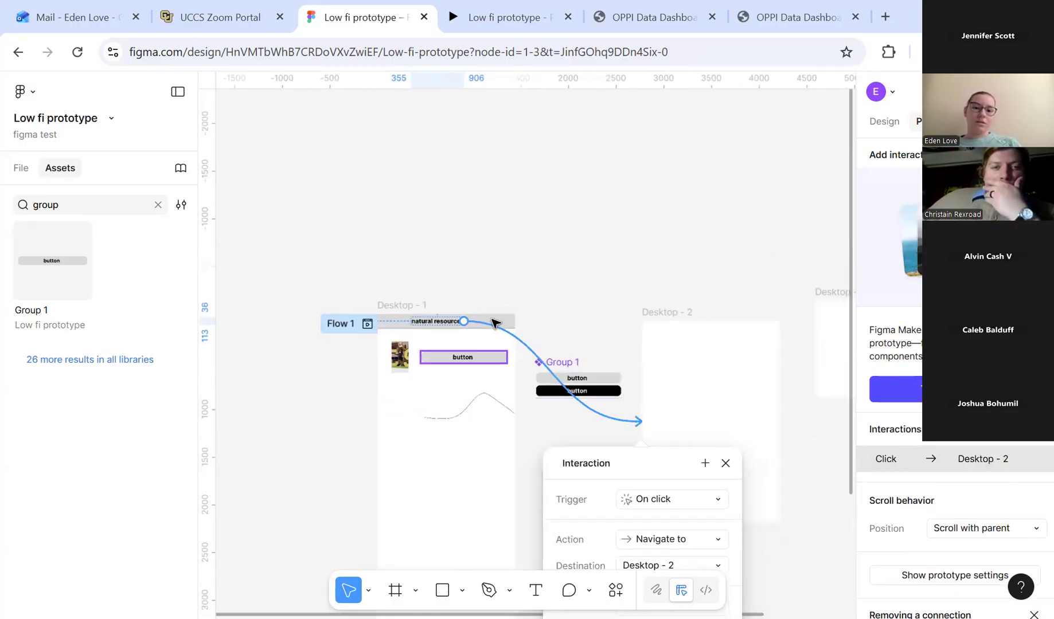
key(Escape)
click(425, 317)
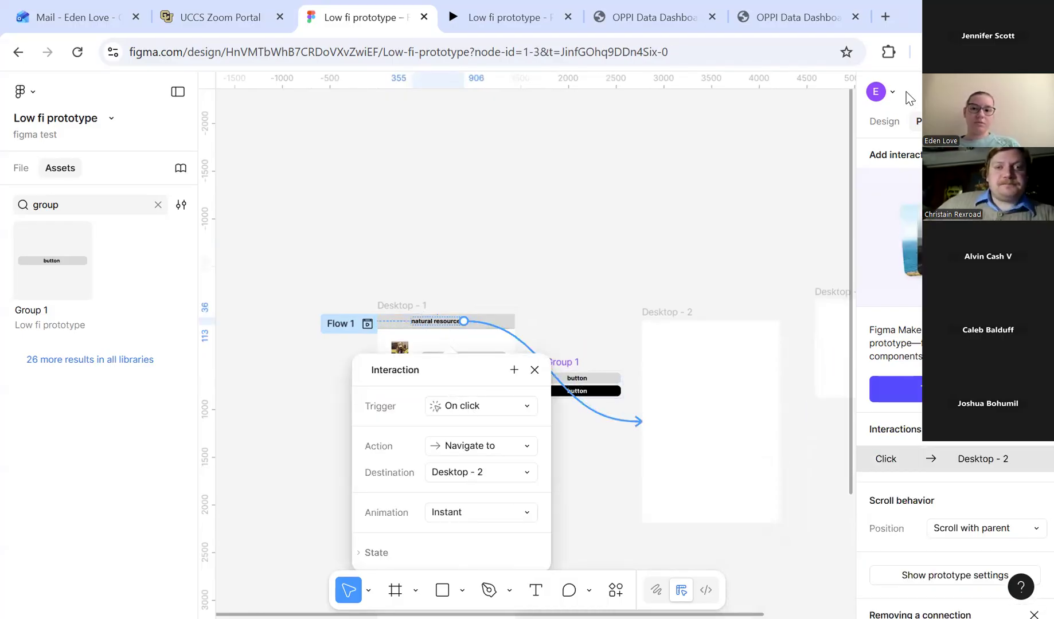
Group the grey header bar and the "natural resources" text in Desktop - 1.
click(873, 121)
shift+click(426, 316)
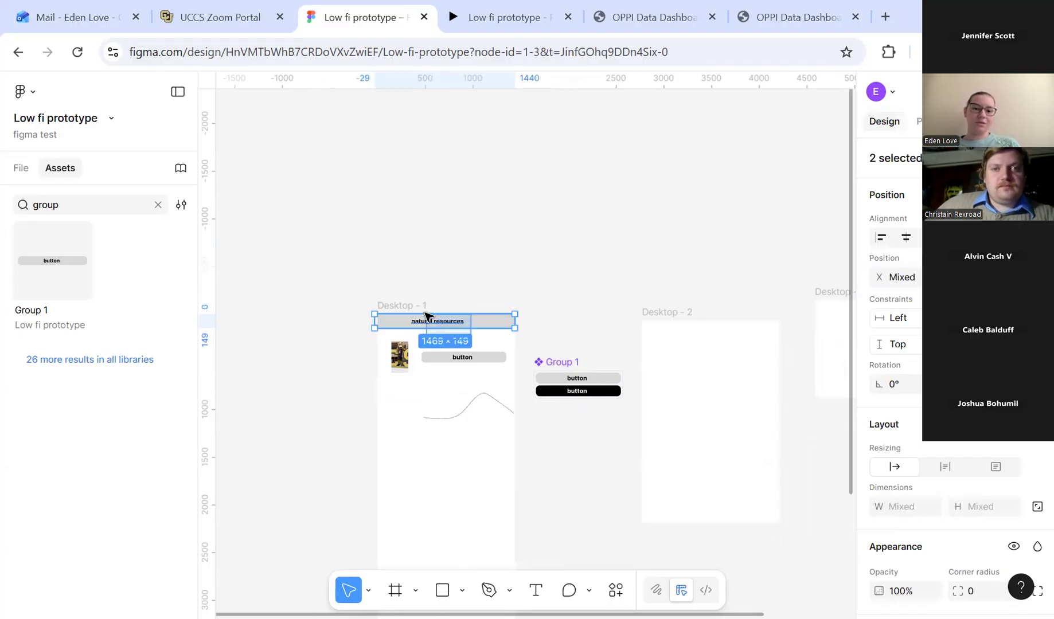
right_click(529, 322)
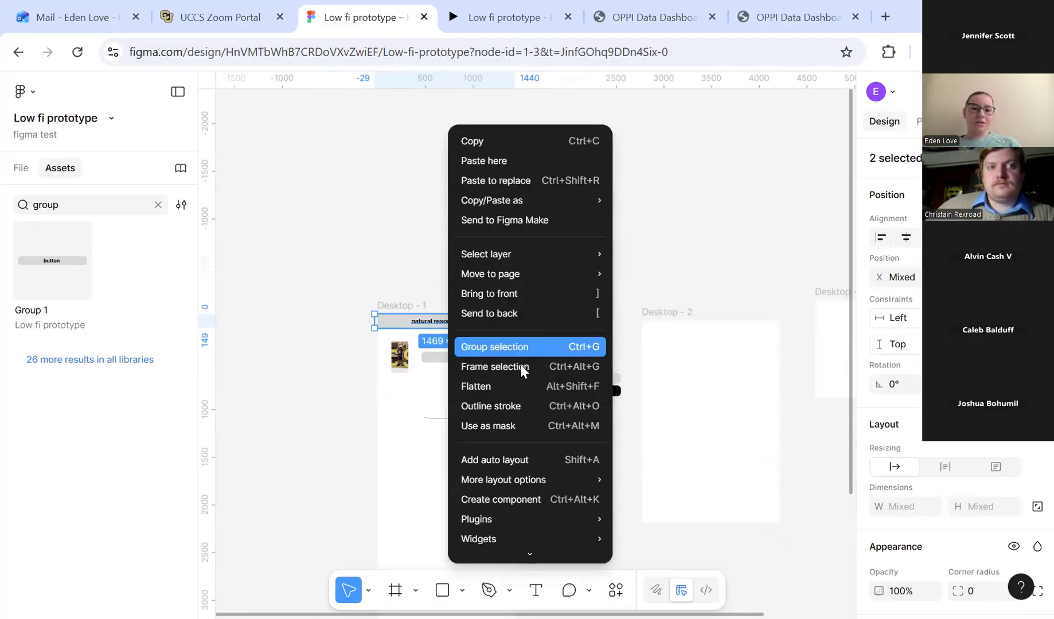
click(481, 345)
Duplicate the grouped "natural resources" header onto the upper edge of Desktop - 2.
drag(476, 326, 738, 329)
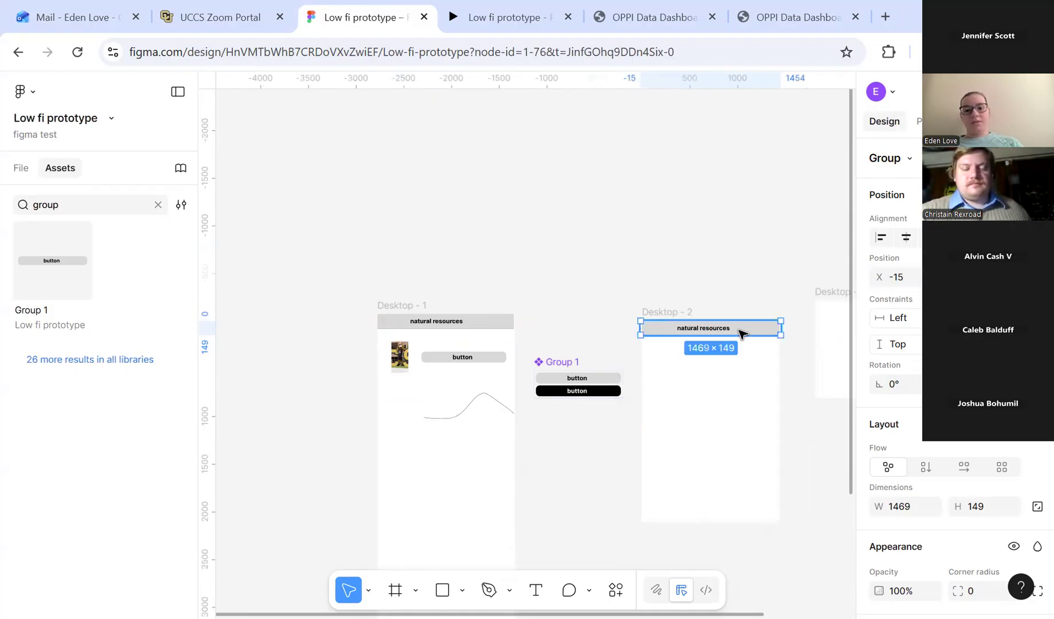
ctrl+scroll(743, 335, up, 5)
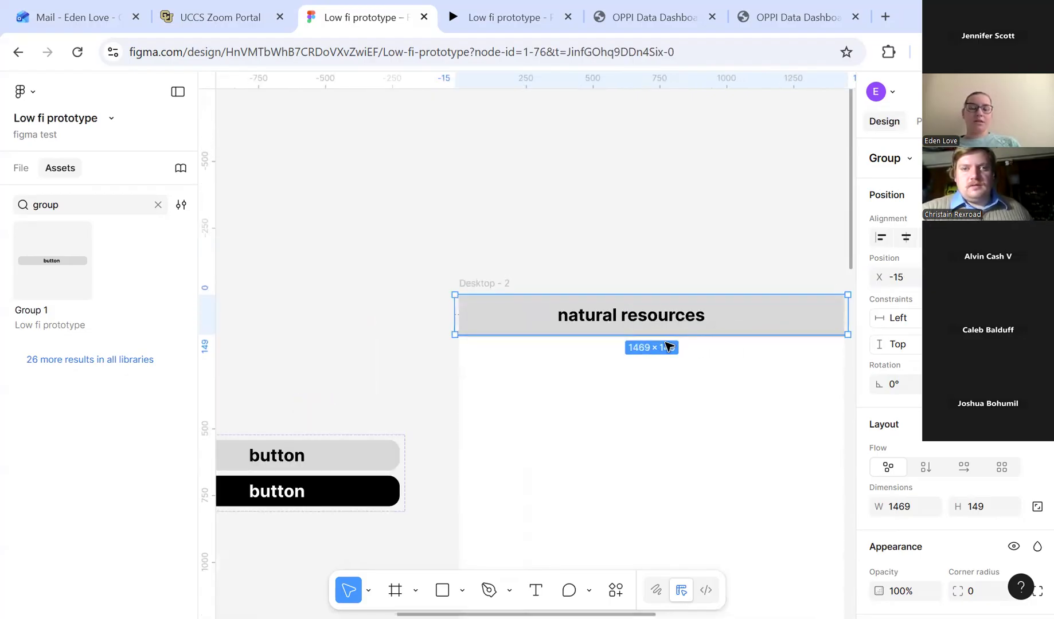
scroll(670, 345, down, 5)
scroll(665, 342, down, 1)
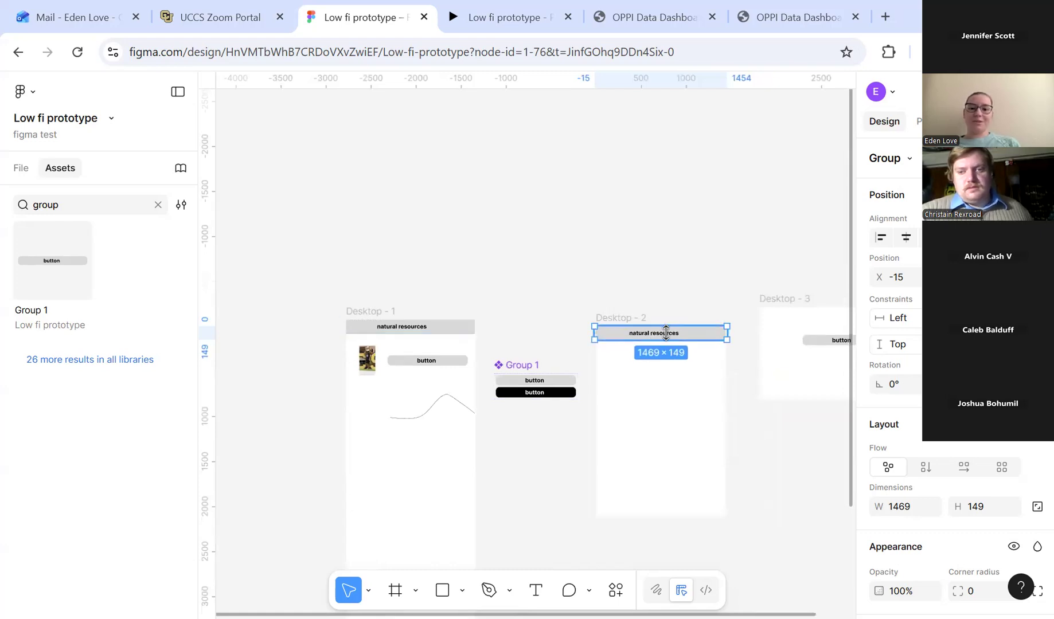
scroll(625, 360, down, 5)
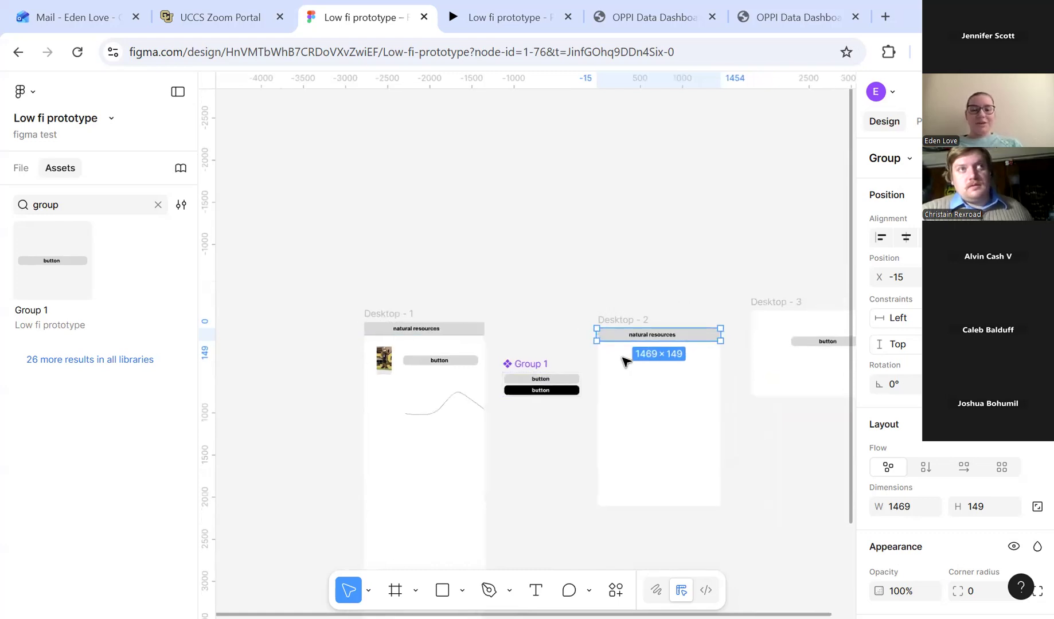
scroll(625, 360, down, 3)
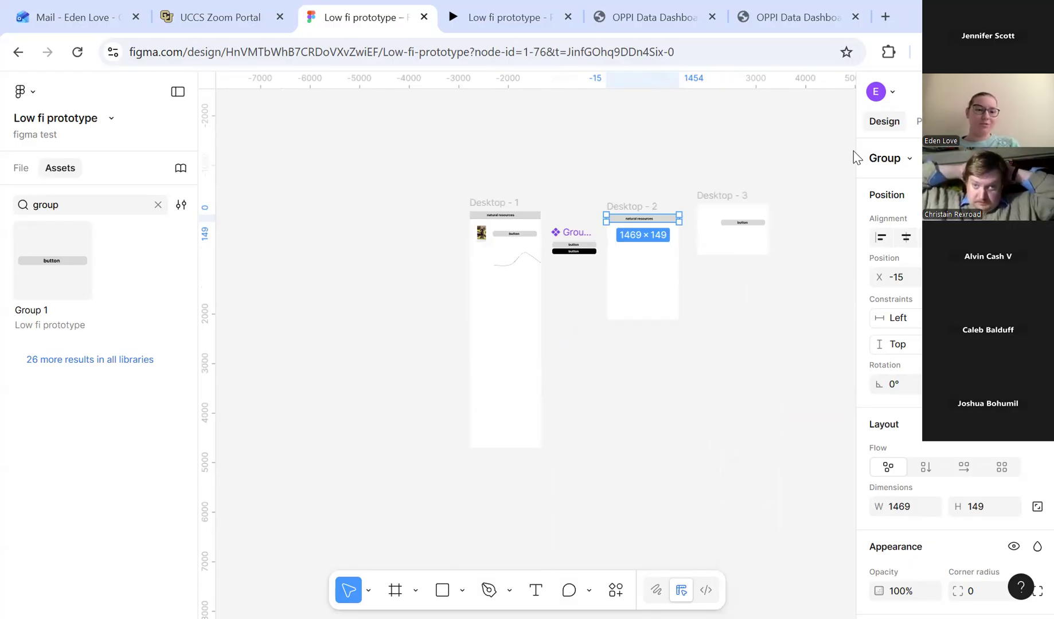
Replace the asset search with the file's layer list, and delete the curved line from Desktop - 1.
click(158, 205)
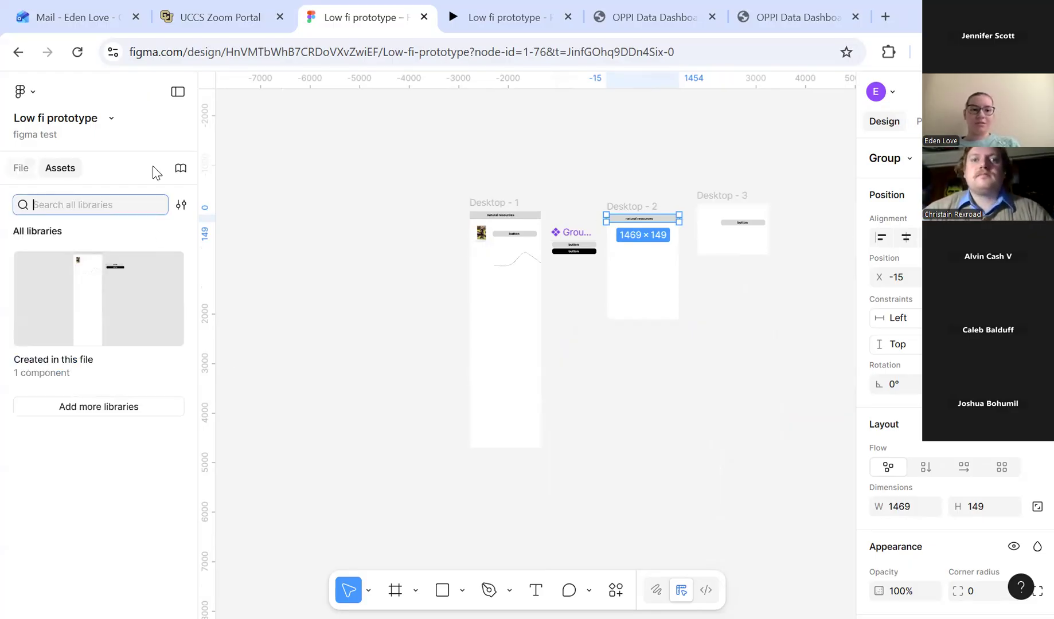
click(21, 168)
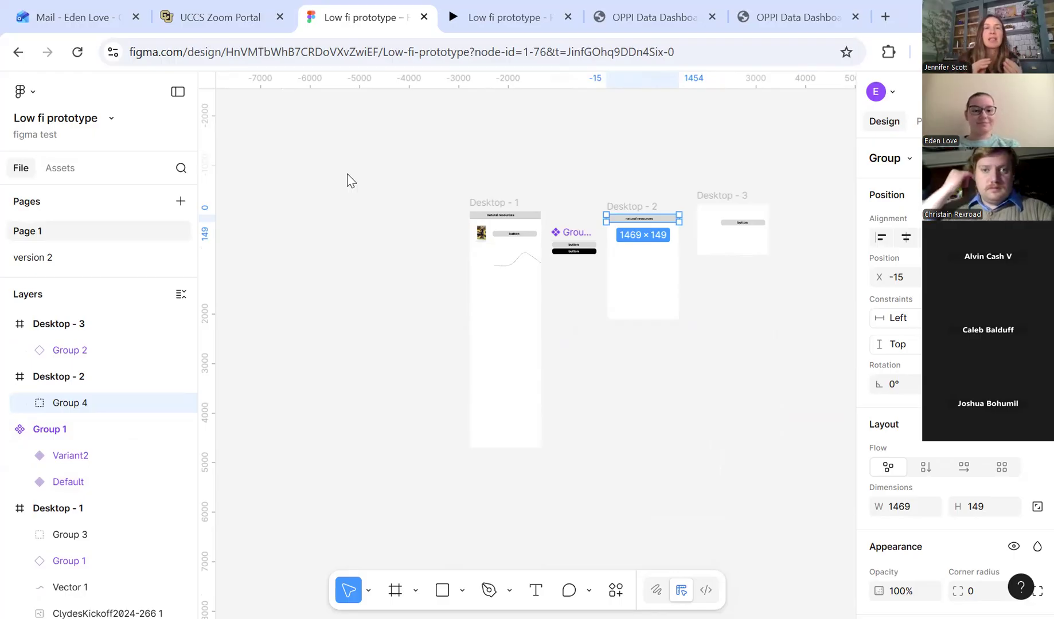
click(523, 259)
key(Delete)
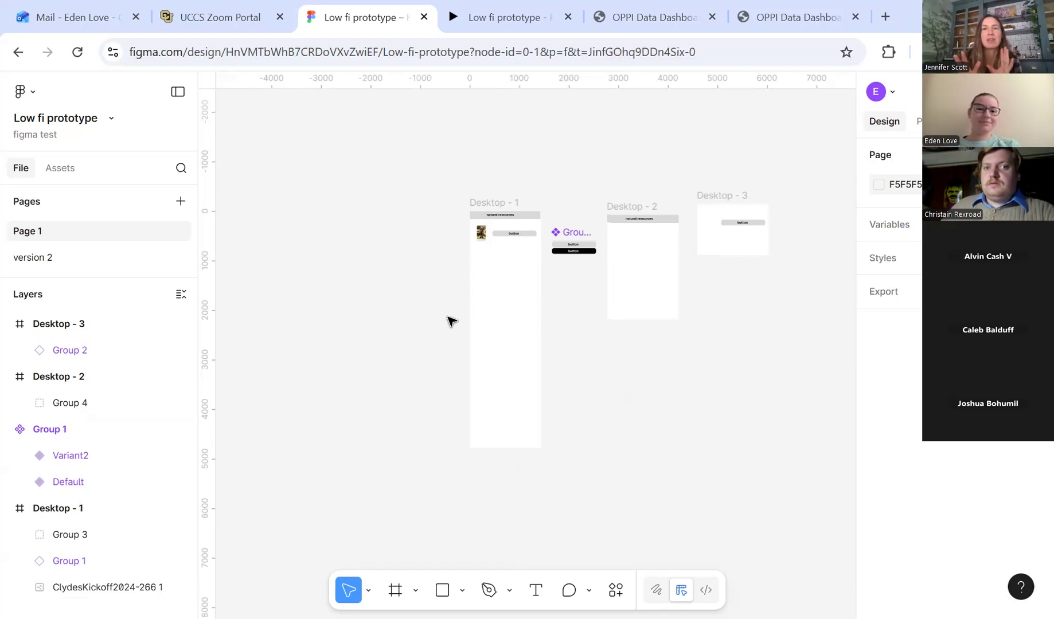
scroll(502, 274, up, 3)
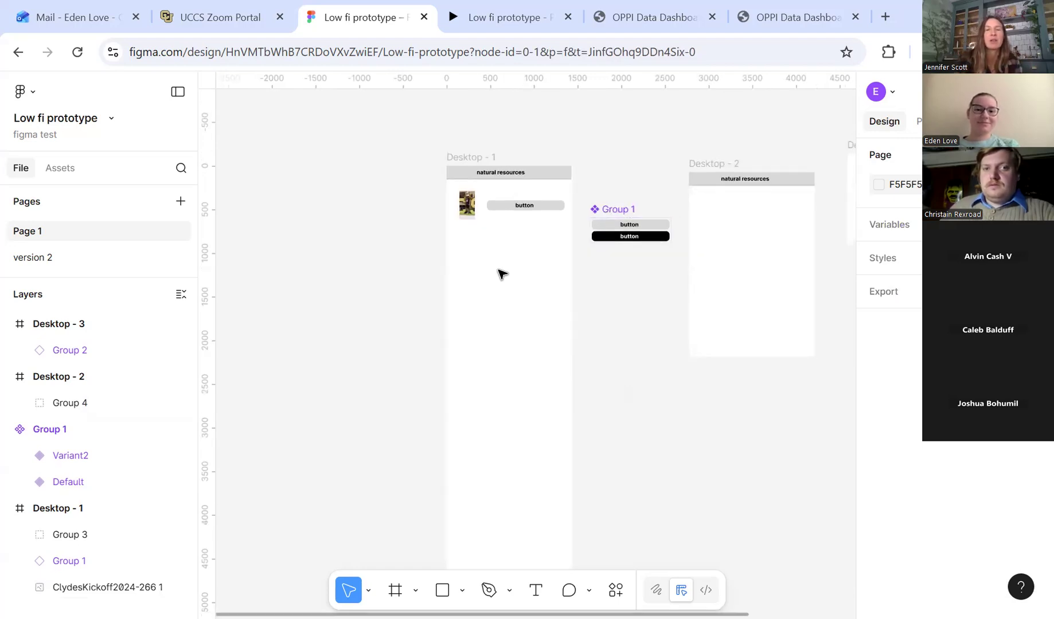
scroll(502, 274, up, 3)
scroll(503, 274, down, 1)
scroll(503, 274, up, 2)
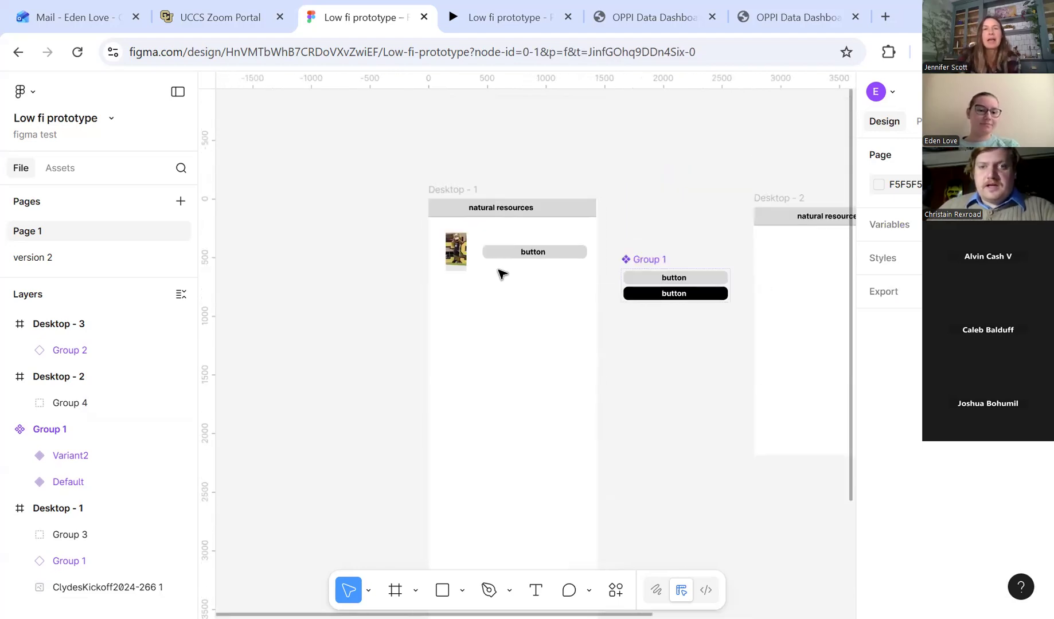
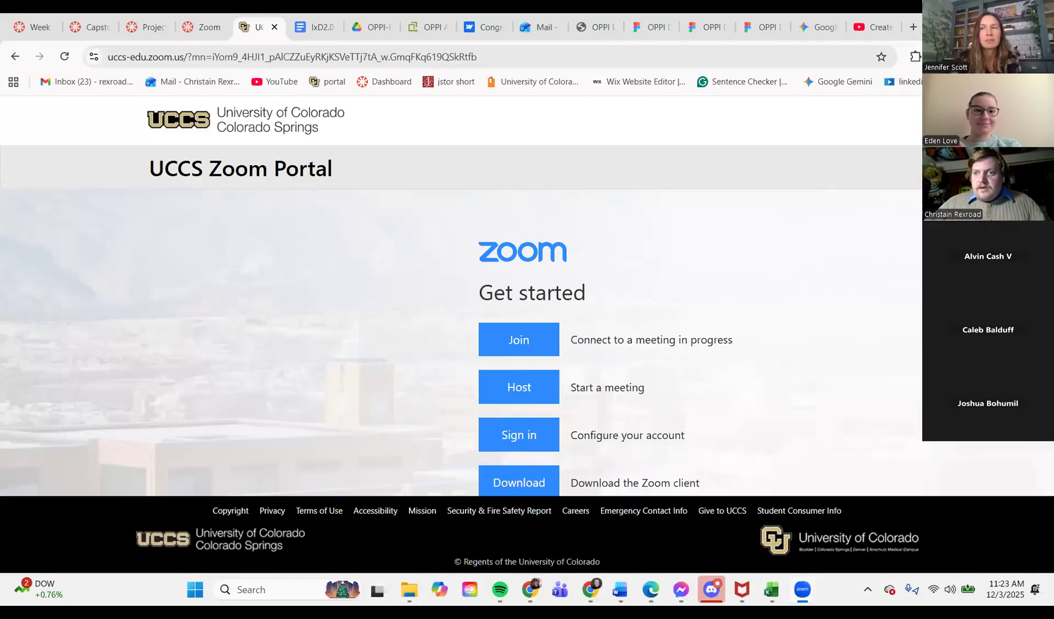
Switch to the OPPI Data Hub Prototype design file.
click(758, 28)
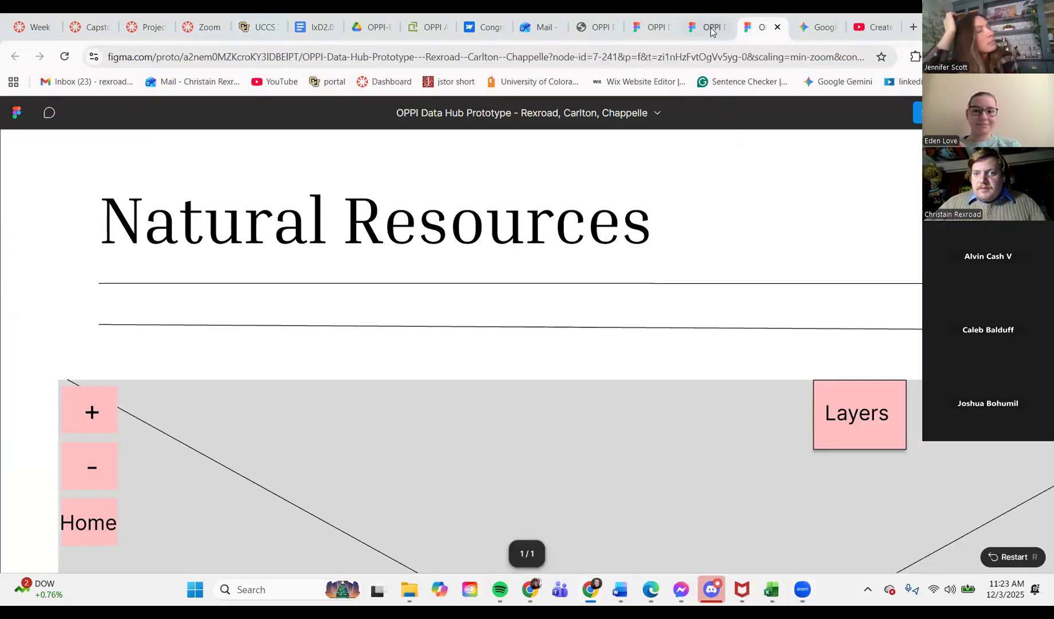
click(642, 27)
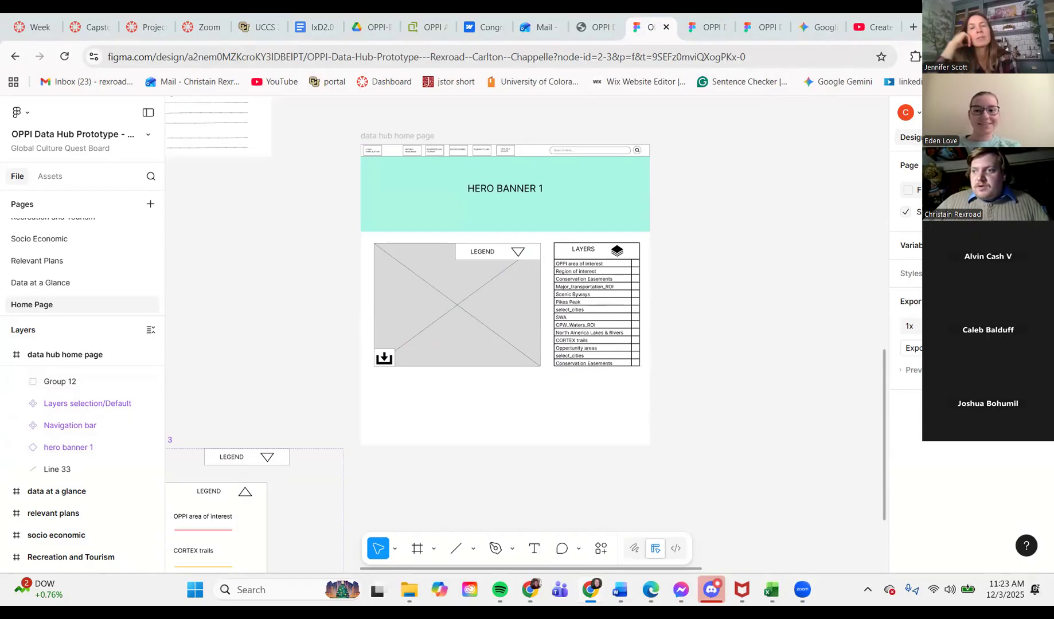
Present the OPPI Data Hub prototype and test the logo/home button on its Natural Resources page.
click(943, 137)
click(986, 112)
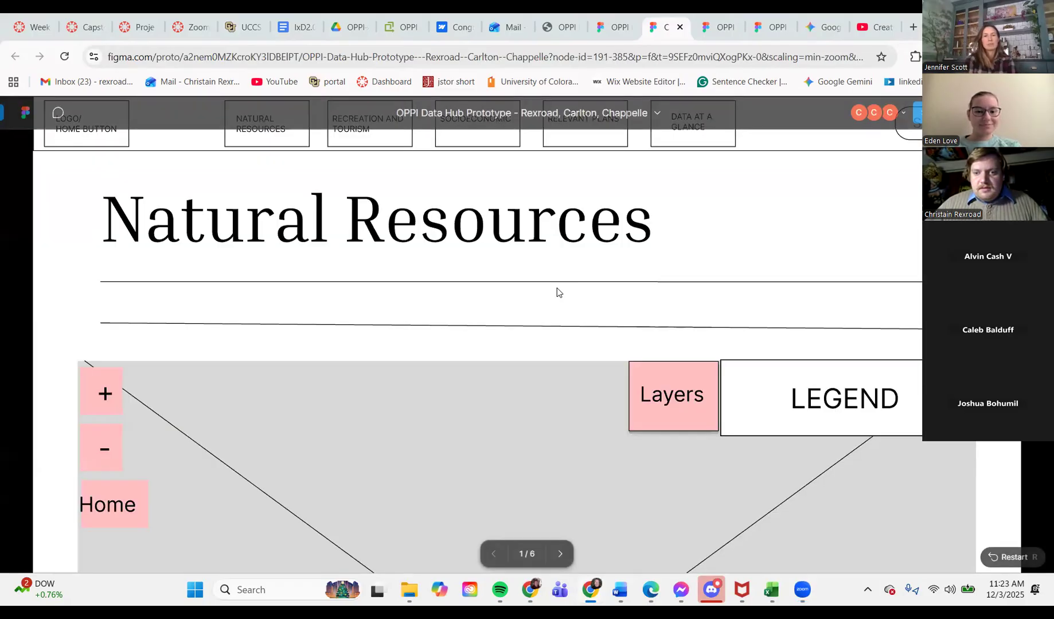
click(92, 142)
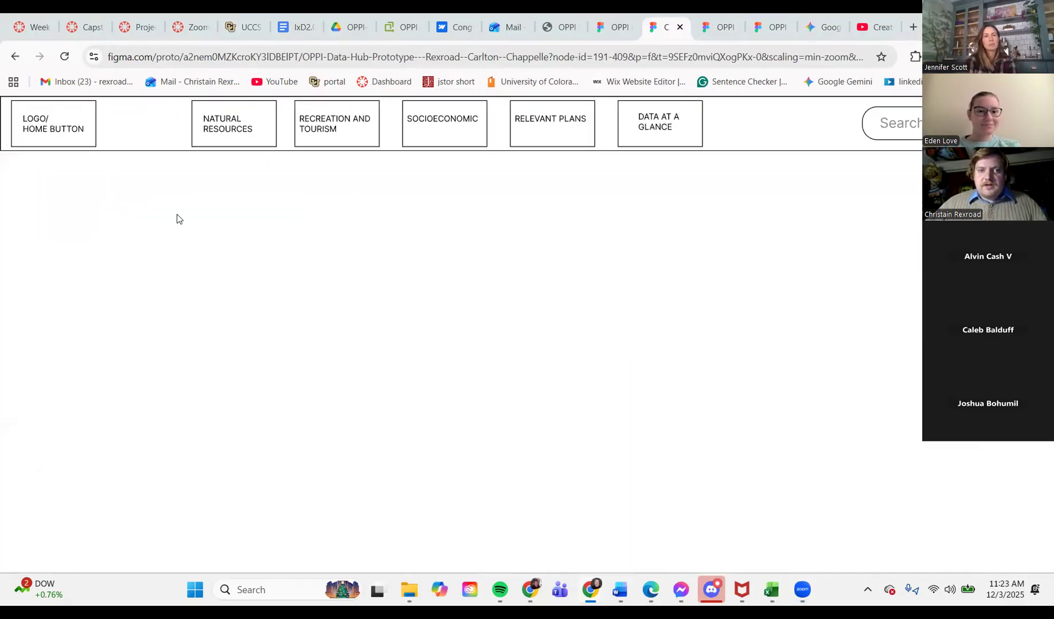
Close the running presentation, and present the prototype from the "data hub home page" frame.
click(16, 58)
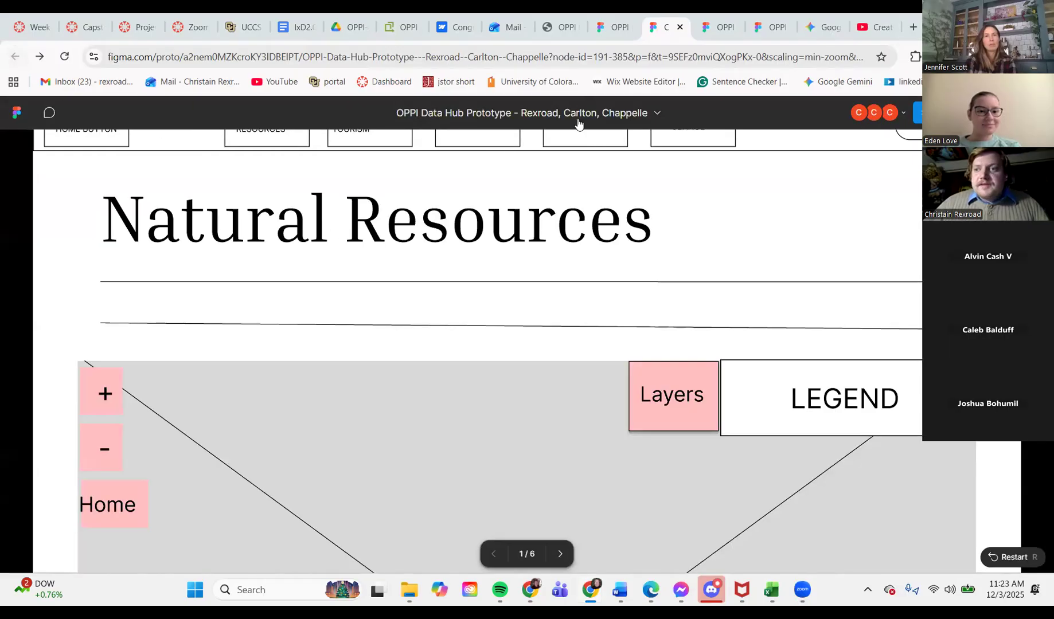
click(680, 27)
click(385, 137)
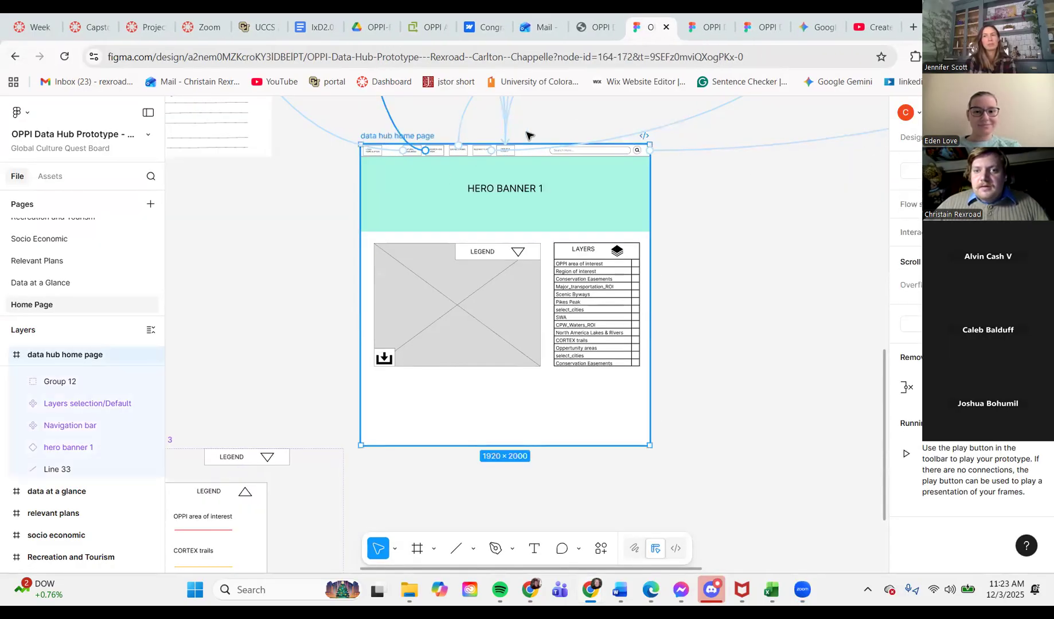
click(980, 112)
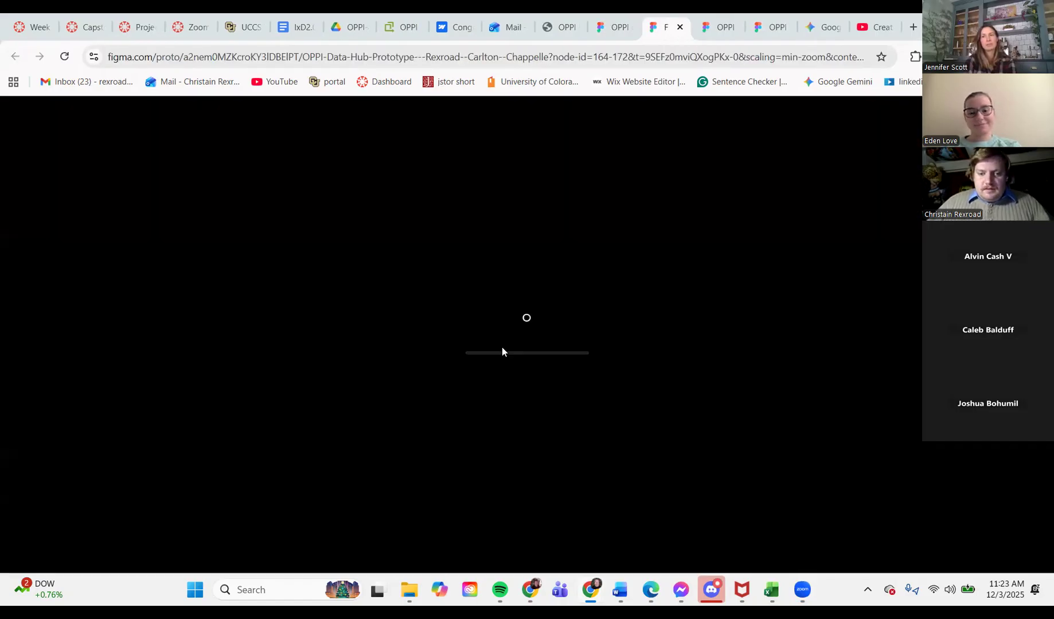
Examine the home page's changing hero banner and how the map's LEGEND expands and collapses.
scroll(573, 287, down, 4)
scroll(578, 276, up, 4)
scroll(596, 270, down, 7)
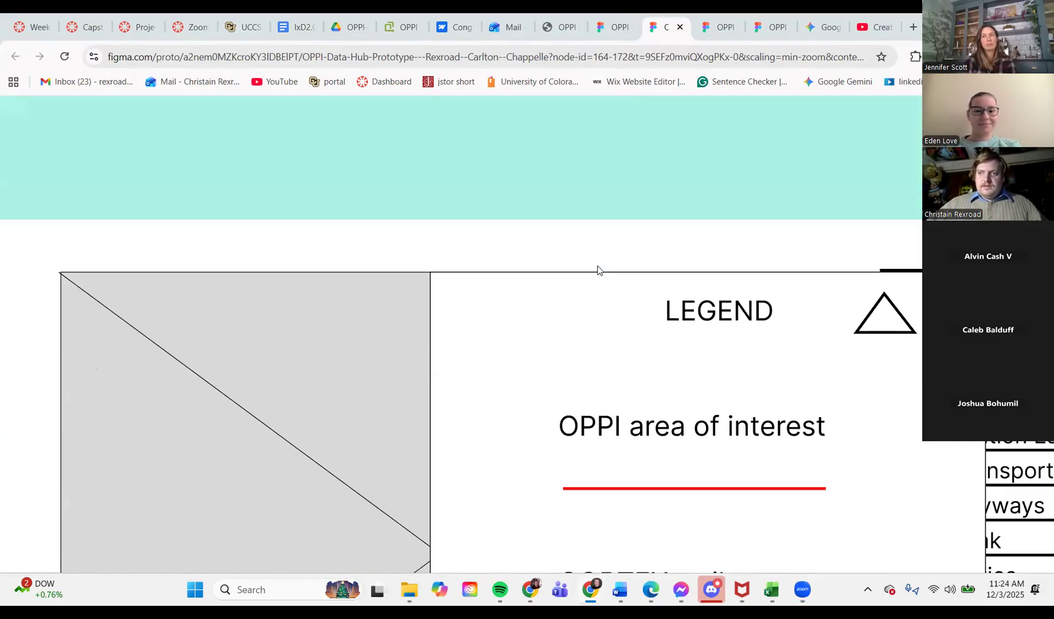
scroll(598, 266, up, 3)
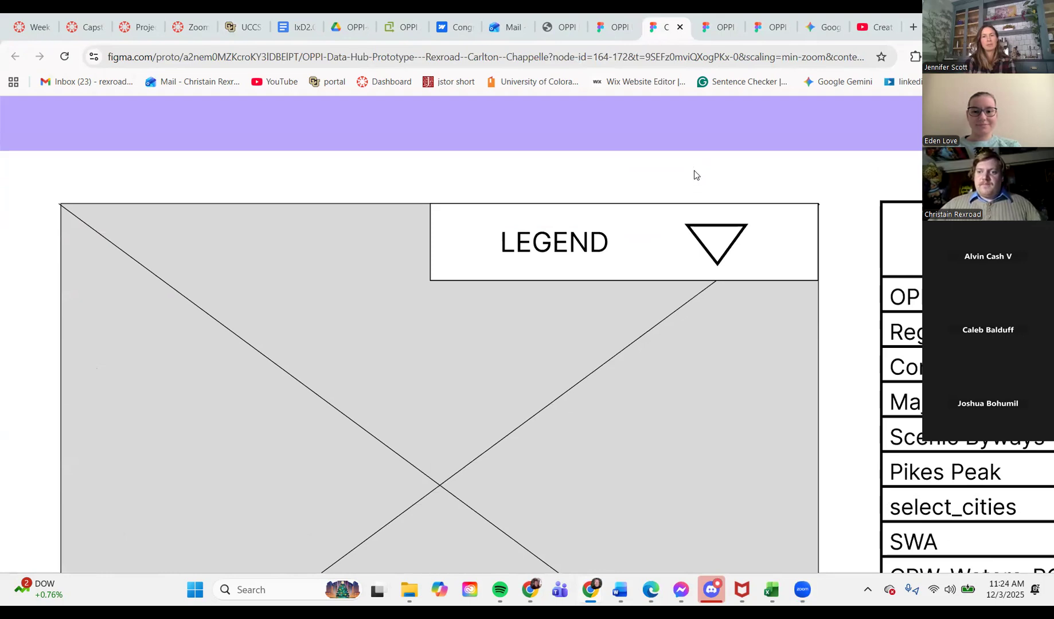
scroll(682, 241, down, 2)
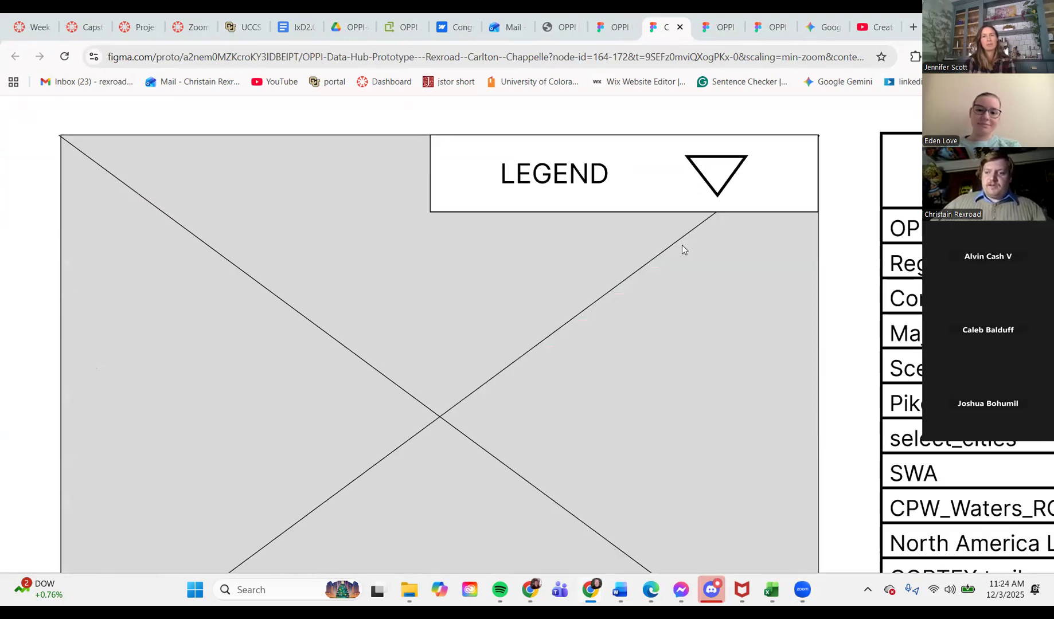
mouse_move(679, 162)
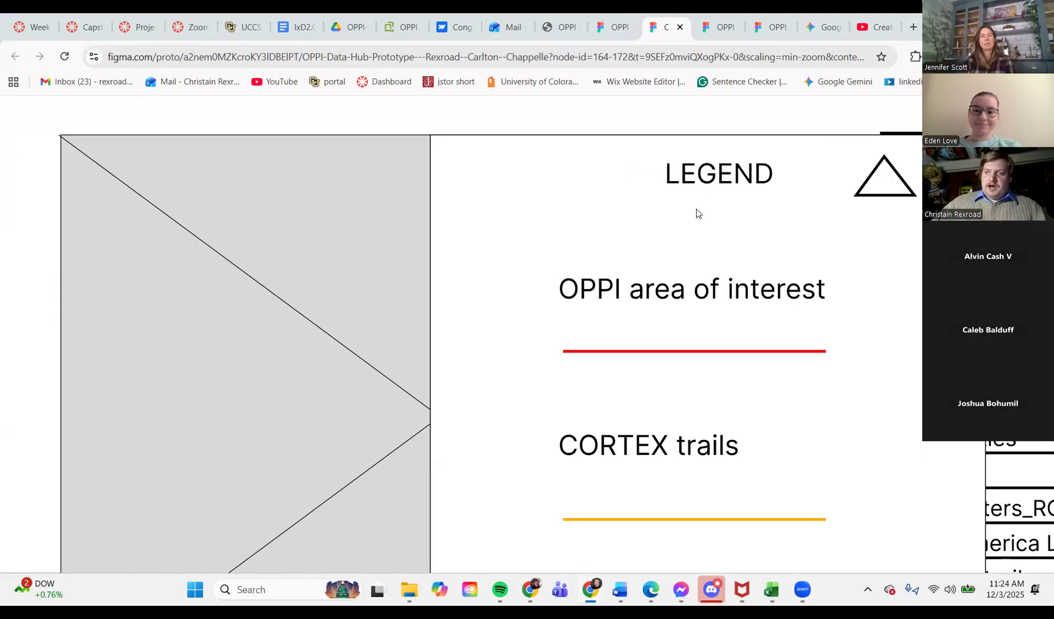
scroll(691, 183, down, 3)
scroll(688, 149, up, 2)
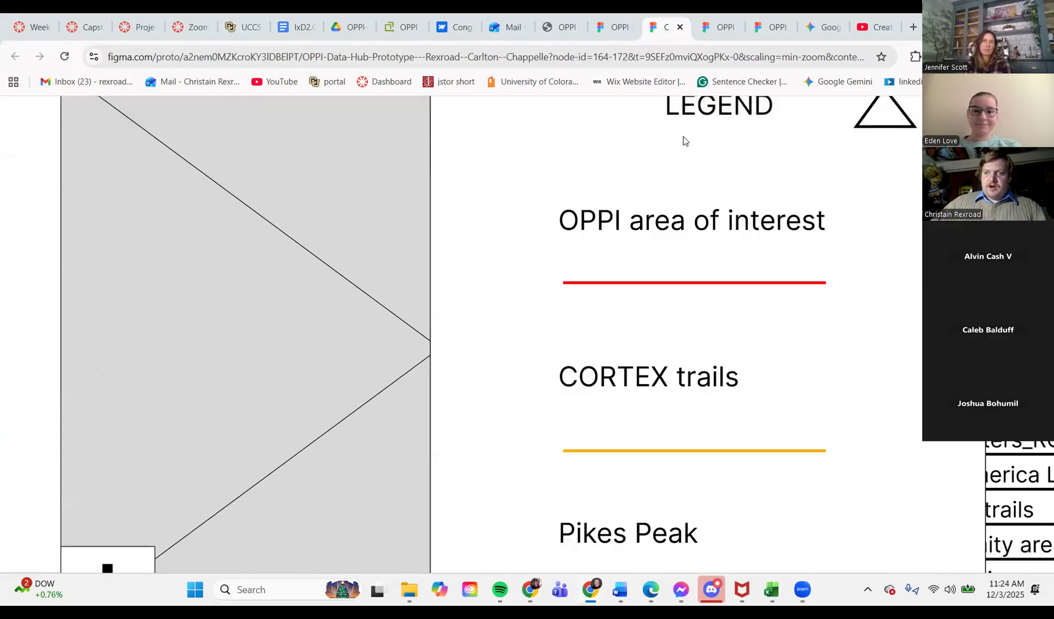
scroll(698, 285, down, 1)
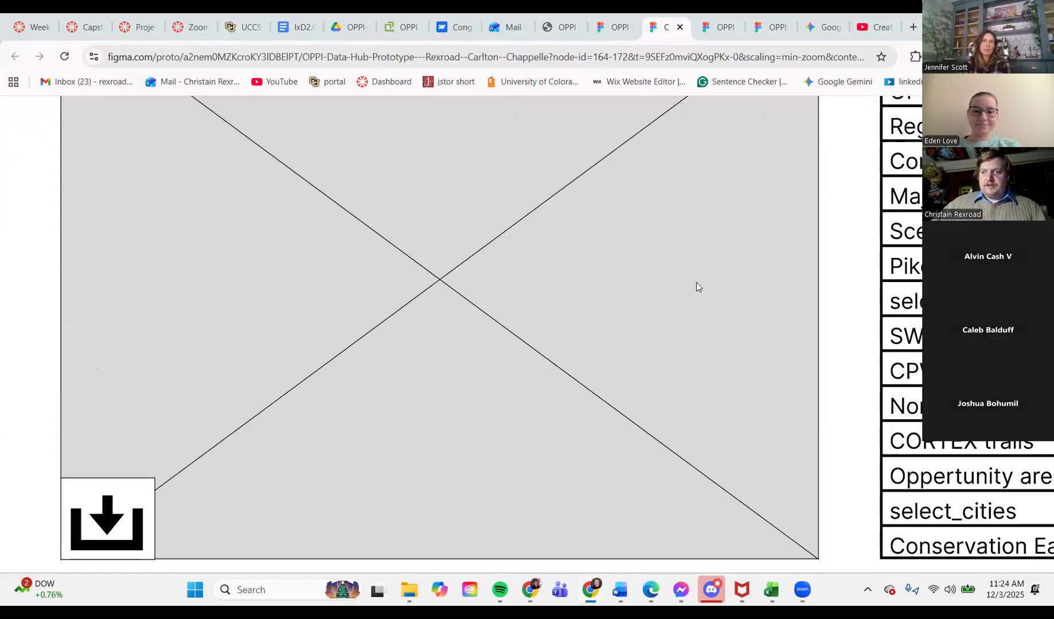
scroll(698, 285, up, 4)
Review the LAYERS table beside the map on the presented home page.
drag(878, 338, 404, 205)
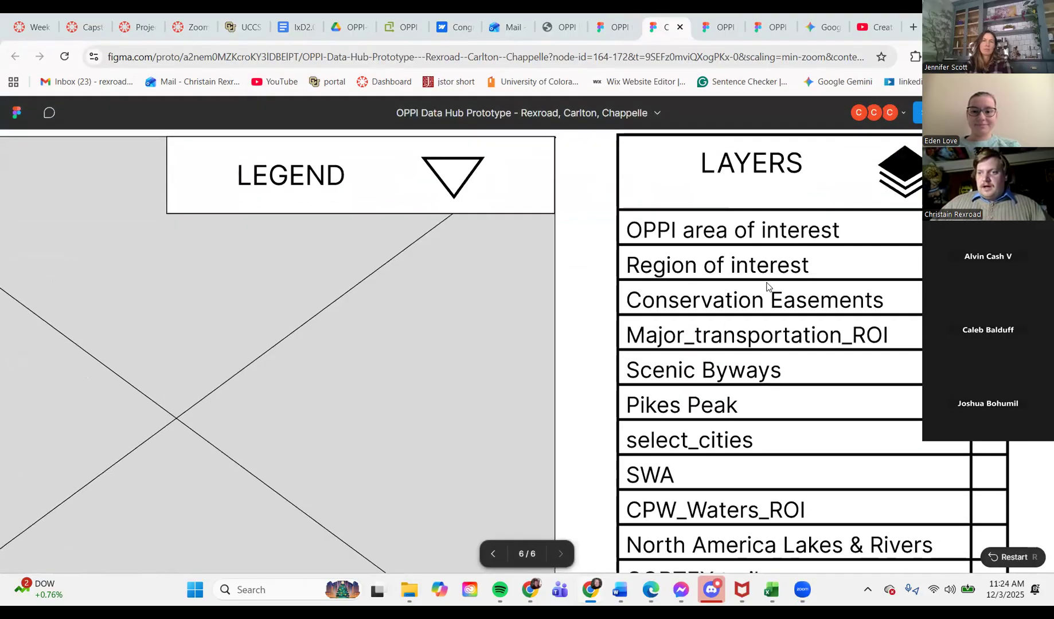
scroll(404, 203, down, 5)
scroll(403, 202, up, 3)
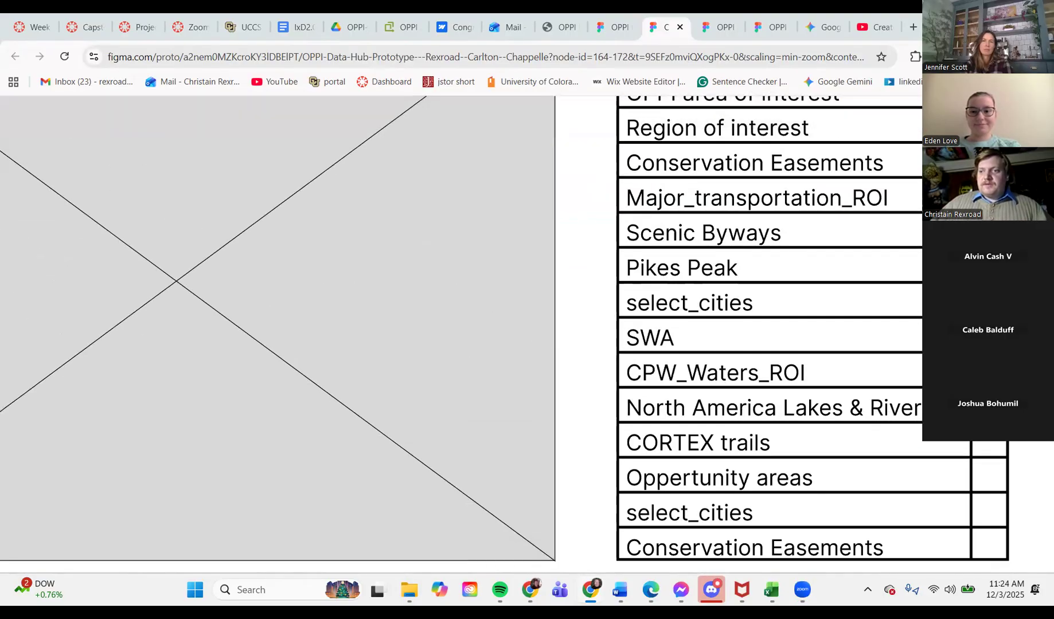
scroll(504, 333, up, 1)
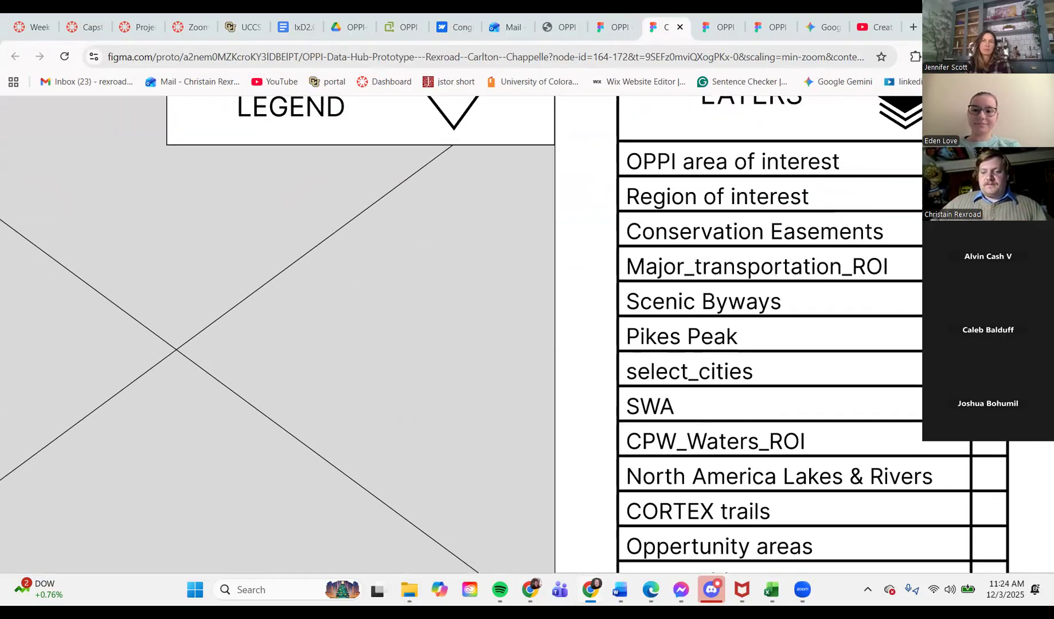
scroll(504, 333, down, 1)
scroll(505, 334, up, 1)
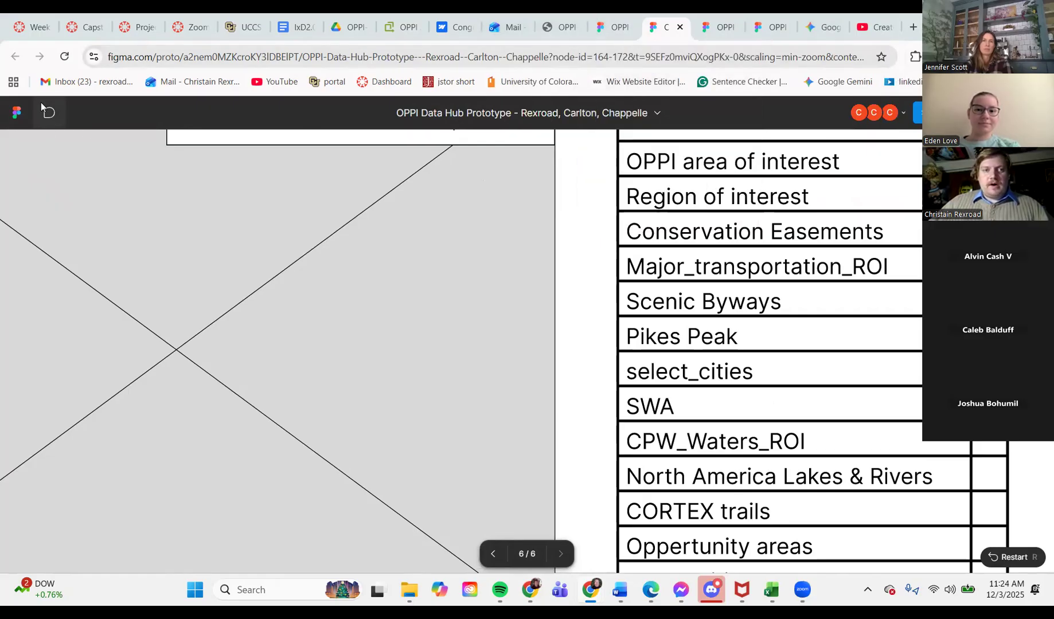
Close the presentation, and examine the home page frame, its hero banner and legend components, and the page connections on the canvas.
click(678, 27)
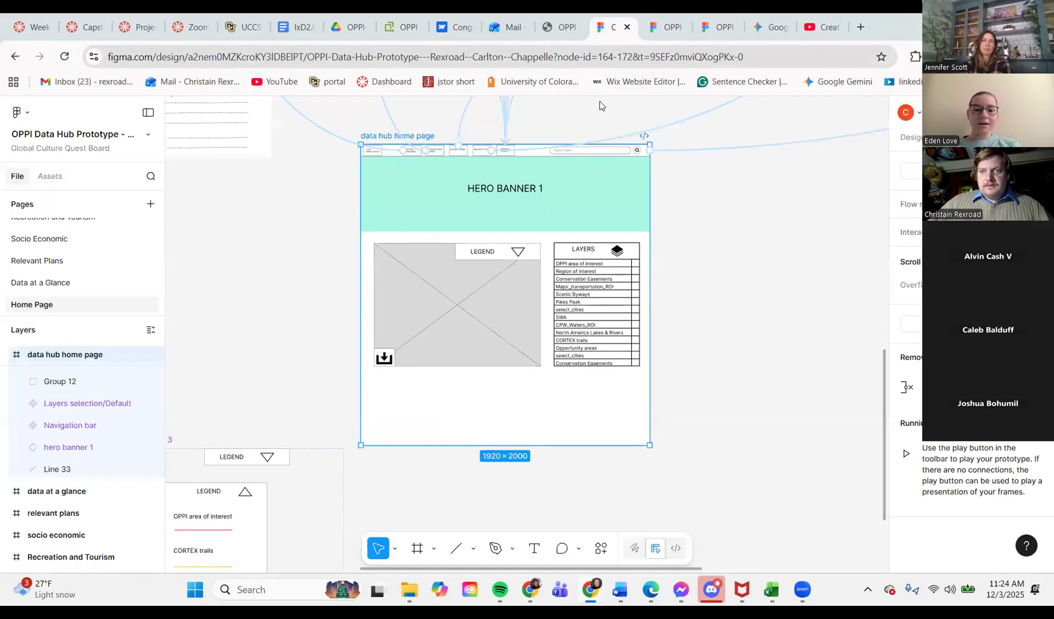
scroll(751, 298, down, 1)
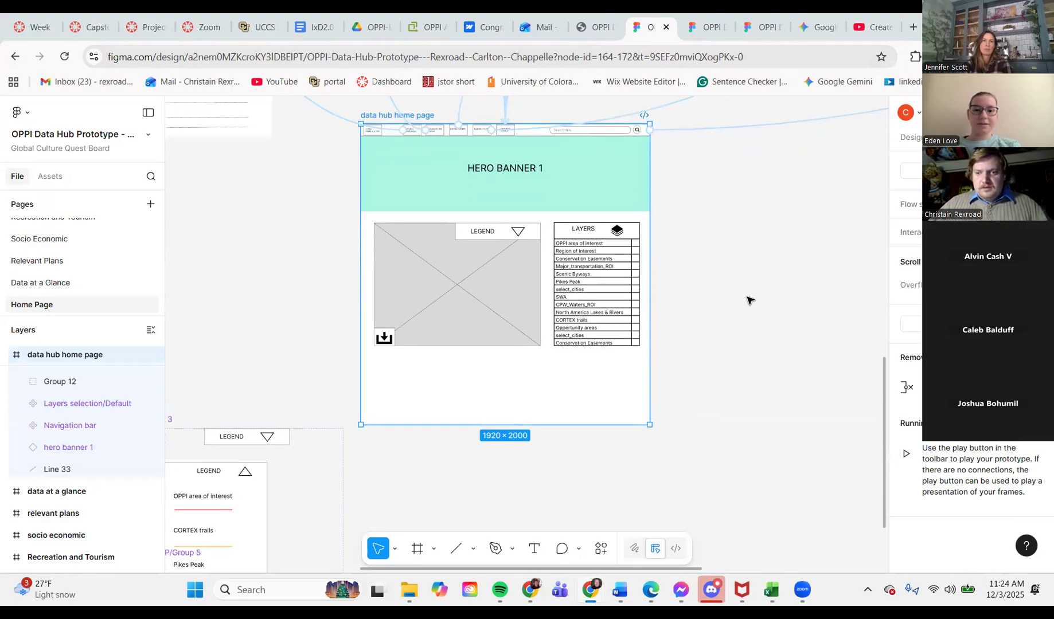
scroll(748, 299, up, 3)
scroll(748, 299, down, 5)
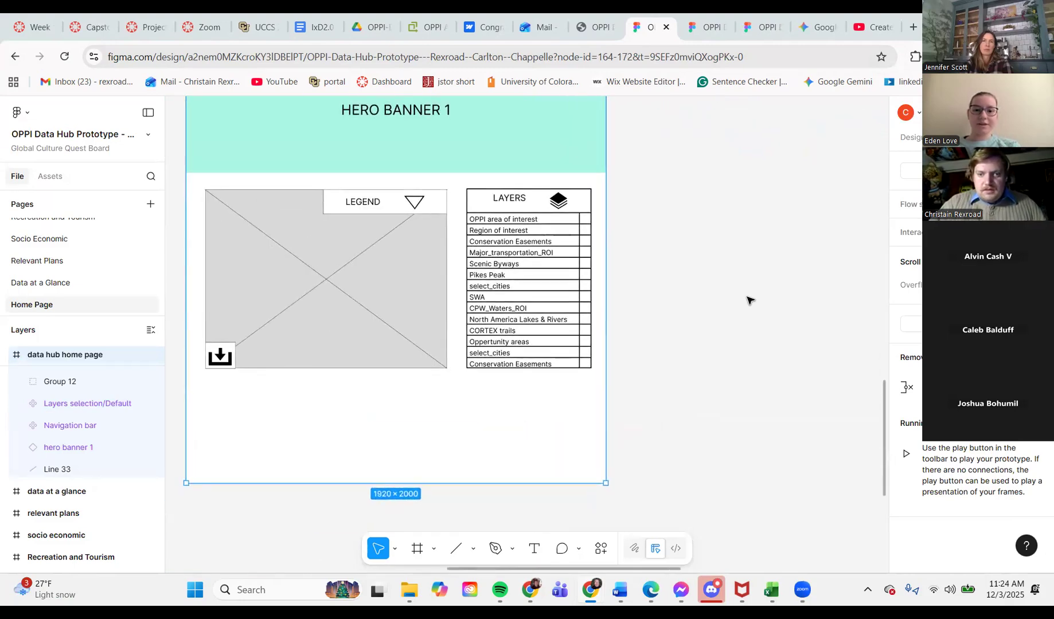
scroll(748, 299, down, 2)
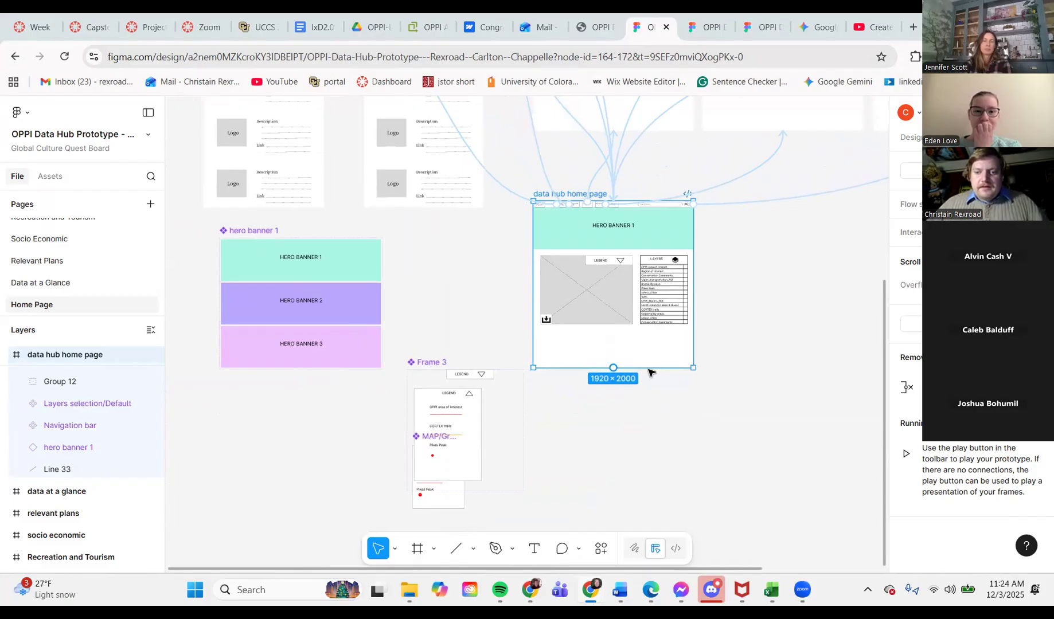
drag(725, 388, 765, 428)
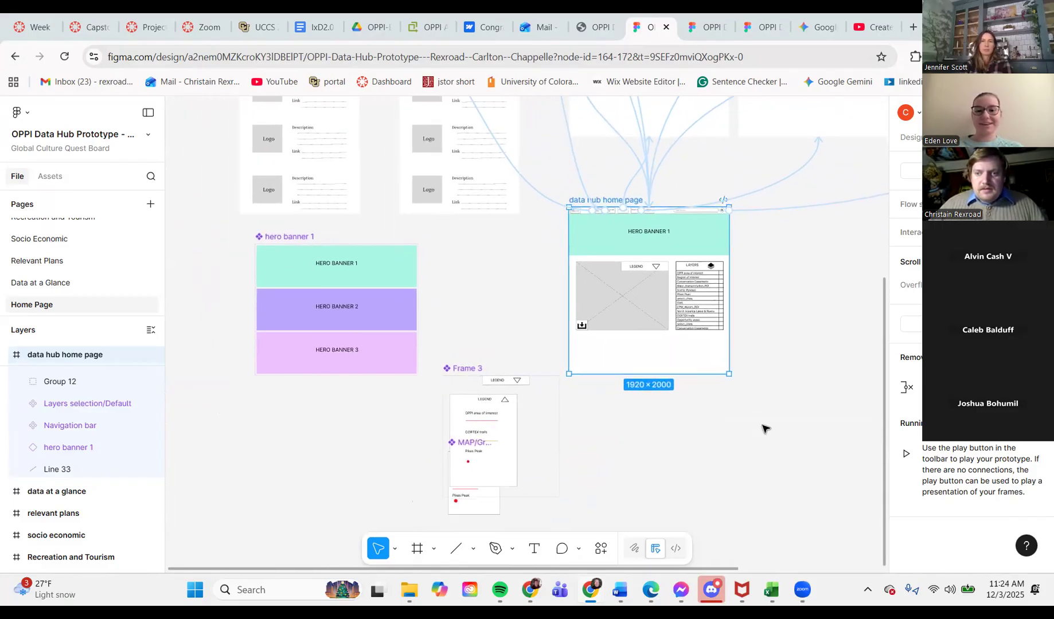
scroll(765, 428, down, 4)
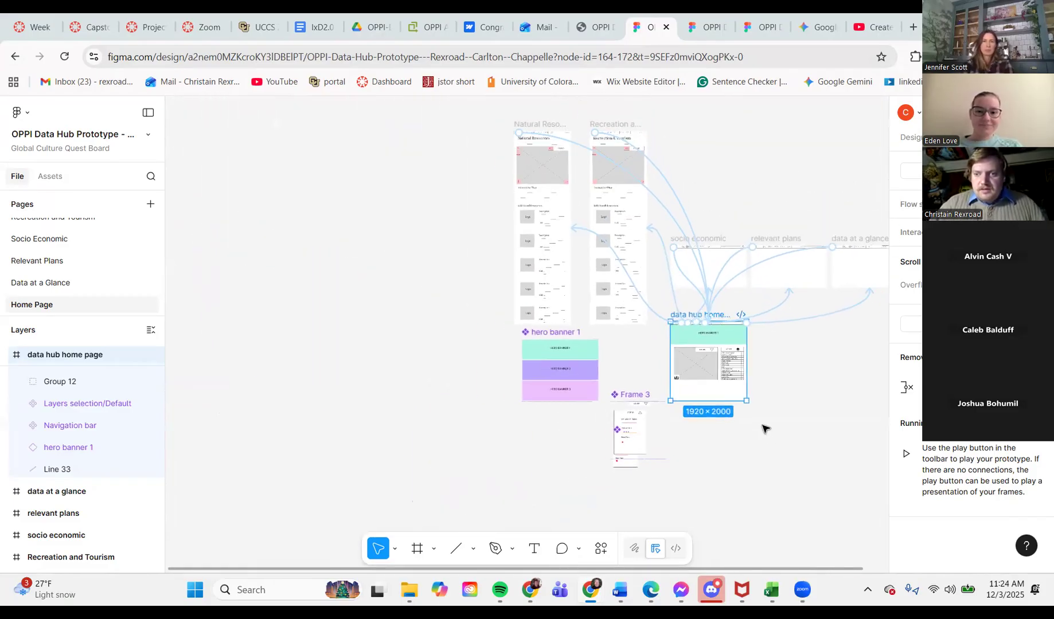
scroll(765, 429, right, 3)
scroll(765, 429, down, 2)
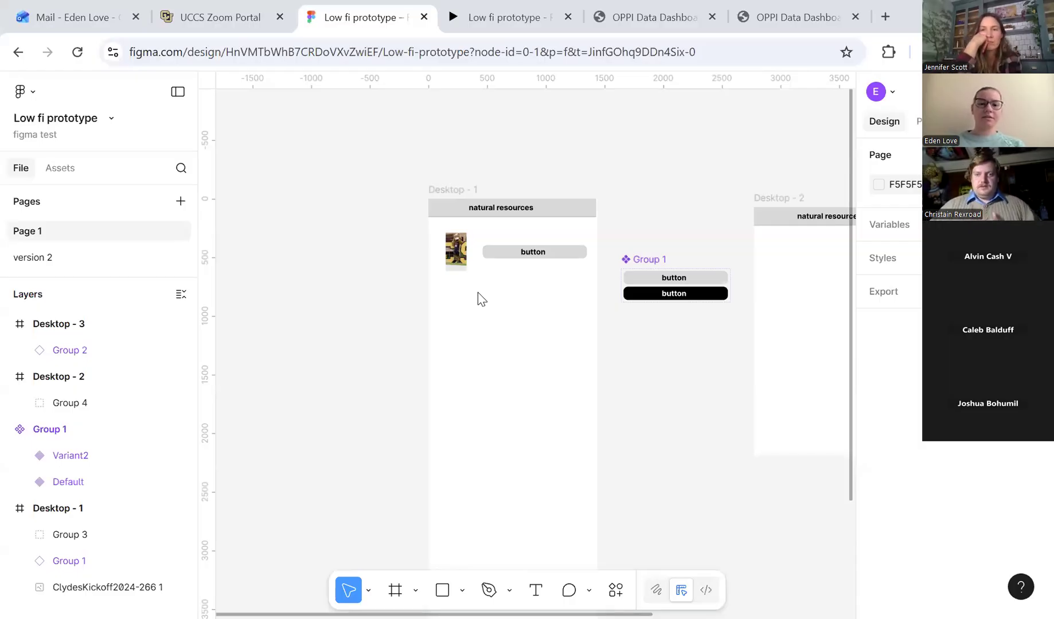
Draw a grey map rectangle, about 1676 × 1133, in the empty area left of Desktop - 1 in the Low fi prototype.
scroll(477, 293, down, 2)
scroll(478, 293, left, 4)
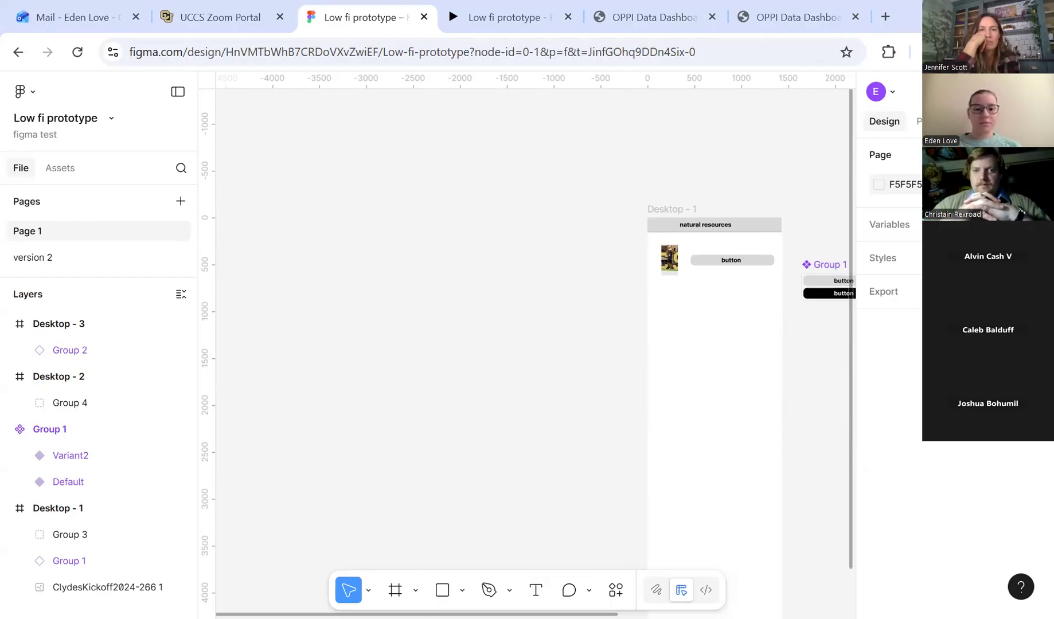
key(r)
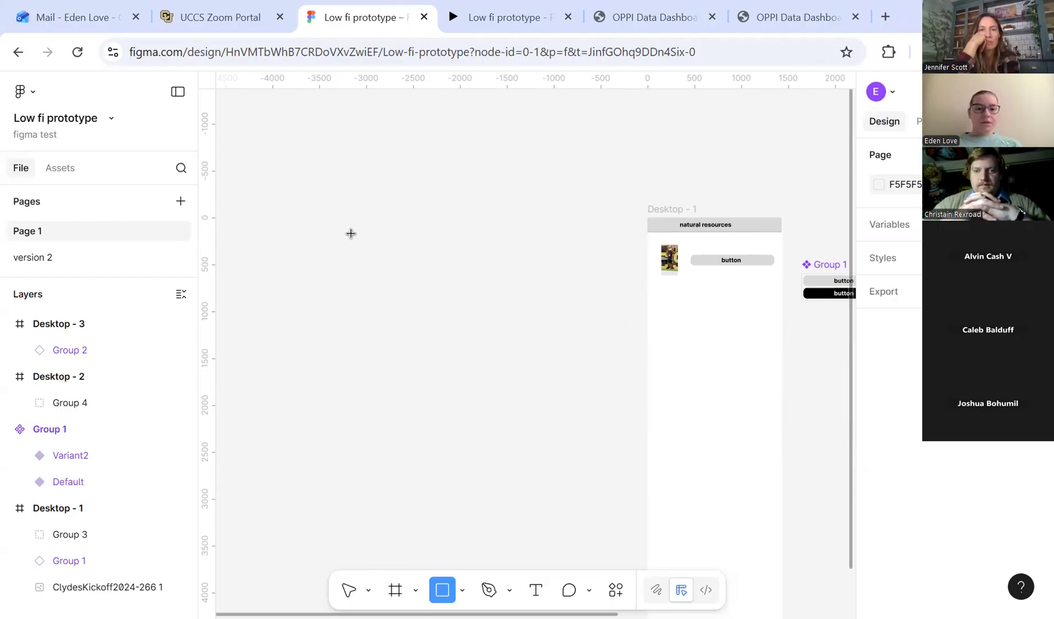
drag(330, 217, 489, 324)
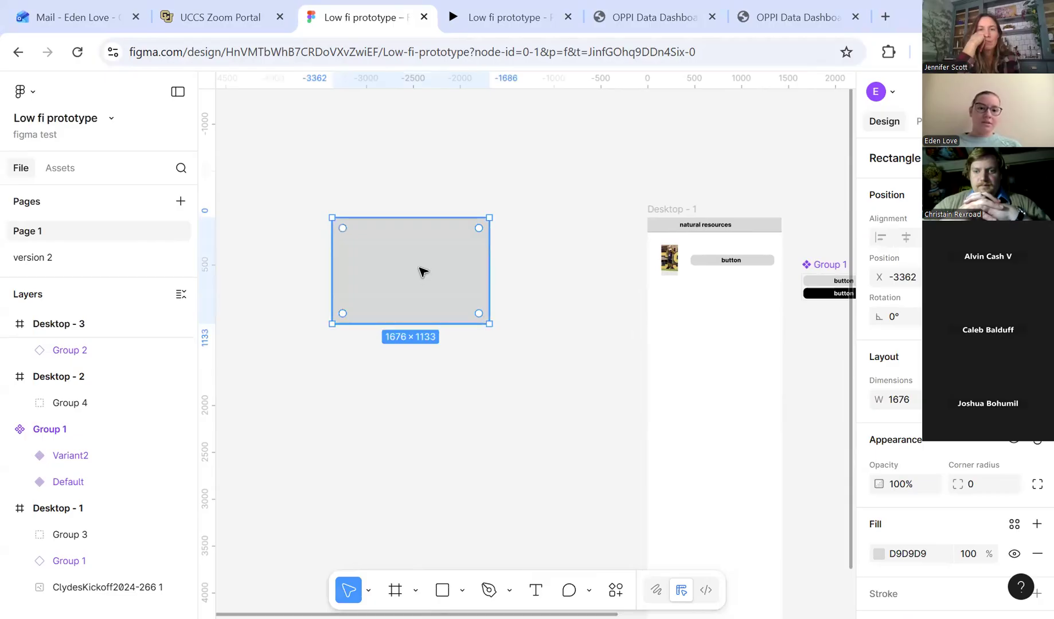
Draw a side panel rectangle, about 642 × 1133, just right of the map rectangle, and fill it white (FFFFFF).
scroll(423, 271, up, 2)
scroll(424, 271, left, 3)
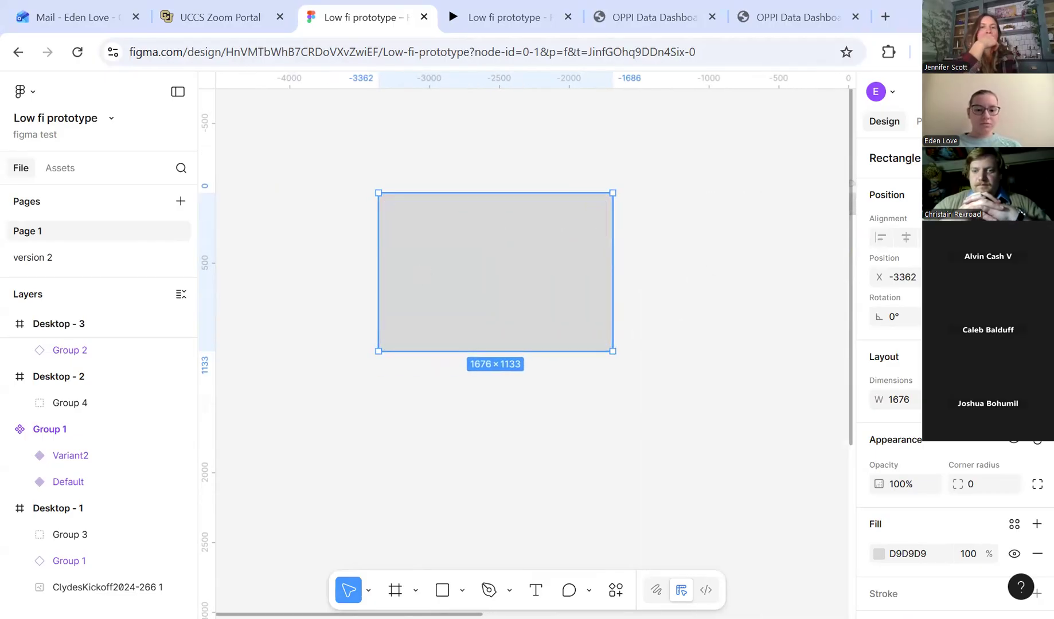
key(r)
drag(624, 193, 714, 351)
click(879, 554)
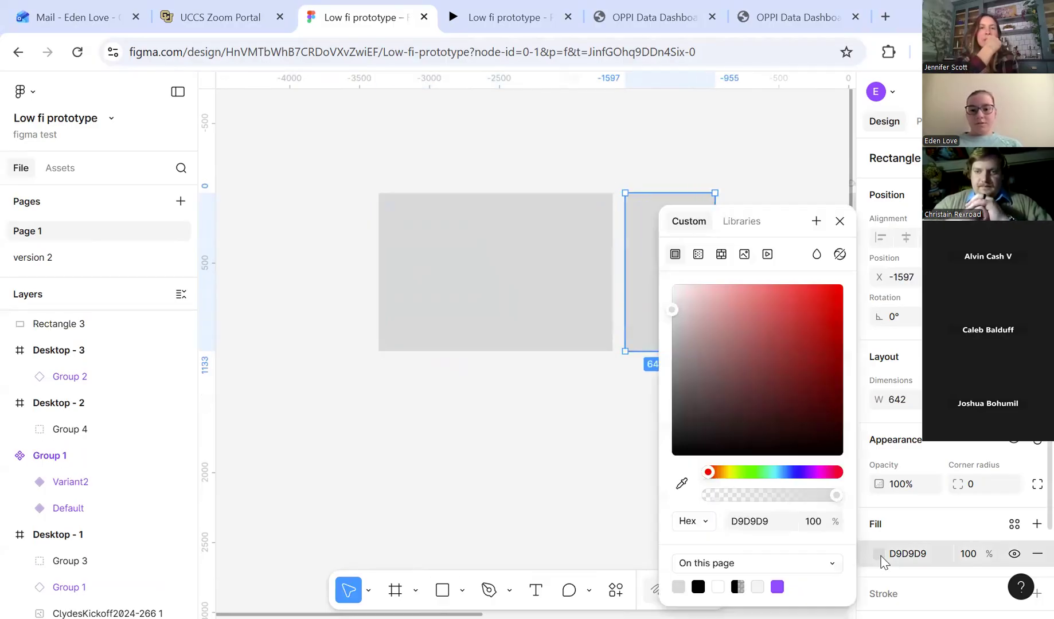
drag(675, 318, 675, 275)
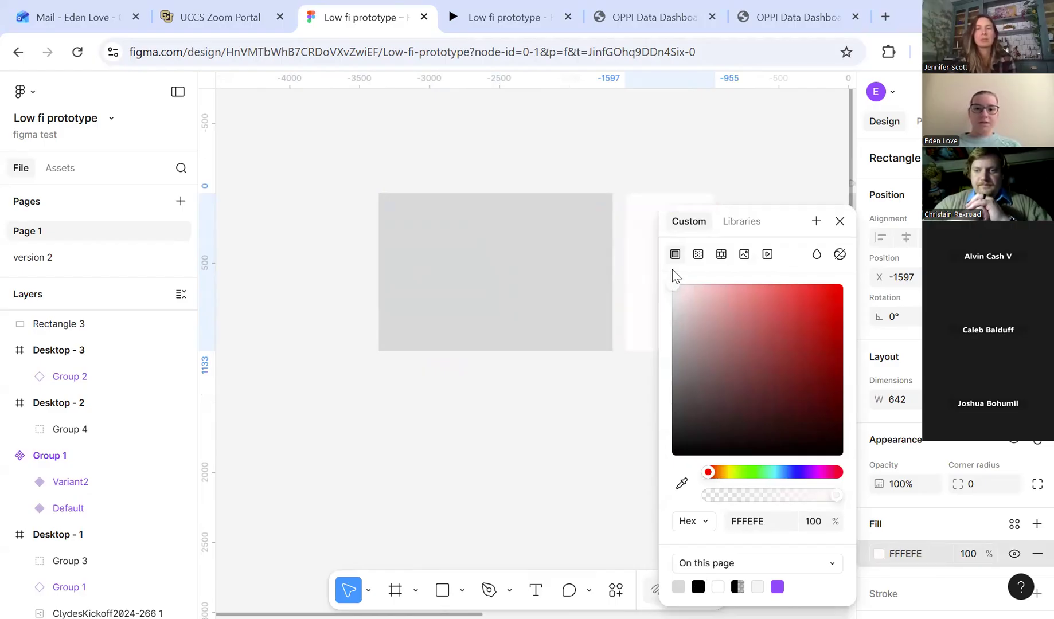
click(839, 221)
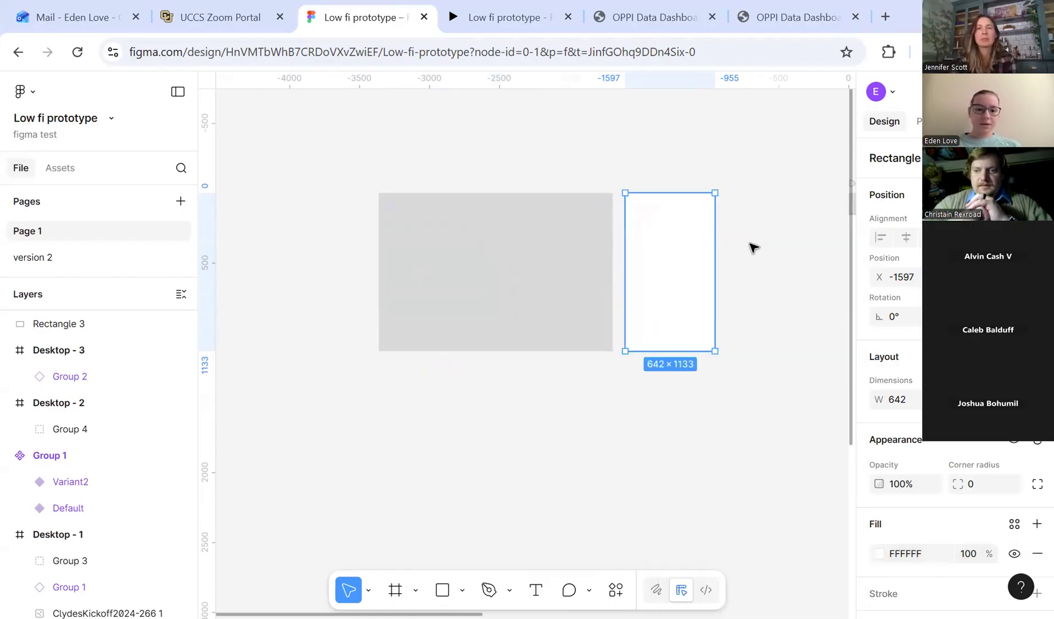
Draw a small square, about 123 × 127, near the white panel's upper right corner.
scroll(753, 247, up, 2)
key(r)
drag(665, 191, 688, 214)
click(878, 553)
click(699, 586)
click(748, 167)
click(678, 206)
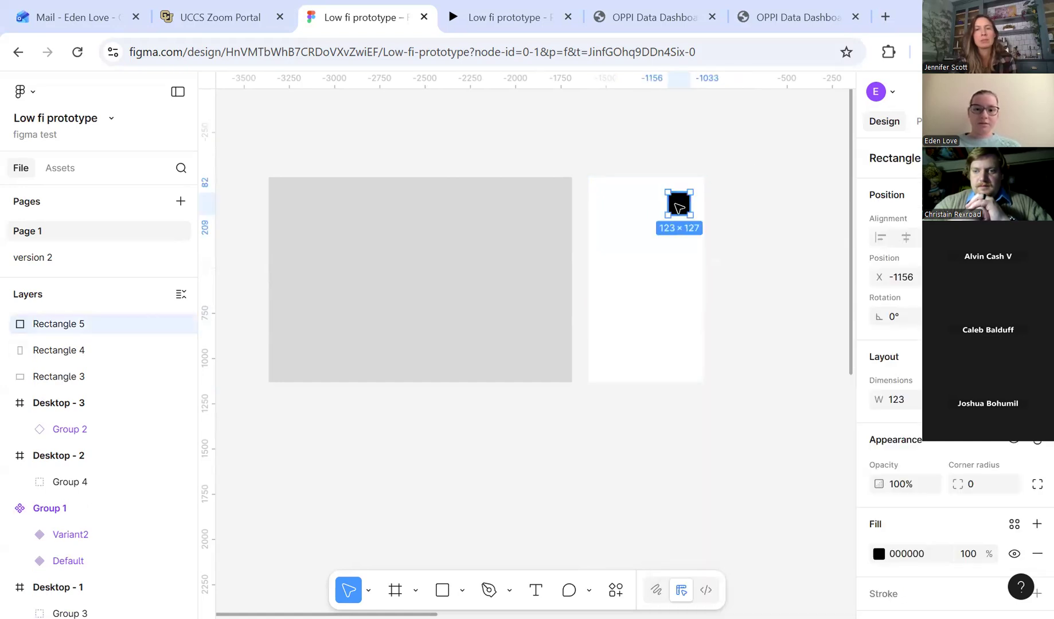
click(878, 554)
key(ctrl+z)
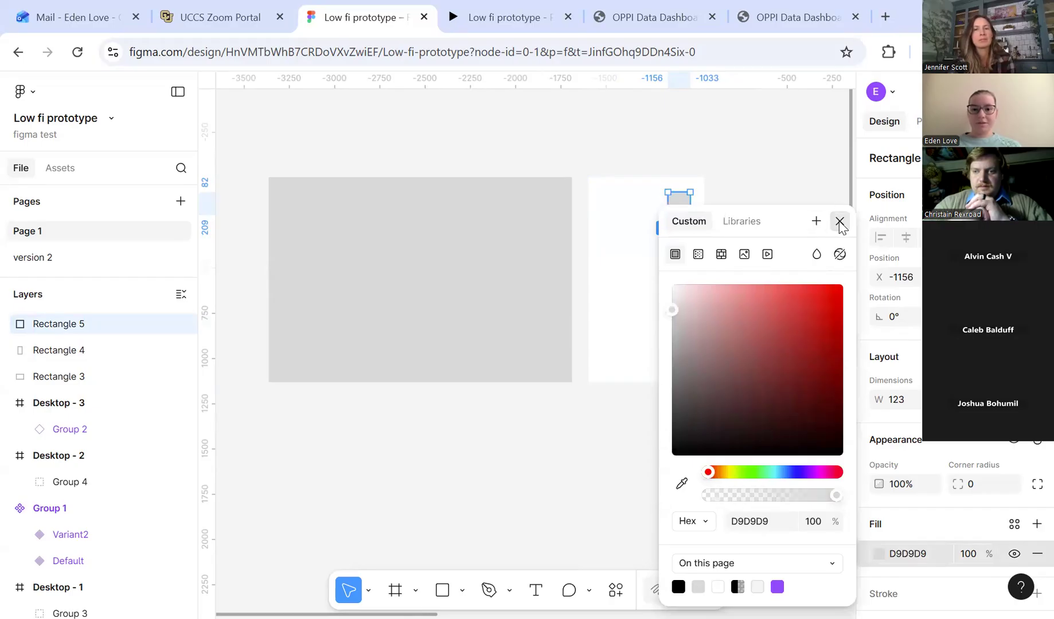
click(839, 221)
Duplicate the small square twice in an evenly spaced column down the white panel, and narrow the panel to about 632.
drag(682, 204, 691, 269)
click(699, 295)
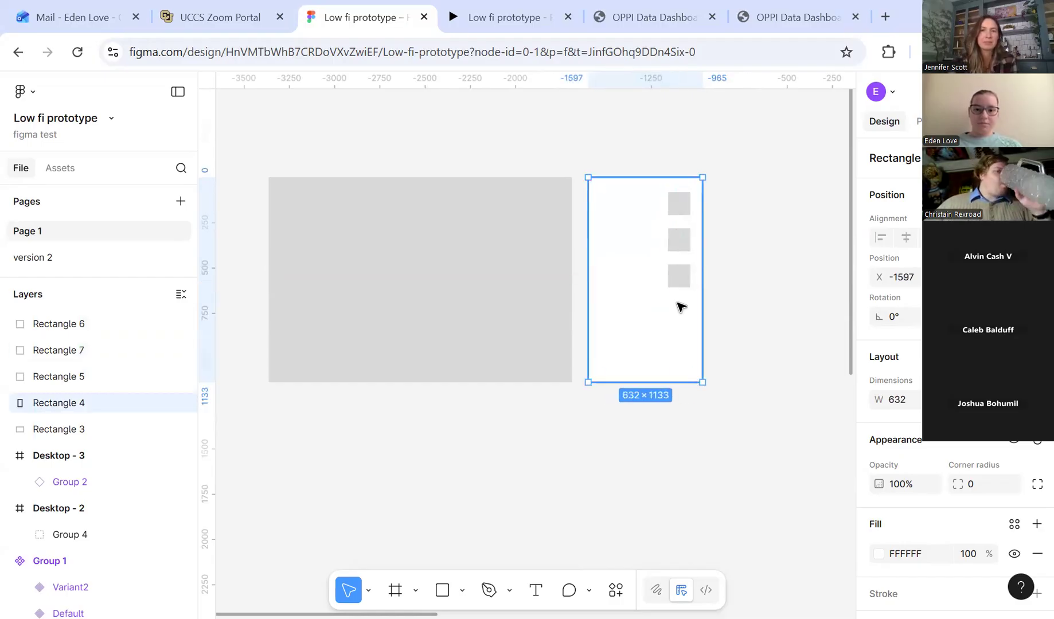
Draw a closed seven-point area outline with the Pen tool in the left half of the grey map rectangle.
ctrl+scroll(776, 285, down, 3)
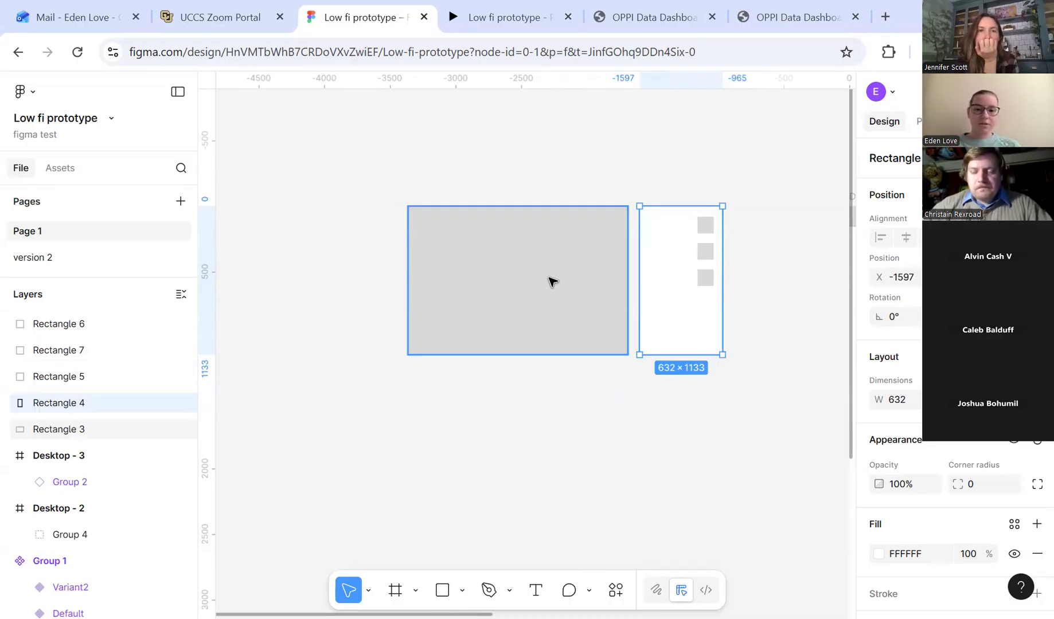
scroll(551, 281, up, 3)
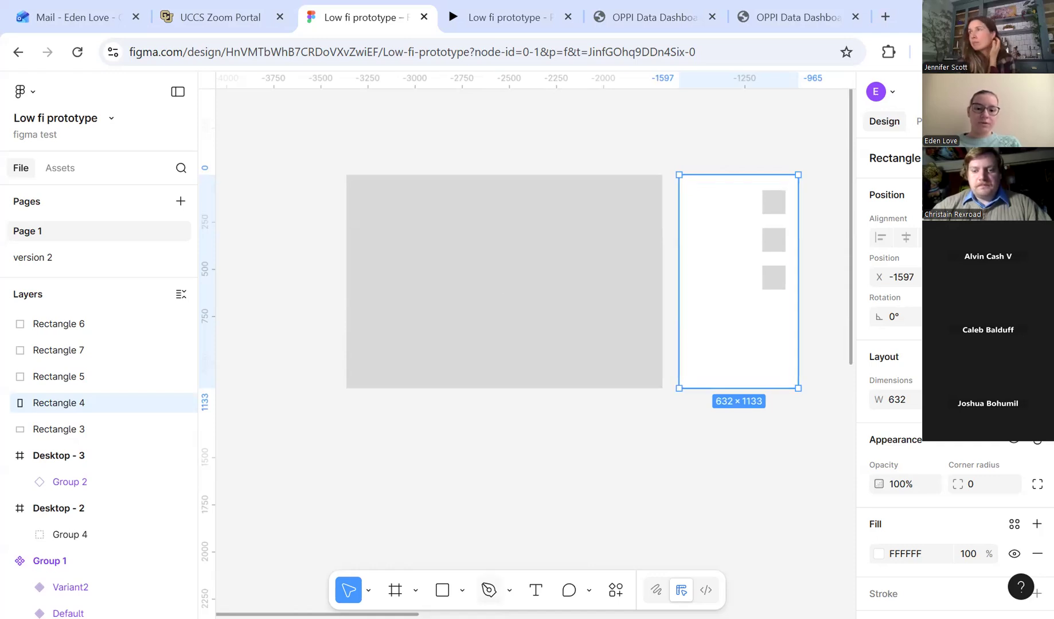
key(p)
click(422, 225)
click(406, 281)
click(458, 306)
click(518, 313)
click(536, 281)
click(518, 231)
click(438, 224)
click(422, 225)
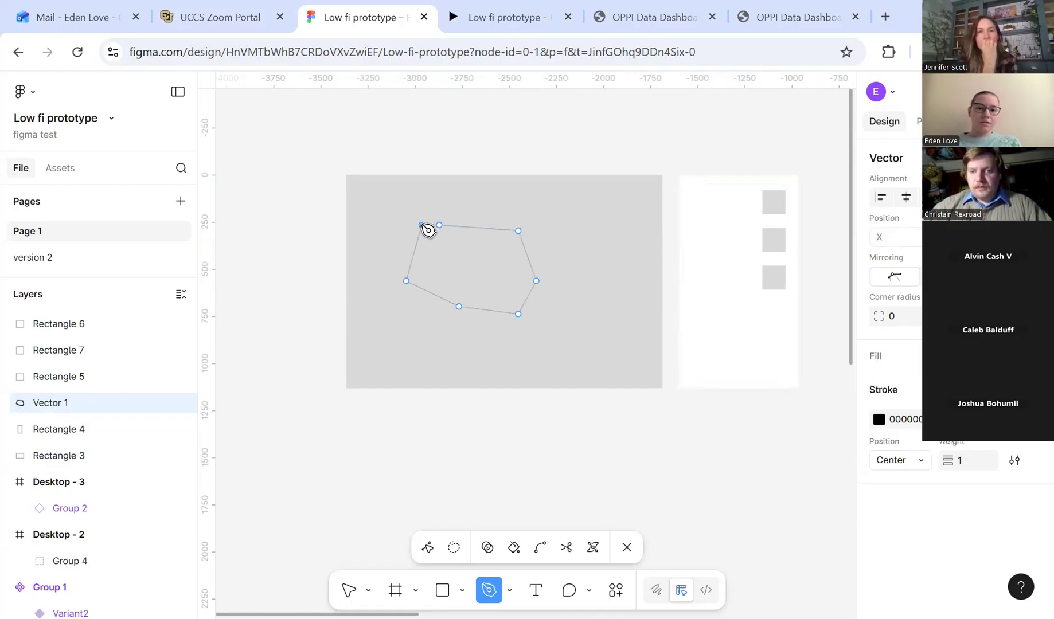
Draw a closed four-point area outline with the Pen tool, about 717 × 630, overlapping the right side of the existing outline.
click(472, 257)
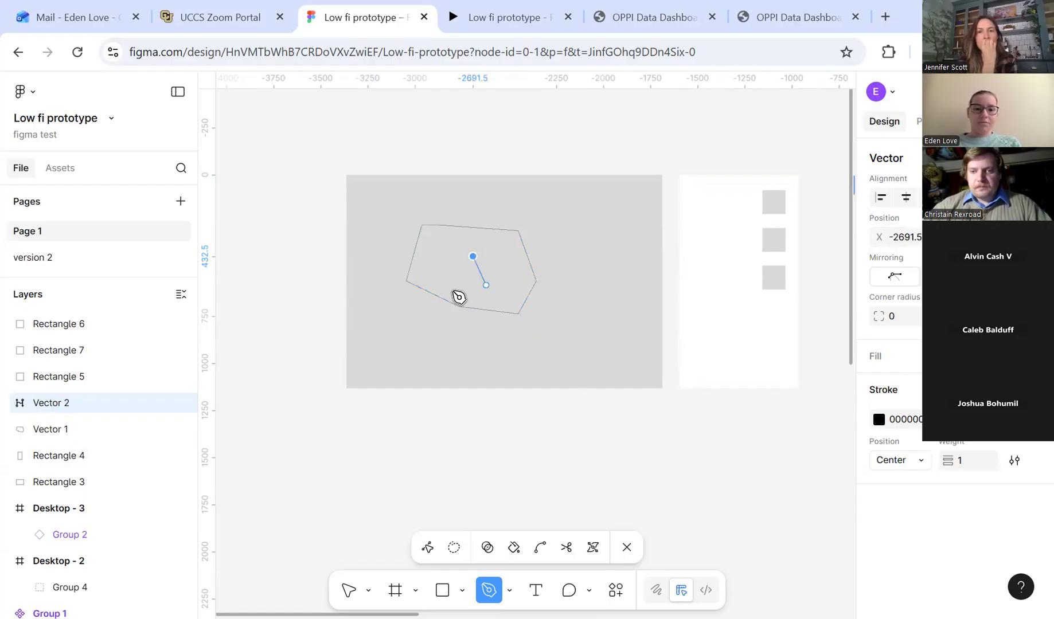
click(534, 355)
click(600, 317)
click(608, 236)
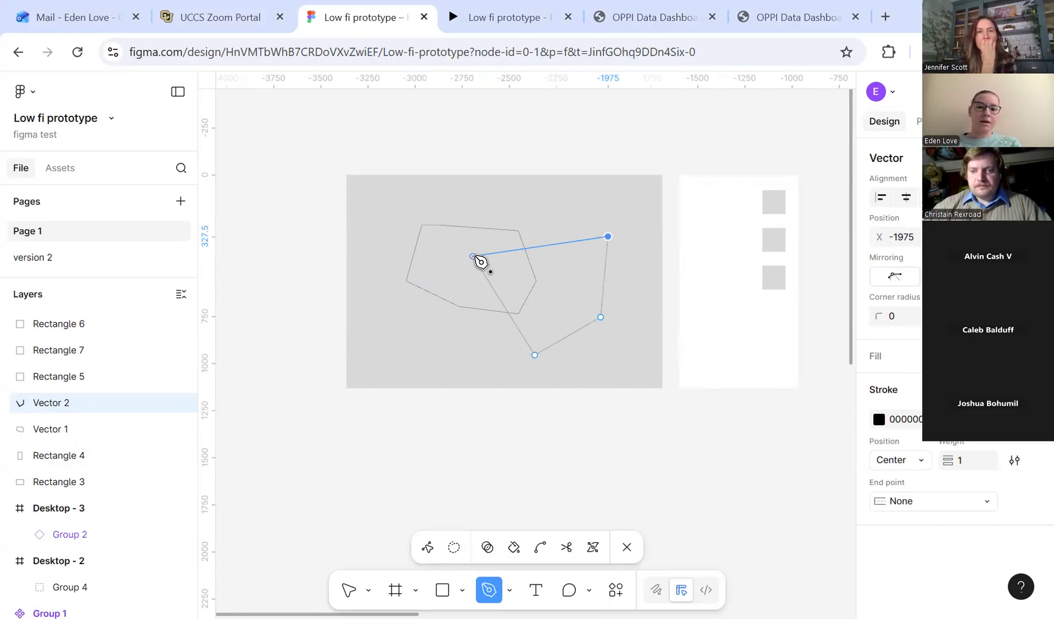
click(473, 257)
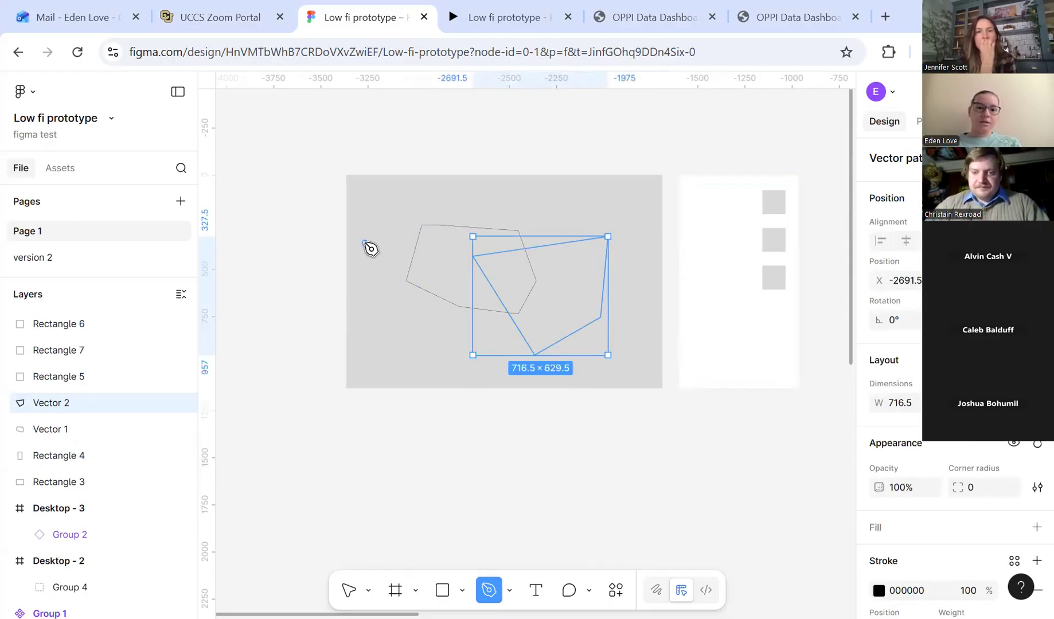
Draw a closed five-point area outline, about 534 × 595, overlapping the lower left of the first outline, and leave the Pen tool.
click(365, 243)
click(371, 327)
click(466, 355)
click(454, 289)
click(423, 260)
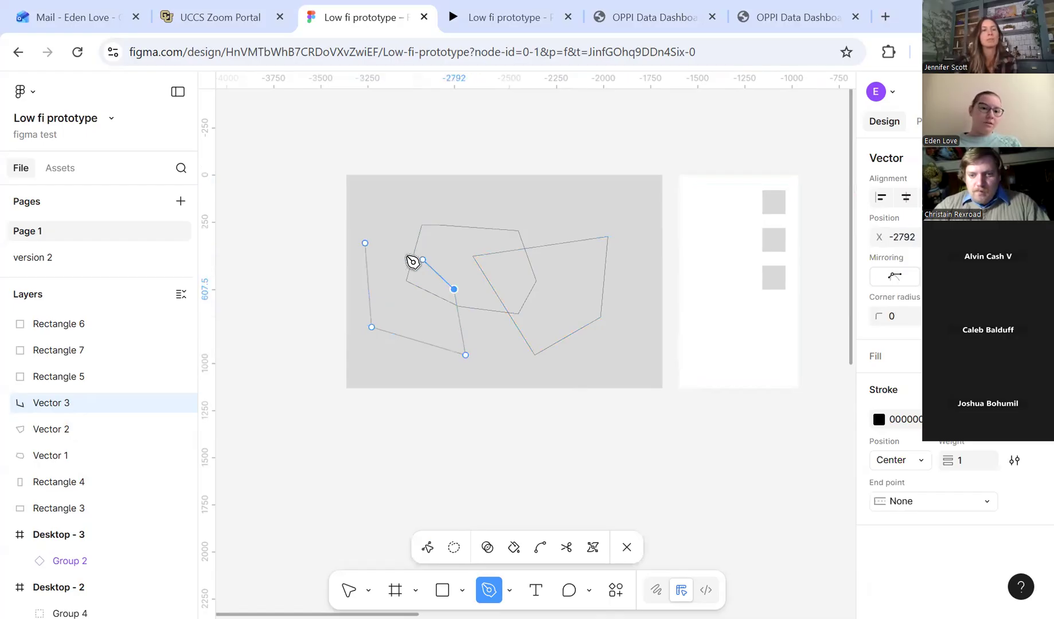
click(365, 243)
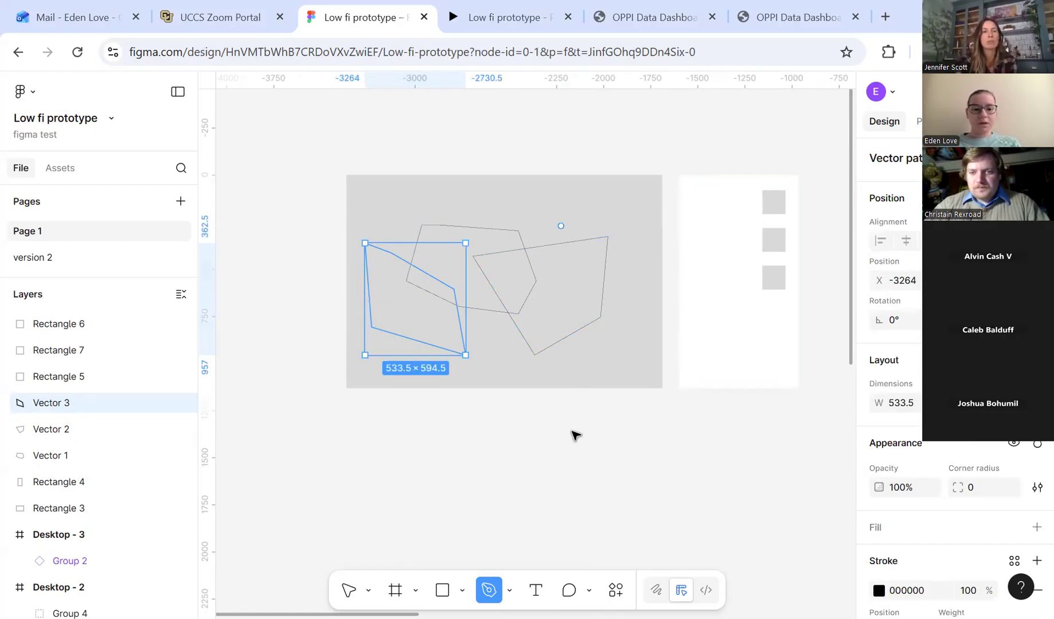
key(Escape)
Turn the map rectangle, white panel, three squares and three outlines into one component, and add a variant to it.
mouse_move(820, 424)
mouse_down()
mouse_move(357, 160)
mouse_move(338, 162)
mouse_up()
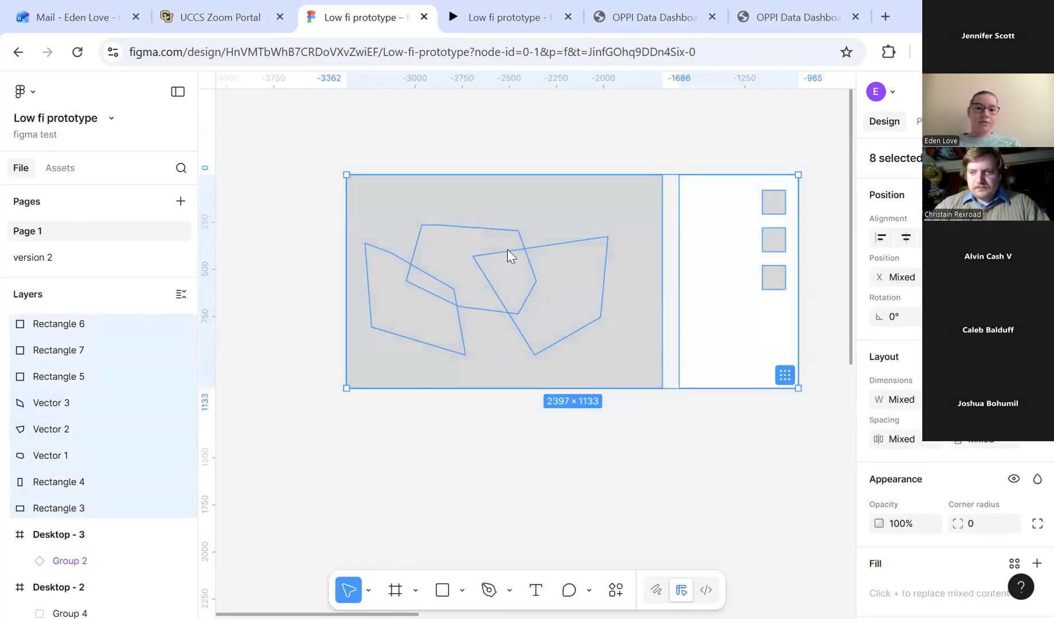
right_click(508, 252)
click(577, 497)
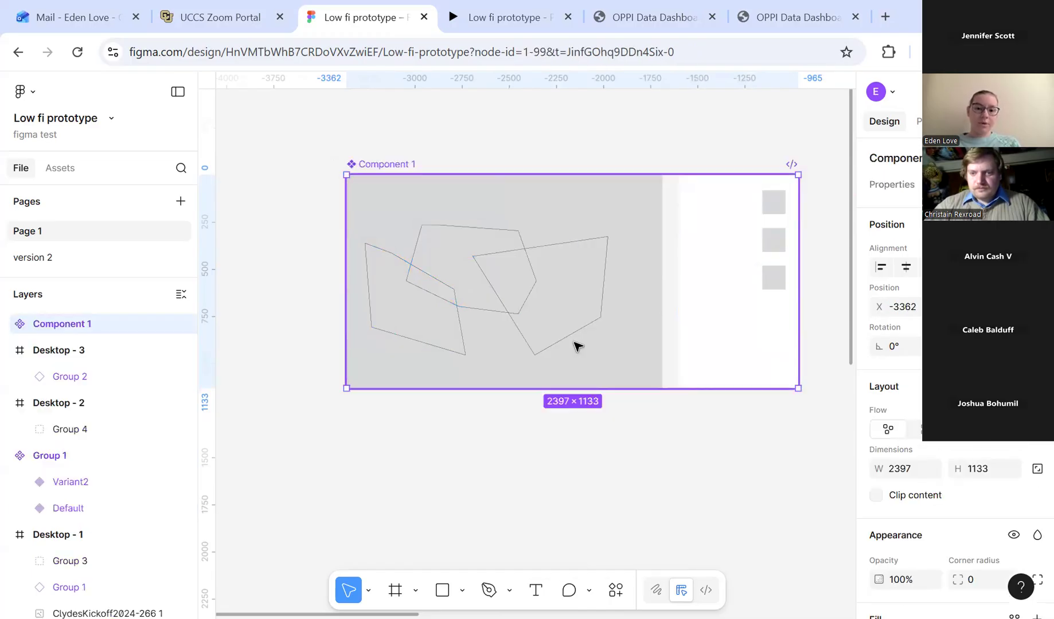
right_click(562, 365)
mouse_move(621, 492)
mouse_move(625, 518)
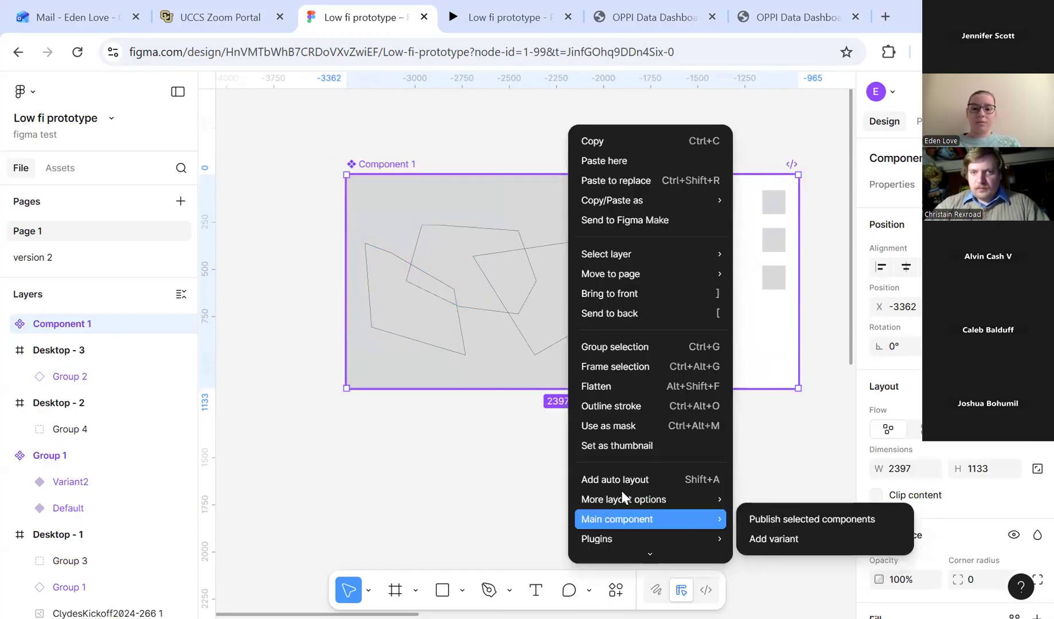
click(771, 538)
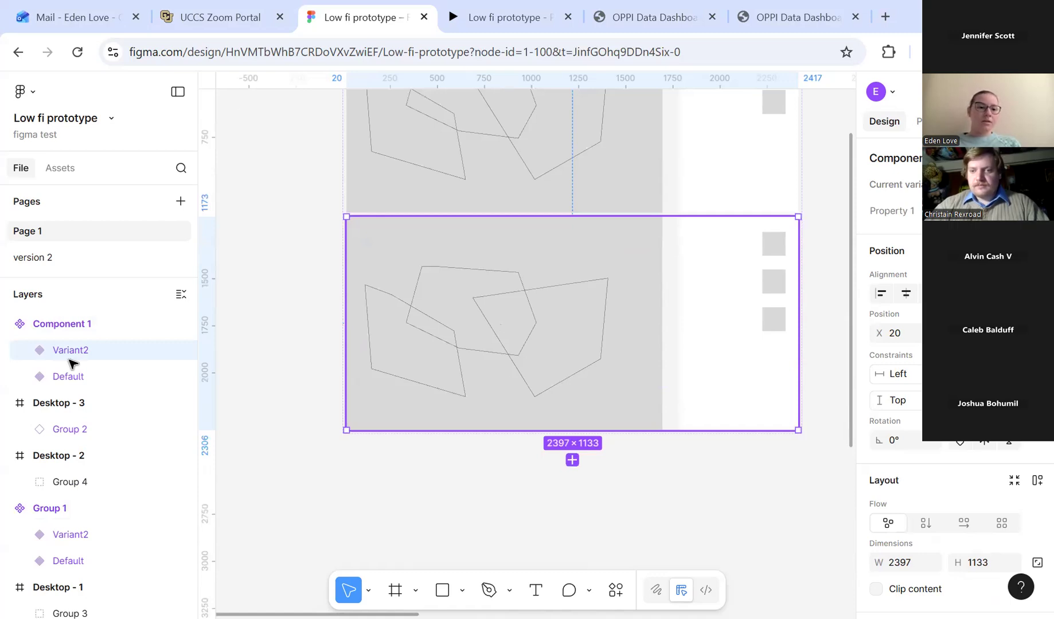
Set the opacity of all three area outlines (Vector 1, Vector 2 and Vector 3) in the Default variant to 0.
click(26, 349)
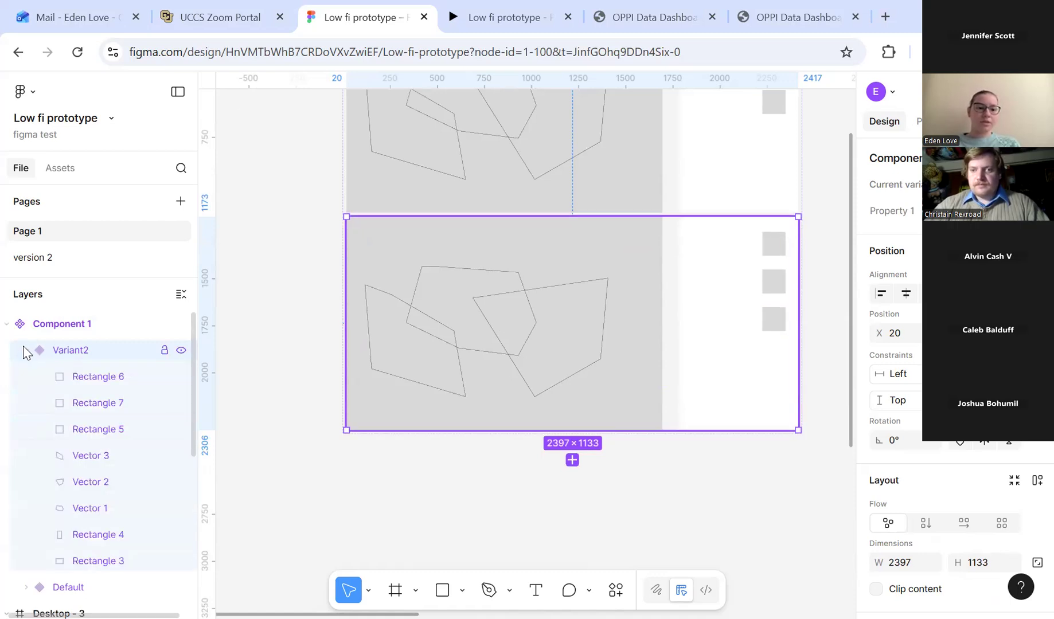
click(26, 349)
click(26, 376)
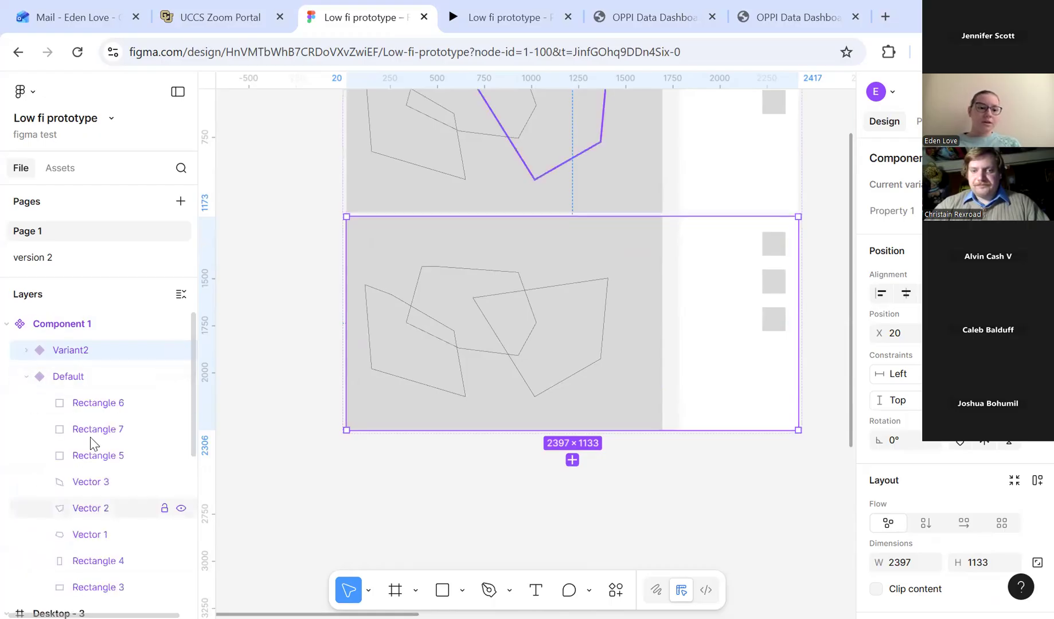
scroll(90, 453, down, 1)
click(88, 450)
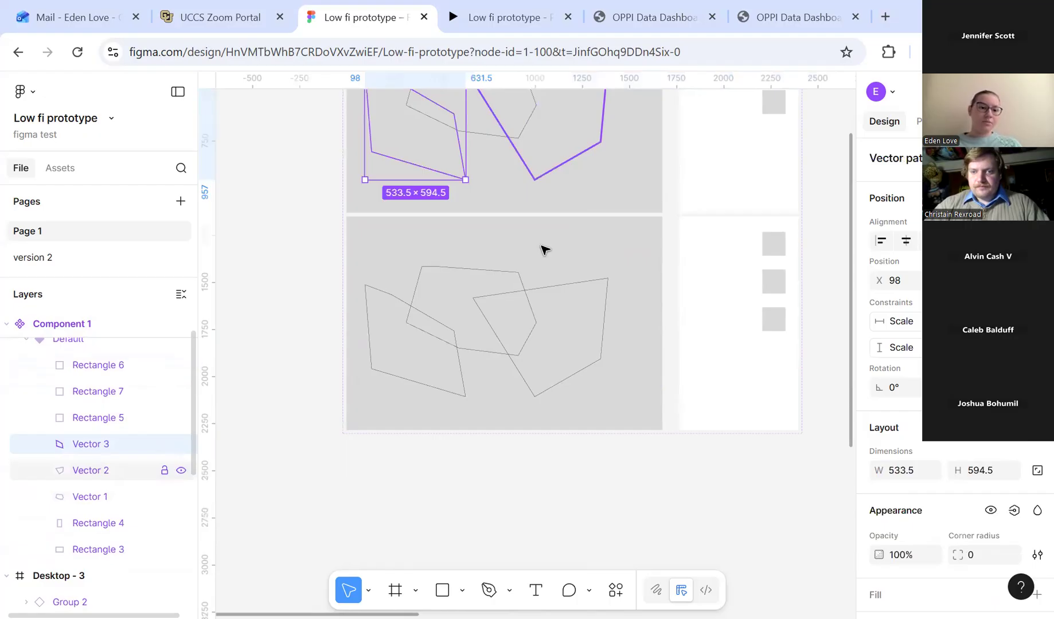
shift+click(80, 496)
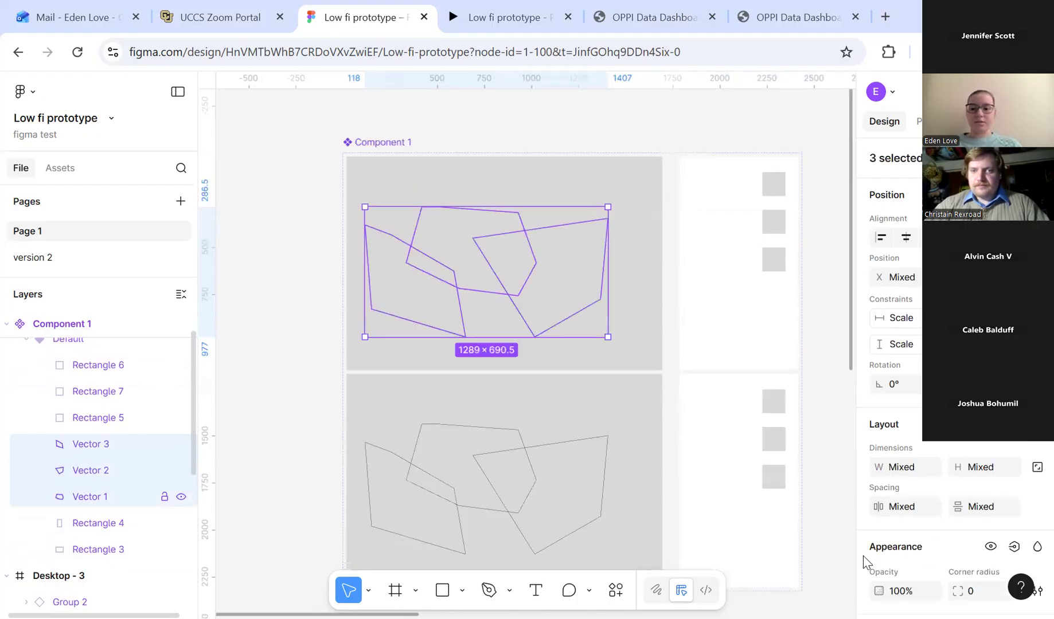
scroll(959, 541, down, 2)
click(899, 512)
text(0)
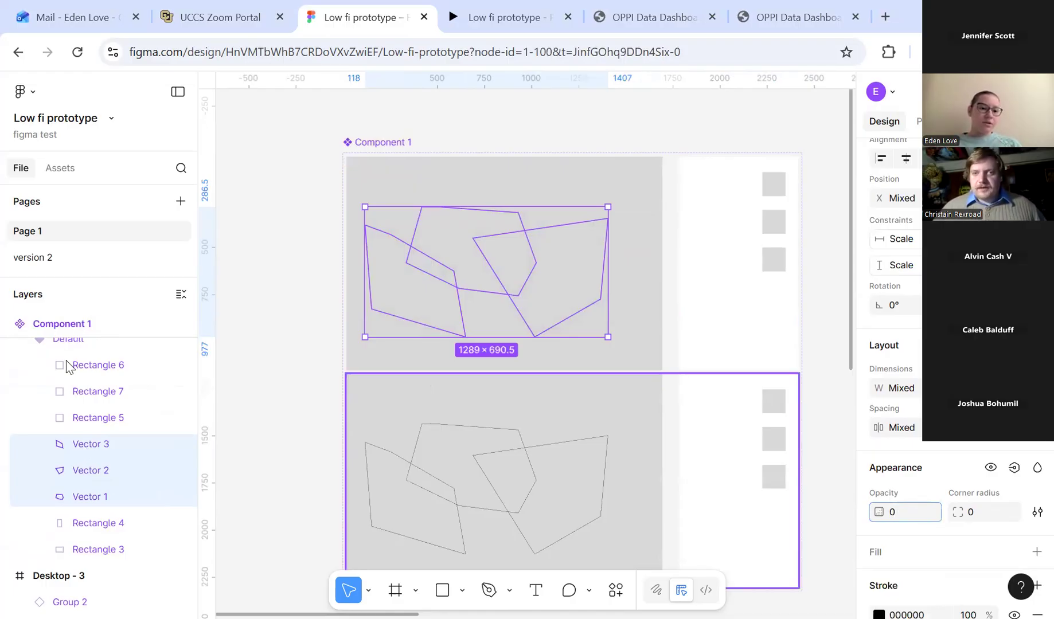
scroll(76, 362, up, 1)
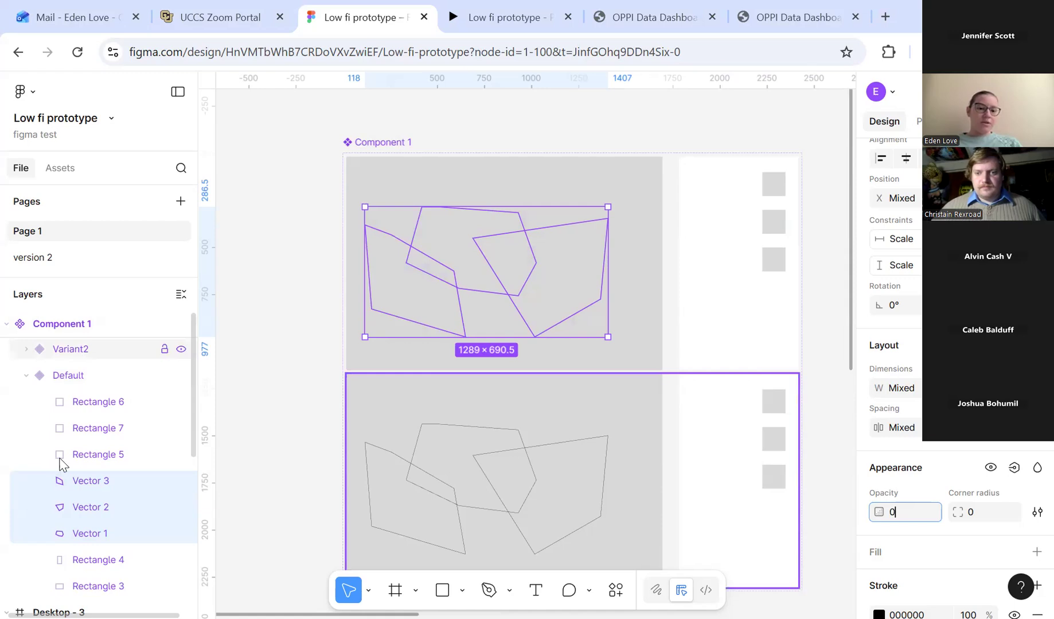
click(659, 124)
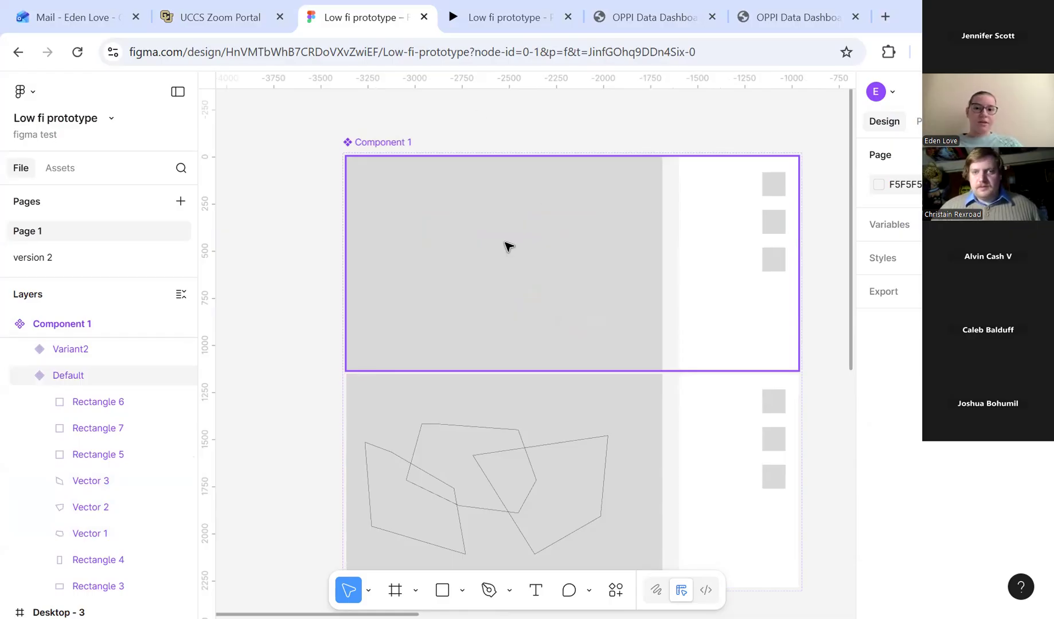
Fill the uppermost small square (Rectangle 5) in Variant2 with black (000000).
scroll(509, 247, down, 5)
click(532, 329)
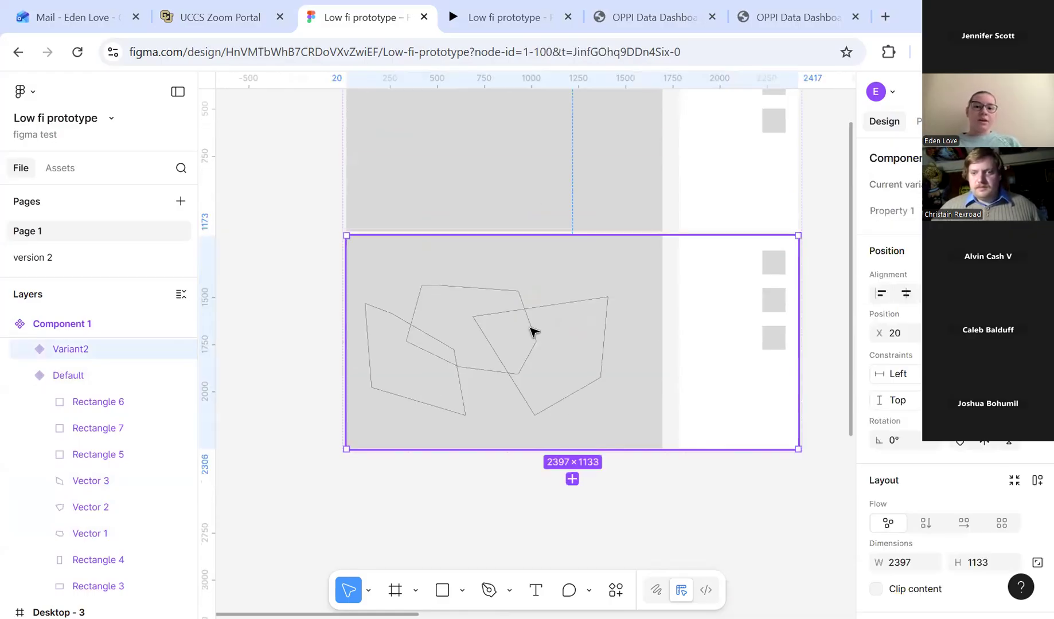
scroll(616, 306, up, 5)
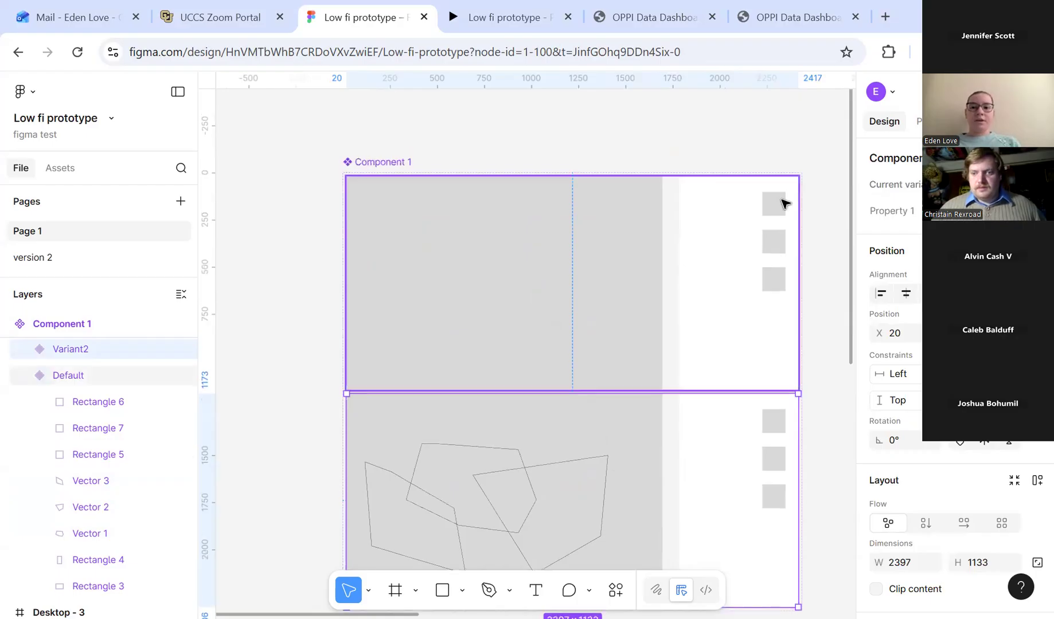
scroll(619, 477, down, 3)
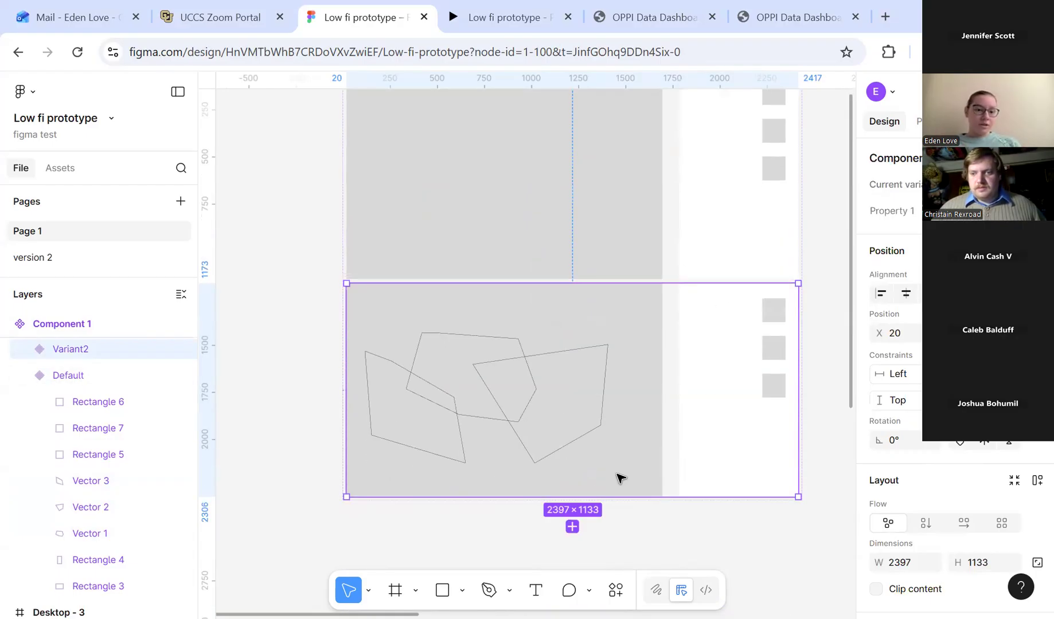
scroll(619, 477, up, 3)
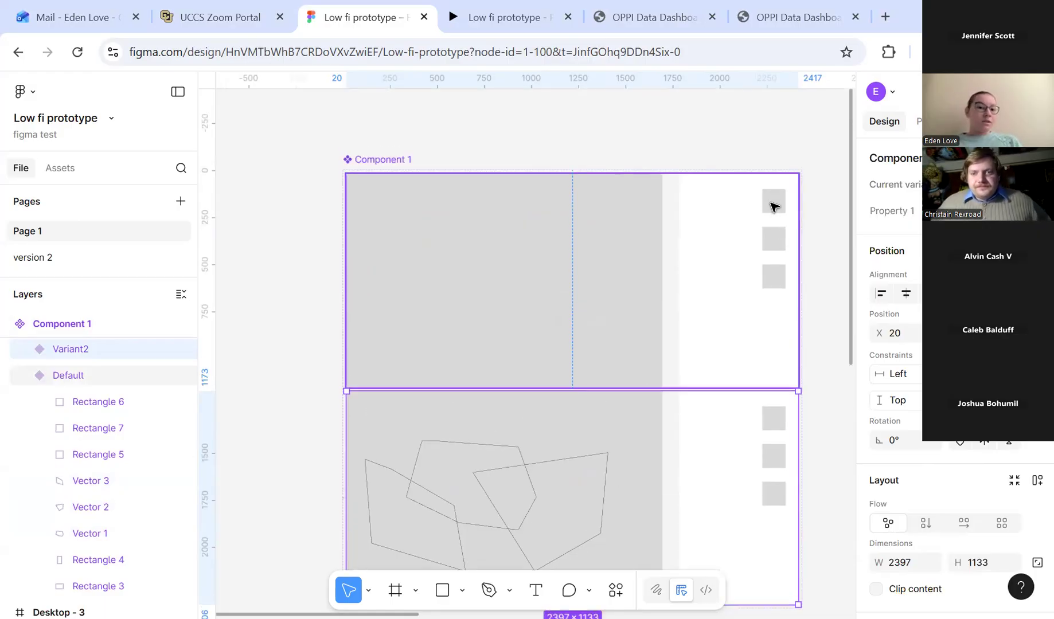
scroll(631, 310, down, 4)
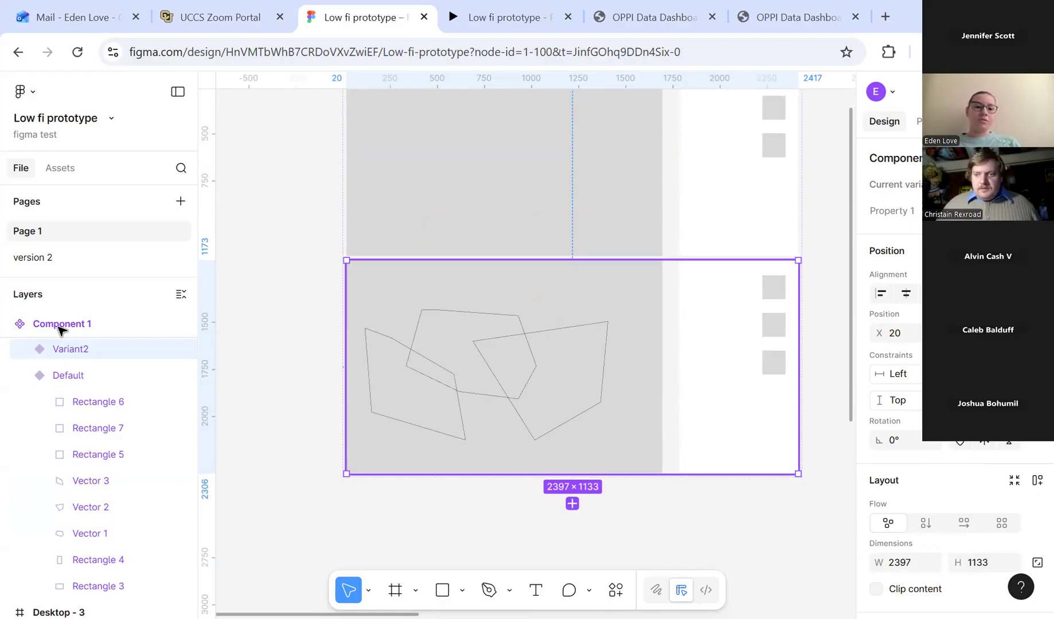
click(26, 349)
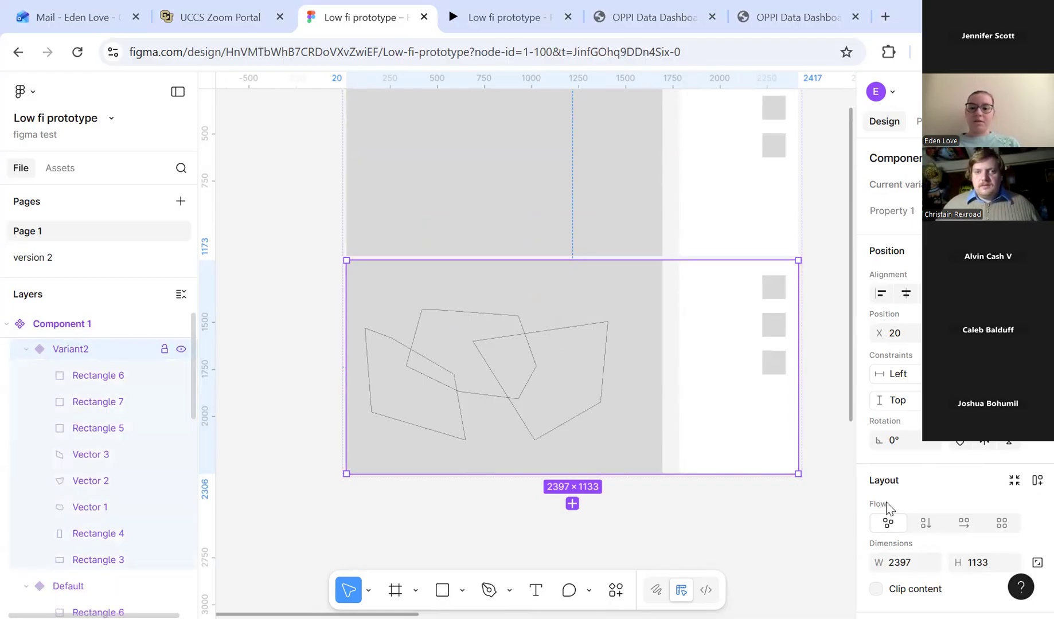
click(877, 522)
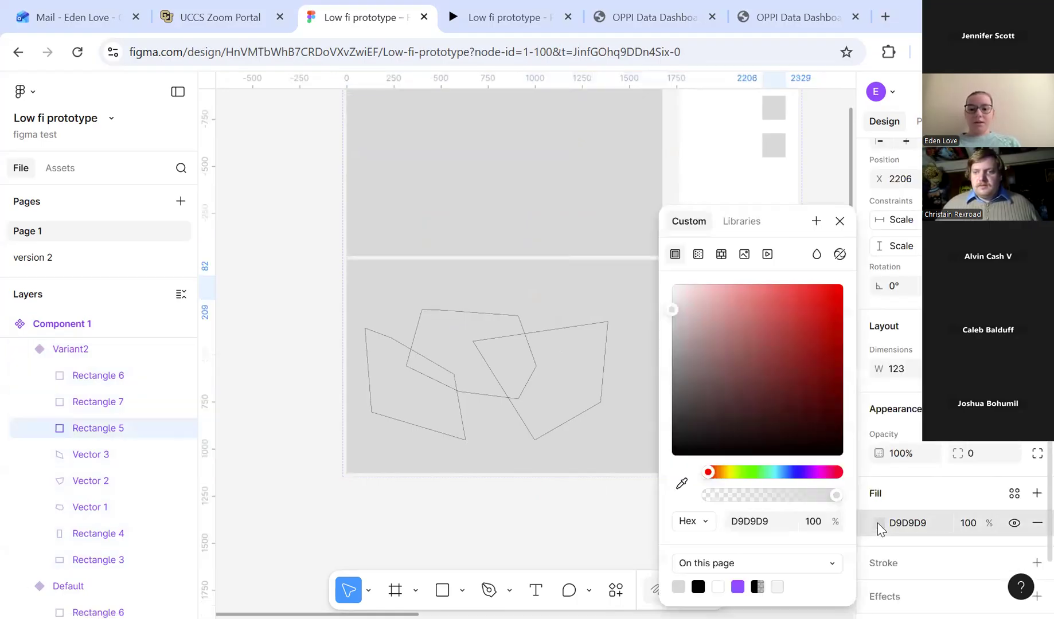
click(698, 585)
click(839, 221)
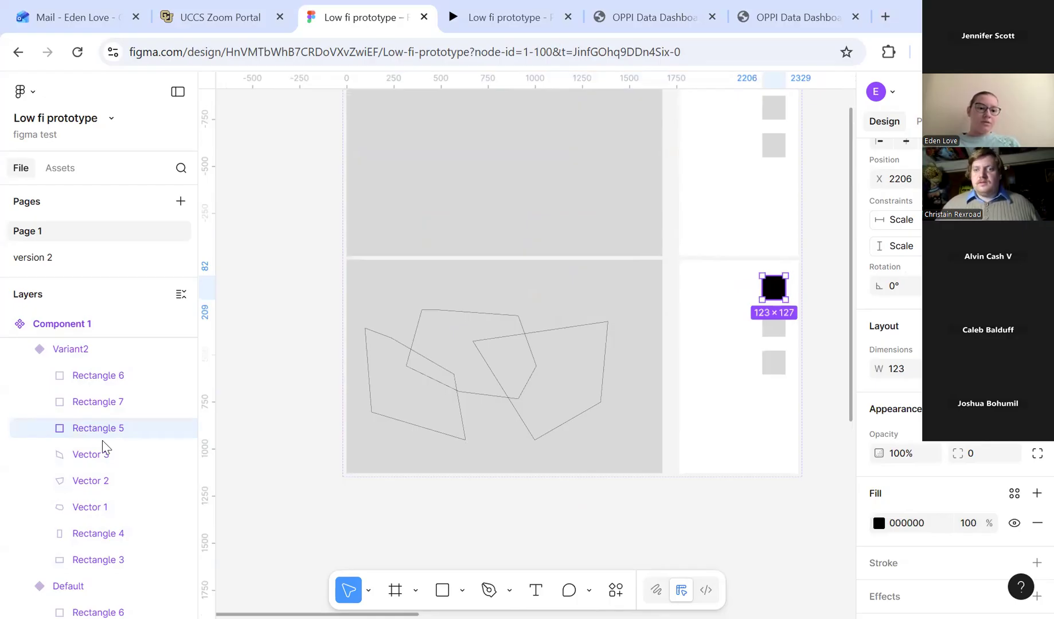
Set the opacity of the right and left area outlines (Vector 2 and Vector 3) in Variant2 to 0.
click(87, 486)
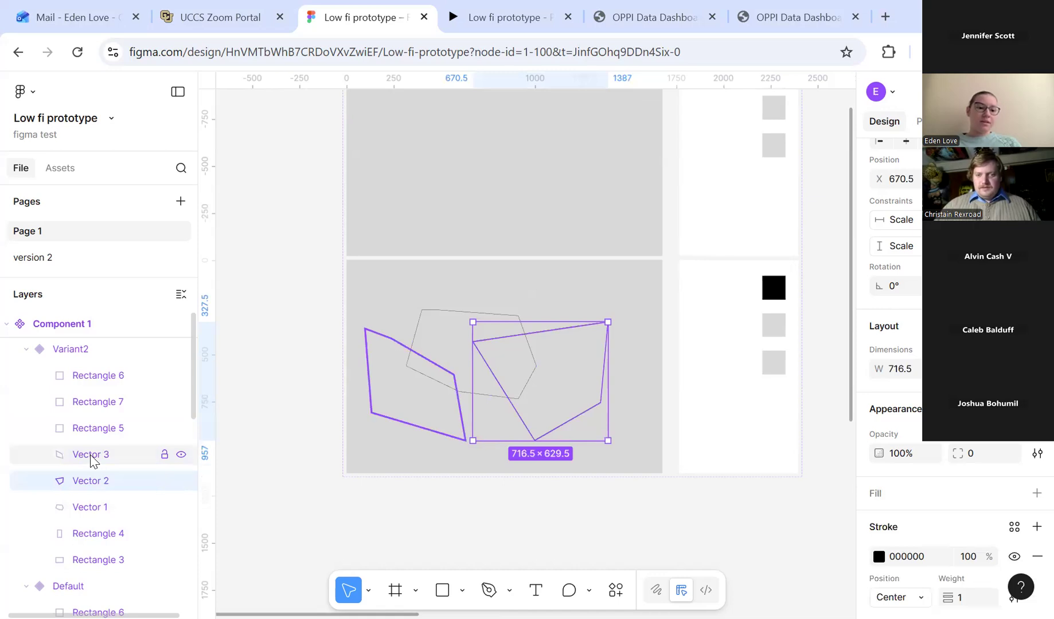
shift+click(90, 454)
click(897, 494)
text(0)
key(Return)
click(757, 489)
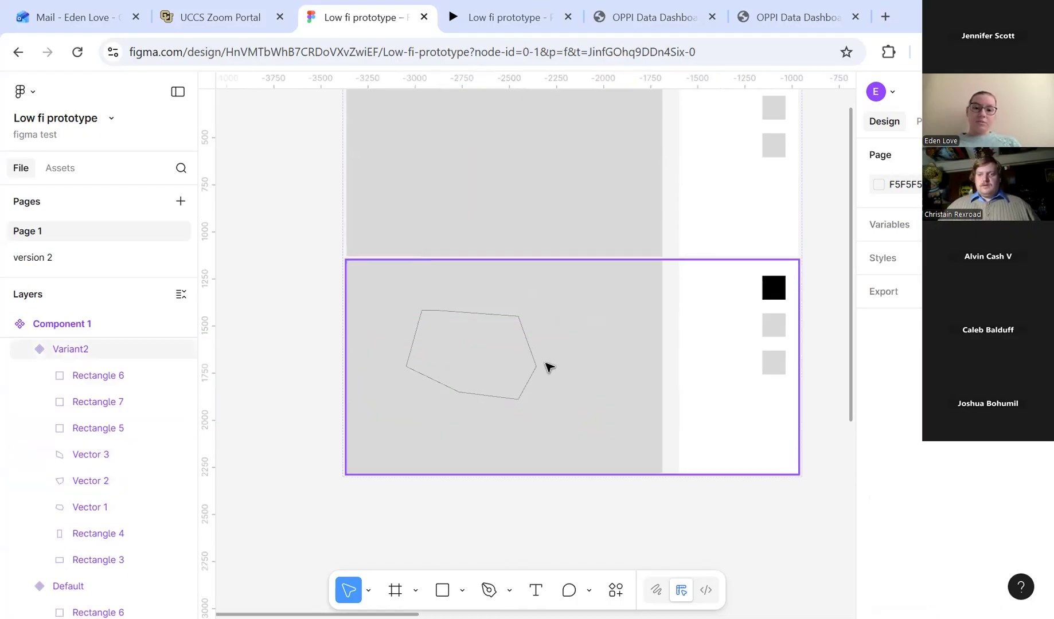
Add an On click prototype interaction to the Default variant's uppermost square (Rectangle 5) that changes the component to Variant2.
scroll(670, 282, up, 2)
scroll(651, 251, up, 1)
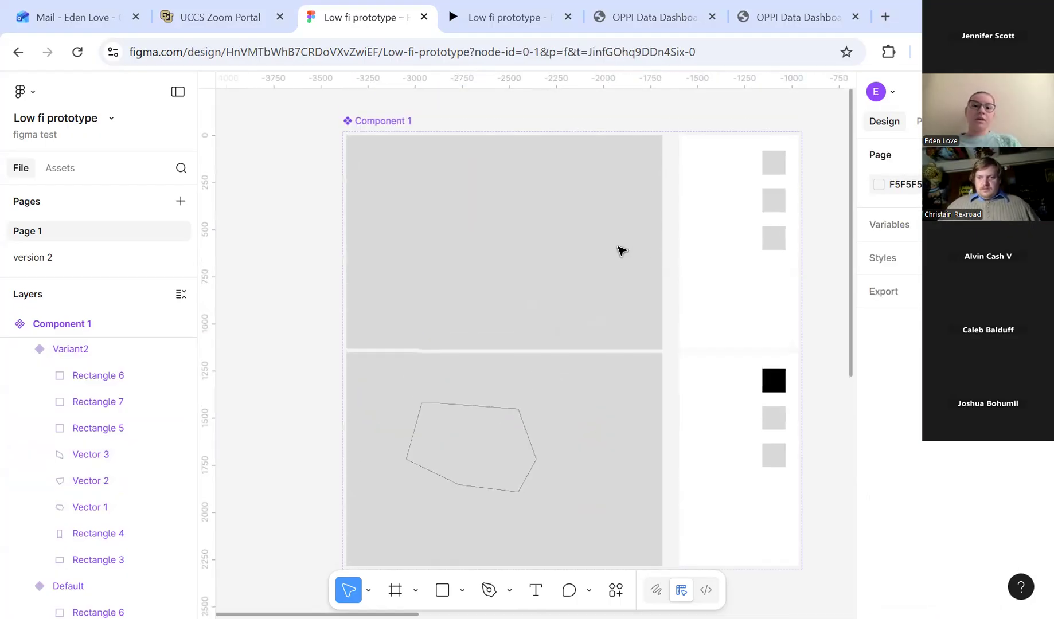
click(918, 121)
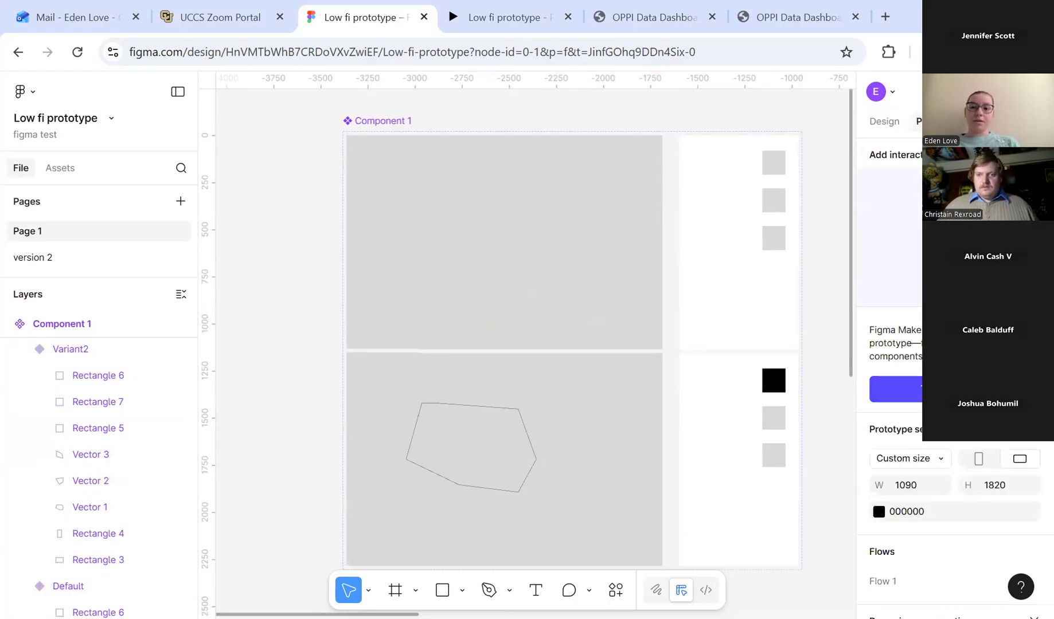
click(584, 231)
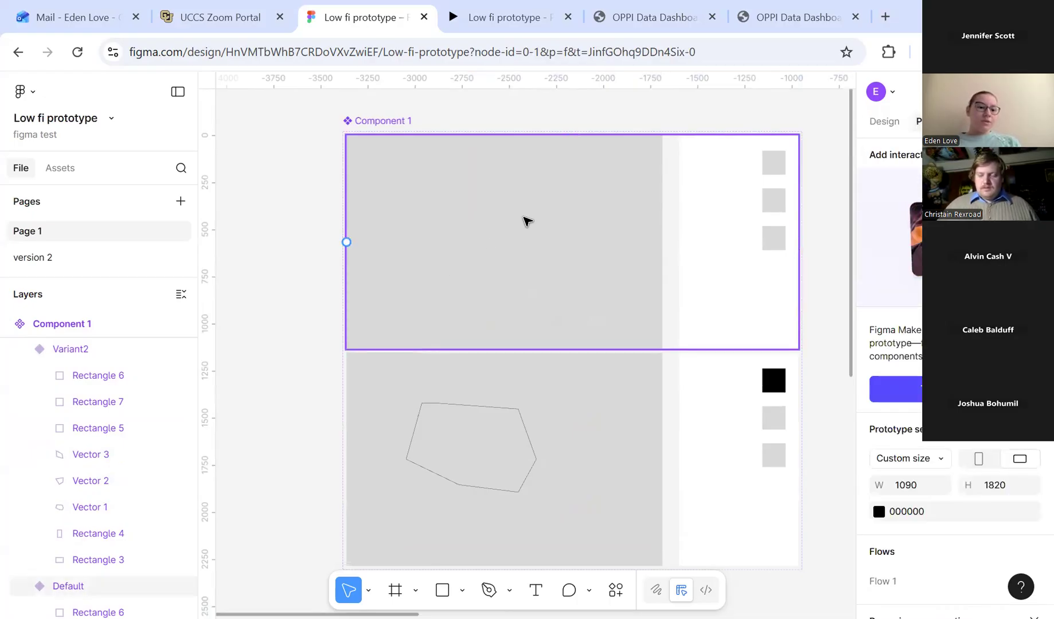
scroll(100, 488, down, 3)
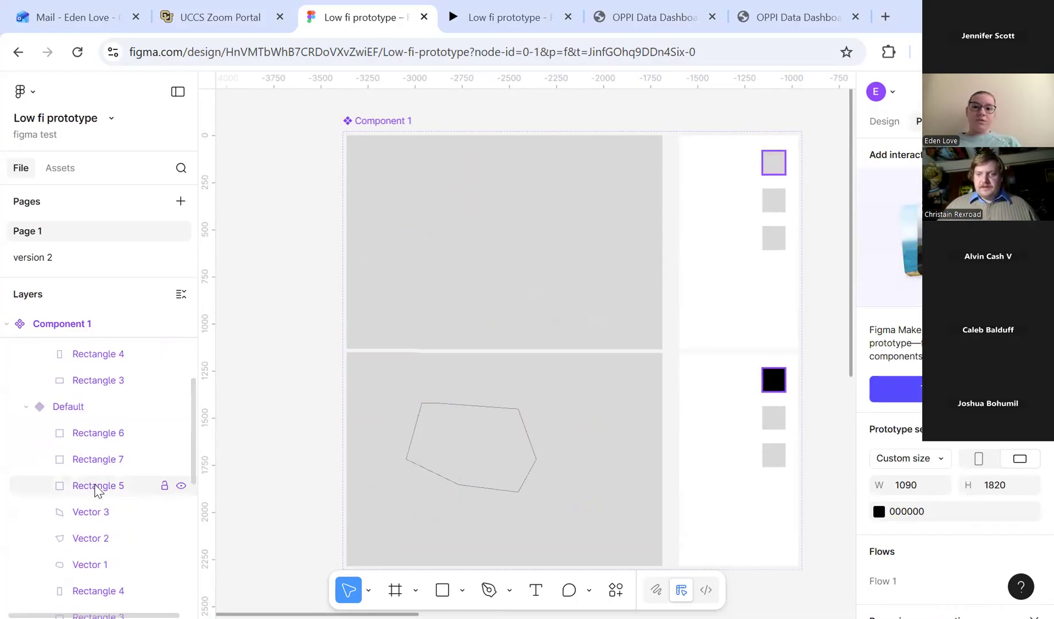
click(97, 486)
mouse_move(774, 174)
drag(774, 175, 889, 242)
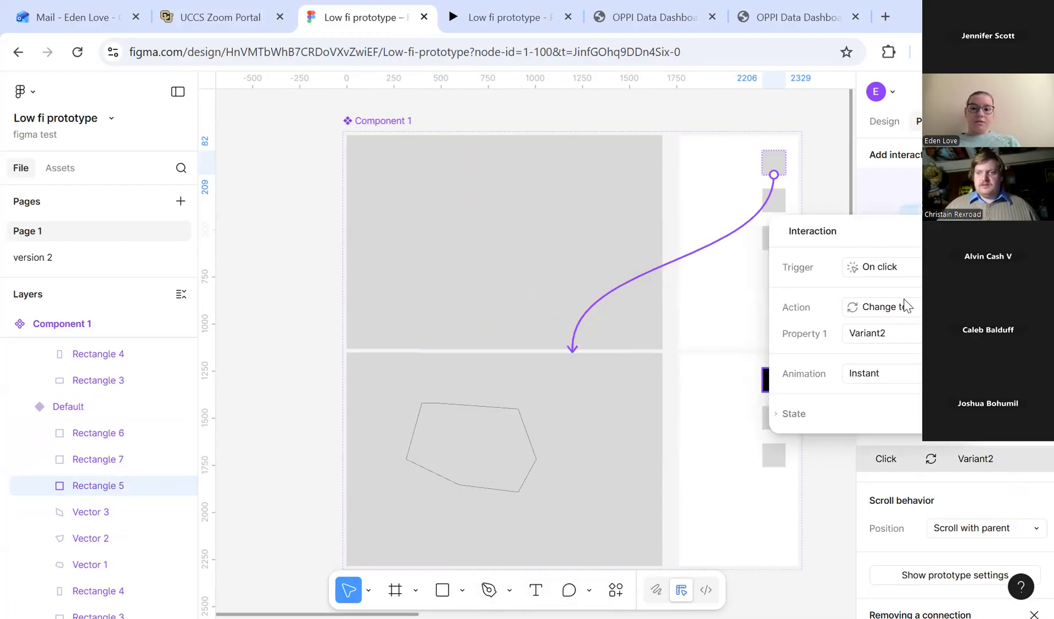
Set the animation of the square's Variant2 interaction to Smart animate and close the interaction settings.
click(893, 380)
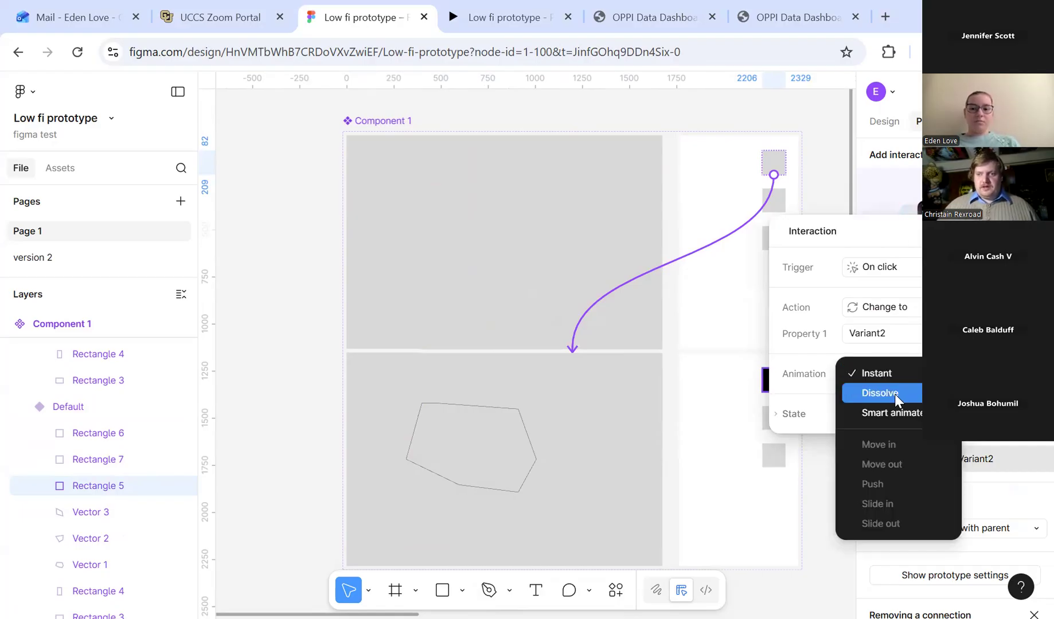
click(895, 414)
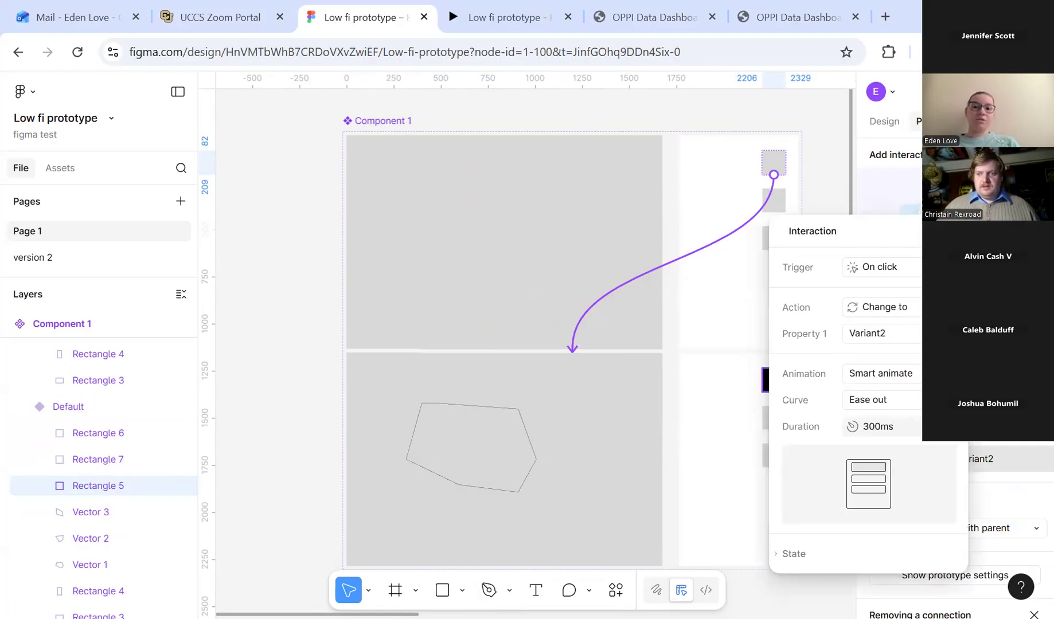
click(952, 231)
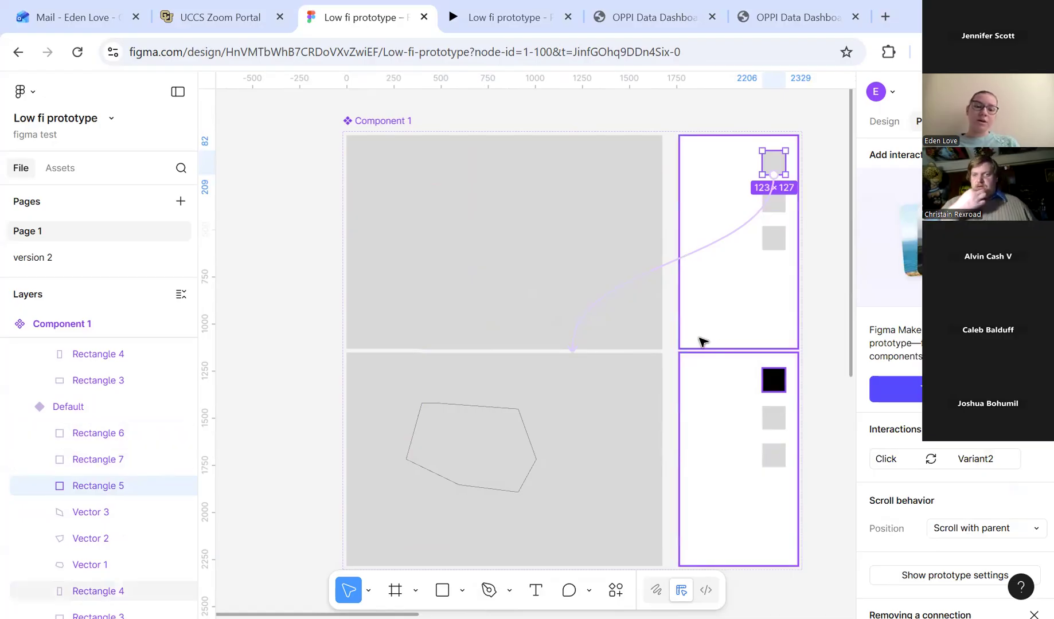
scroll(98, 404, up, 4)
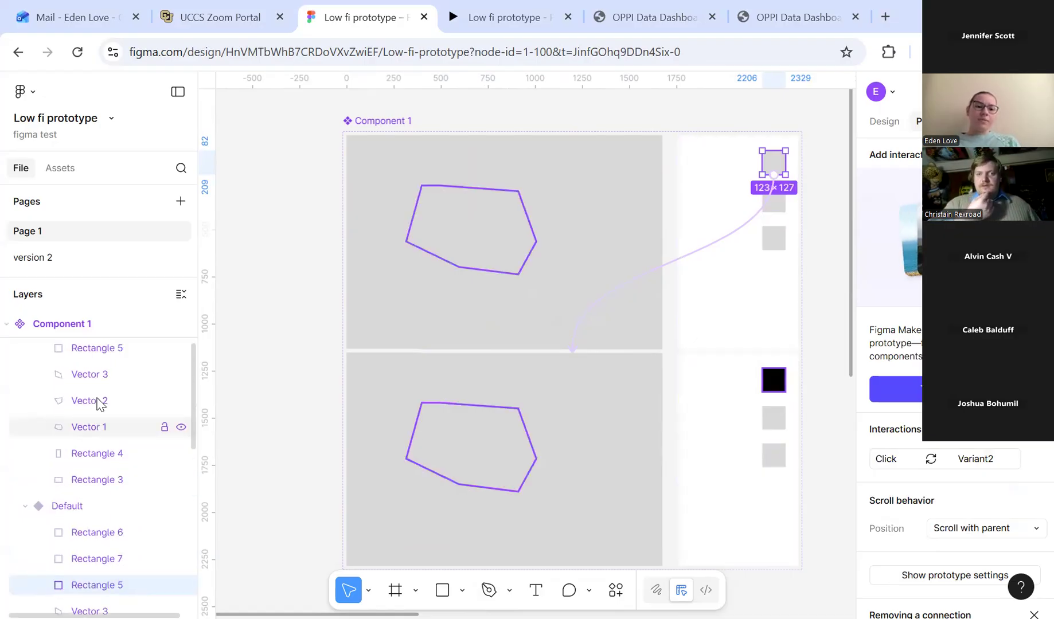
Add a new variant to Component 1 based on Variant2, placed directly beneath it.
scroll(565, 351, down, 3)
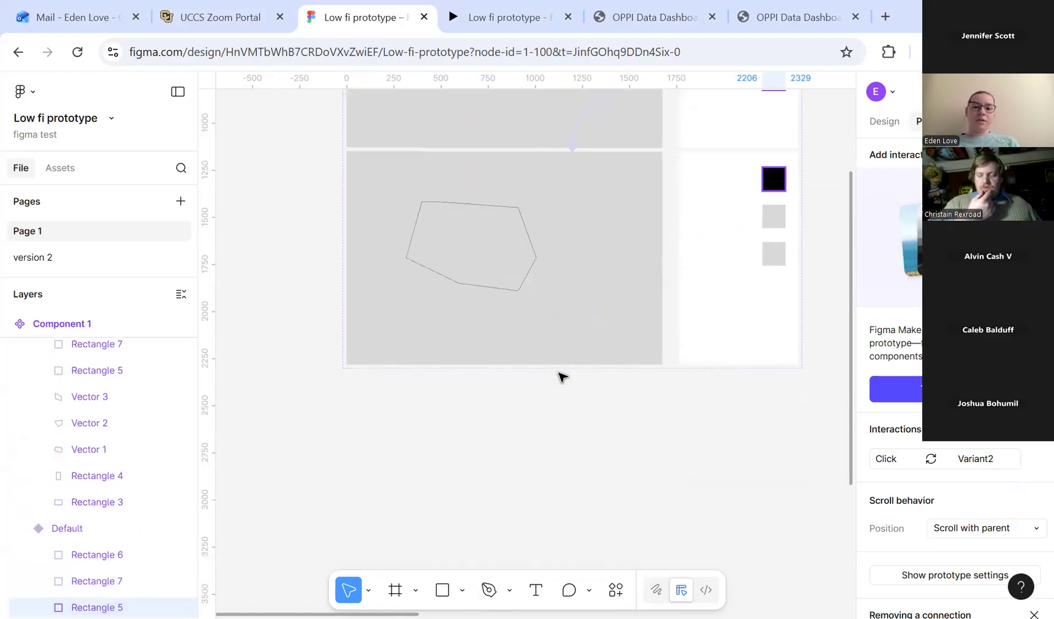
scroll(675, 228, up, 3)
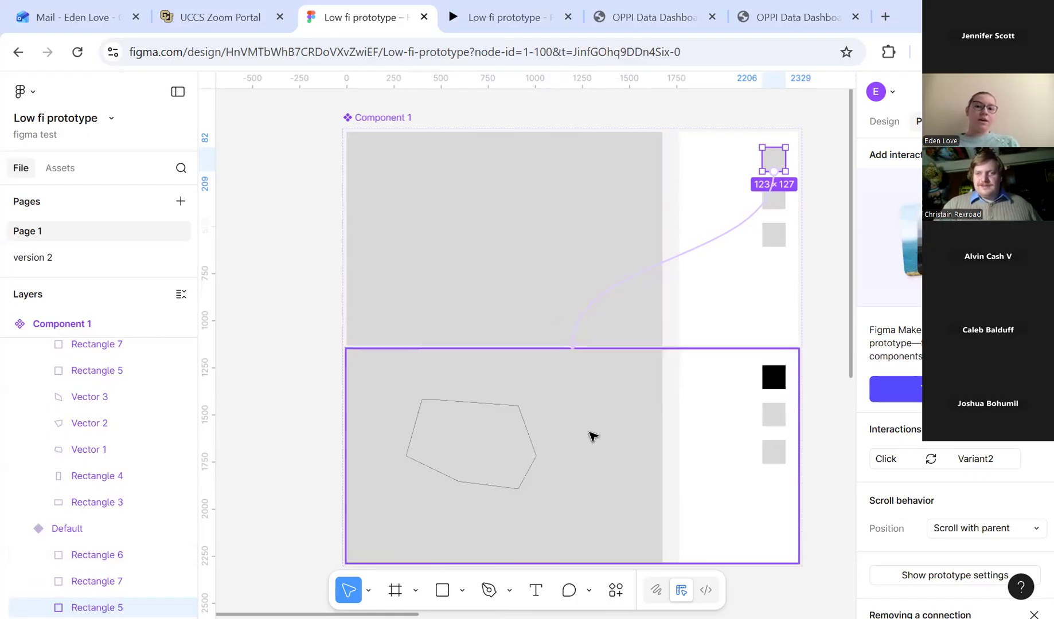
scroll(593, 437, down, 1)
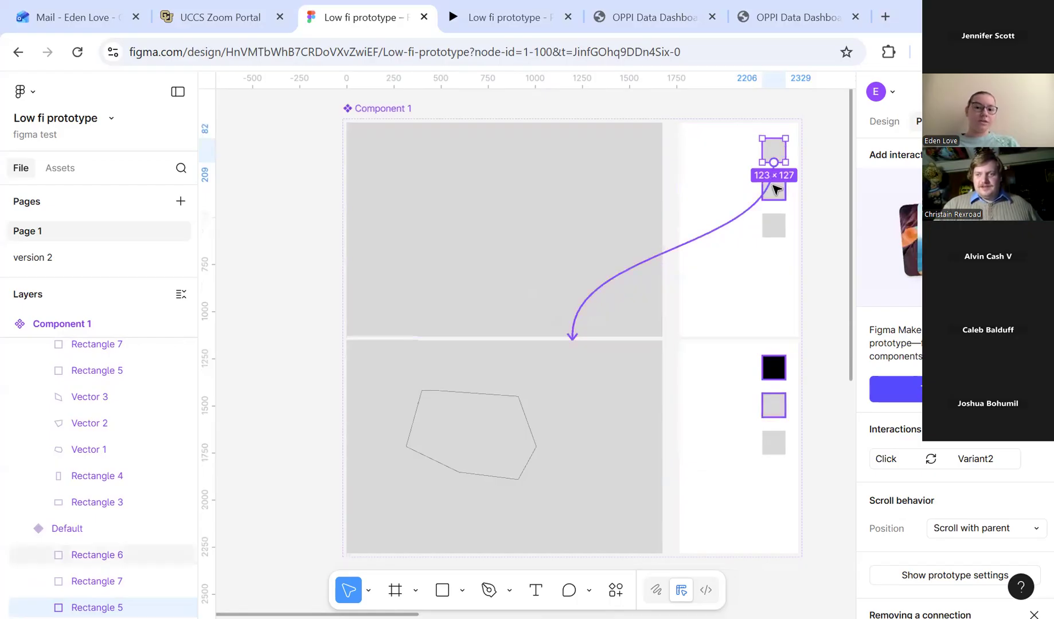
scroll(490, 386, down, 3)
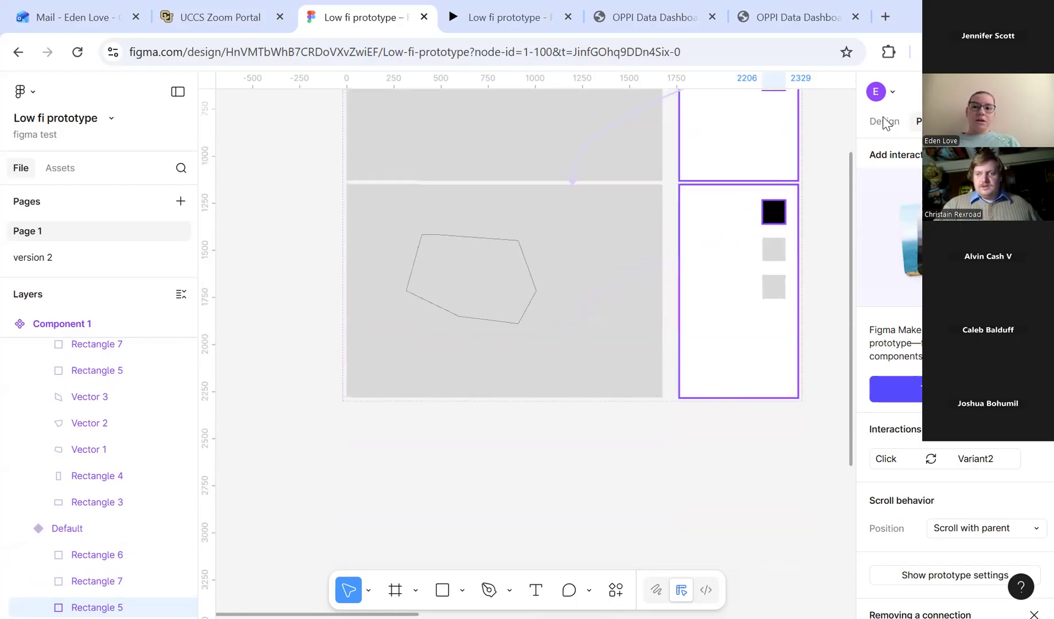
click(884, 122)
click(562, 390)
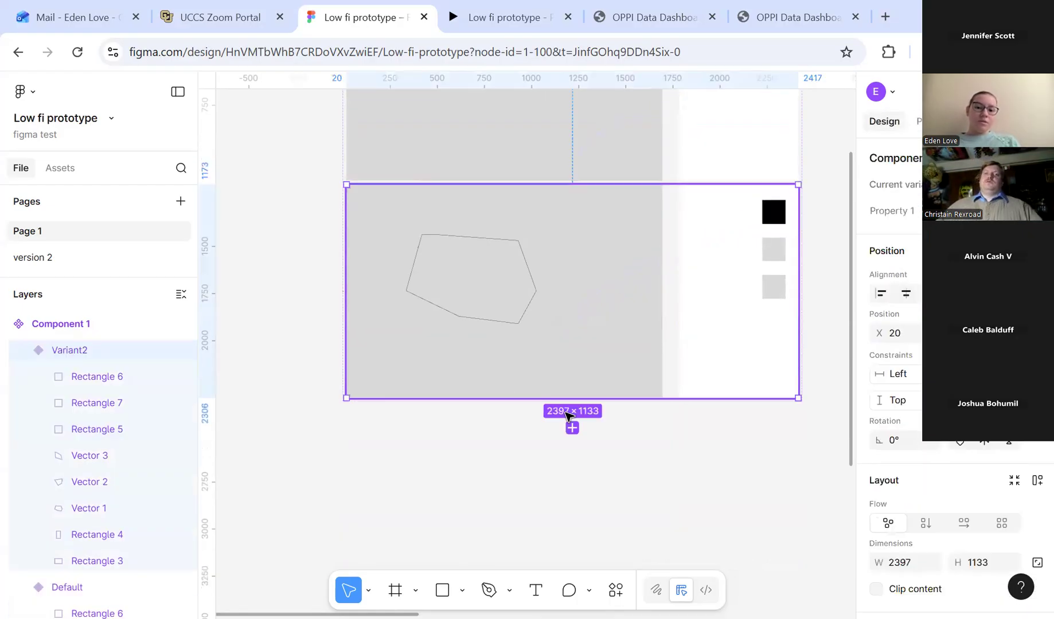
click(572, 429)
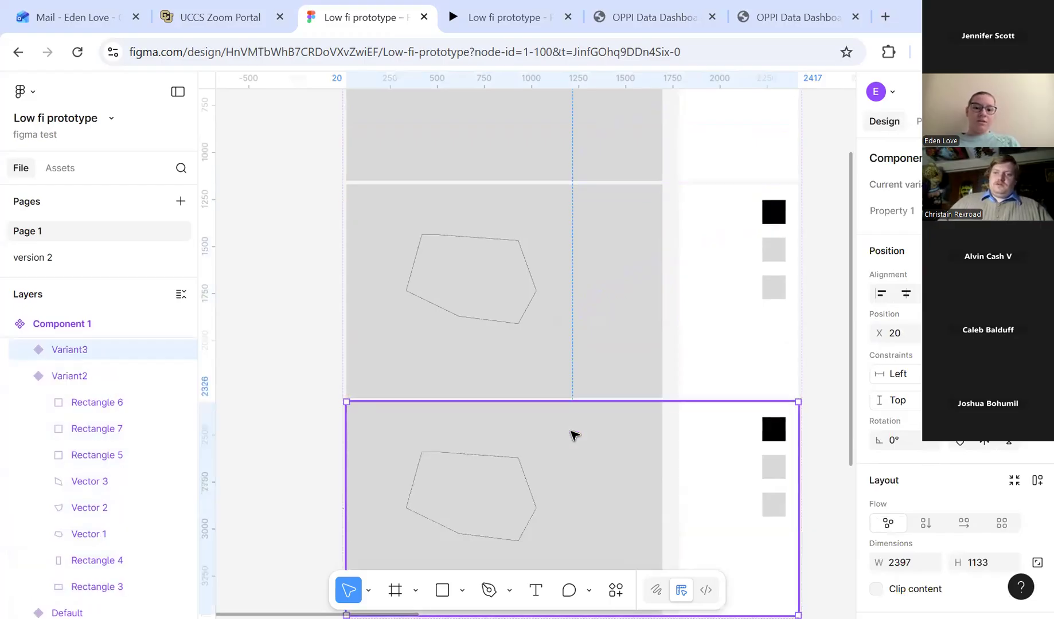
Fill the middle small square (Rectangle 6) in Variant3 with black (000000).
scroll(518, 317, down, 3)
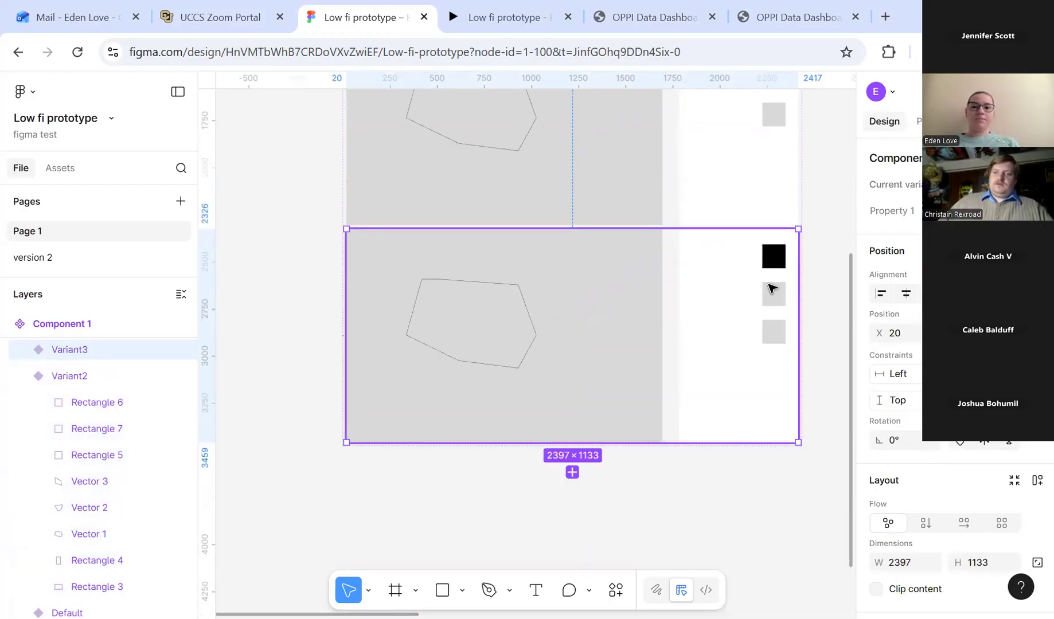
scroll(771, 291, up, 5)
scroll(775, 136, up, 2)
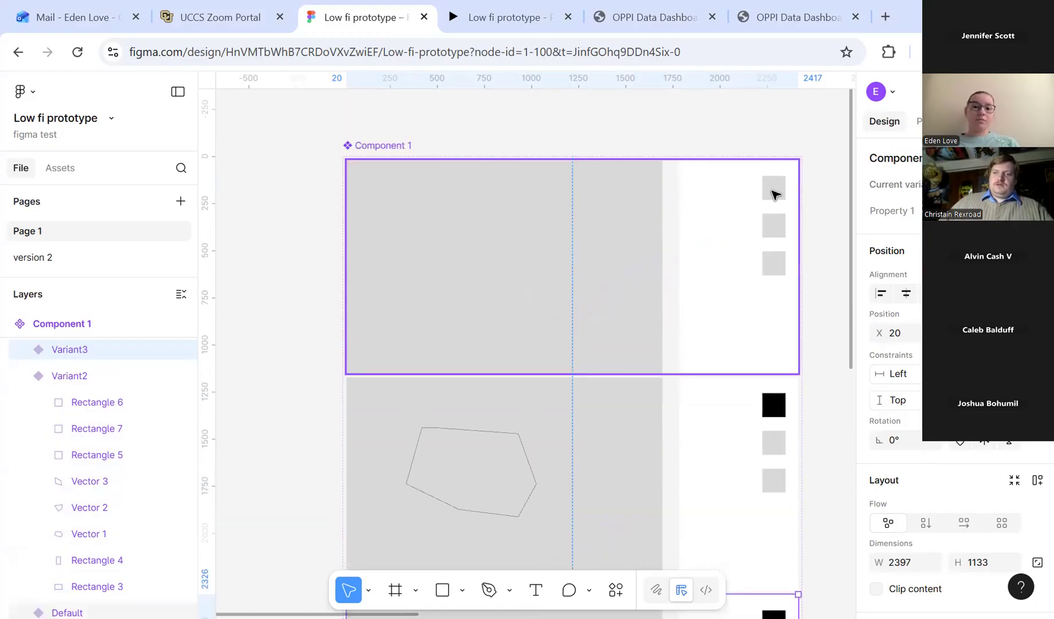
scroll(433, 237, down, 4)
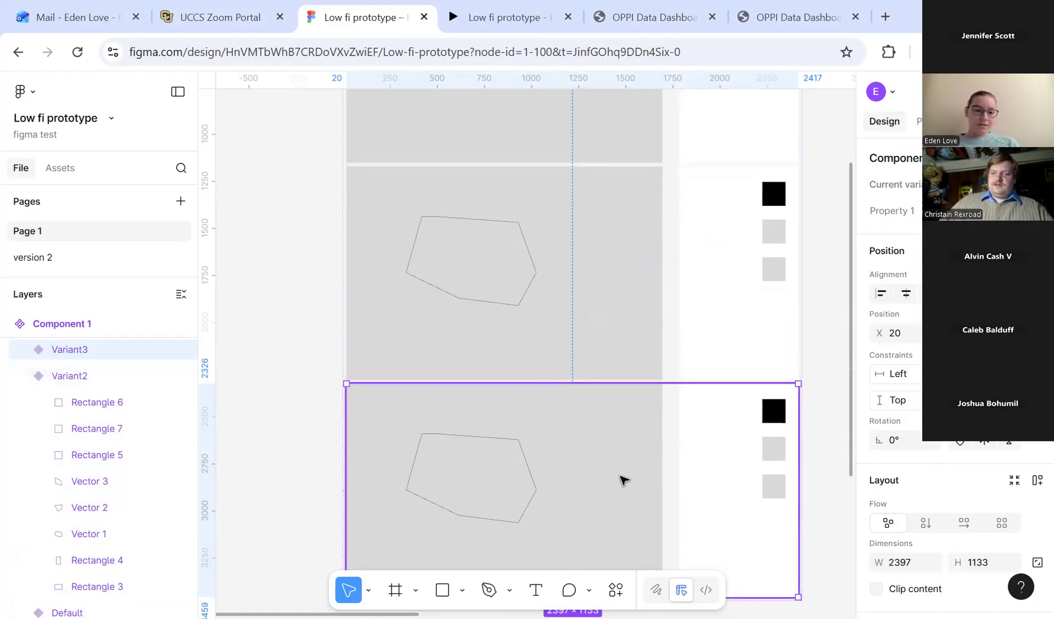
scroll(623, 479, down, 1)
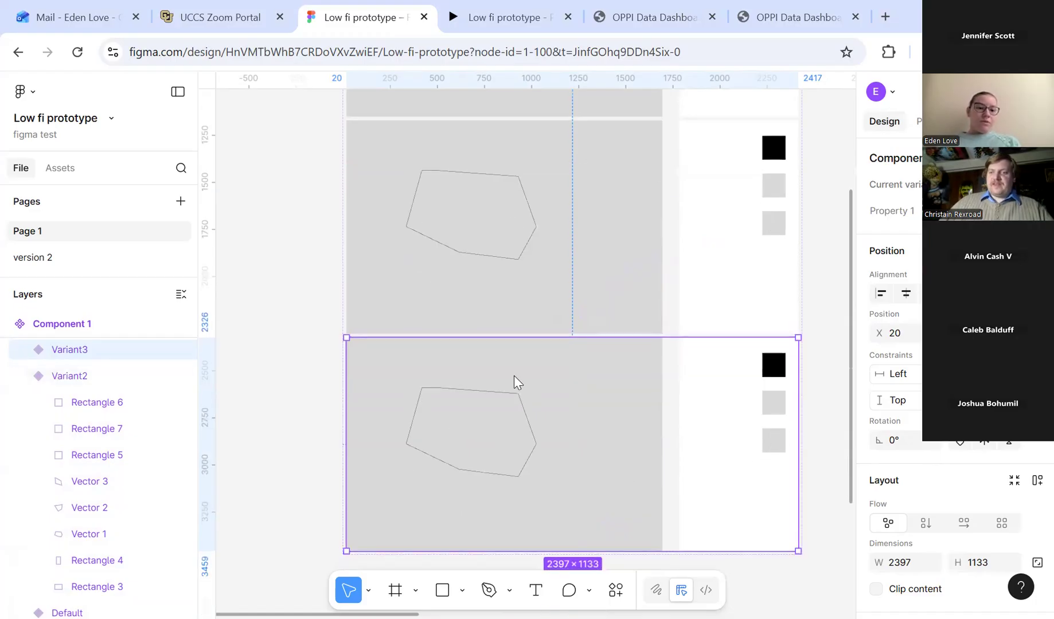
click(25, 349)
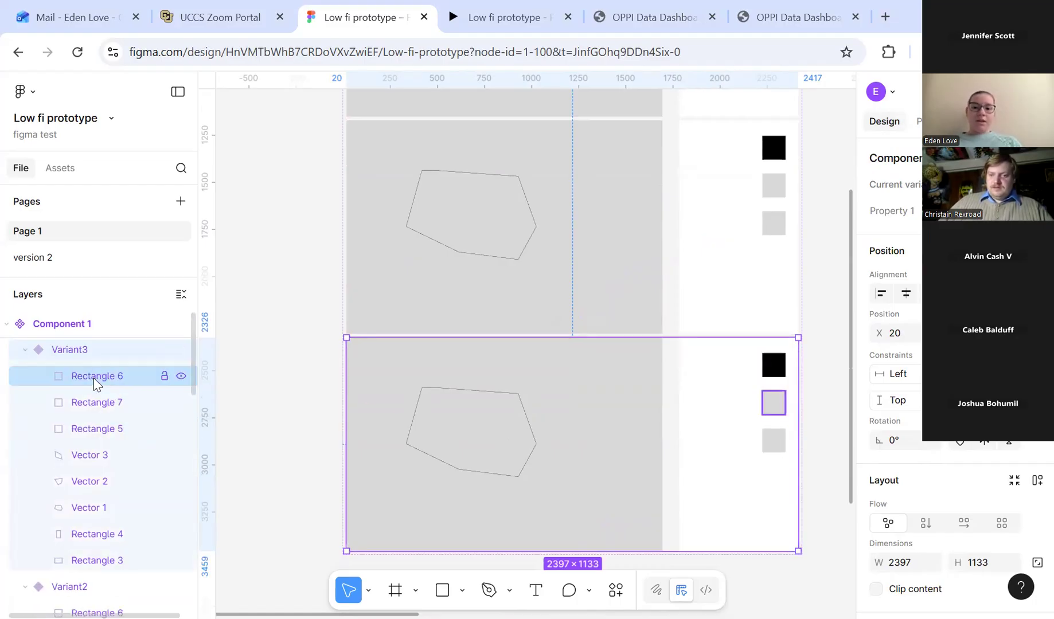
scroll(887, 540, down, 1)
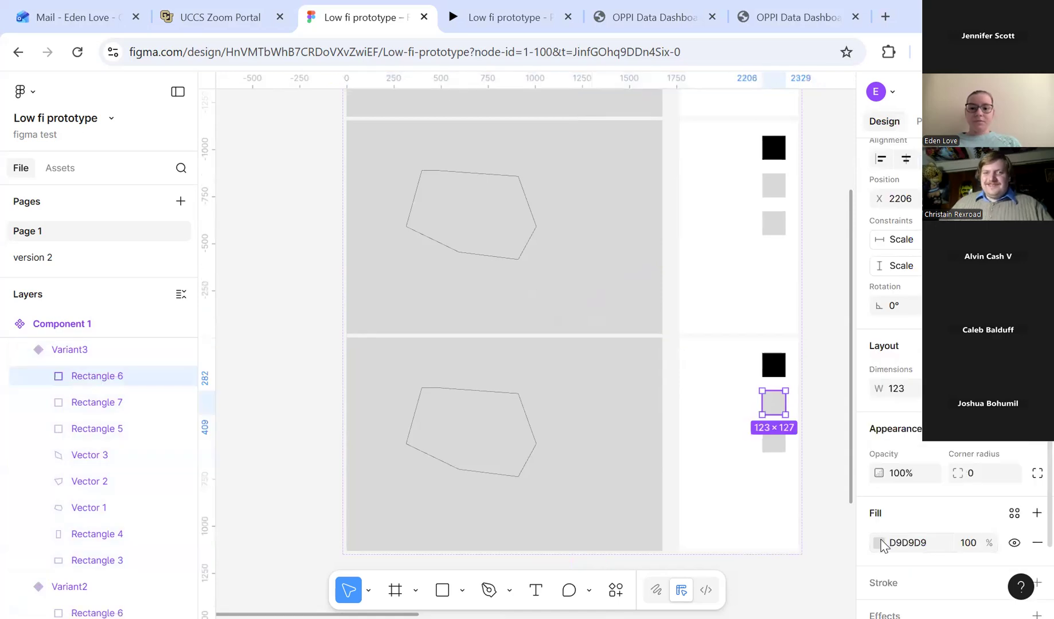
click(879, 543)
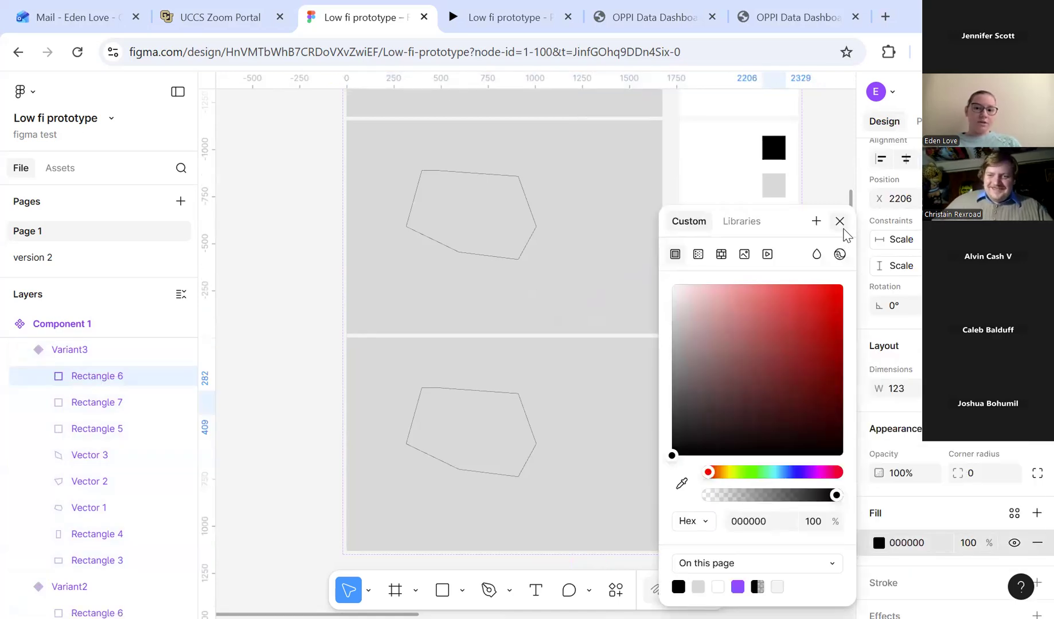
click(839, 222)
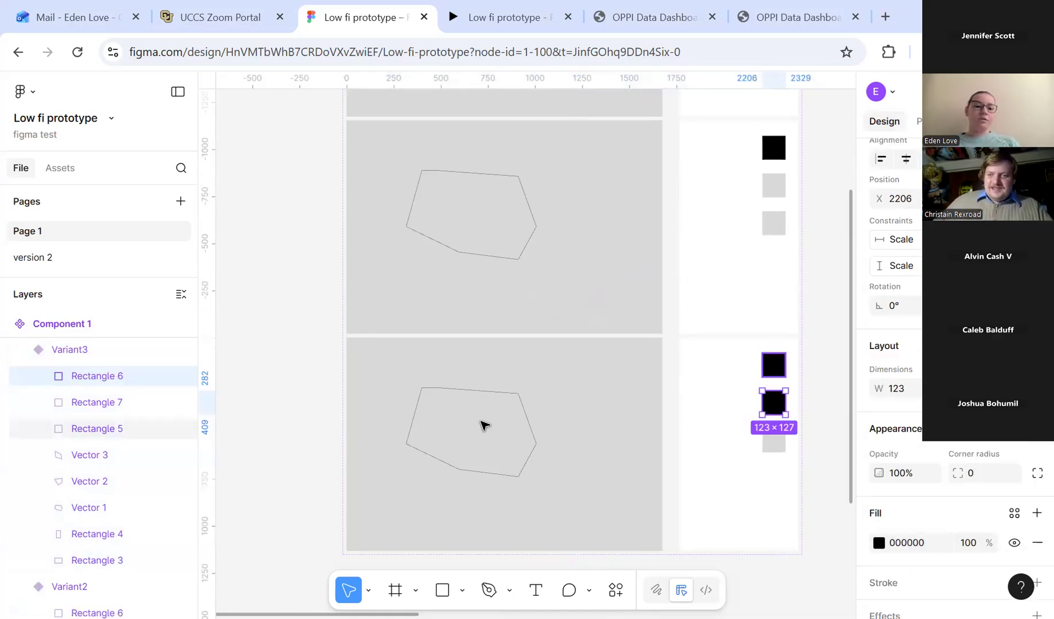
Set the opacity of the right area outline (Vector 2) in Variant3 to 100% and deselect it.
click(89, 481)
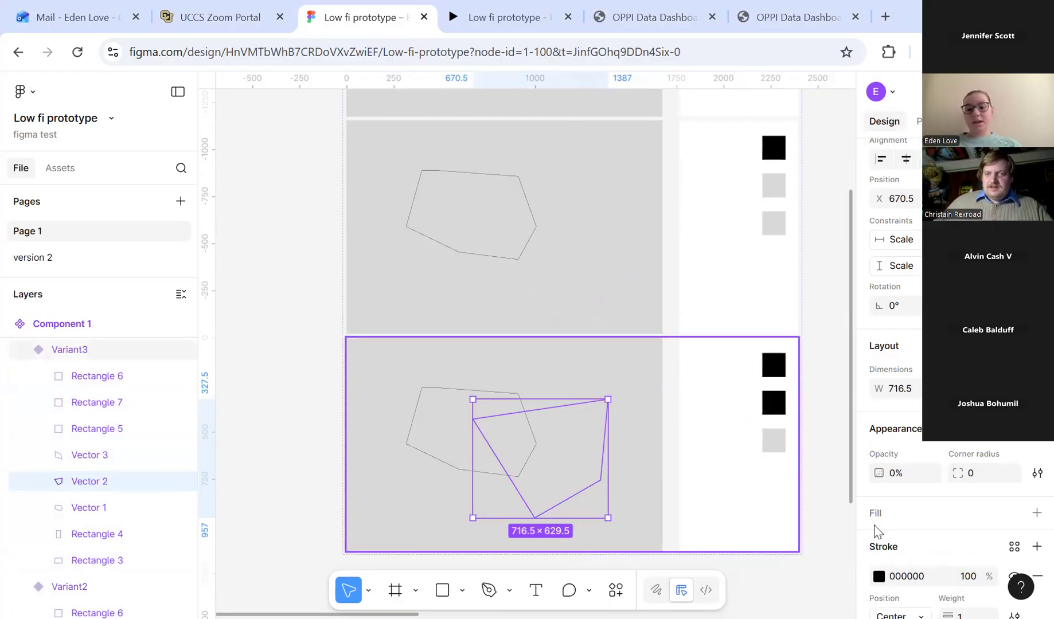
click(891, 474)
text(100)
key(Return)
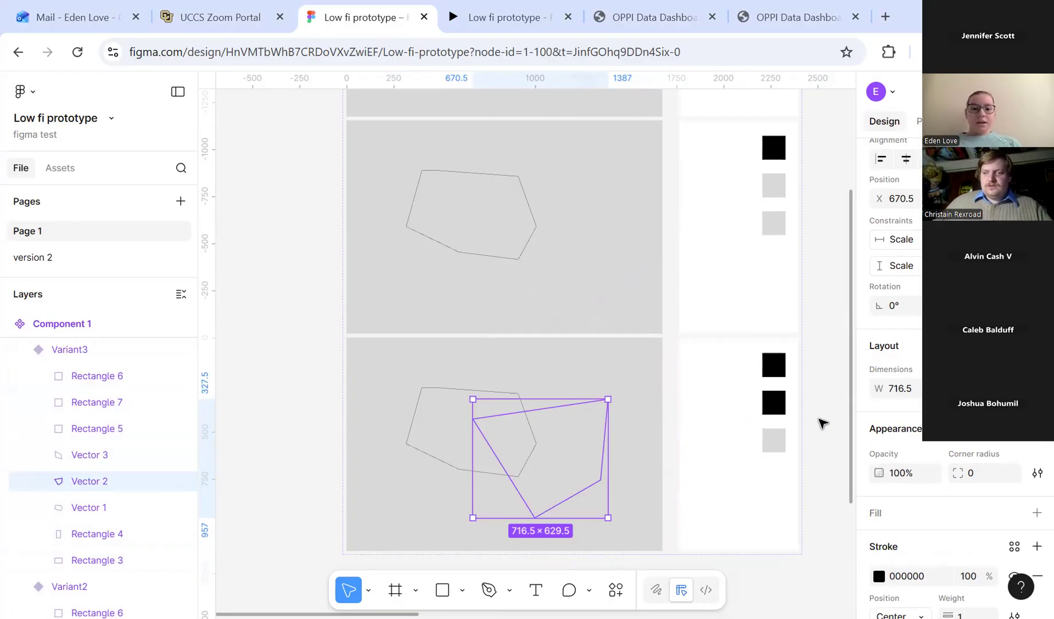
click(819, 426)
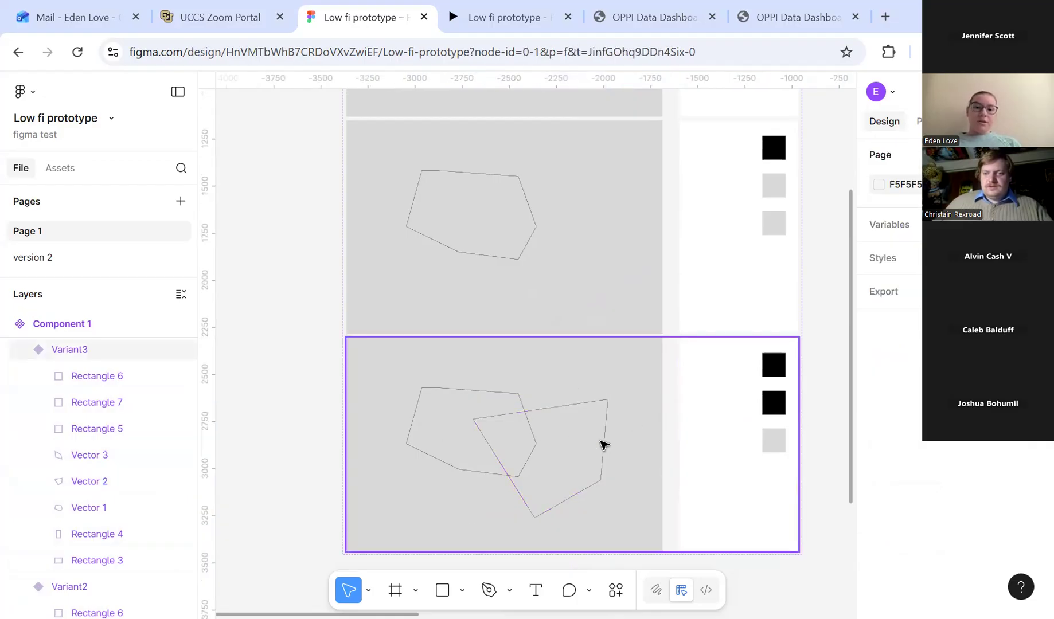
Add another variant to Component 1 based on Variant3, placed directly beneath it.
scroll(681, 371, up, 3)
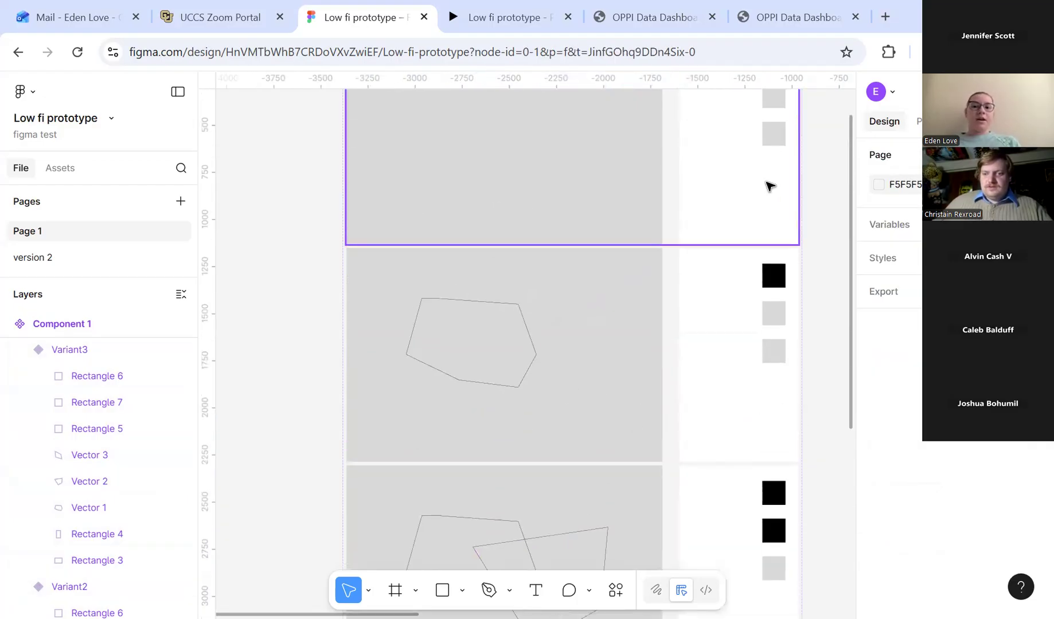
scroll(764, 189, up, 3)
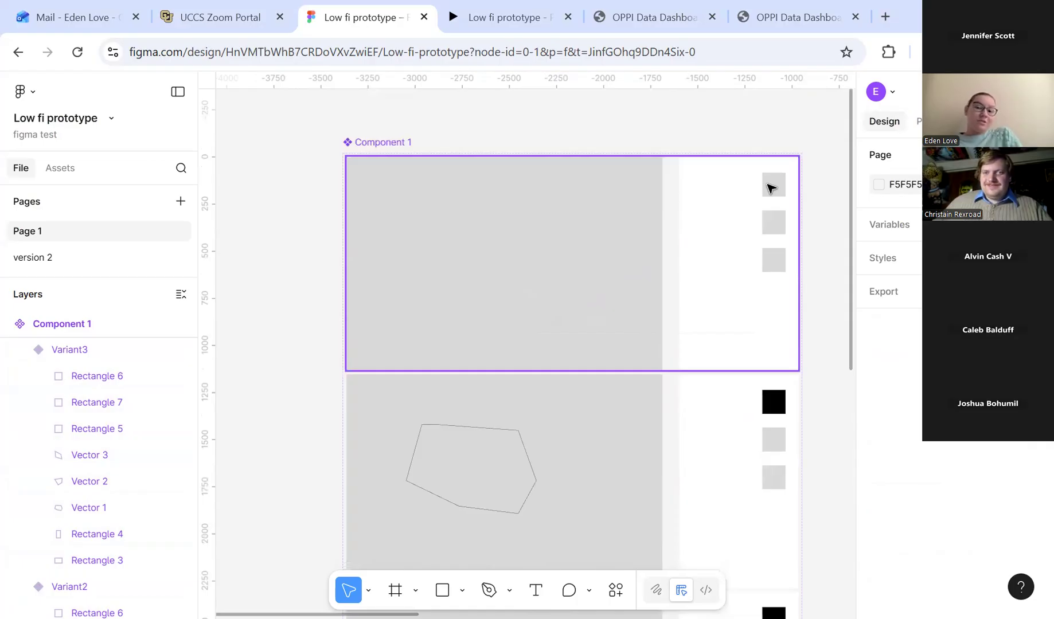
scroll(726, 356, down, 1)
scroll(745, 351, down, 3)
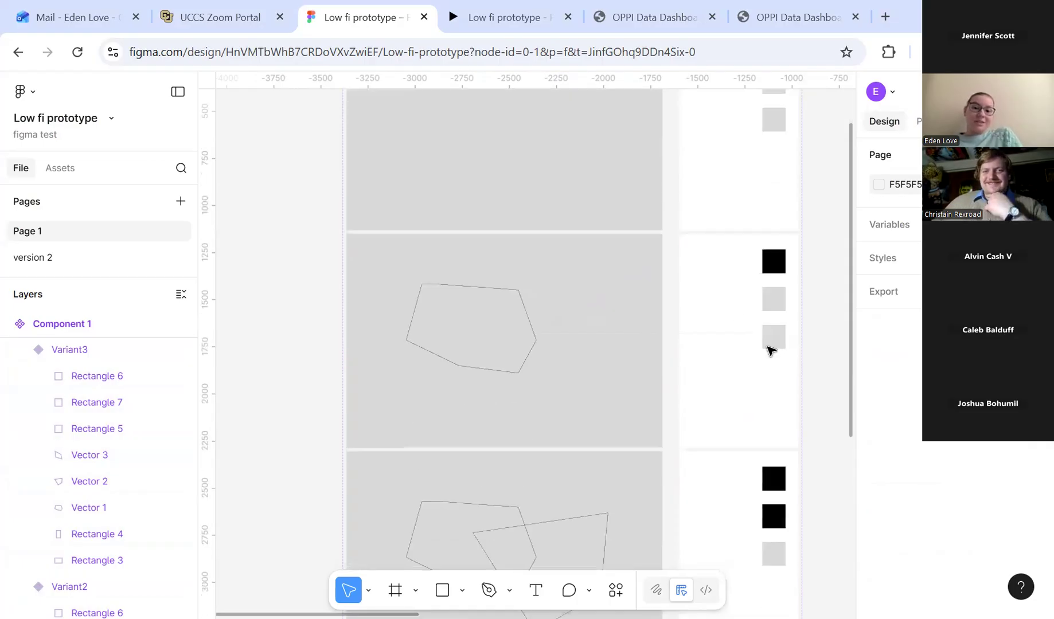
scroll(665, 388, down, 5)
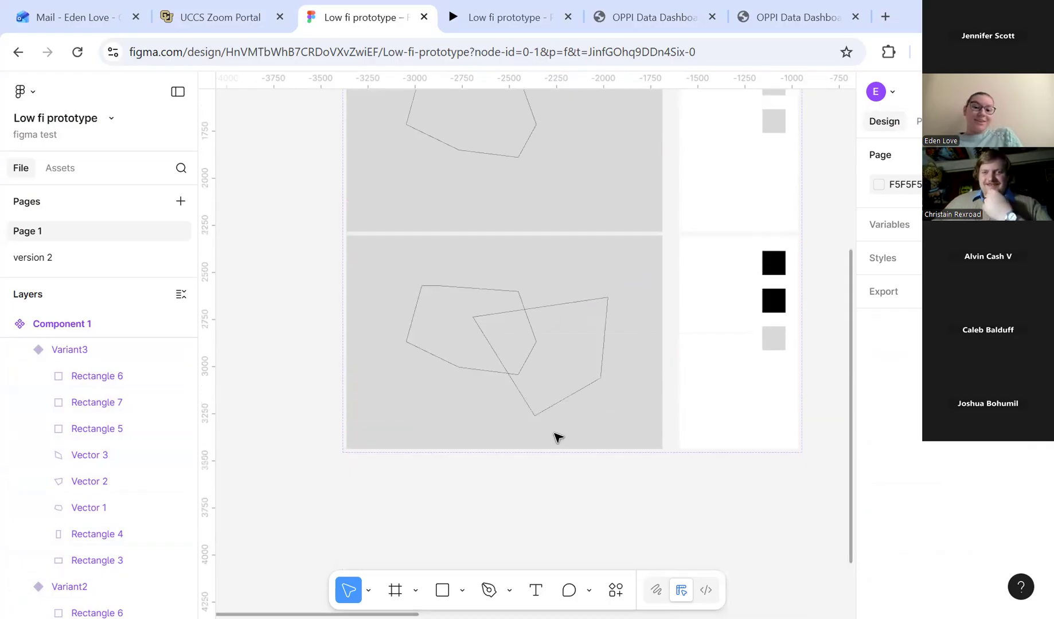
click(547, 437)
click(572, 480)
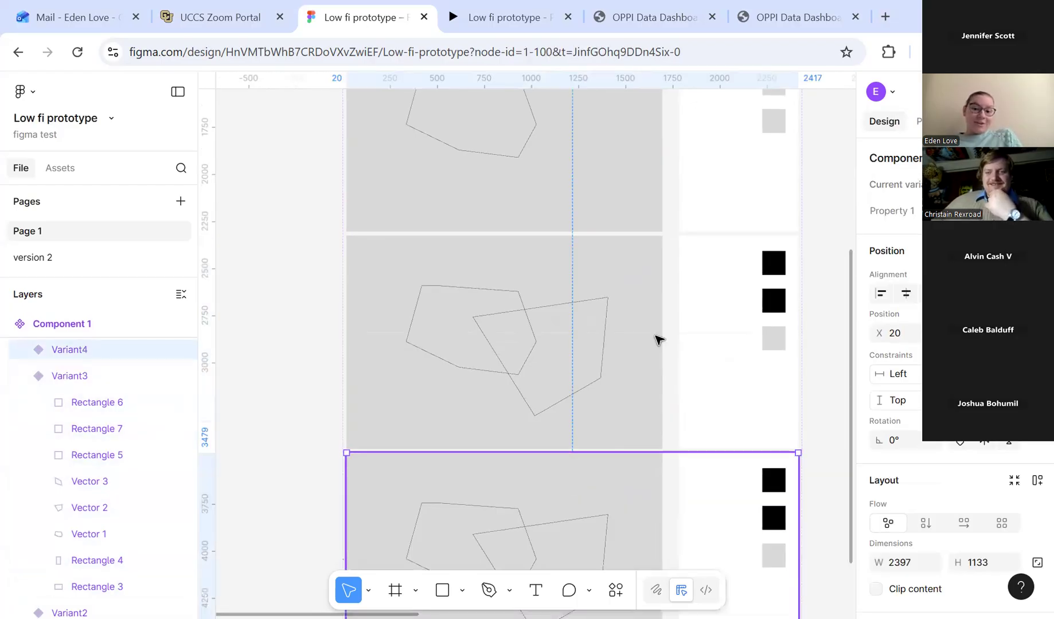
scroll(655, 339, down, 2)
scroll(655, 338, down, 2)
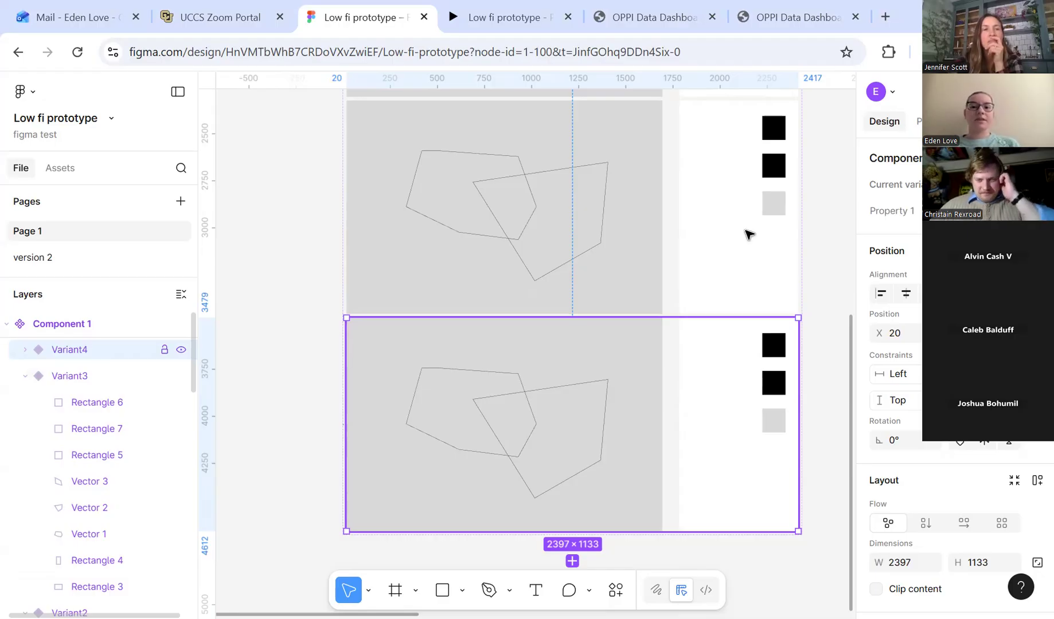
Label the Default variant's uppermost square with the text "area of interest" and place a copy of the label beside the middle square.
scroll(745, 233, up, 10)
scroll(694, 218, down, 2)
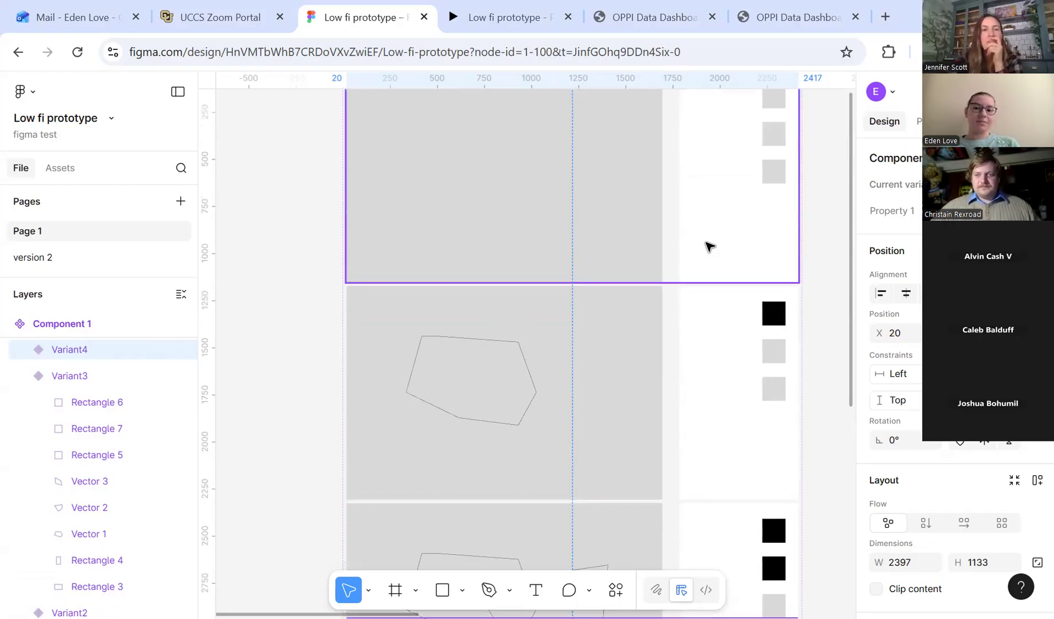
scroll(706, 244, up, 3)
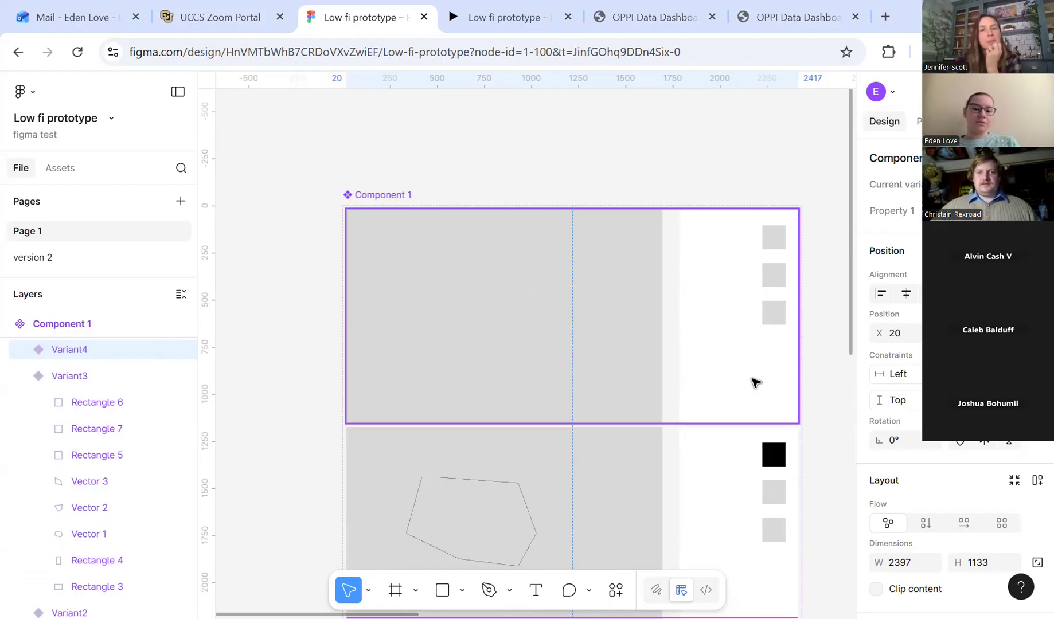
click(535, 589)
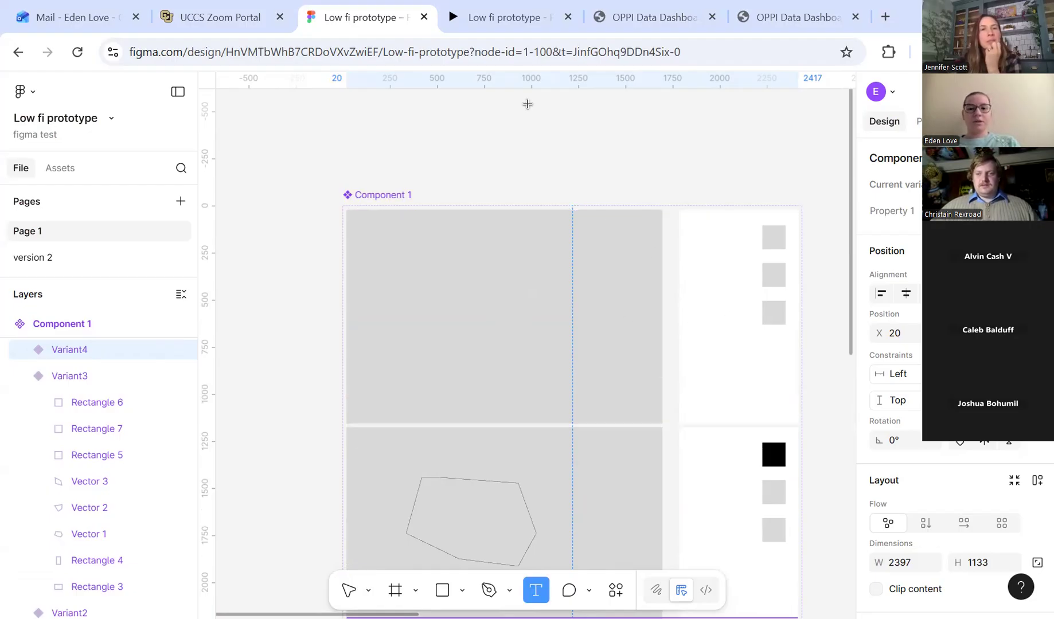
click(693, 243)
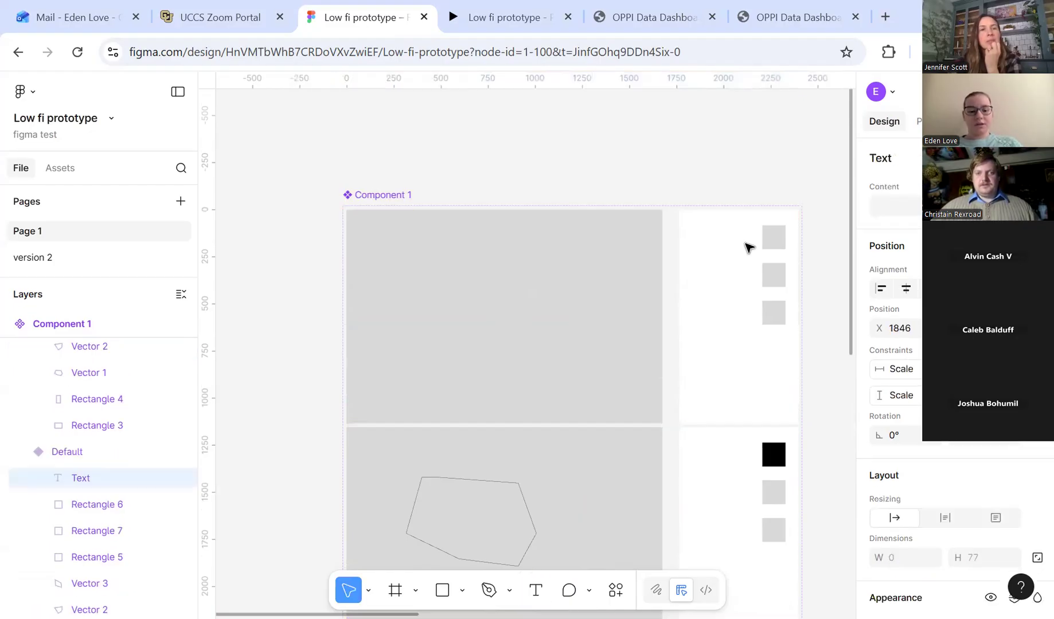
text(area)
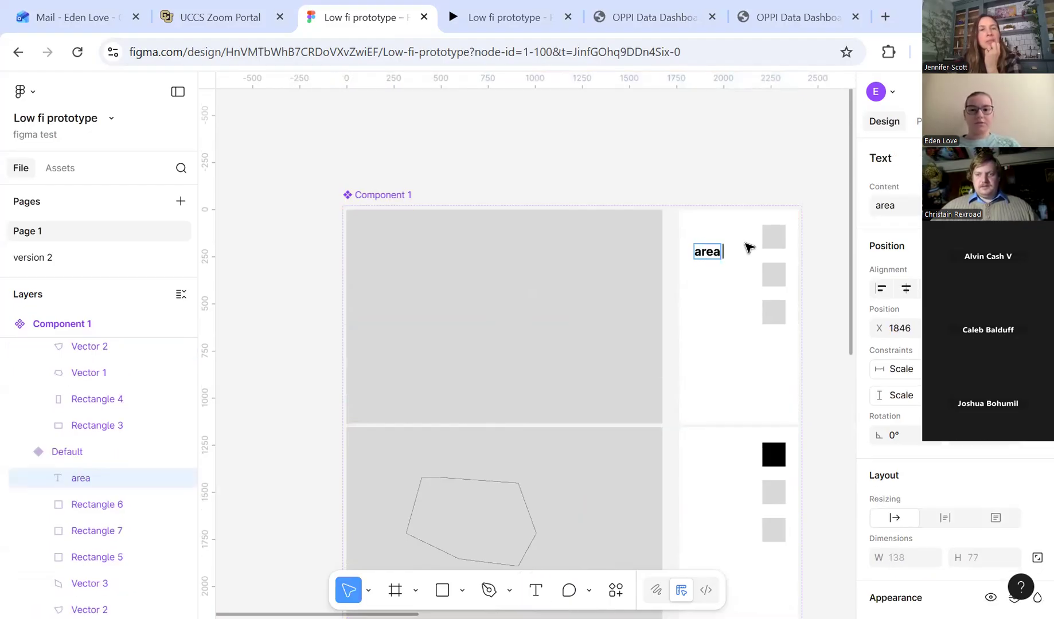
text( of interest)
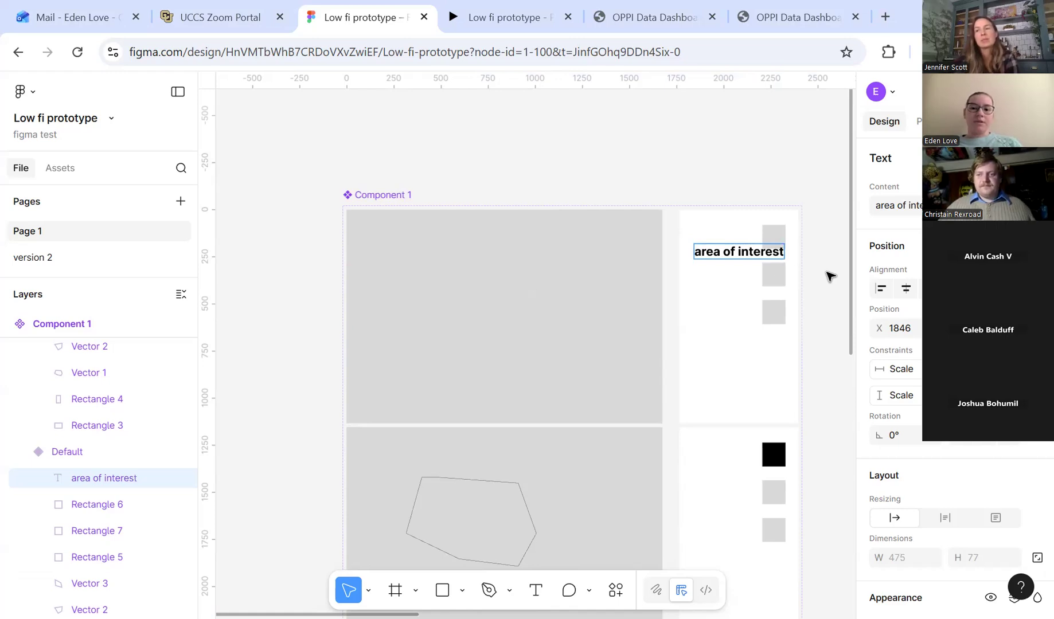
key(Escape)
drag(748, 254, 723, 277)
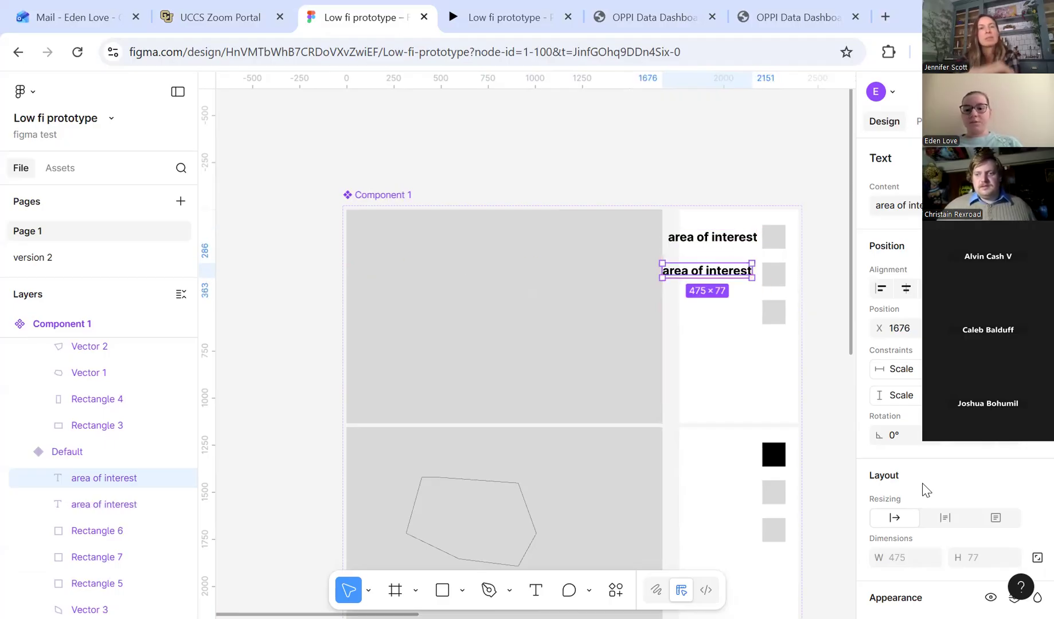
Change the fill of the lower "area of interest" label in the Default variant to light grey (D9D9D9).
scroll(923, 487, down, 5)
scroll(917, 516, down, 3)
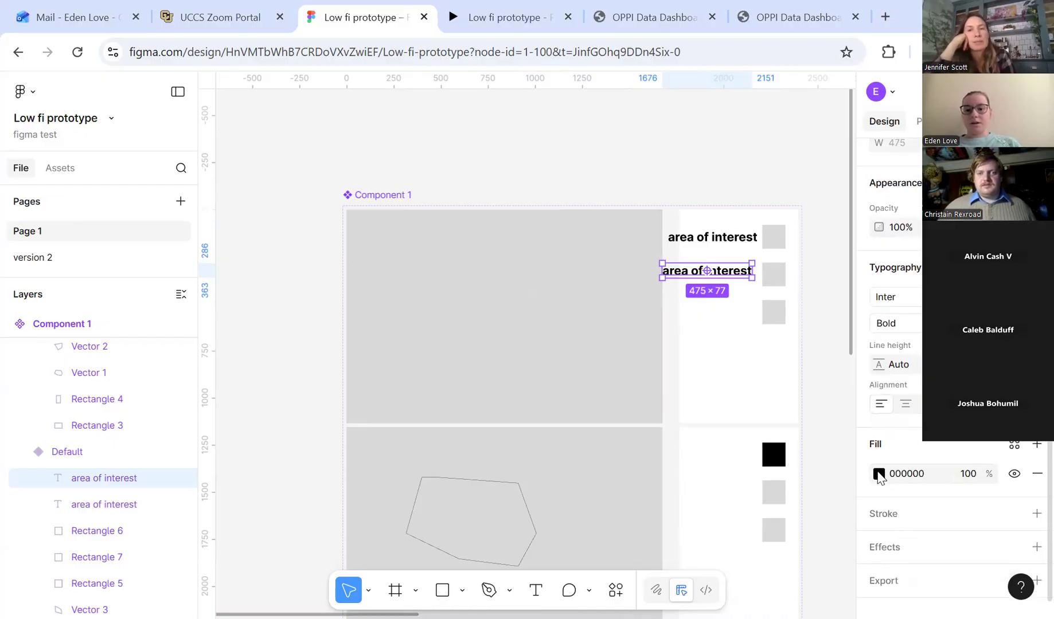
click(878, 474)
click(697, 586)
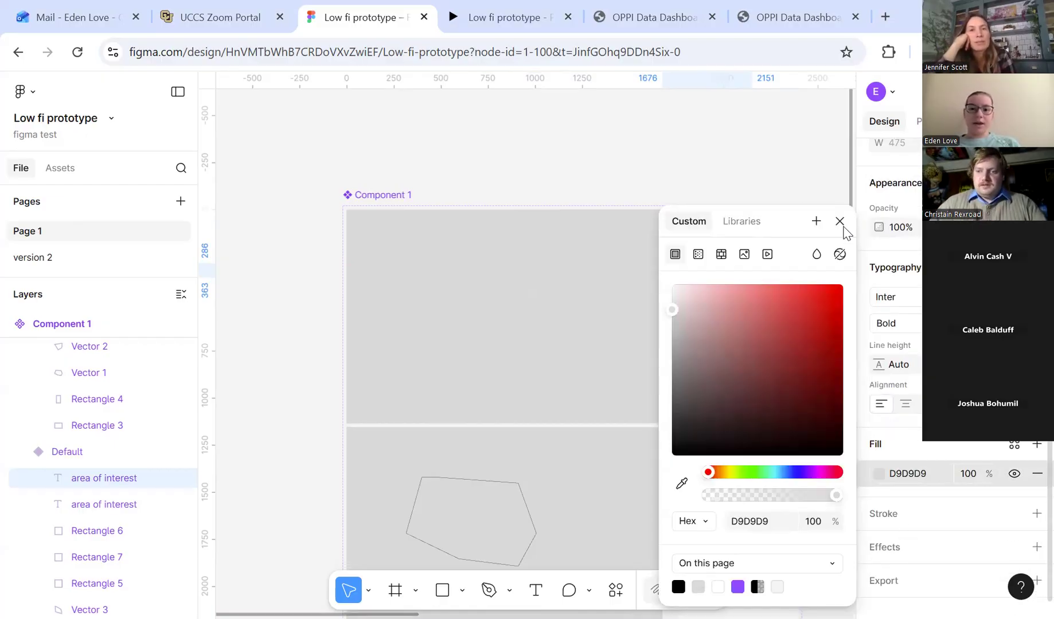
click(724, 275)
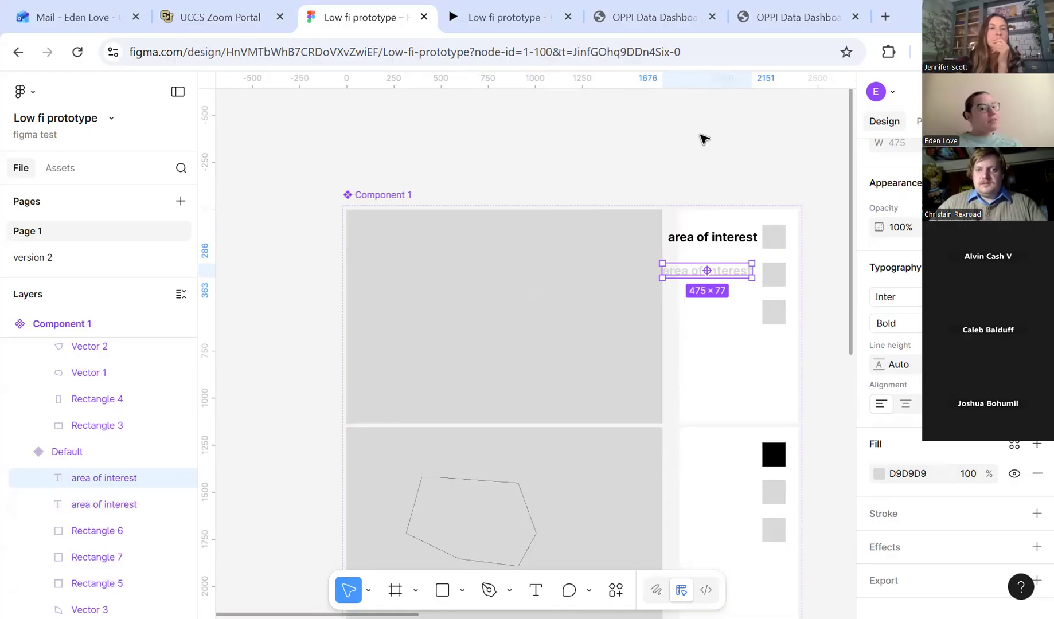
scroll(704, 140, down, 4)
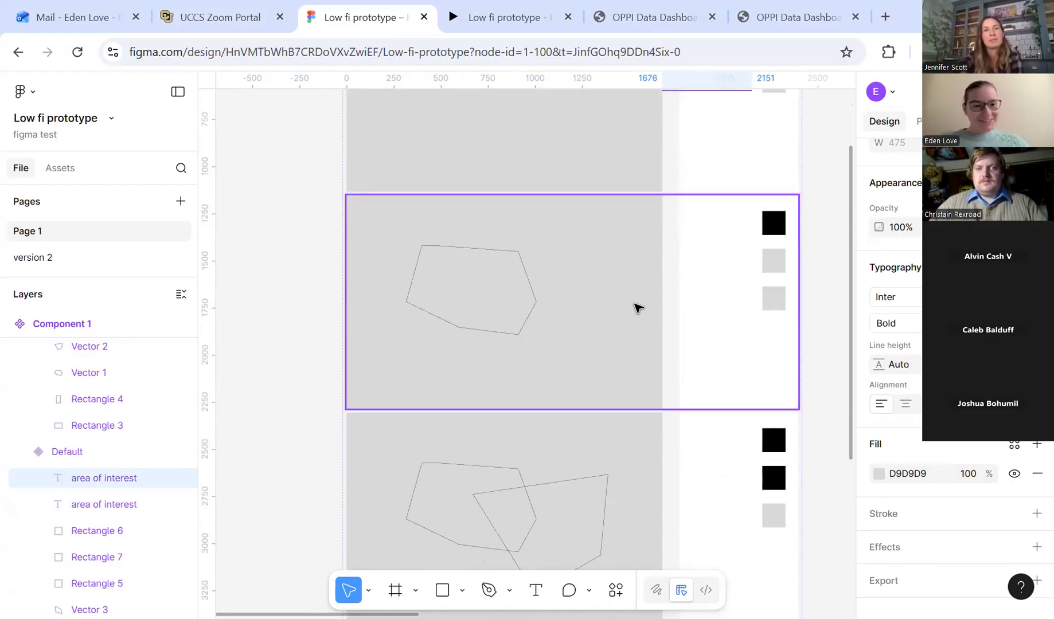
scroll(638, 308, up, 1)
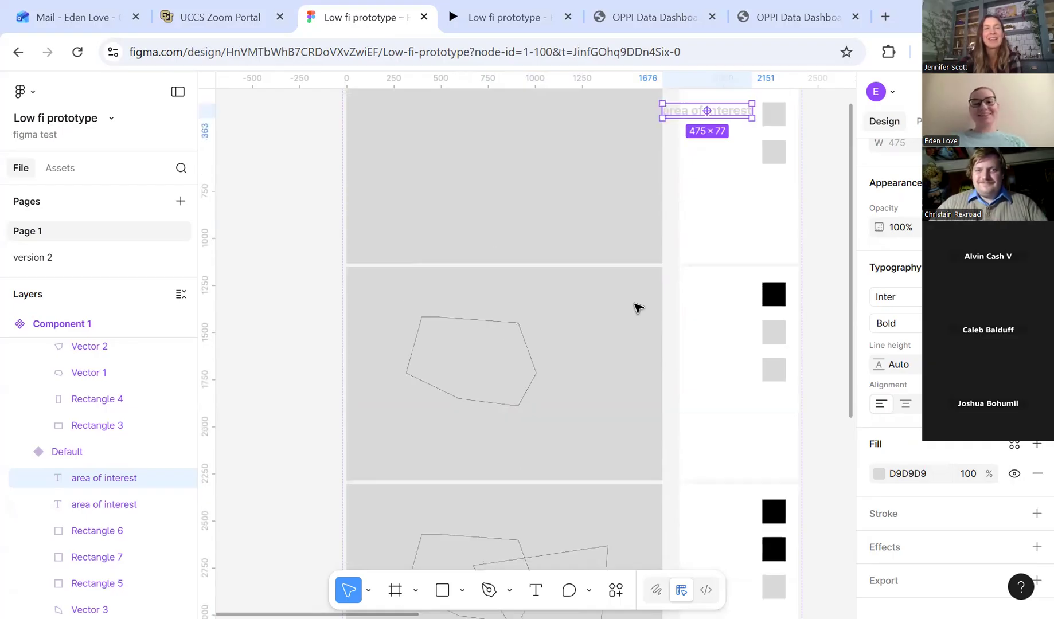
Review Component 1's variants from Default down to the lowest one, comparing their squares, labels and area outlines.
scroll(638, 308, up, 1)
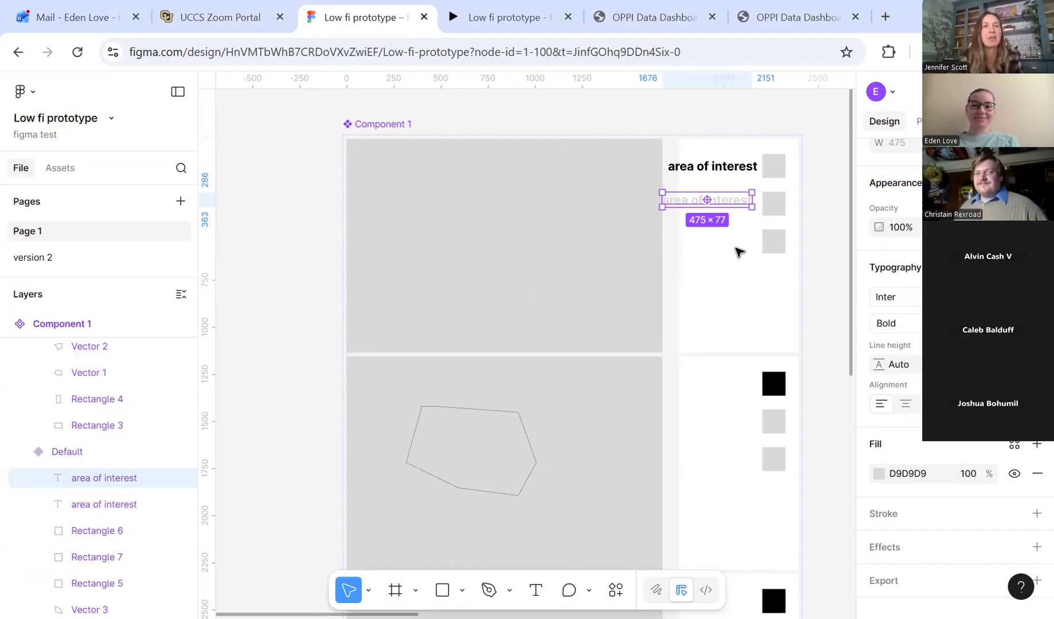
scroll(738, 252, down, 1)
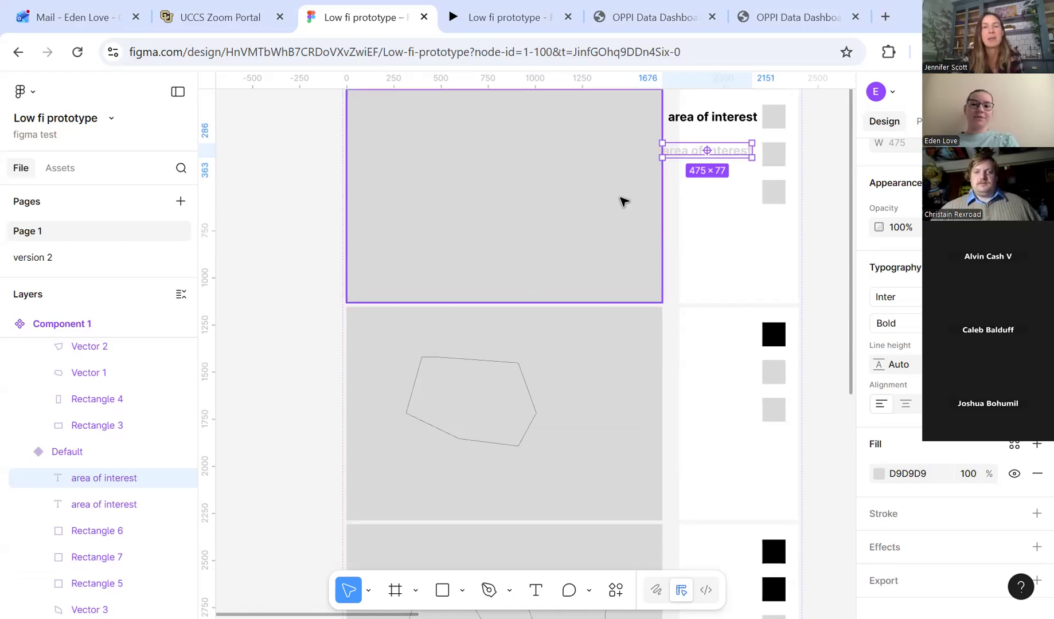
scroll(700, 252, up, 2)
scroll(700, 252, down, 1)
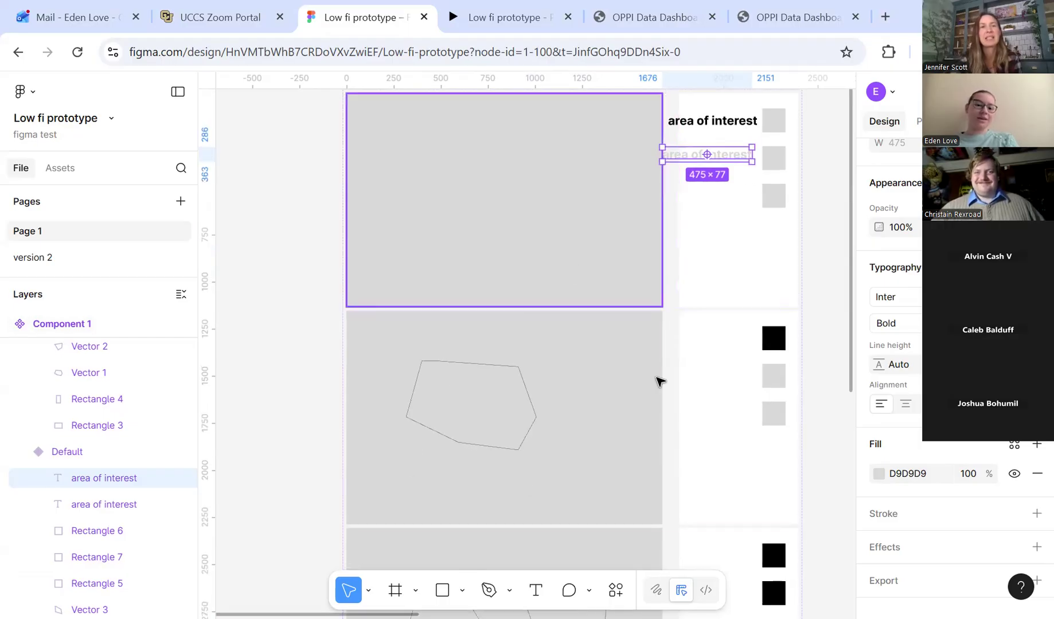
scroll(573, 389, down, 4)
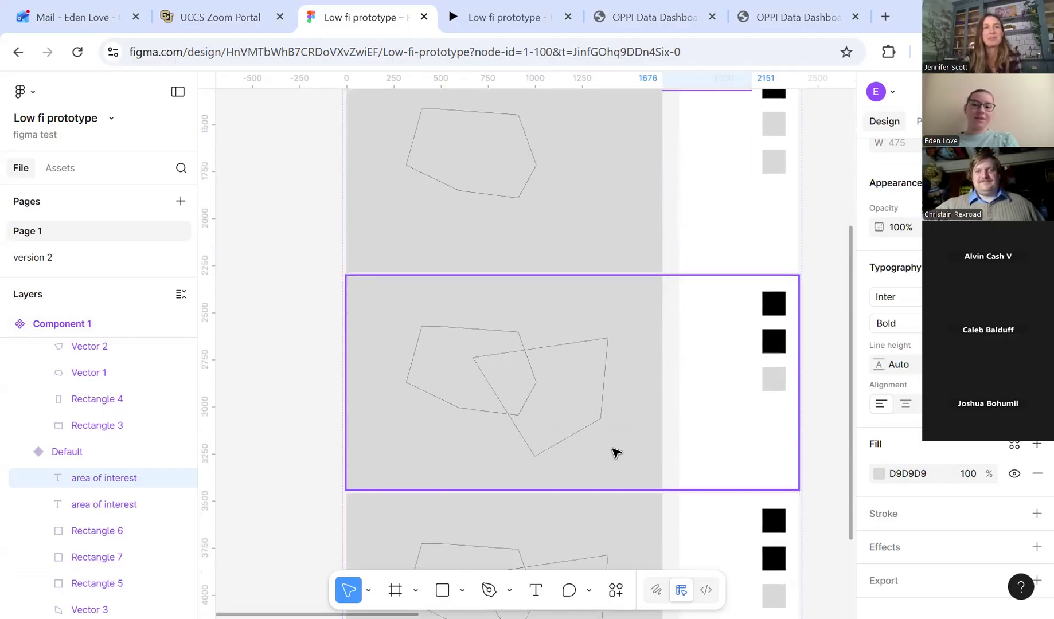
scroll(614, 453, up, 2)
scroll(690, 241, up, 2)
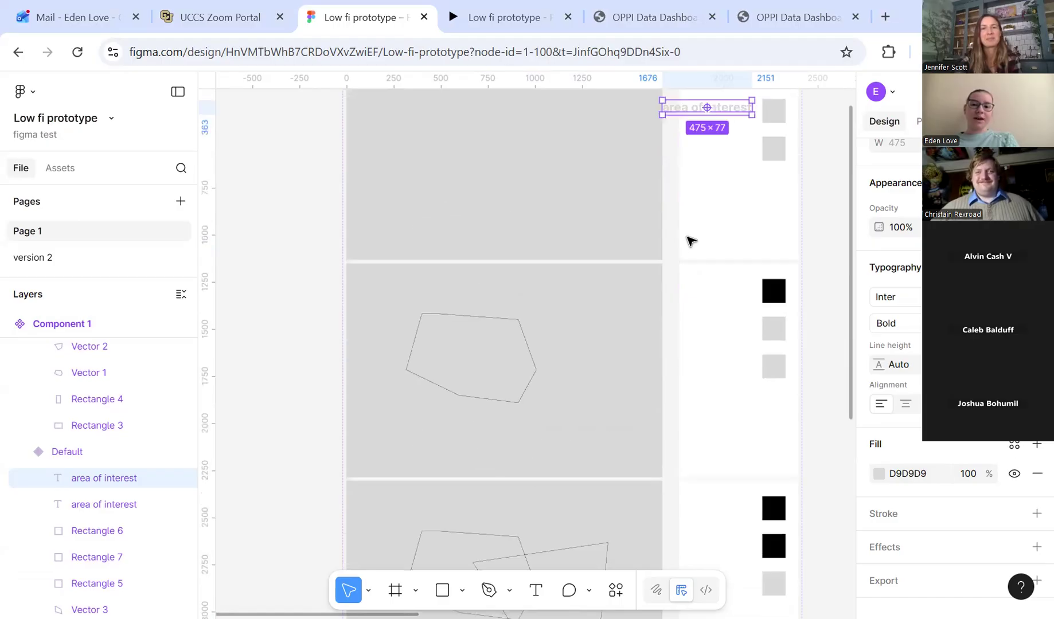
scroll(690, 240, down, 5)
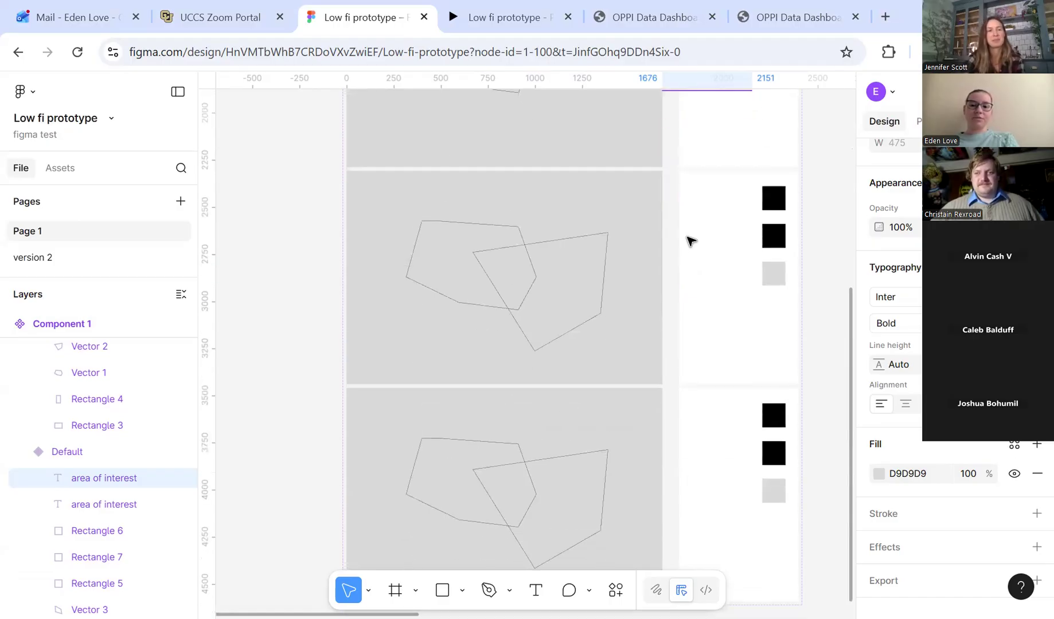
scroll(690, 241, up, 5)
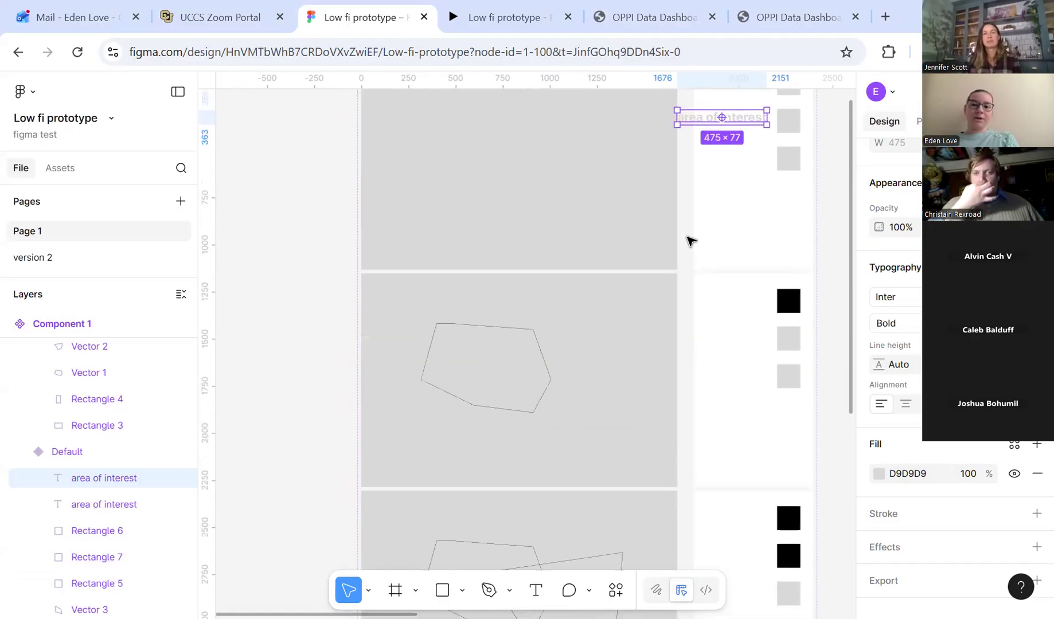
scroll(690, 240, down, 4)
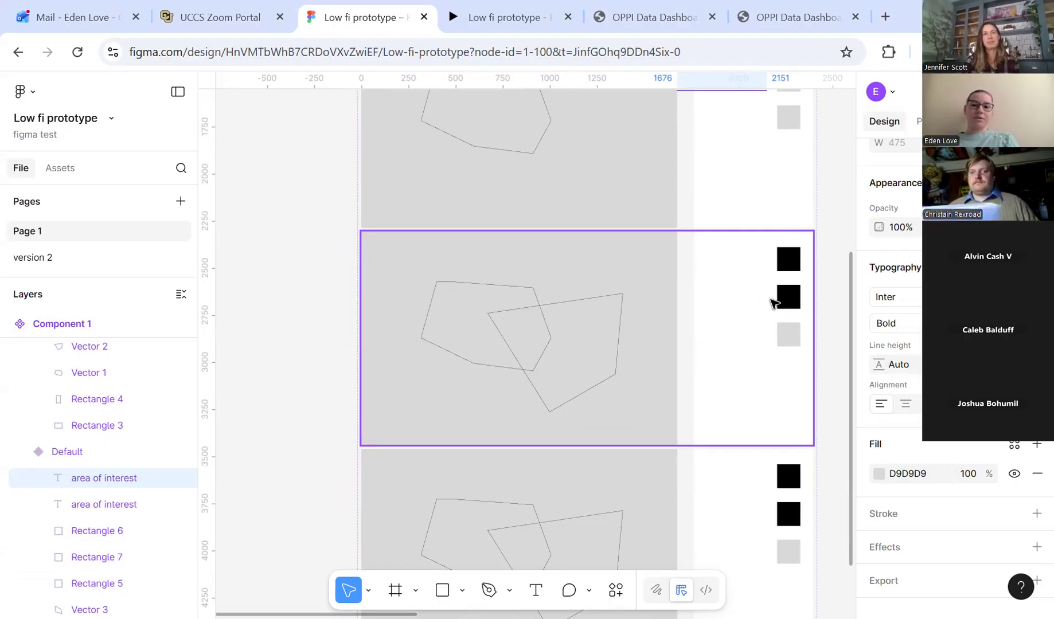
scroll(772, 302, up, 8)
scroll(748, 392, down, 4)
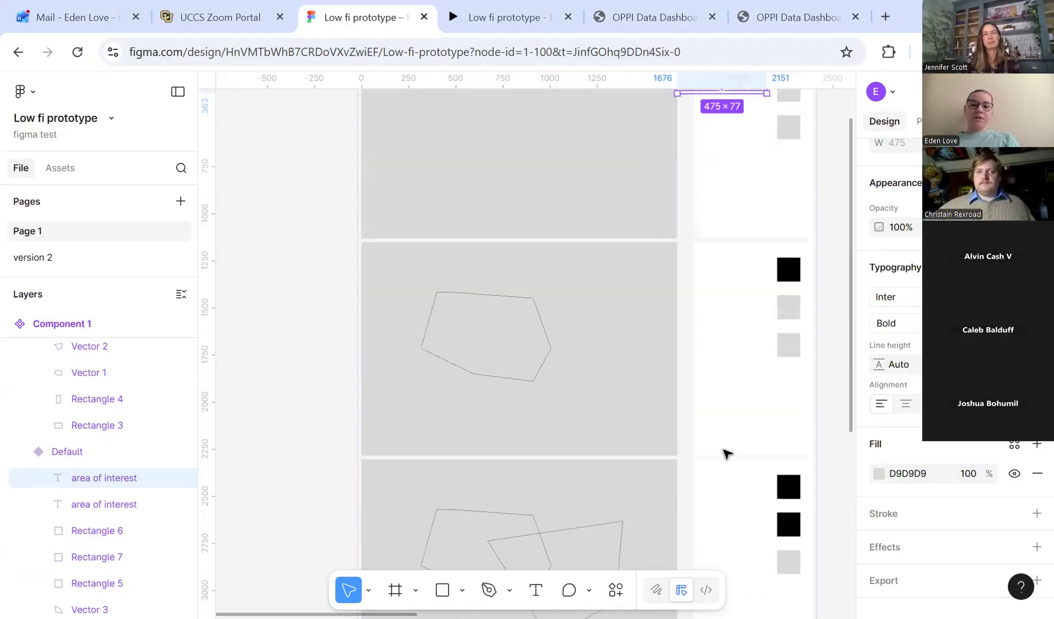
scroll(699, 461, down, 2)
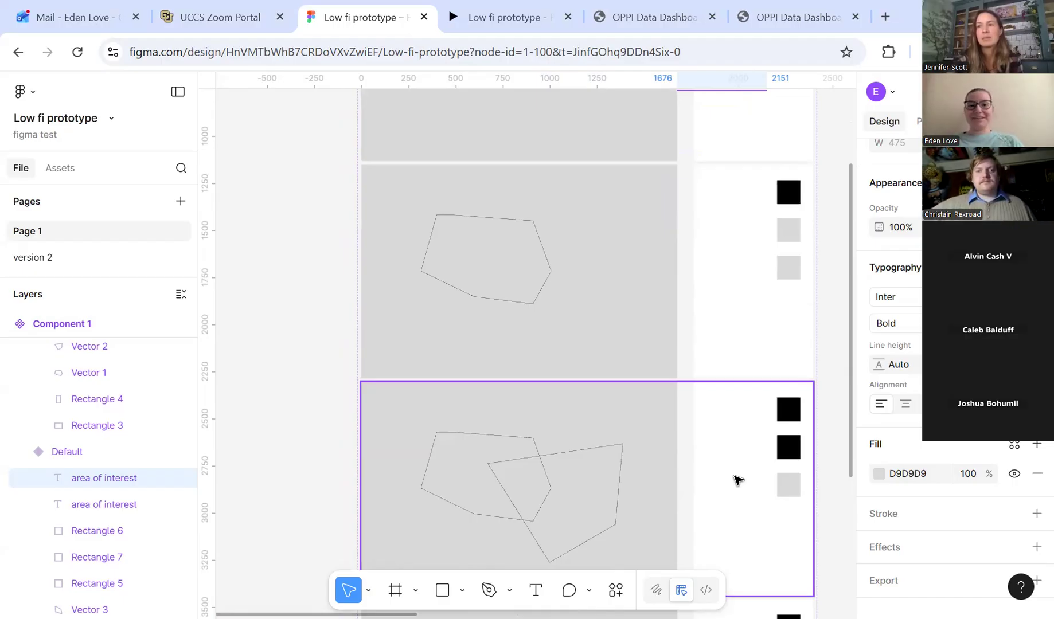
scroll(725, 360, down, 5)
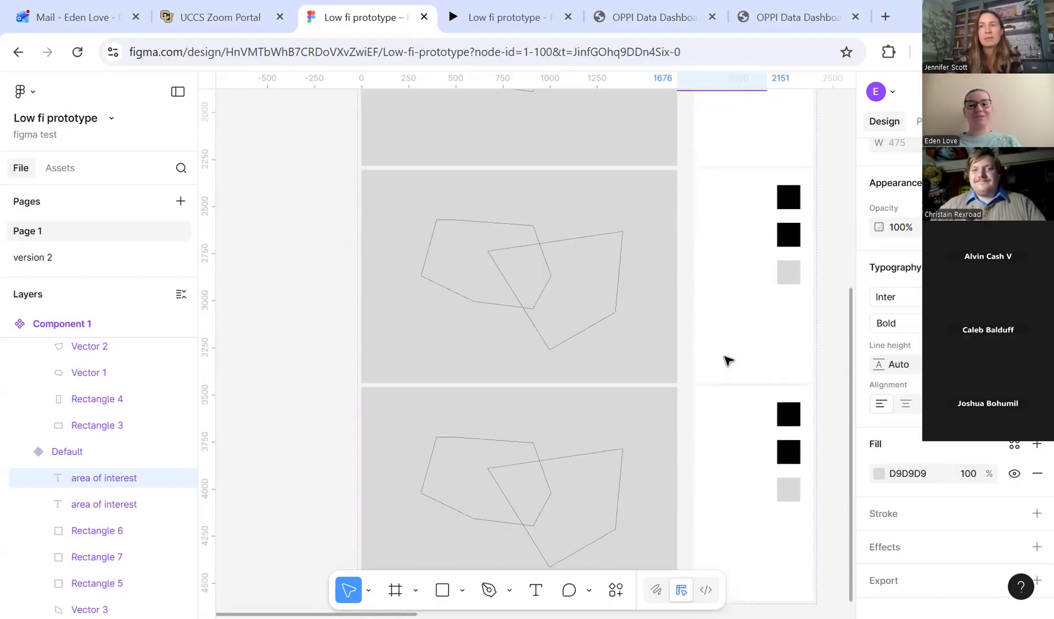
scroll(725, 360, up, 10)
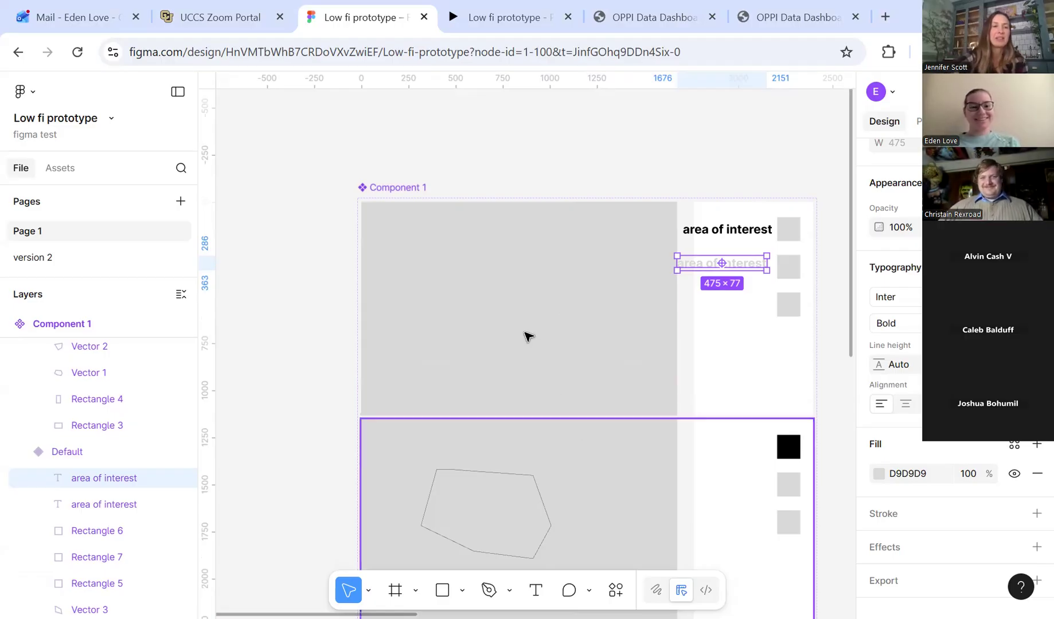
scroll(514, 294, down, 3)
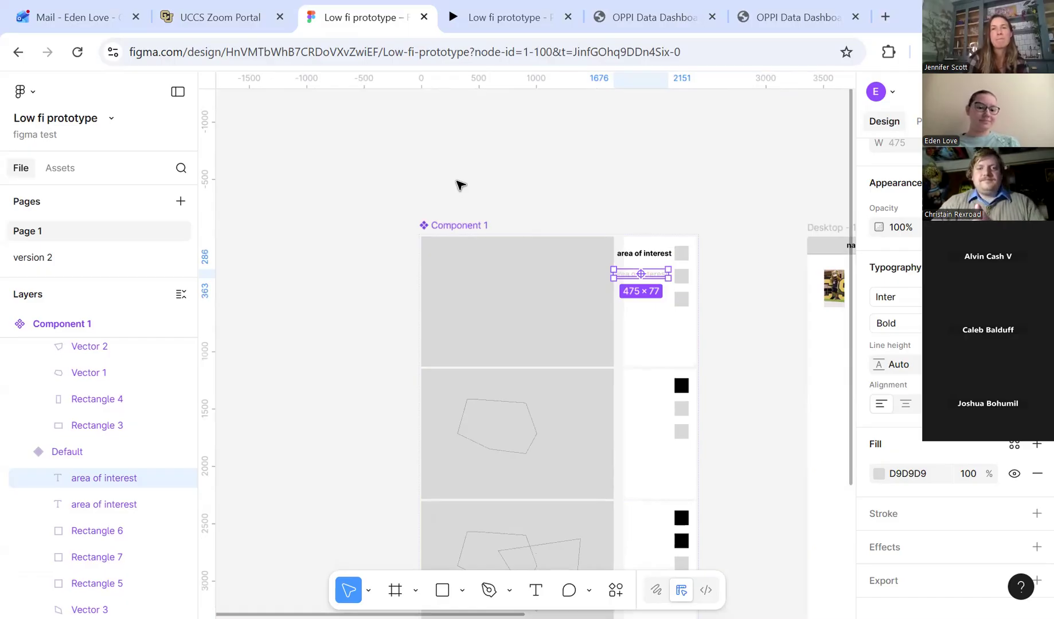
Draw a light grey search bar rectangle about 2941 × 454 on the empty canvas above Component 1.
scroll(458, 184, down, 1)
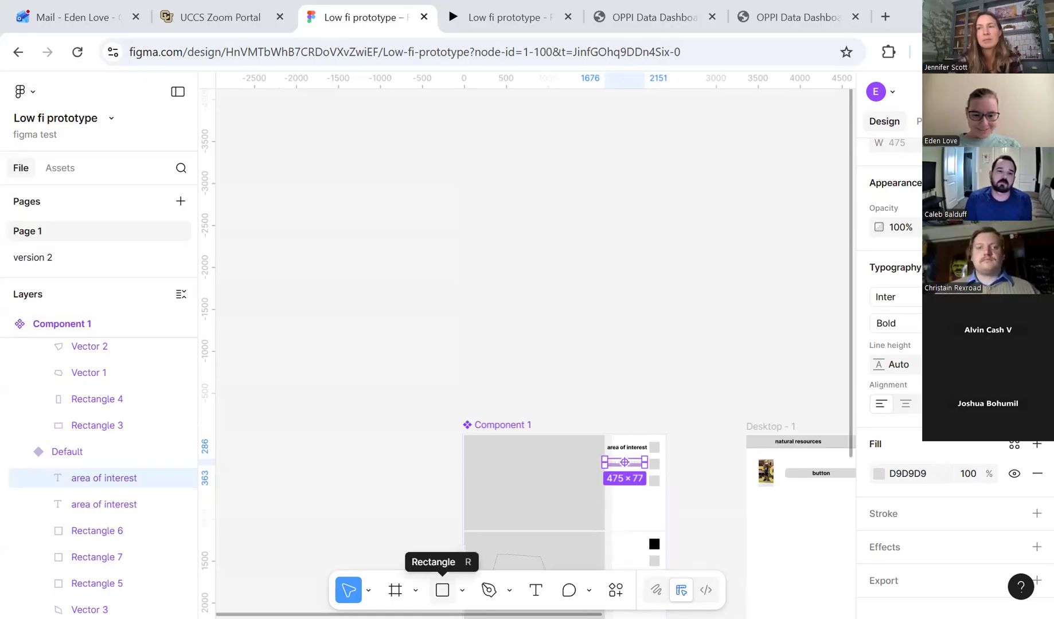
click(442, 590)
mouse_move(462, 284)
mouse_down()
mouse_move(646, 312)
mouse_move(686, 298)
mouse_move(710, 330)
mouse_up()
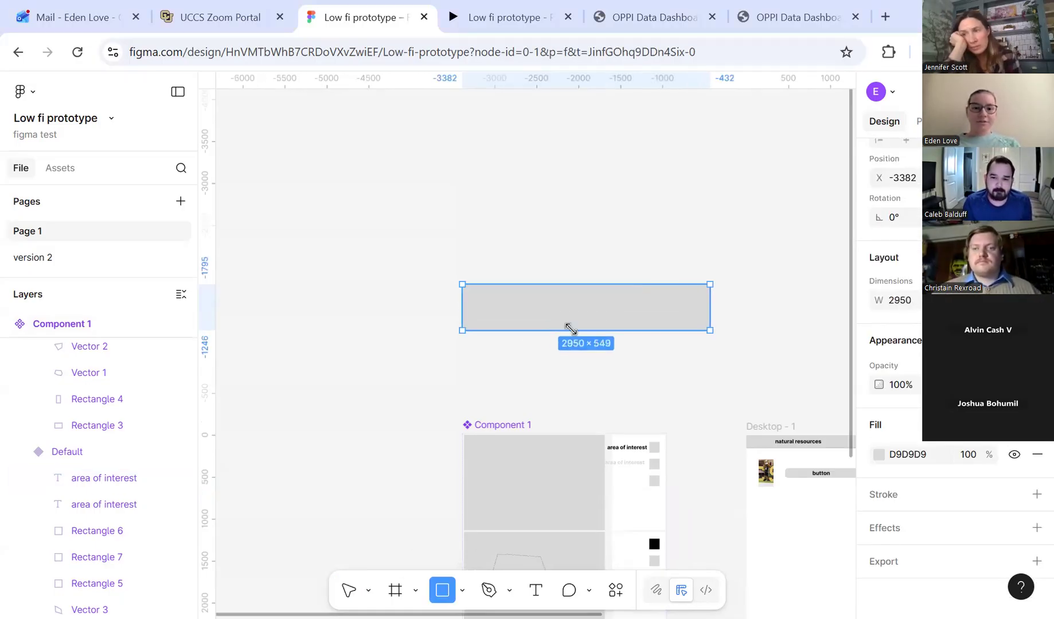
scroll(571, 328, up, 3)
scroll(599, 275, down, 3)
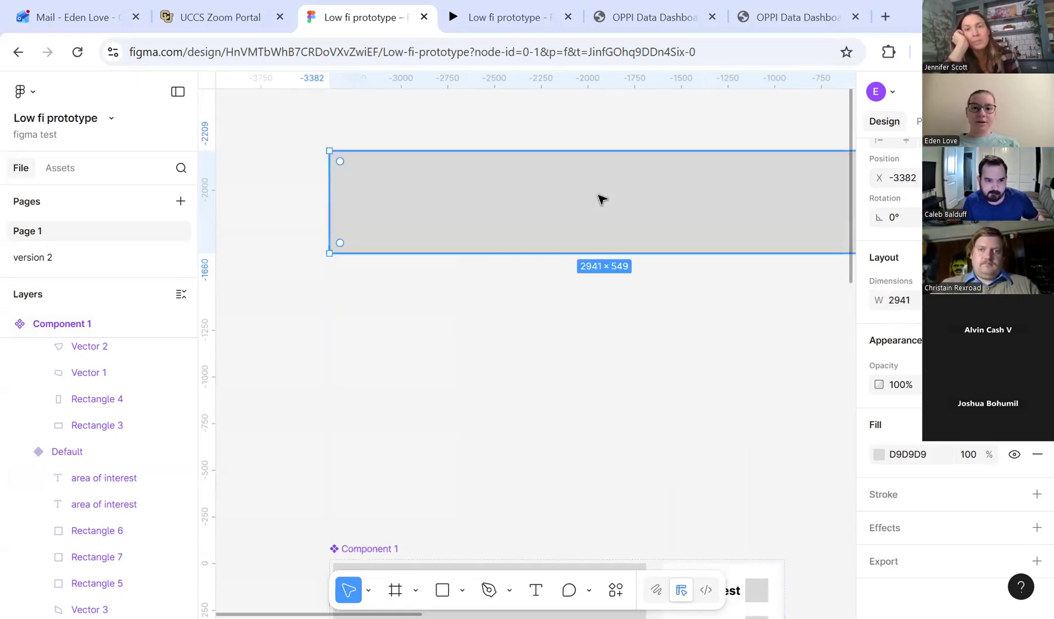
scroll(597, 194, down, 2)
scroll(590, 224, right, 1)
drag(574, 249, 577, 235)
scroll(545, 349, left, 2)
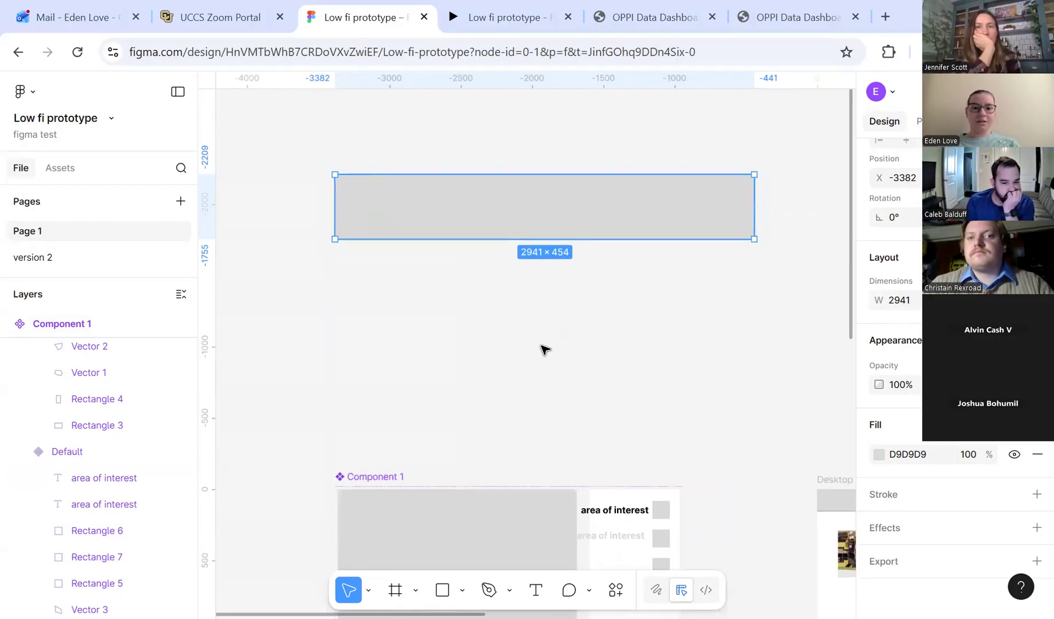
Add the text "Search" on the grey bar near its left end.
scroll(545, 350, down, 1)
key(t)
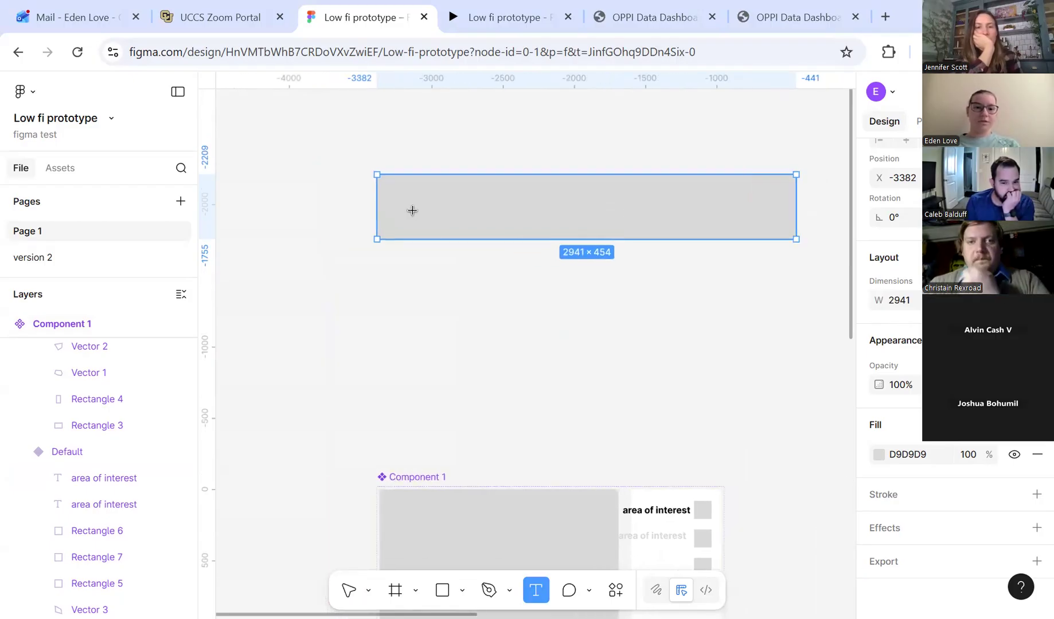
click(560, 230)
text(Search)
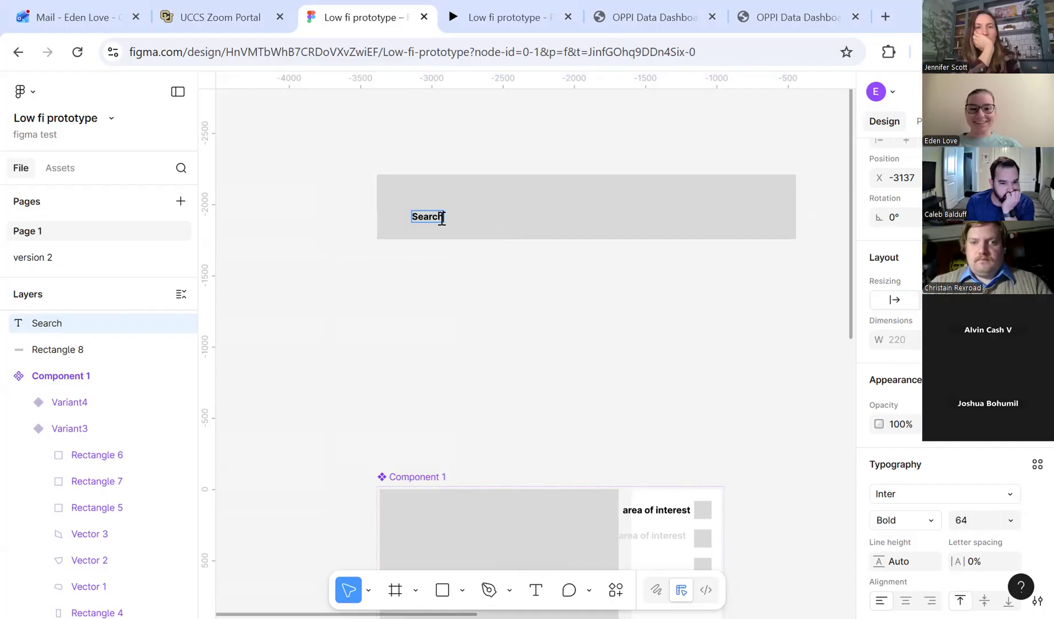
Set the "Search" text's font size to 128 and centre it vertically near the grey bar's left end.
scroll(906, 424, down, 2)
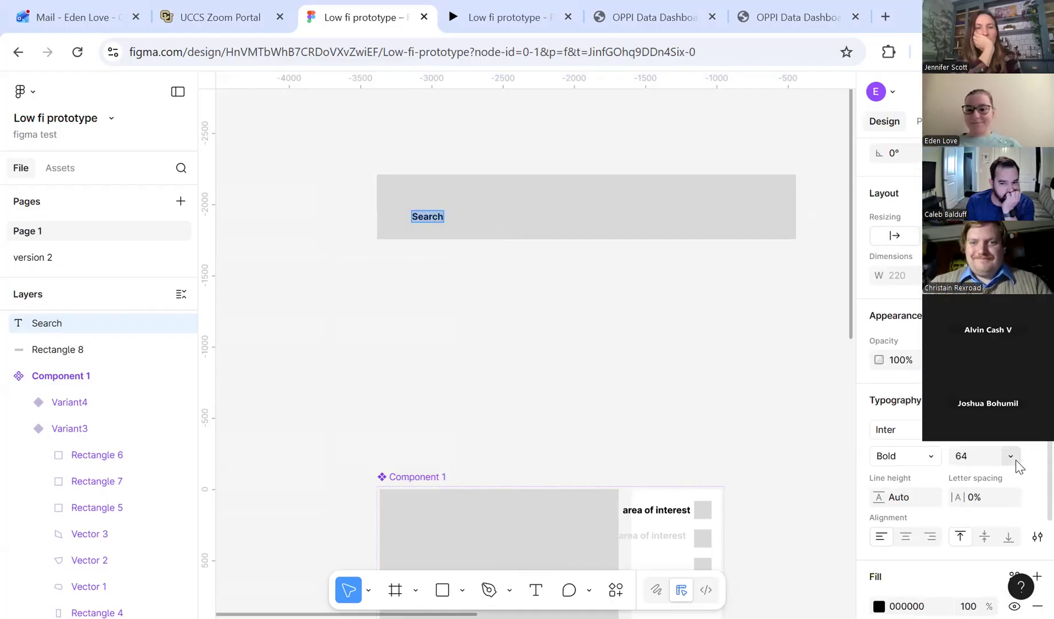
click(1011, 455)
click(983, 495)
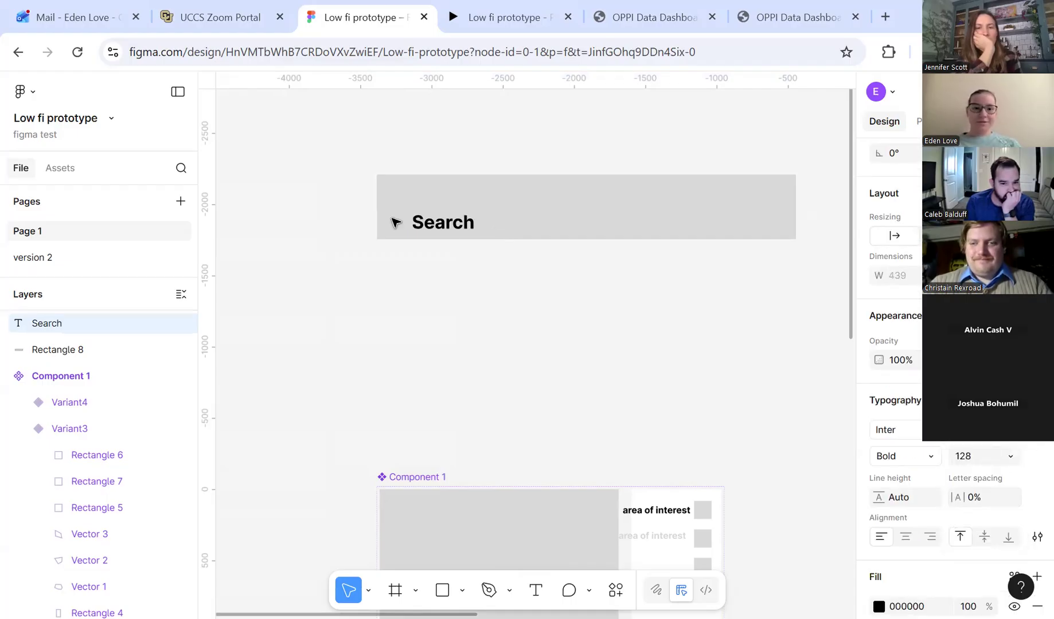
click(436, 222)
drag(450, 222, 439, 208)
Draw a rectangle about 2941 × 854 directly beneath the grey bar at the same width and fill it white (FFFFFF).
key(r)
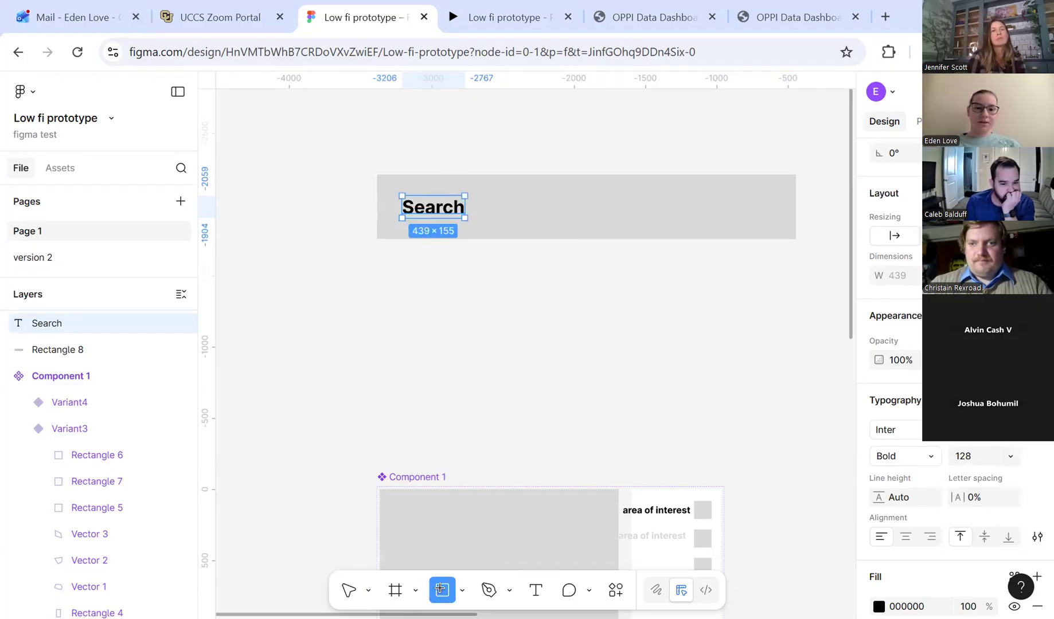
mouse_move(376, 235)
mouse_down()
mouse_move(604, 327)
mouse_move(795, 341)
mouse_move(796, 360)
mouse_up()
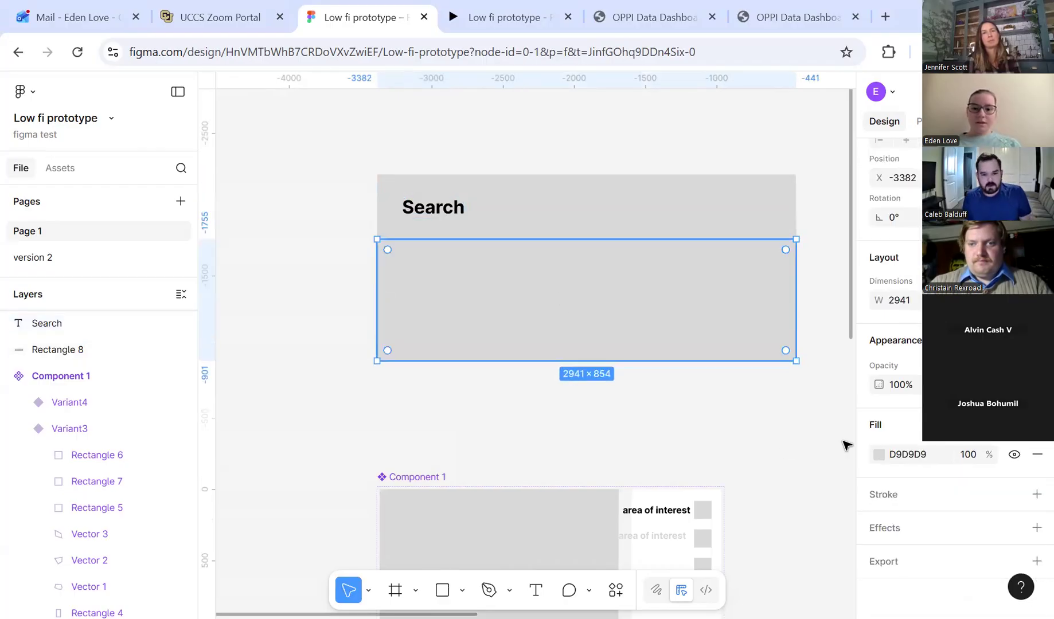
click(878, 454)
drag(668, 345, 668, 290)
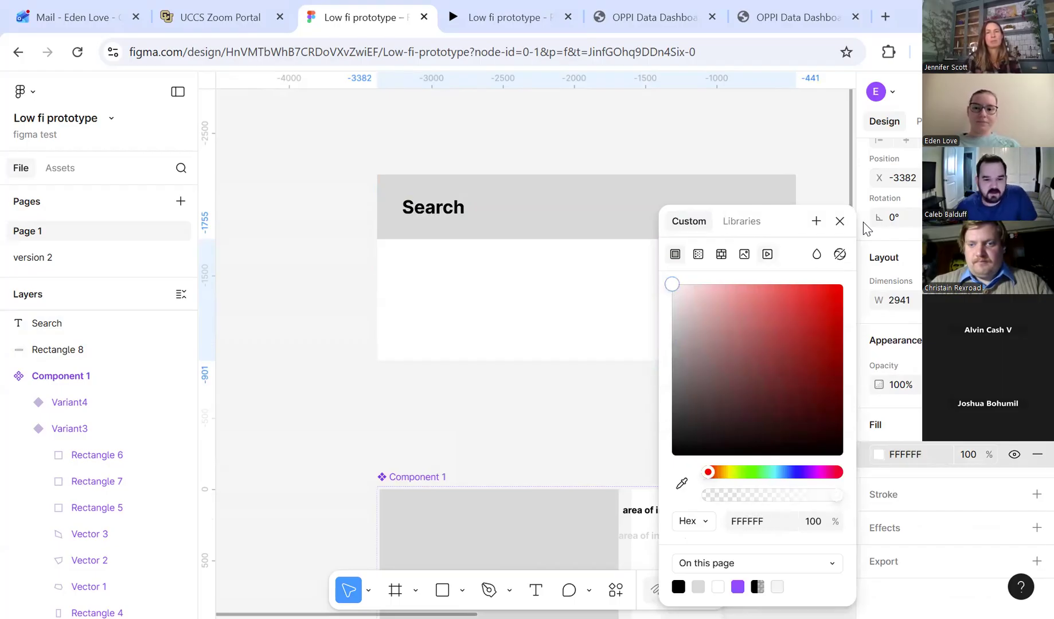
click(839, 220)
Add the text "watershed" in the upper left of the white rectangle as the first search option.
click(534, 588)
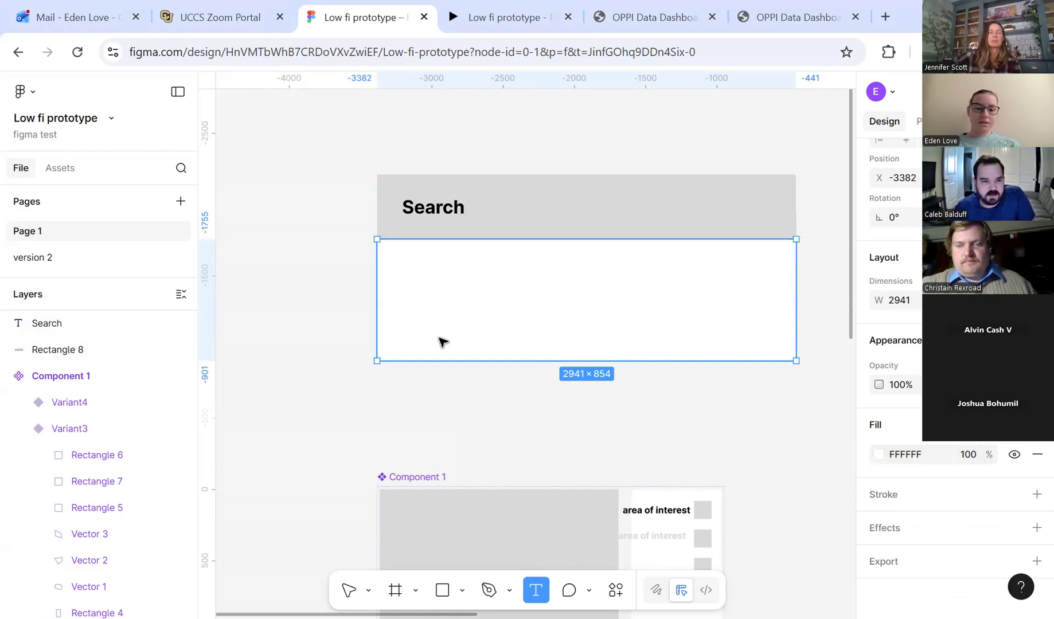
click(396, 255)
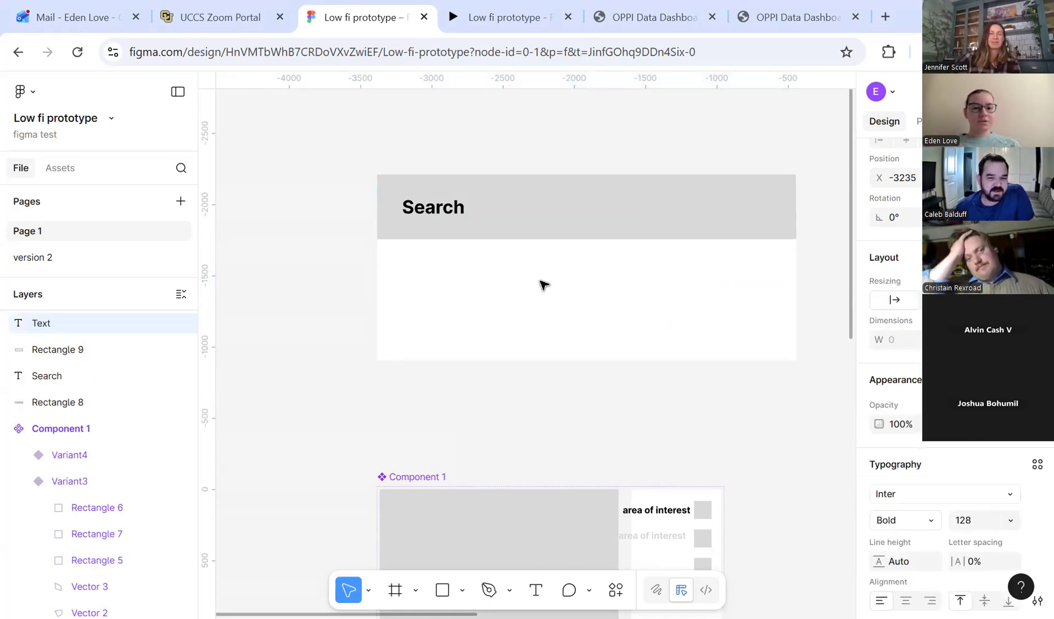
text(watershed)
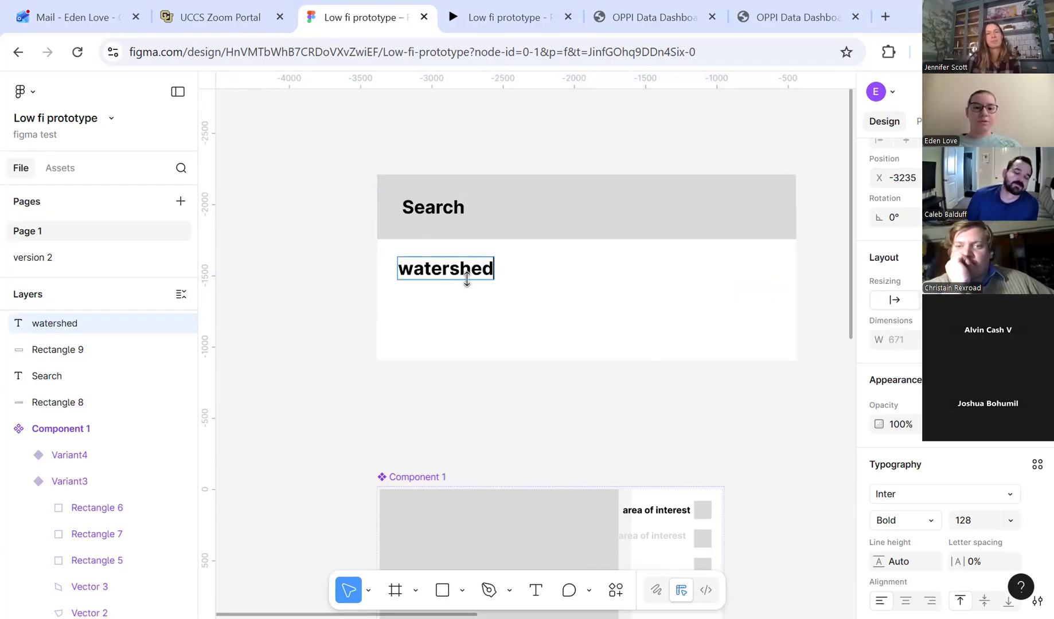
Place a copy of the "watershed" text directly below it and change the copy to "water plan".
key(Escape)
drag(470, 270, 470, 311)
double_click(470, 310)
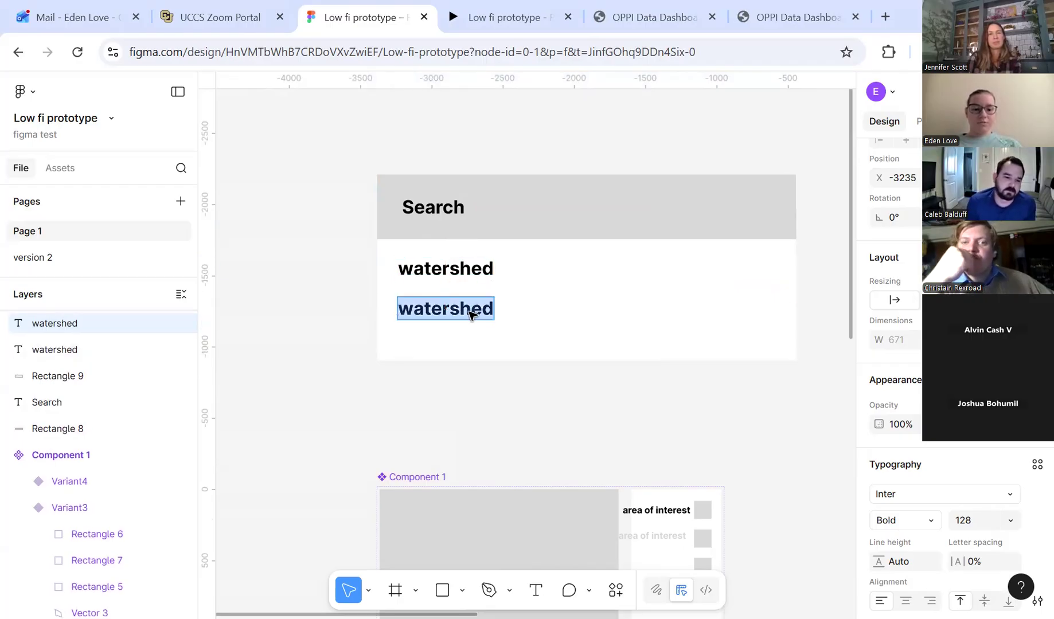
text(water plan)
key(Escape)
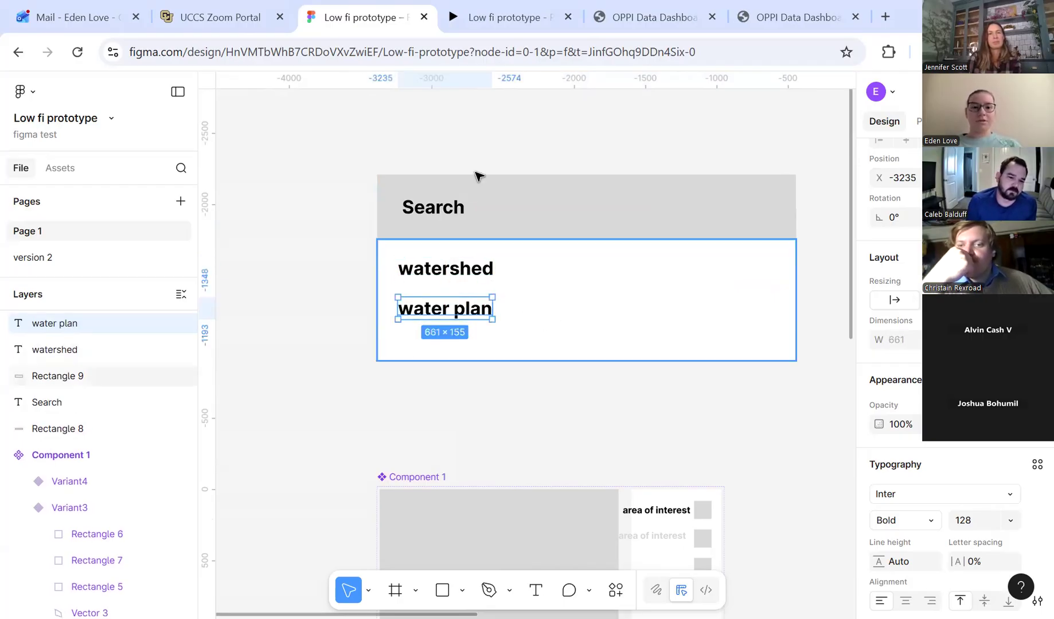
Turn the grey bar, the white rectangle and their three texts into one component.
scroll(536, 266, down, 3)
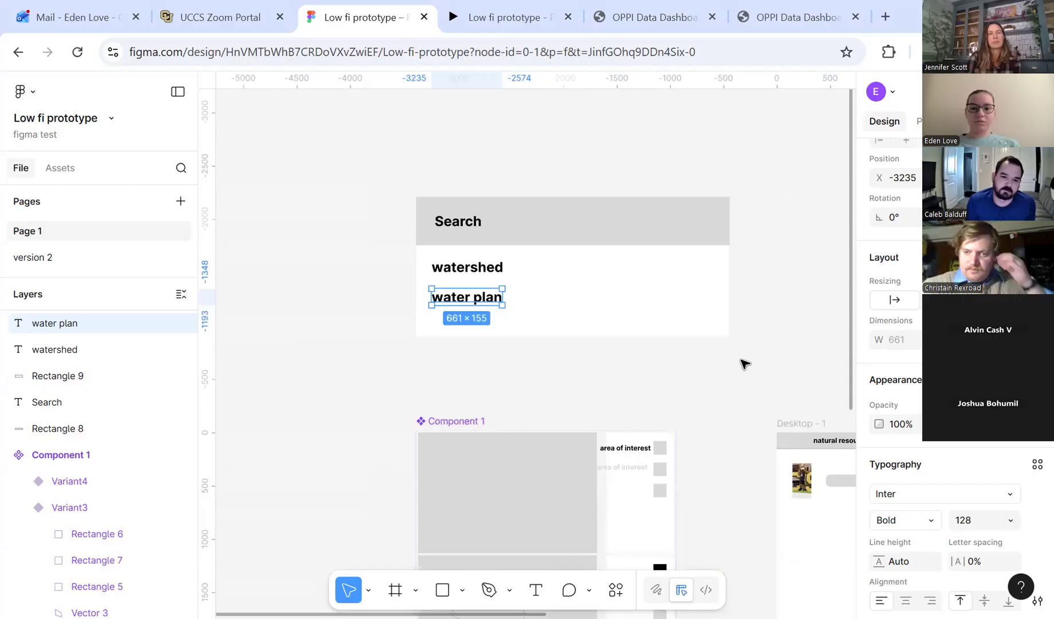
drag(402, 202, 565, 309)
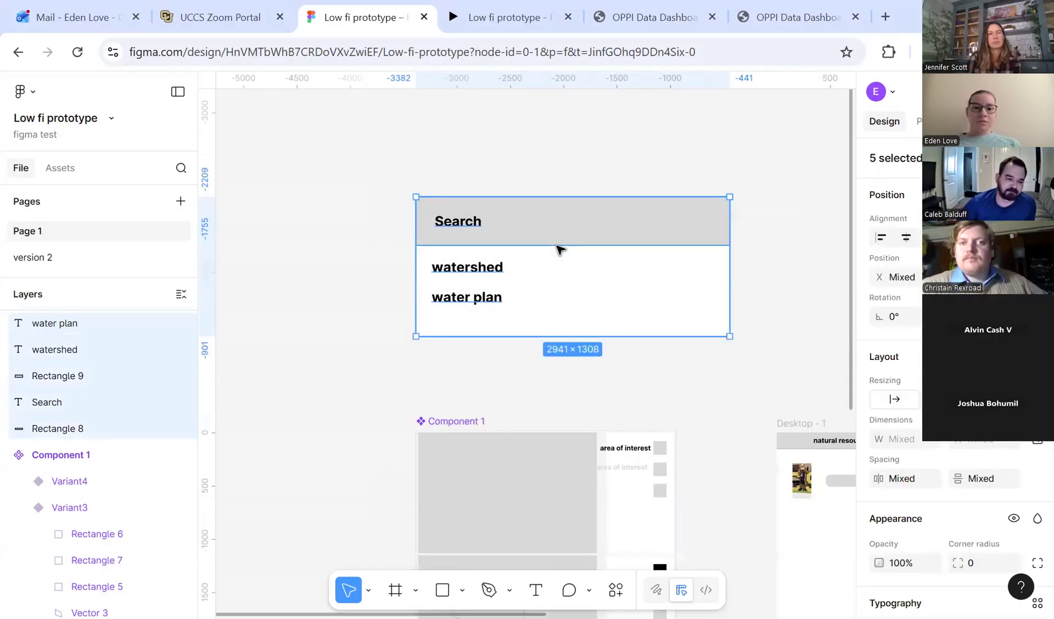
right_click(557, 246)
click(639, 493)
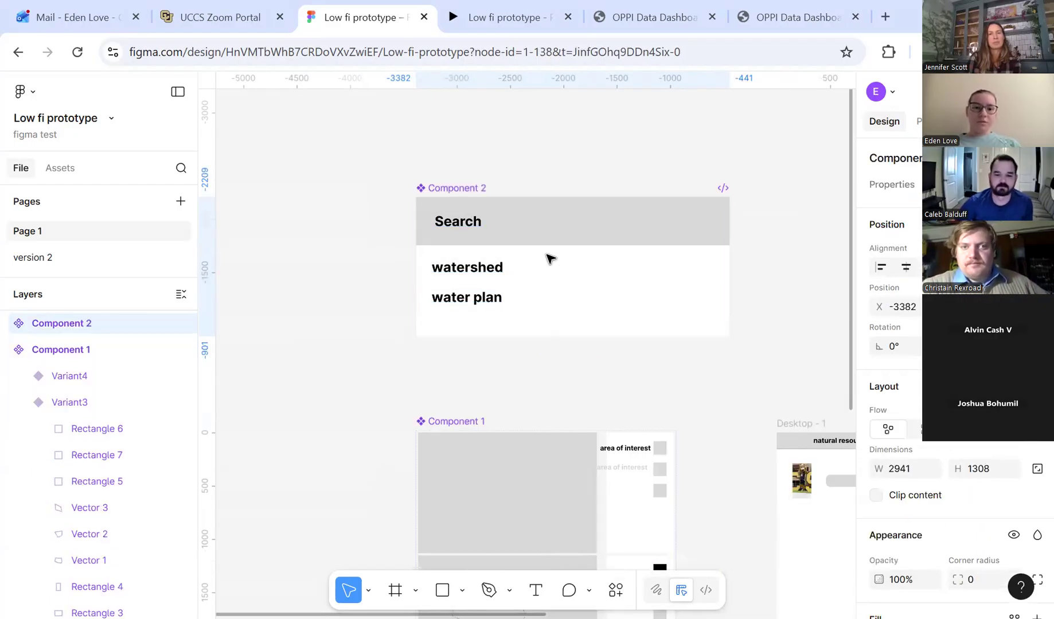
Move the search component straight up, farther from Component 1, and add a variant of it.
drag(542, 121, 542, 122)
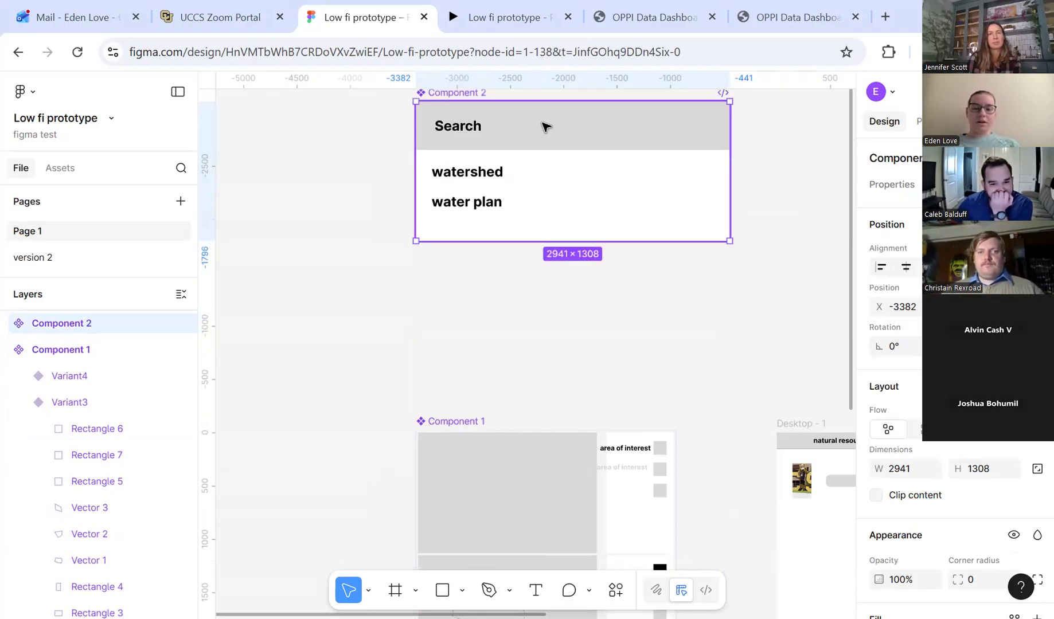
right_click(630, 422)
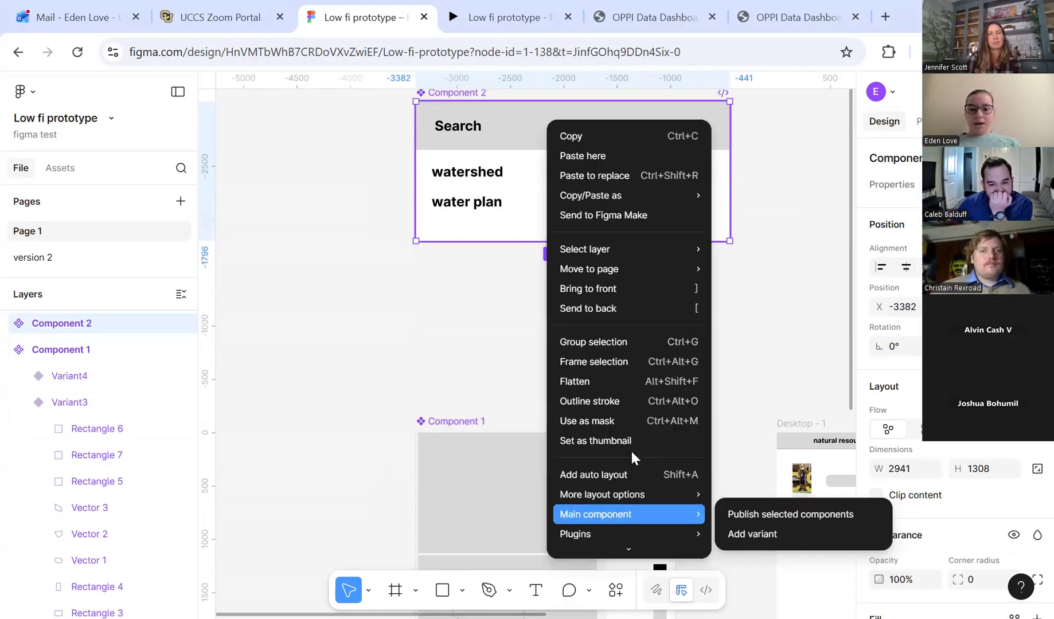
click(752, 534)
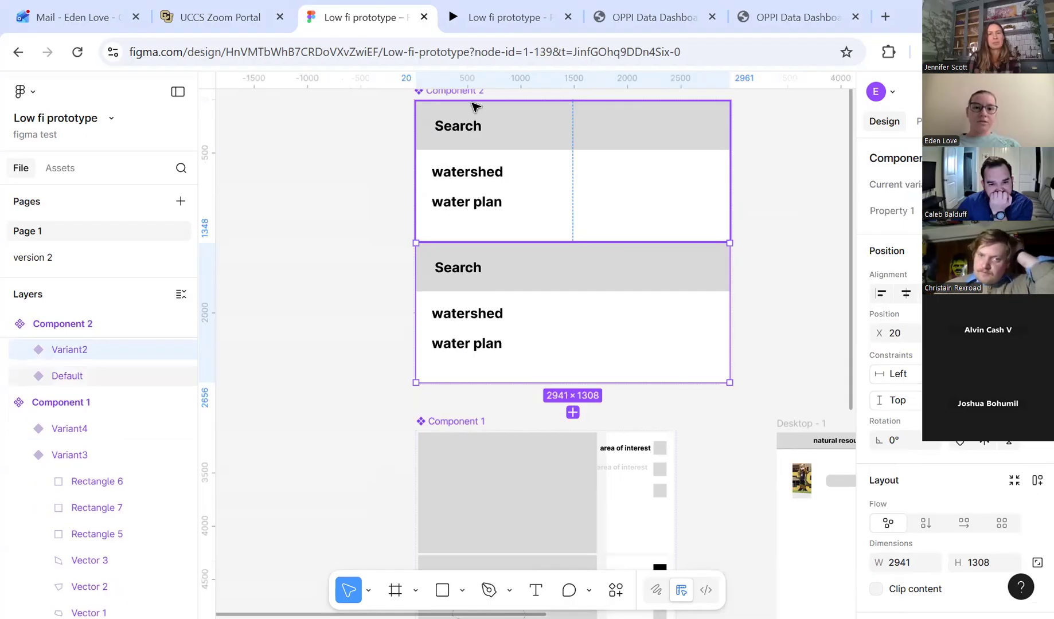
Set the opacity of the "watershed" and "water plan" texts and their white rectangle to 0% in Component 2's Default variant.
drag(465, 96, 461, 67)
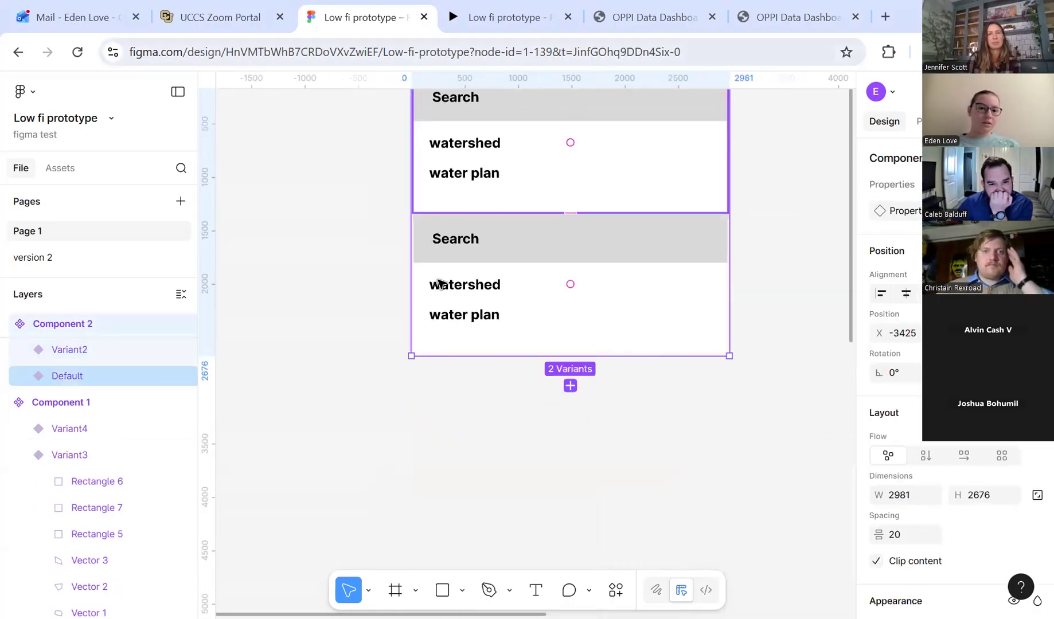
scroll(438, 280, up, 2)
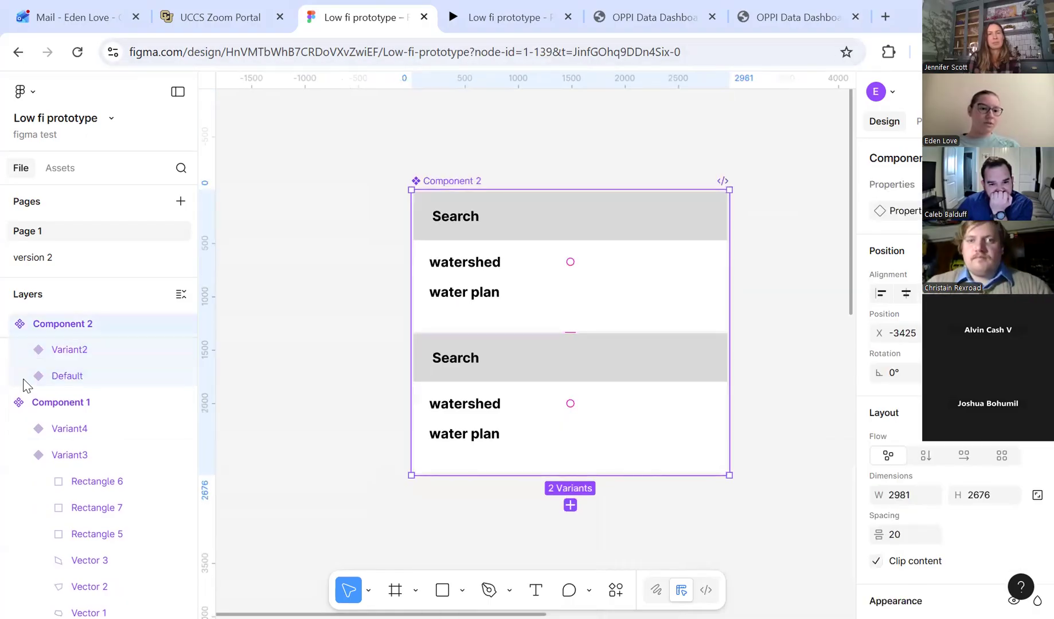
click(78, 401)
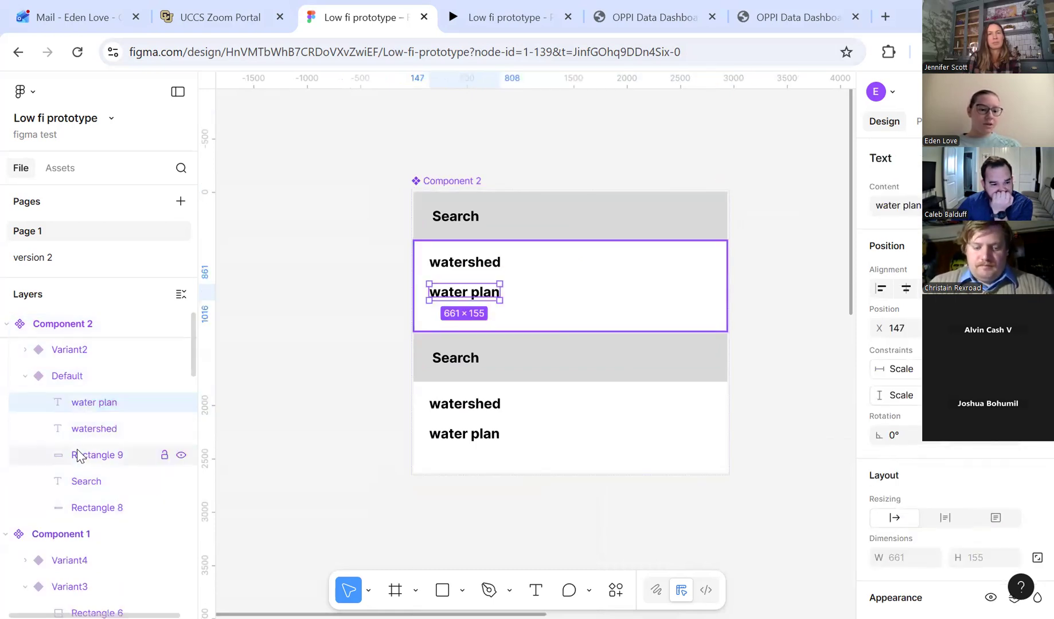
shift+click(91, 447)
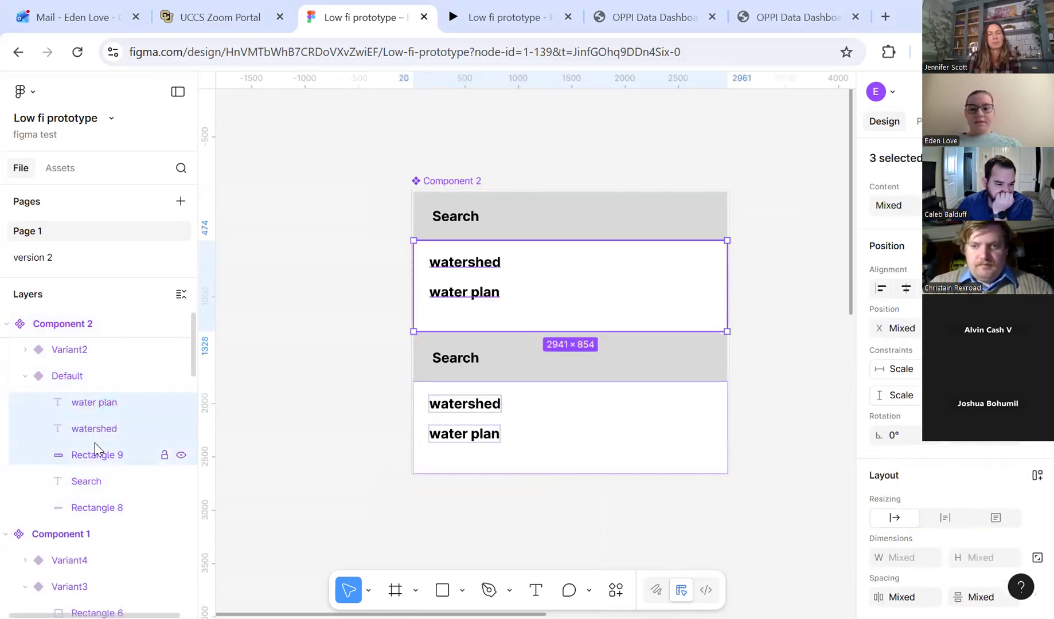
scroll(897, 538, down, 3)
click(897, 539)
text(0)
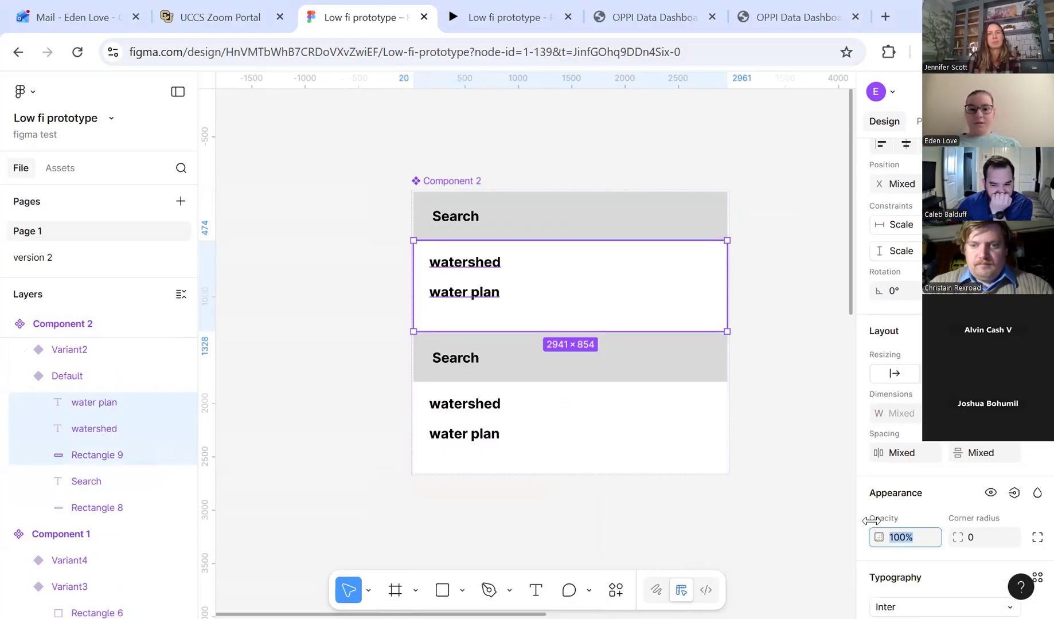
click(597, 158)
Link the Default variant's grey bar and "Search" text to Variant2 with an on-click Change to interaction.
click(496, 220)
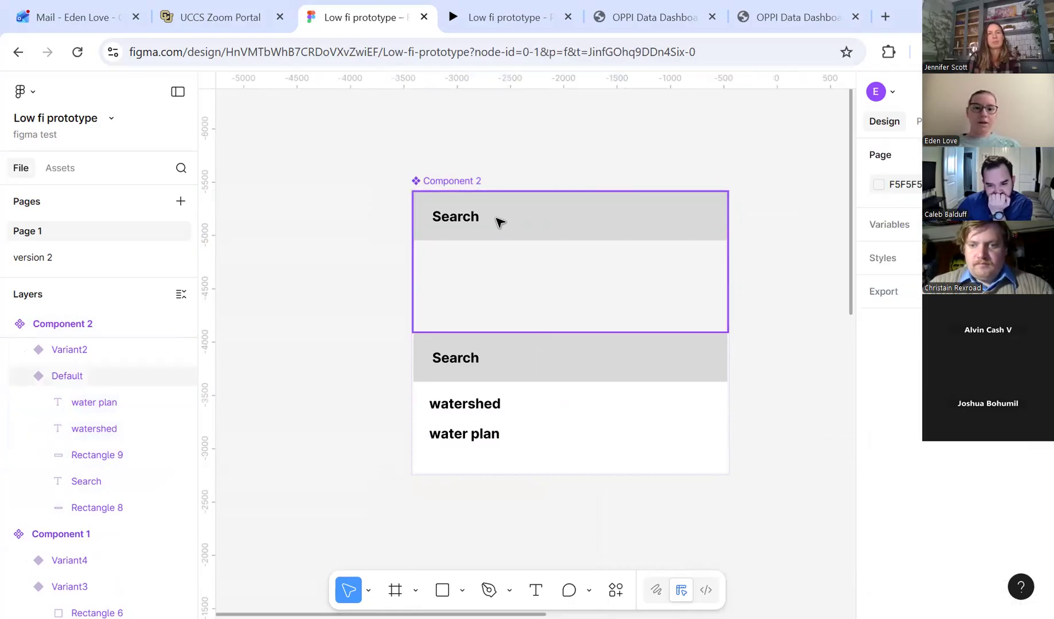
key(shift+e)
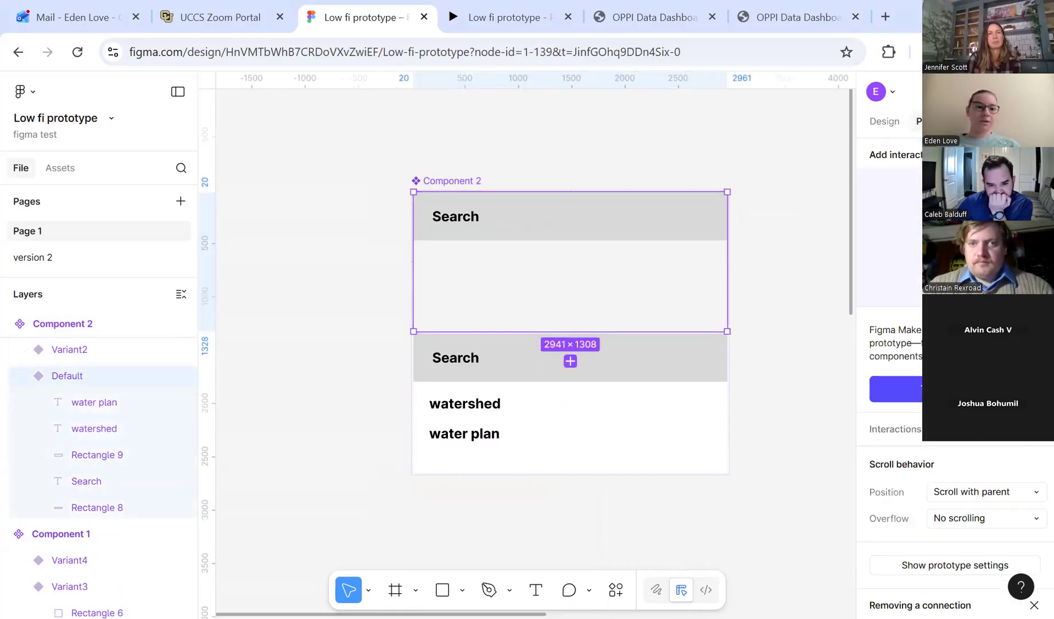
click(76, 461)
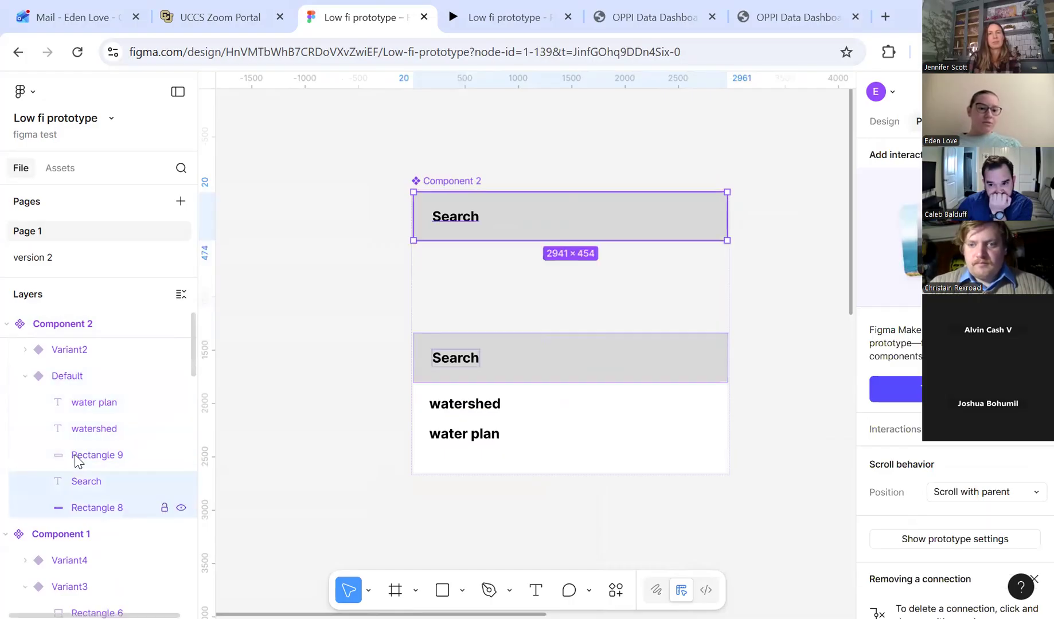
drag(570, 241, 571, 353)
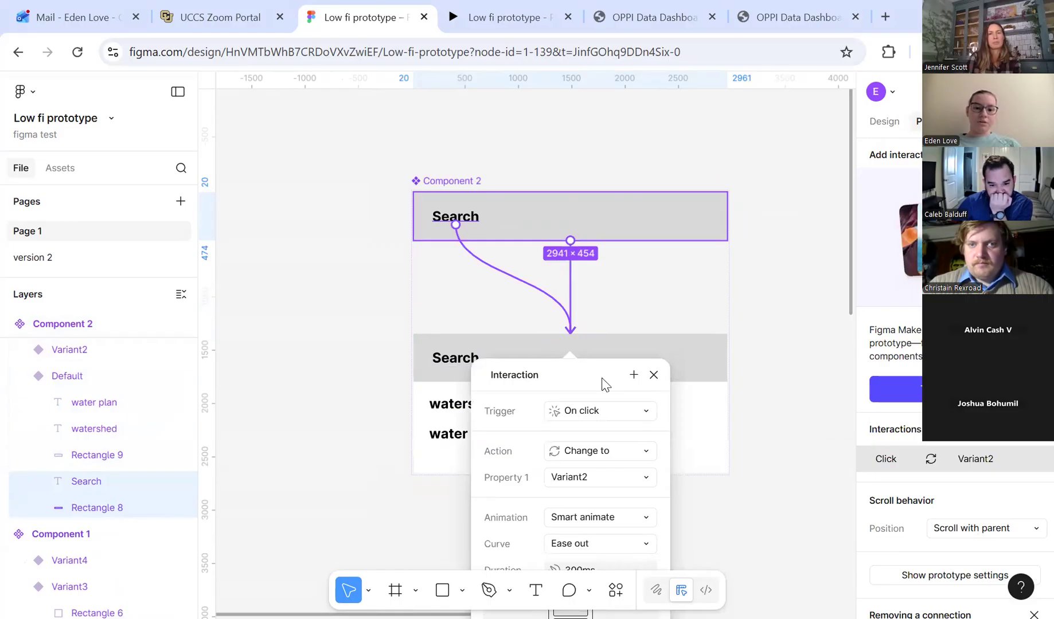
click(654, 374)
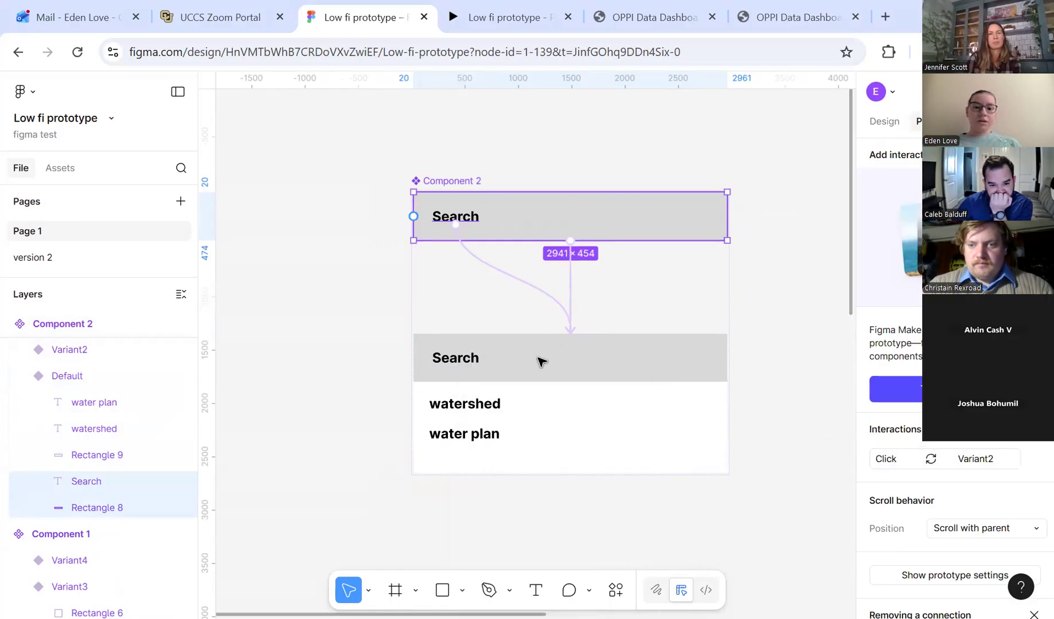
Replace the "Search" text in Variant2's grey bar with "water".
scroll(538, 344, down, 1)
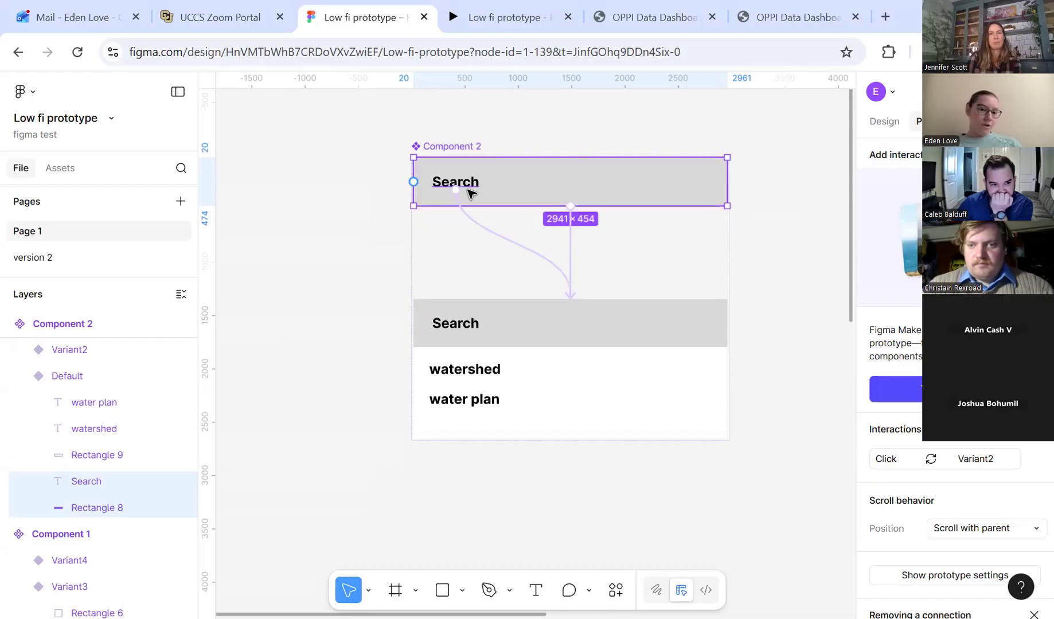
click(415, 355)
click(24, 350)
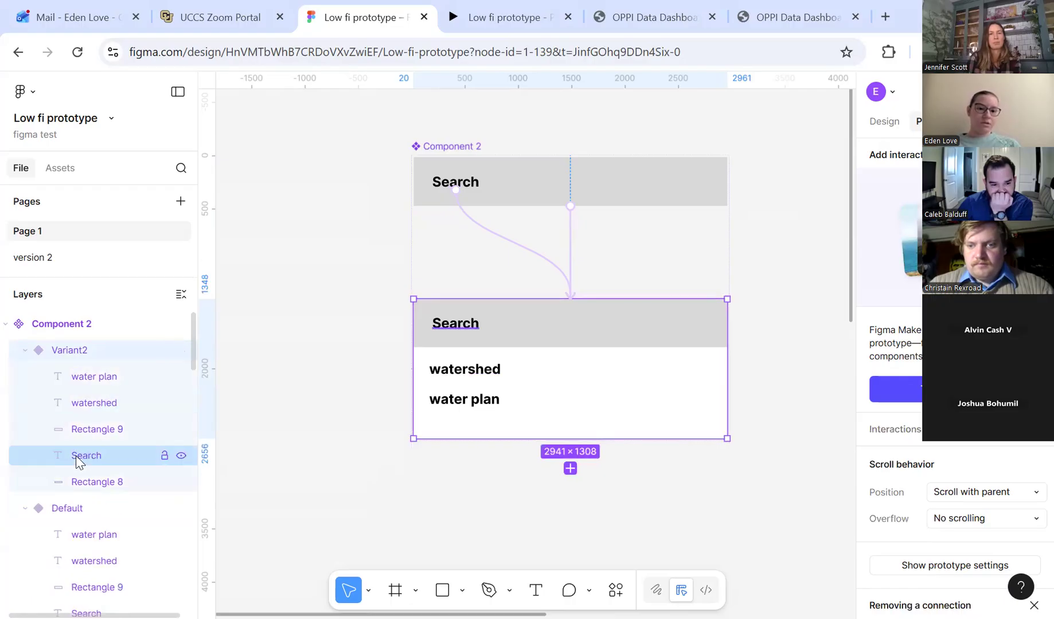
double_click(466, 322)
text(water)
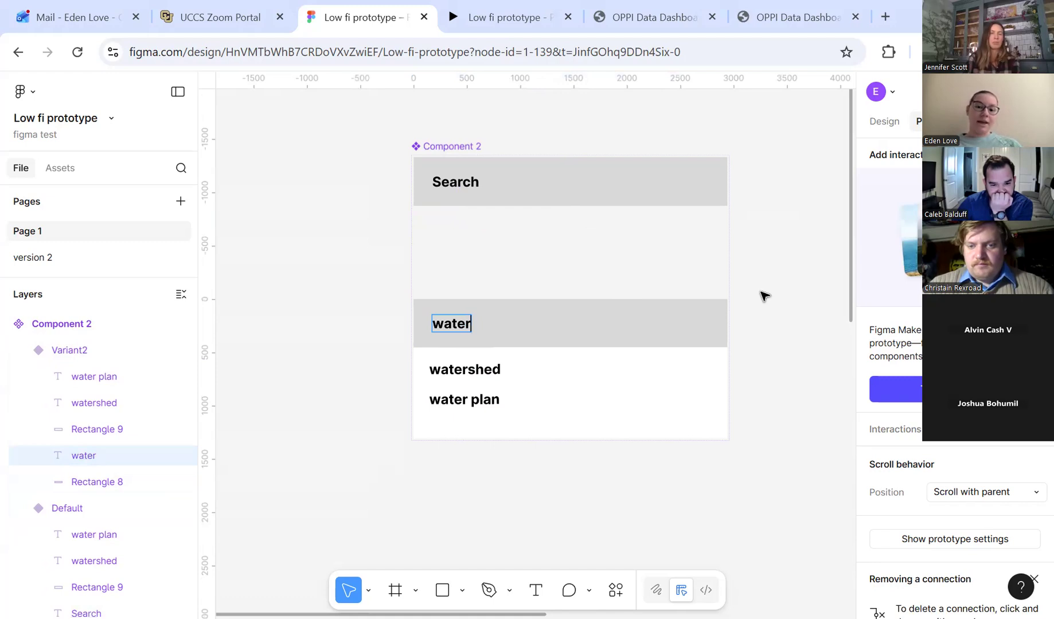
key(Escape)
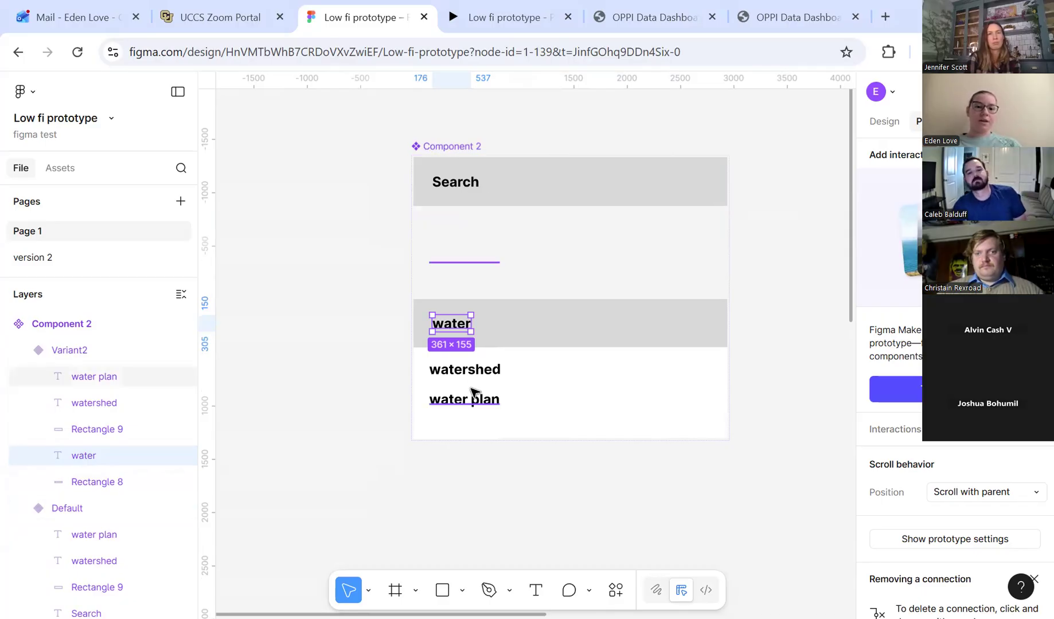
Add a new empty Desktop-size frame and place it beside Component 2, above Desktop - 1.
click(485, 370)
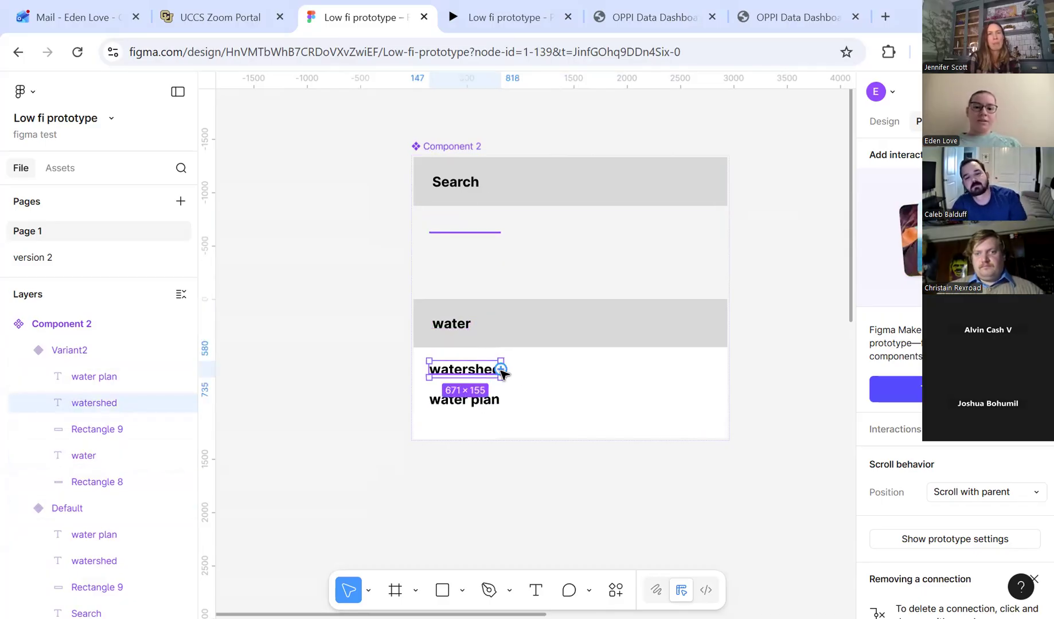
scroll(697, 346, right, 5)
scroll(698, 346, right, 3)
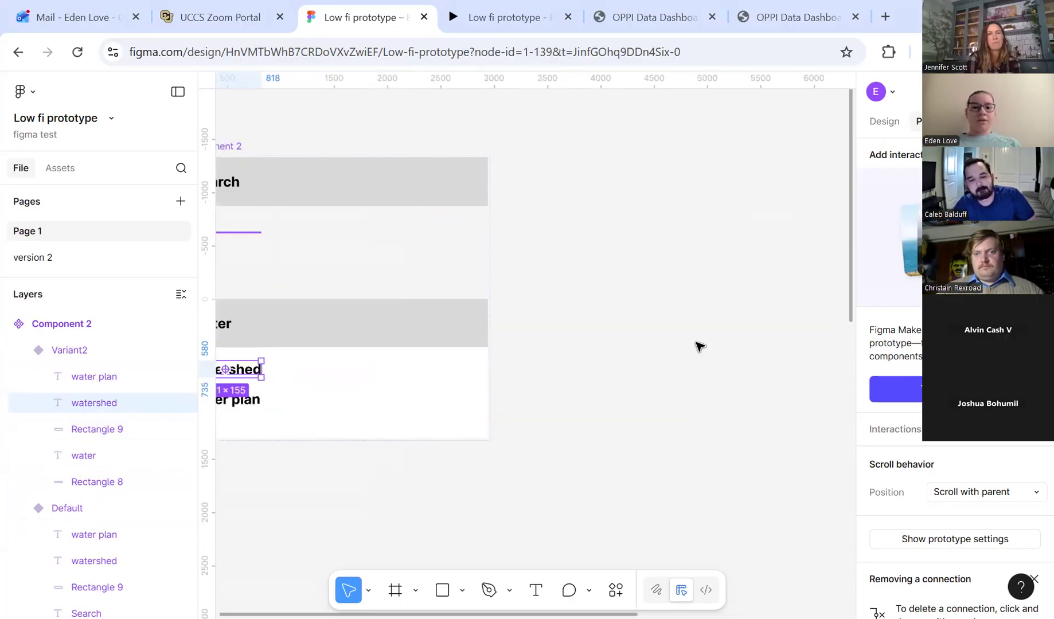
scroll(699, 345, down, 3)
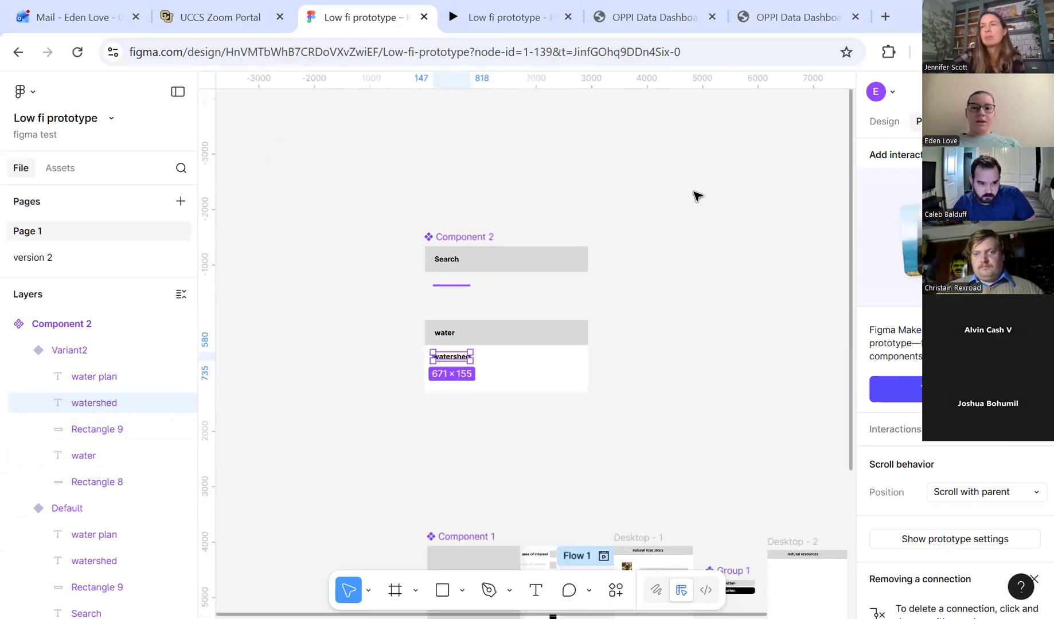
scroll(696, 346, down, 1)
key(f)
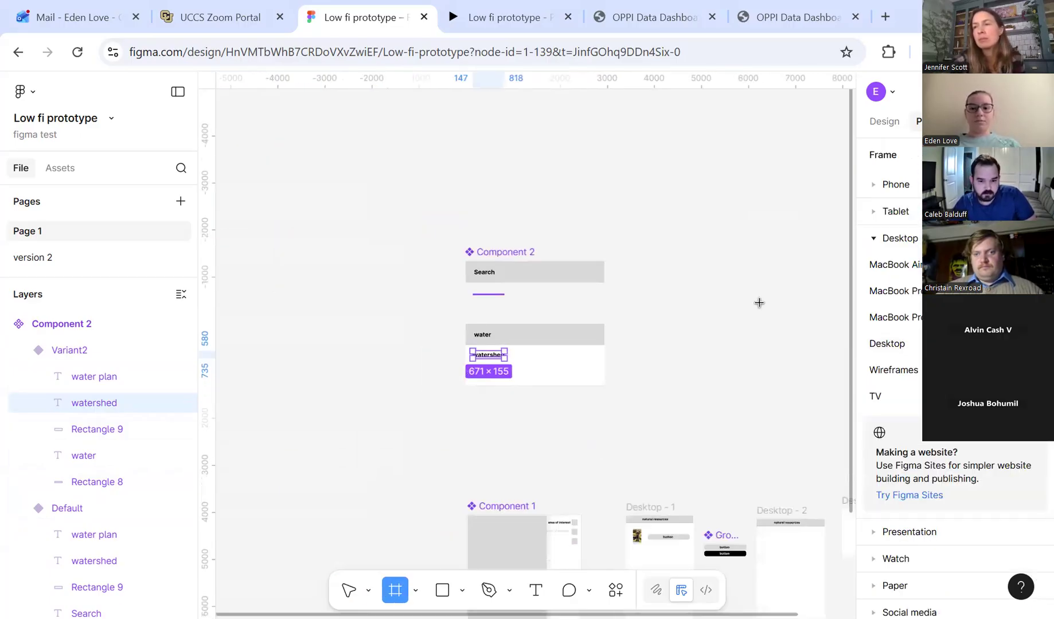
click(877, 346)
drag(651, 322, 667, 245)
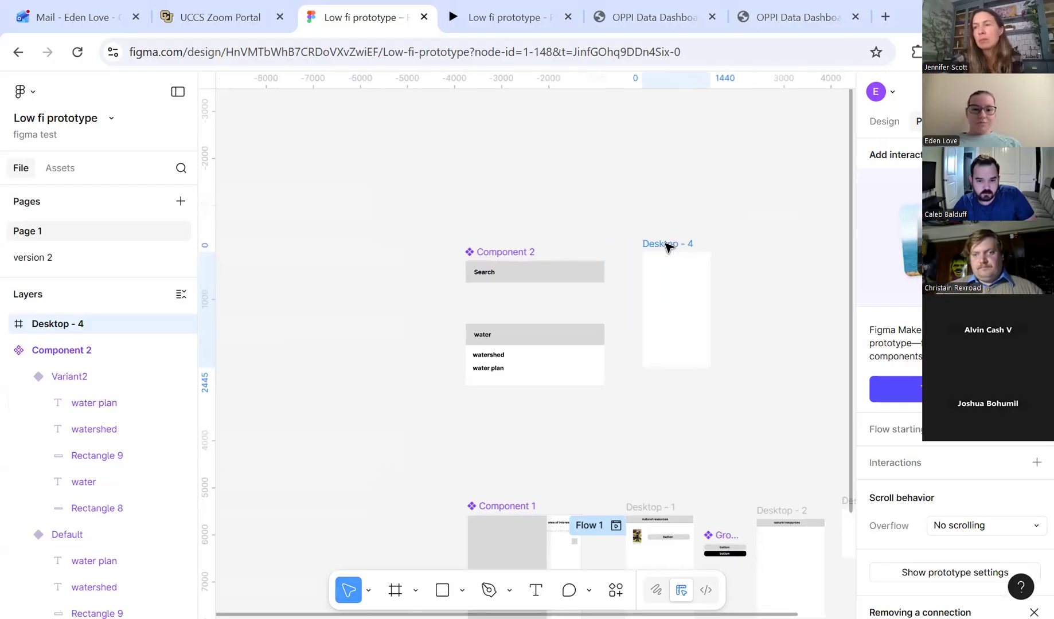
Link both the "watershed" and "water plan" texts in Variant2 to the Desktop - 4 frame with an on-click Navigate to interaction.
click(496, 361)
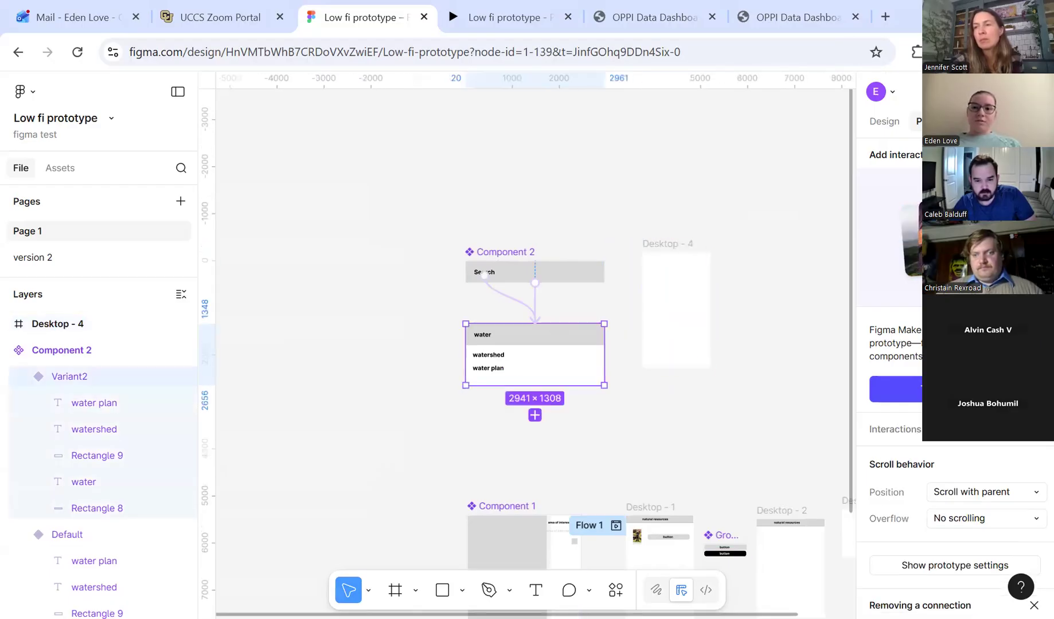
scroll(483, 378, up, 5)
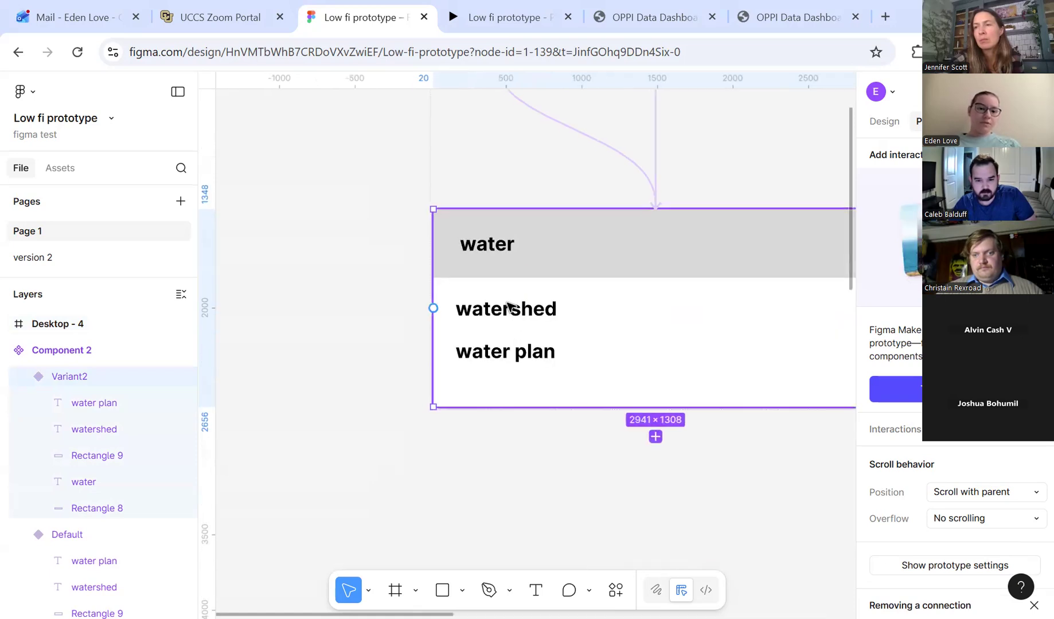
shift+click(78, 432)
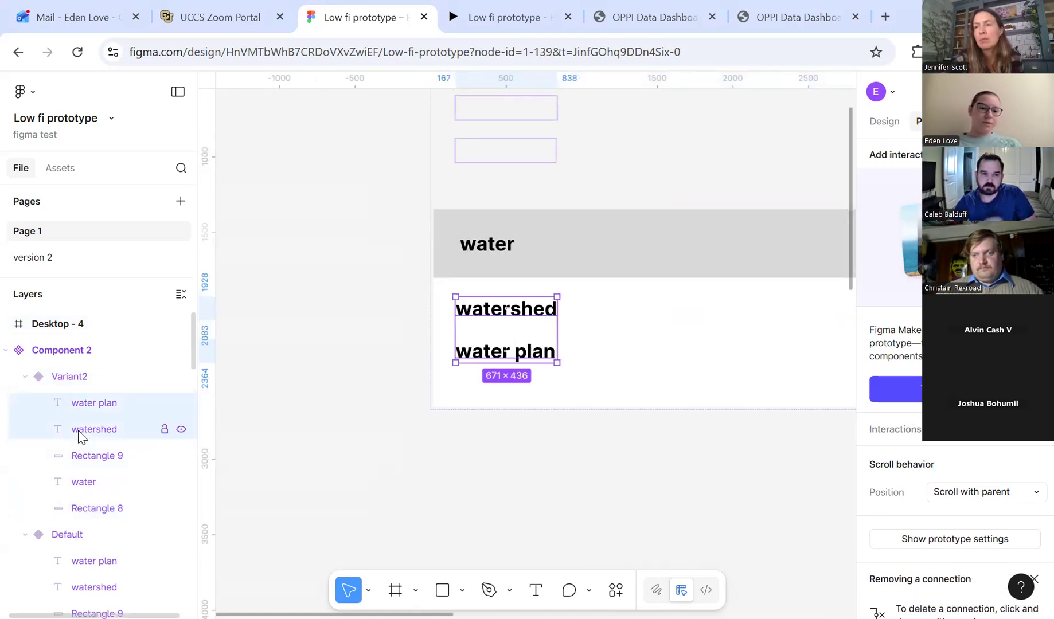
scroll(553, 337, down, 3)
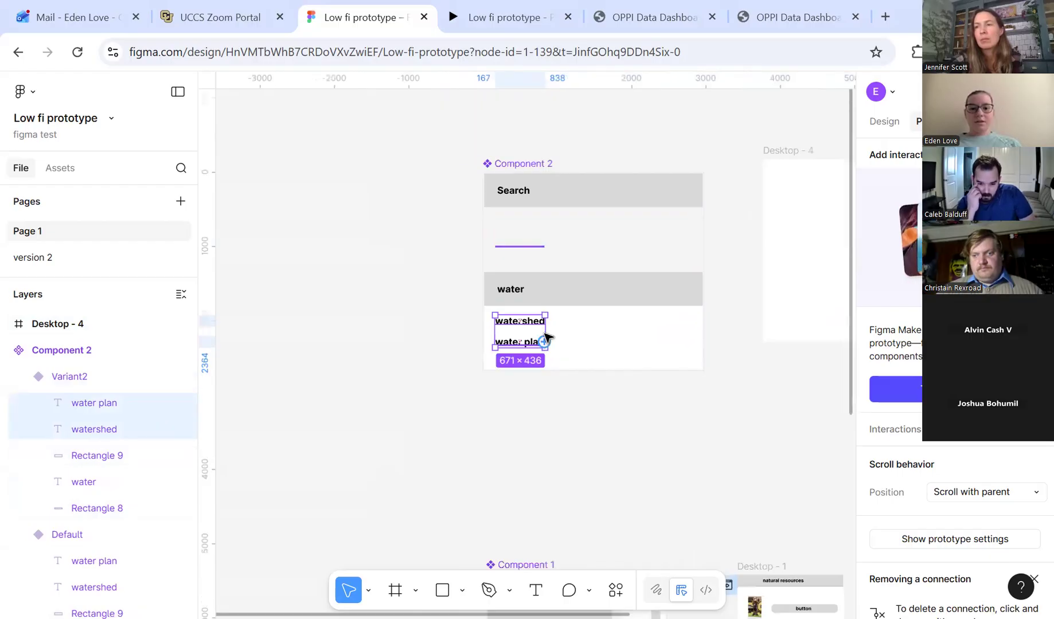
drag(544, 341, 820, 285)
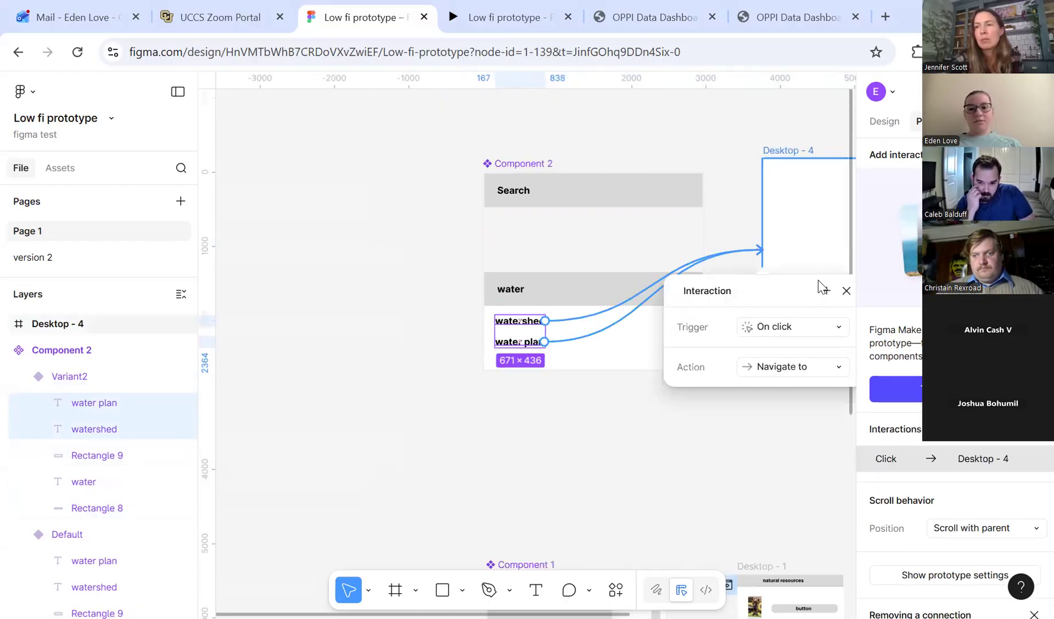
click(846, 292)
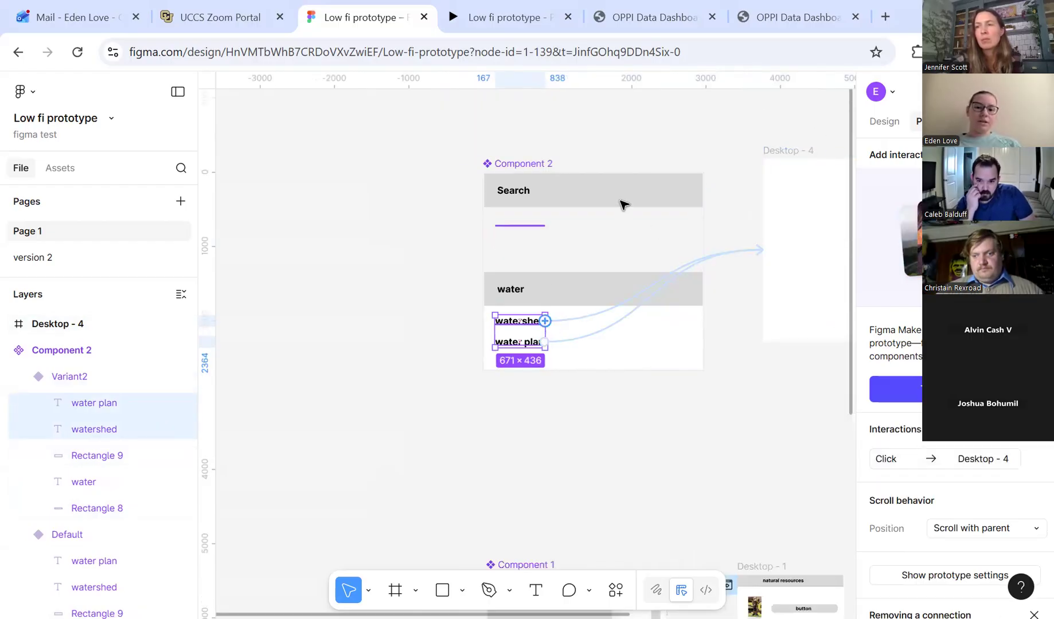
click(536, 198)
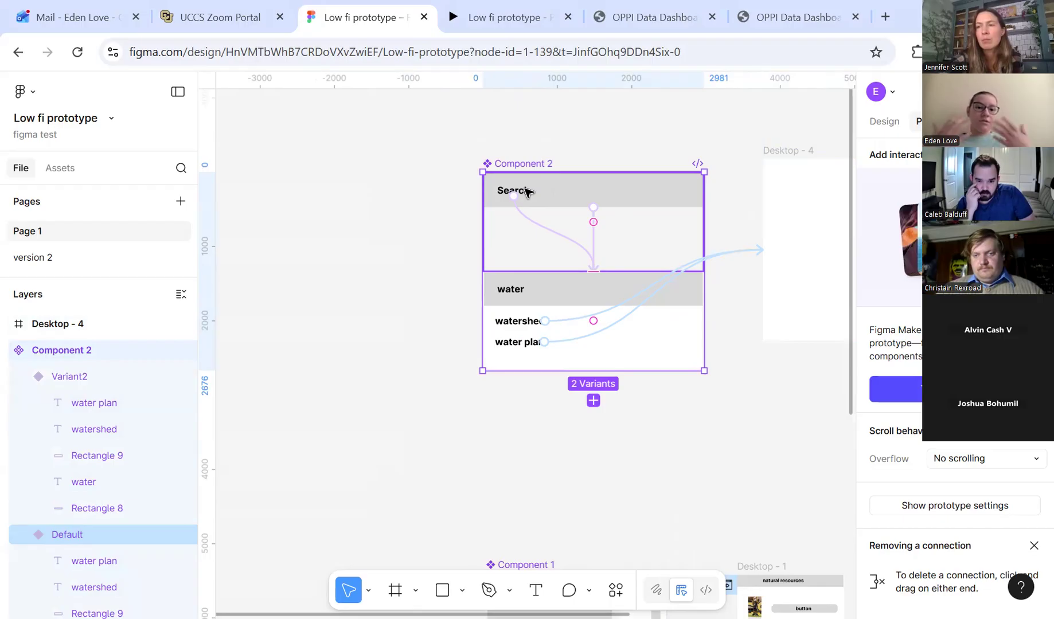
click(499, 304)
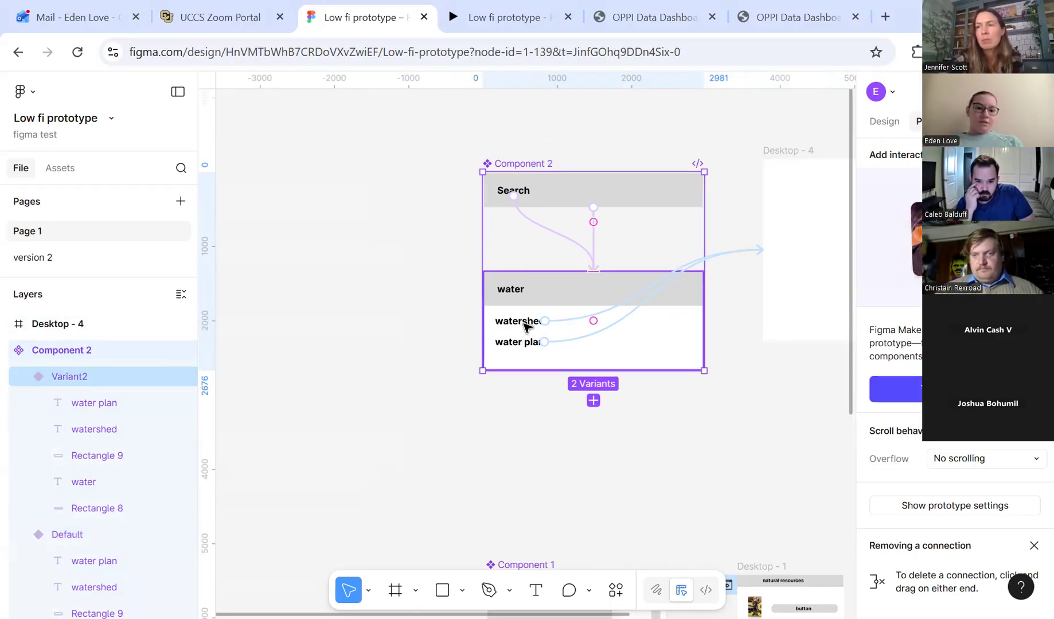
scroll(768, 202, right, 1)
scroll(768, 201, right, 3)
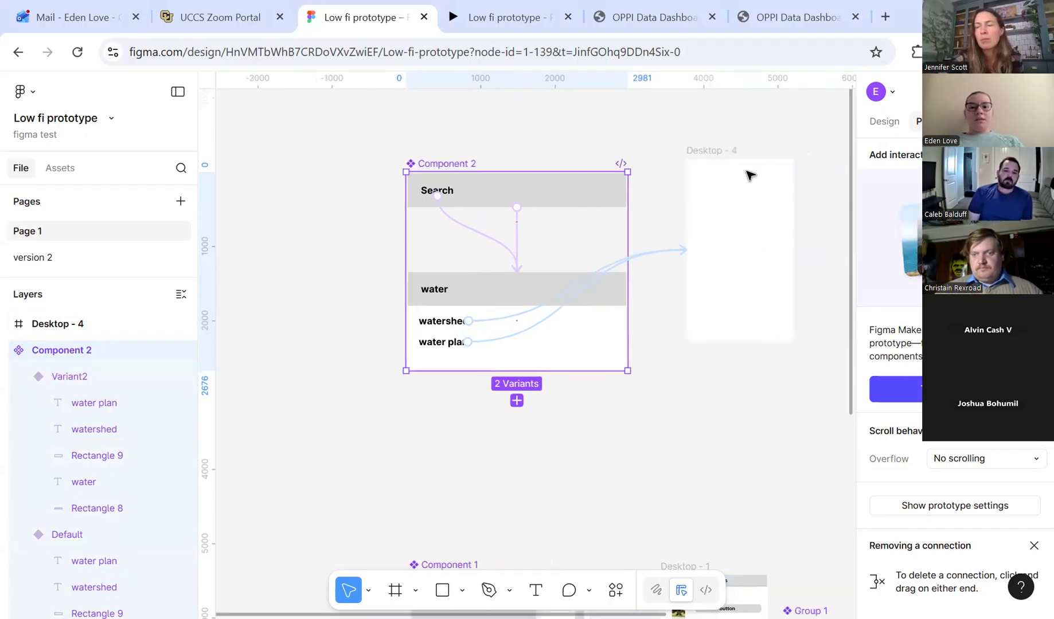